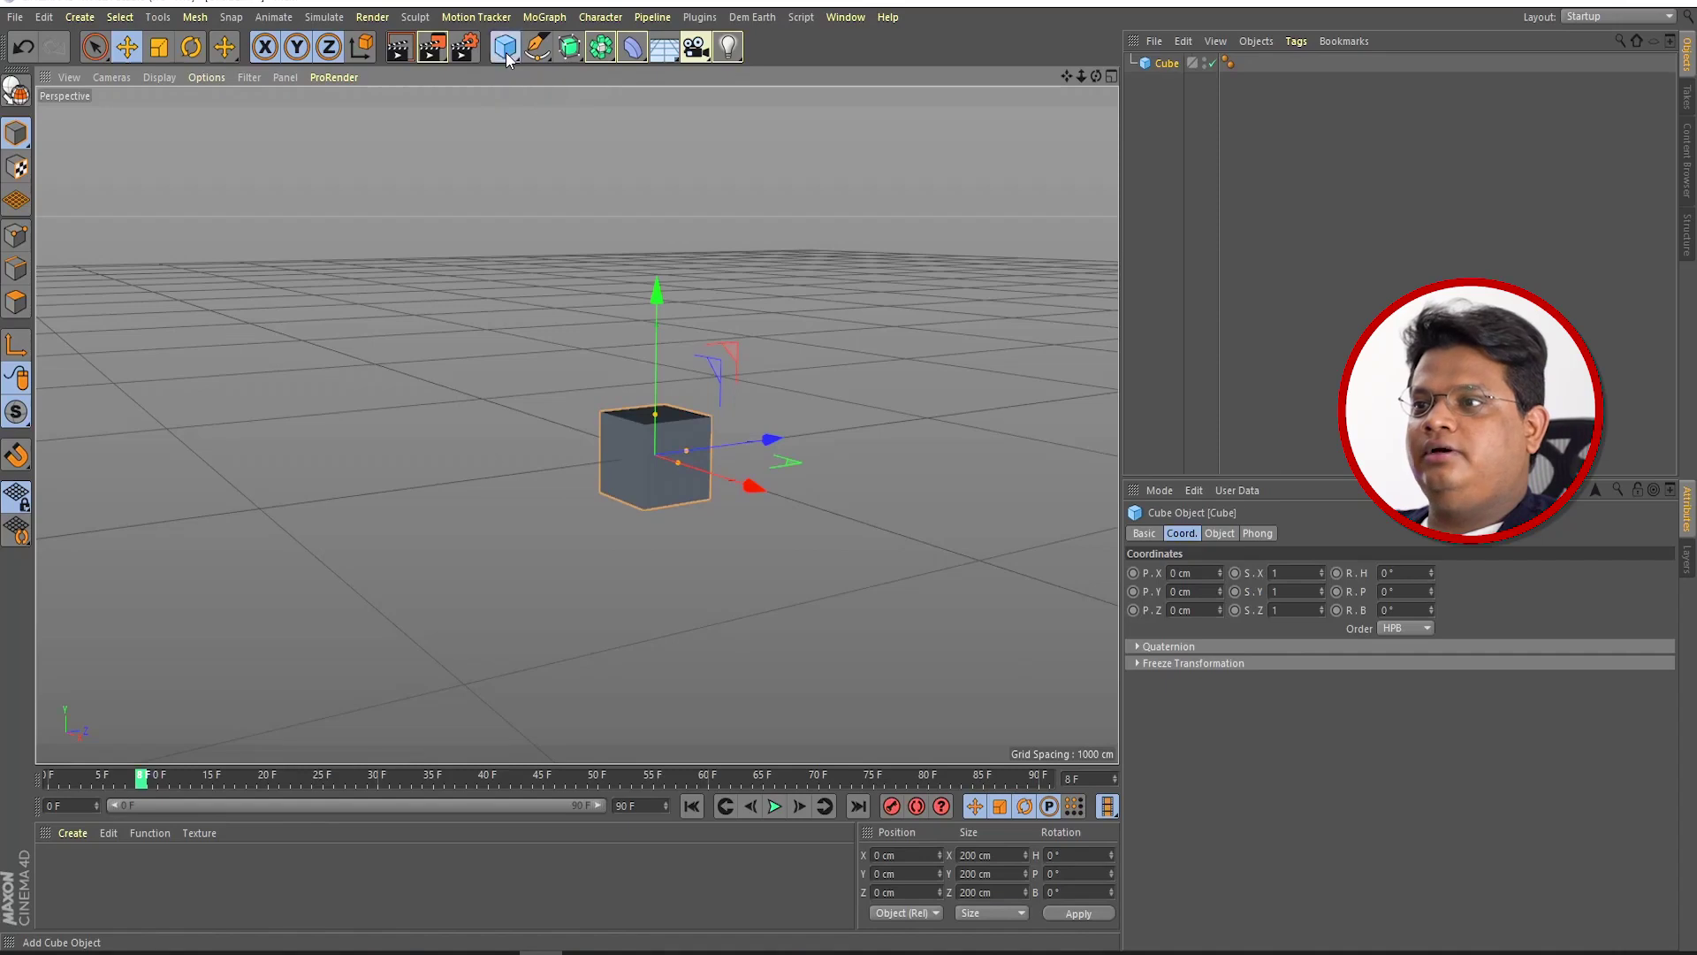
Step: Add a second cube, Cube.1, and place it beside Cube along X
left_click(507, 55)
left_click_drag(763, 438, 887, 442)
left_click(666, 538)
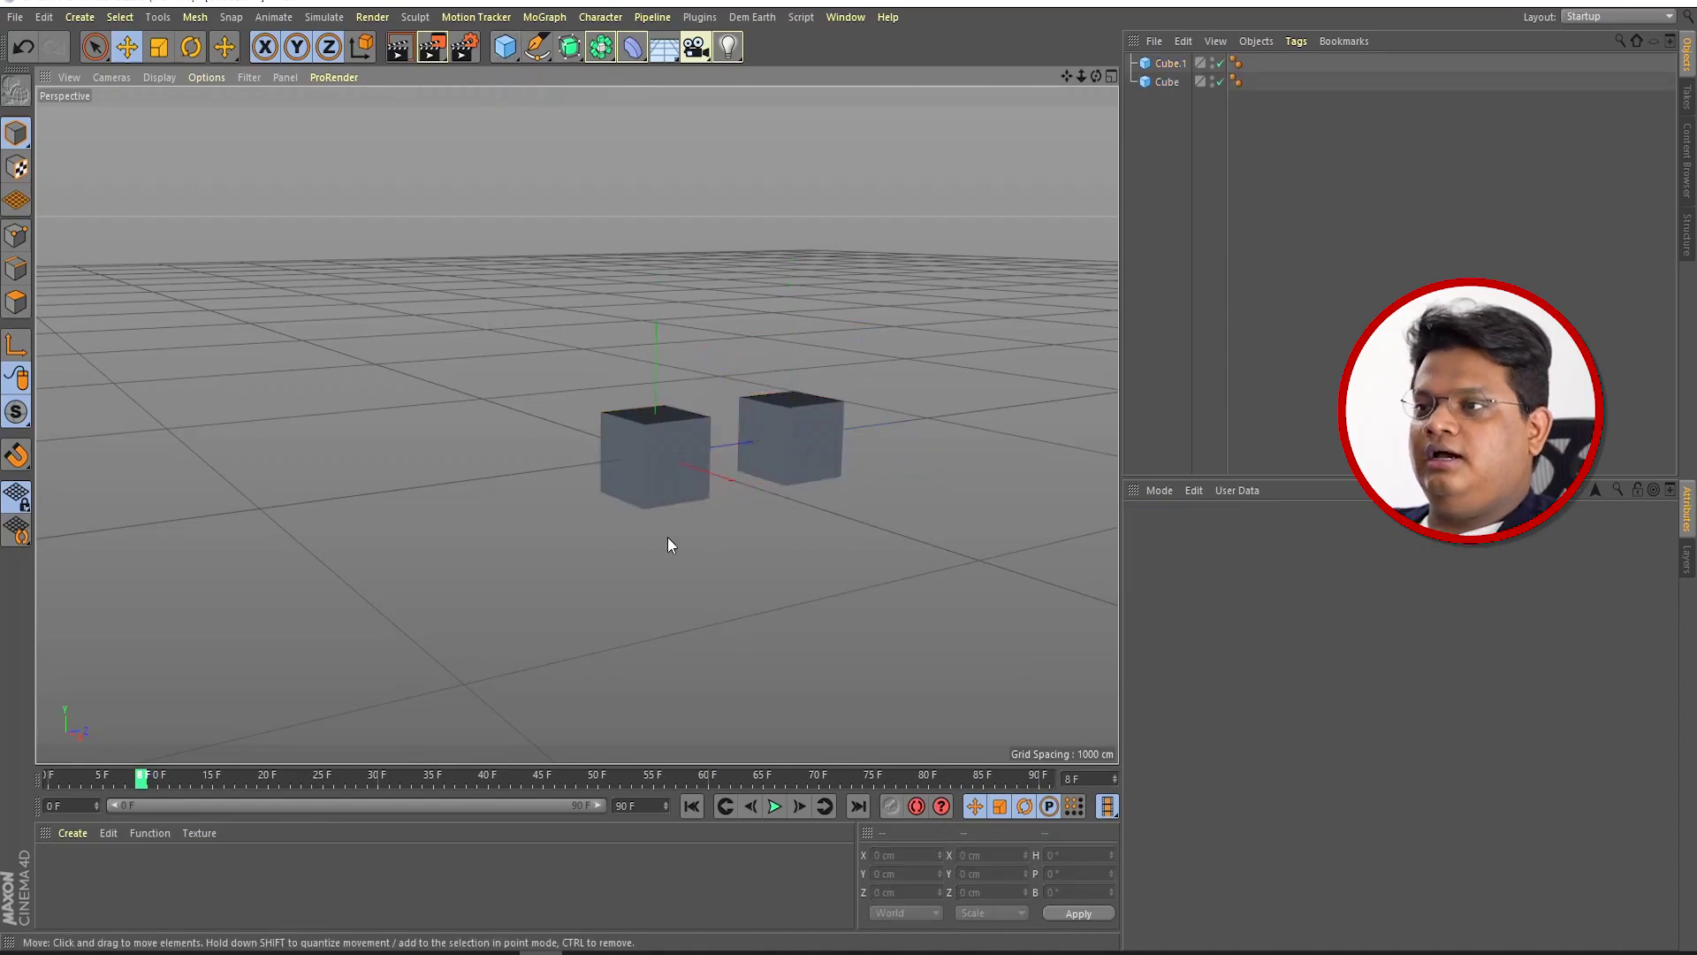
middle_click_drag(667, 537, 496, 545, "alt")
left_click_drag(496, 545, 550, 585, "alt")
left_click(521, 502)
left_click_drag(567, 502, 345, 386)
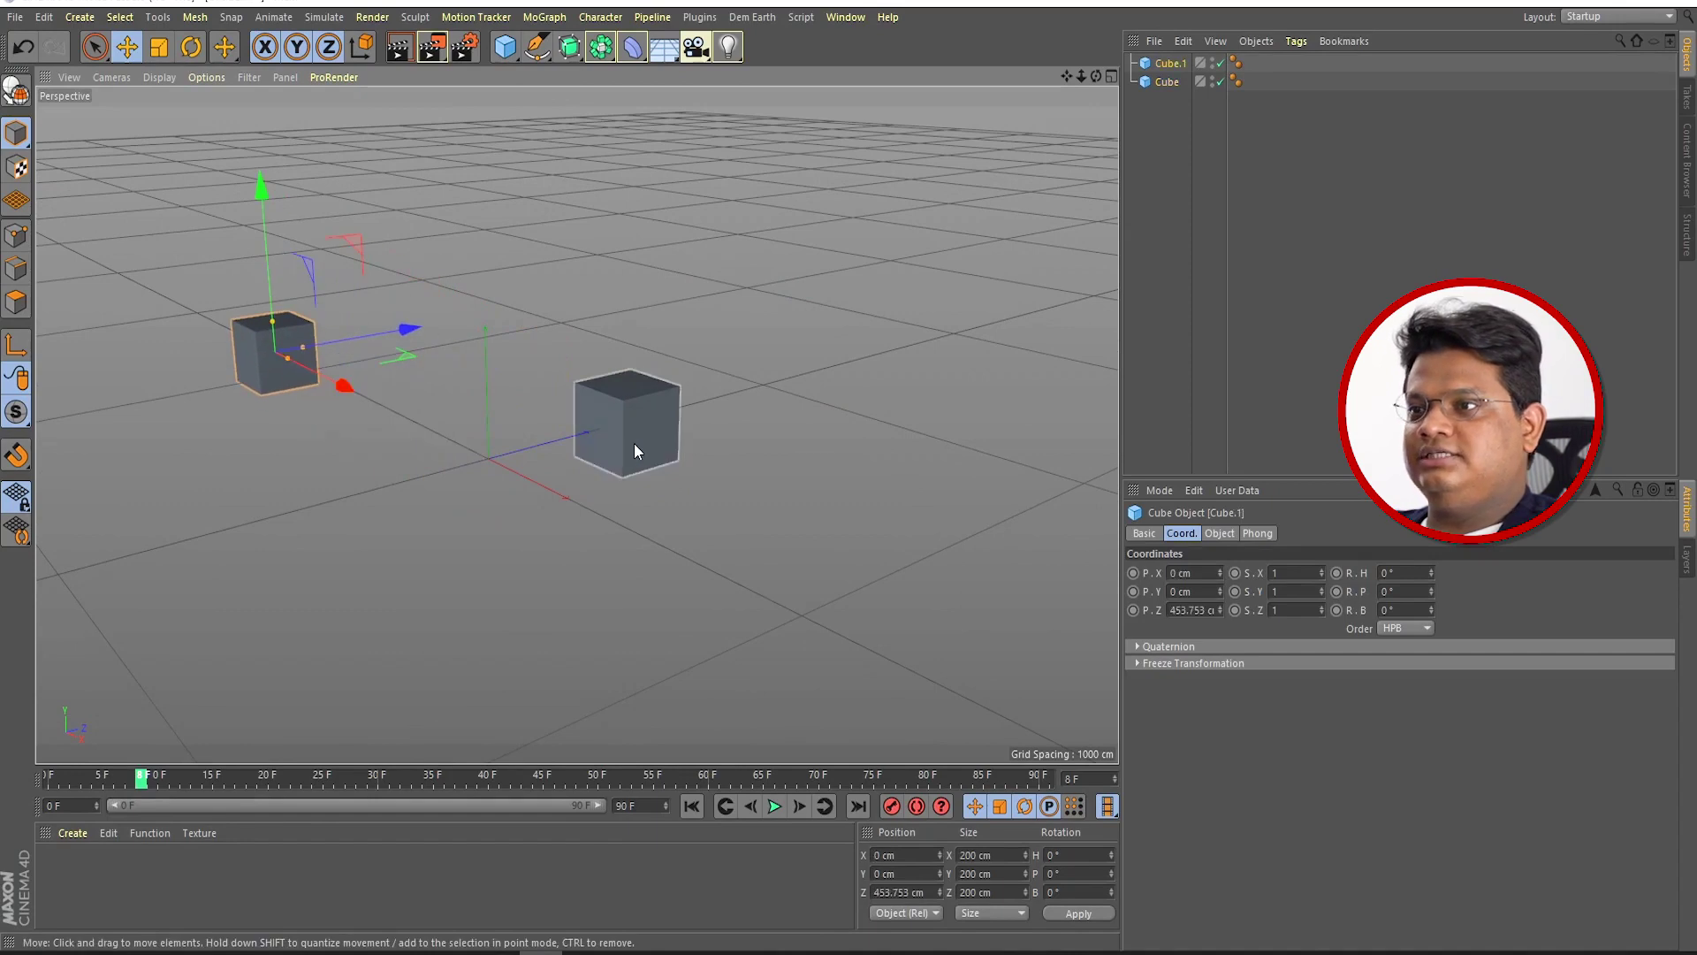
key("ctrl+z")
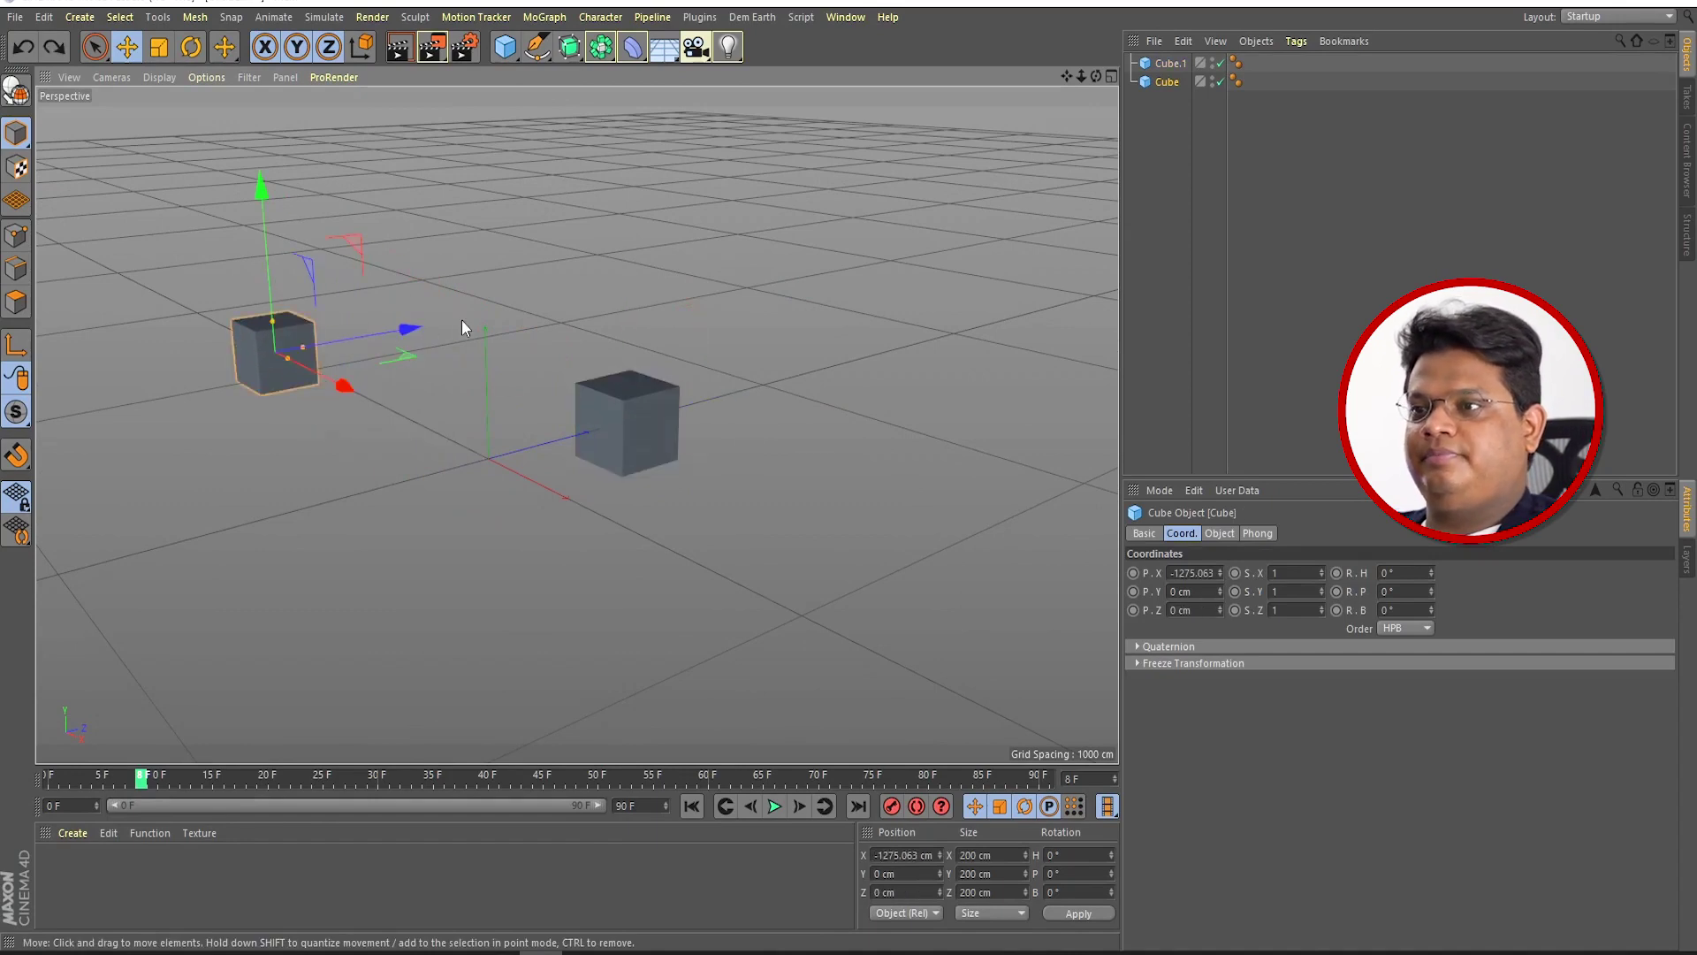
key("ctrl+z")
left_click_drag(471, 448, 521, 531, "alt")
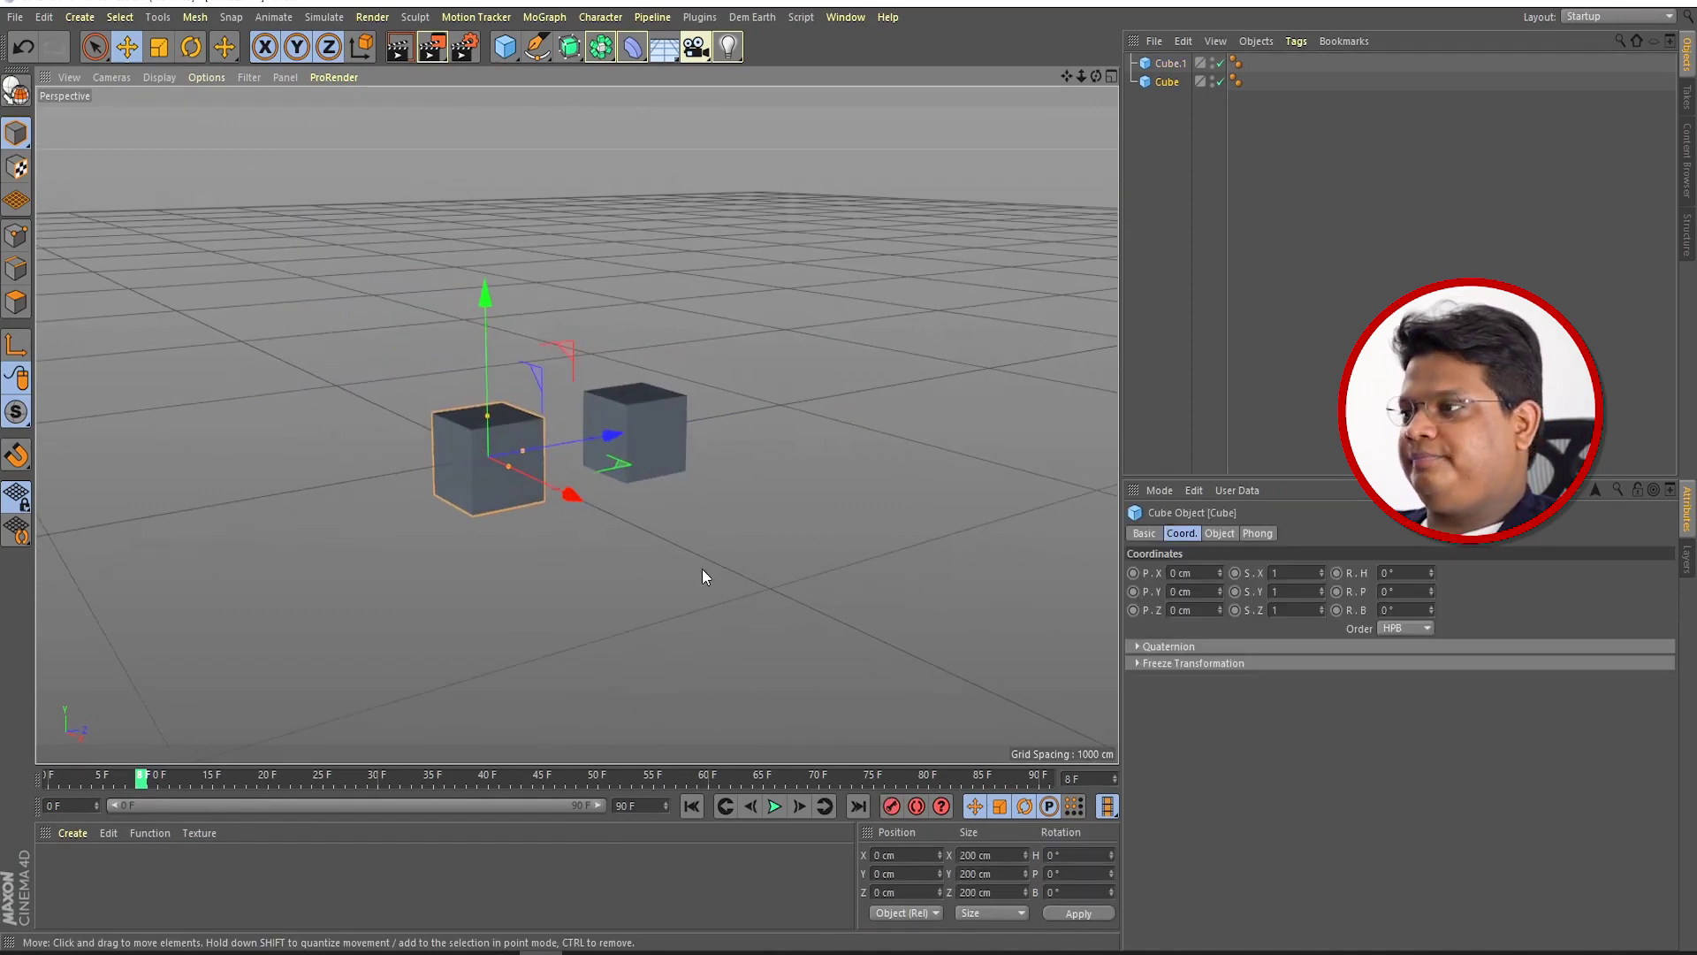
Step: Set Cube's X to -6 cm as driver and Cube.1's Y position as relative driven
left_click_drag(1219, 574, 1219, 583)
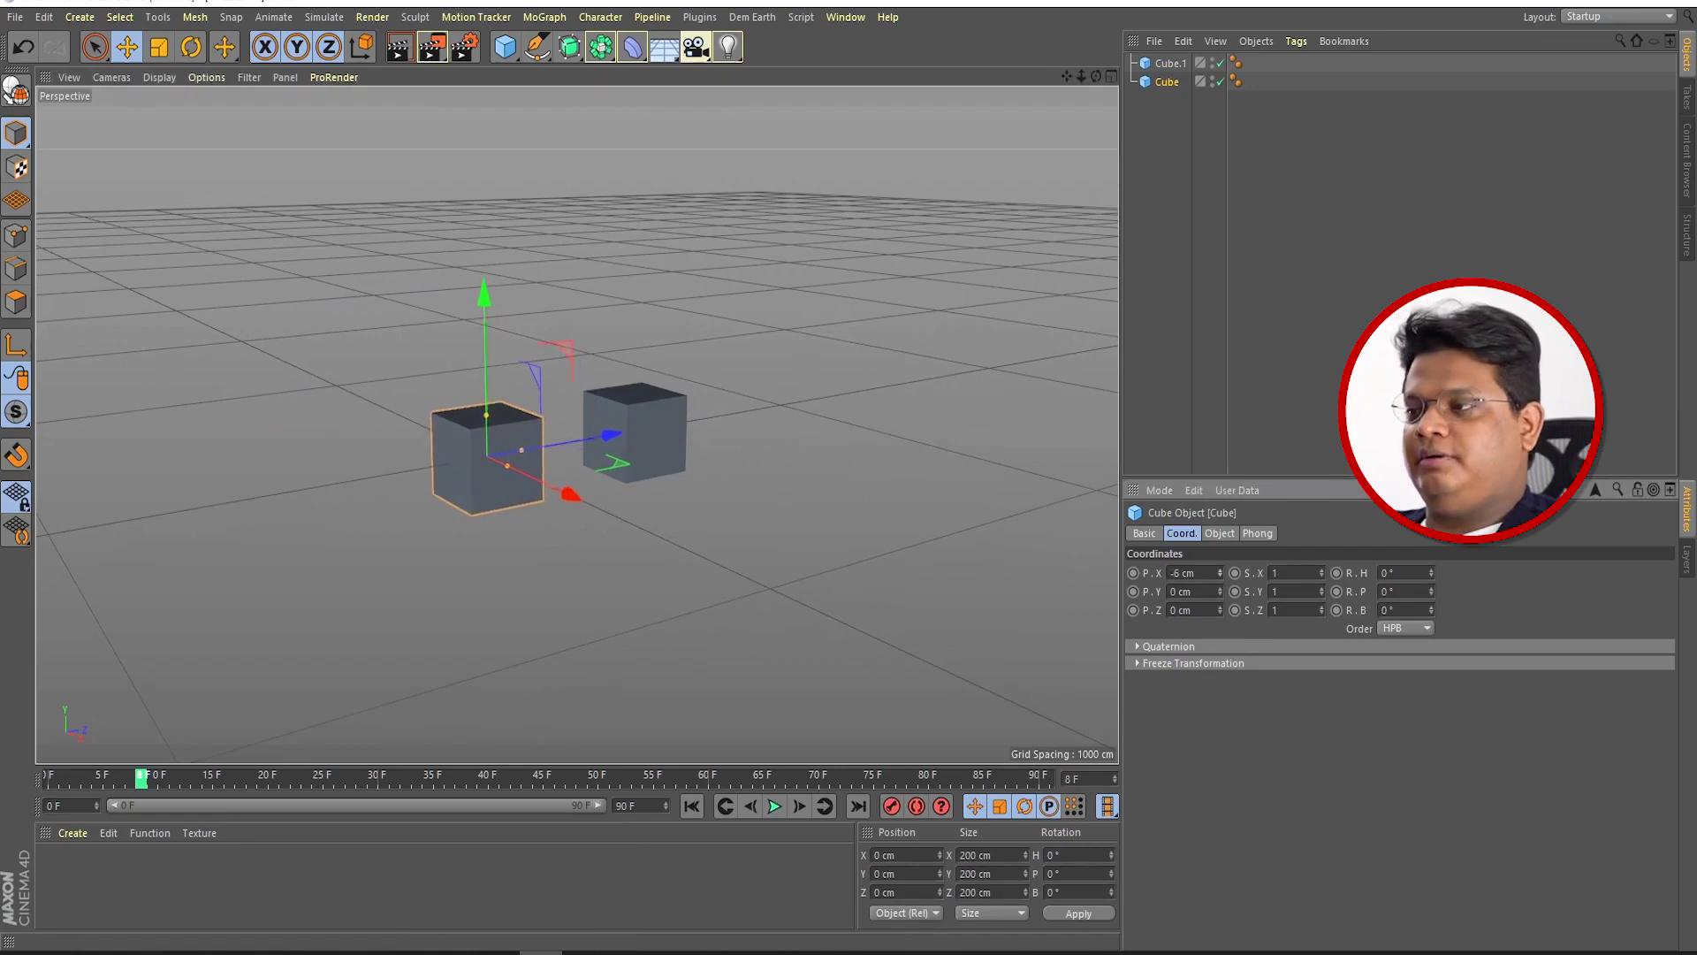
right_click(1153, 571)
mouse_move(1197, 602)
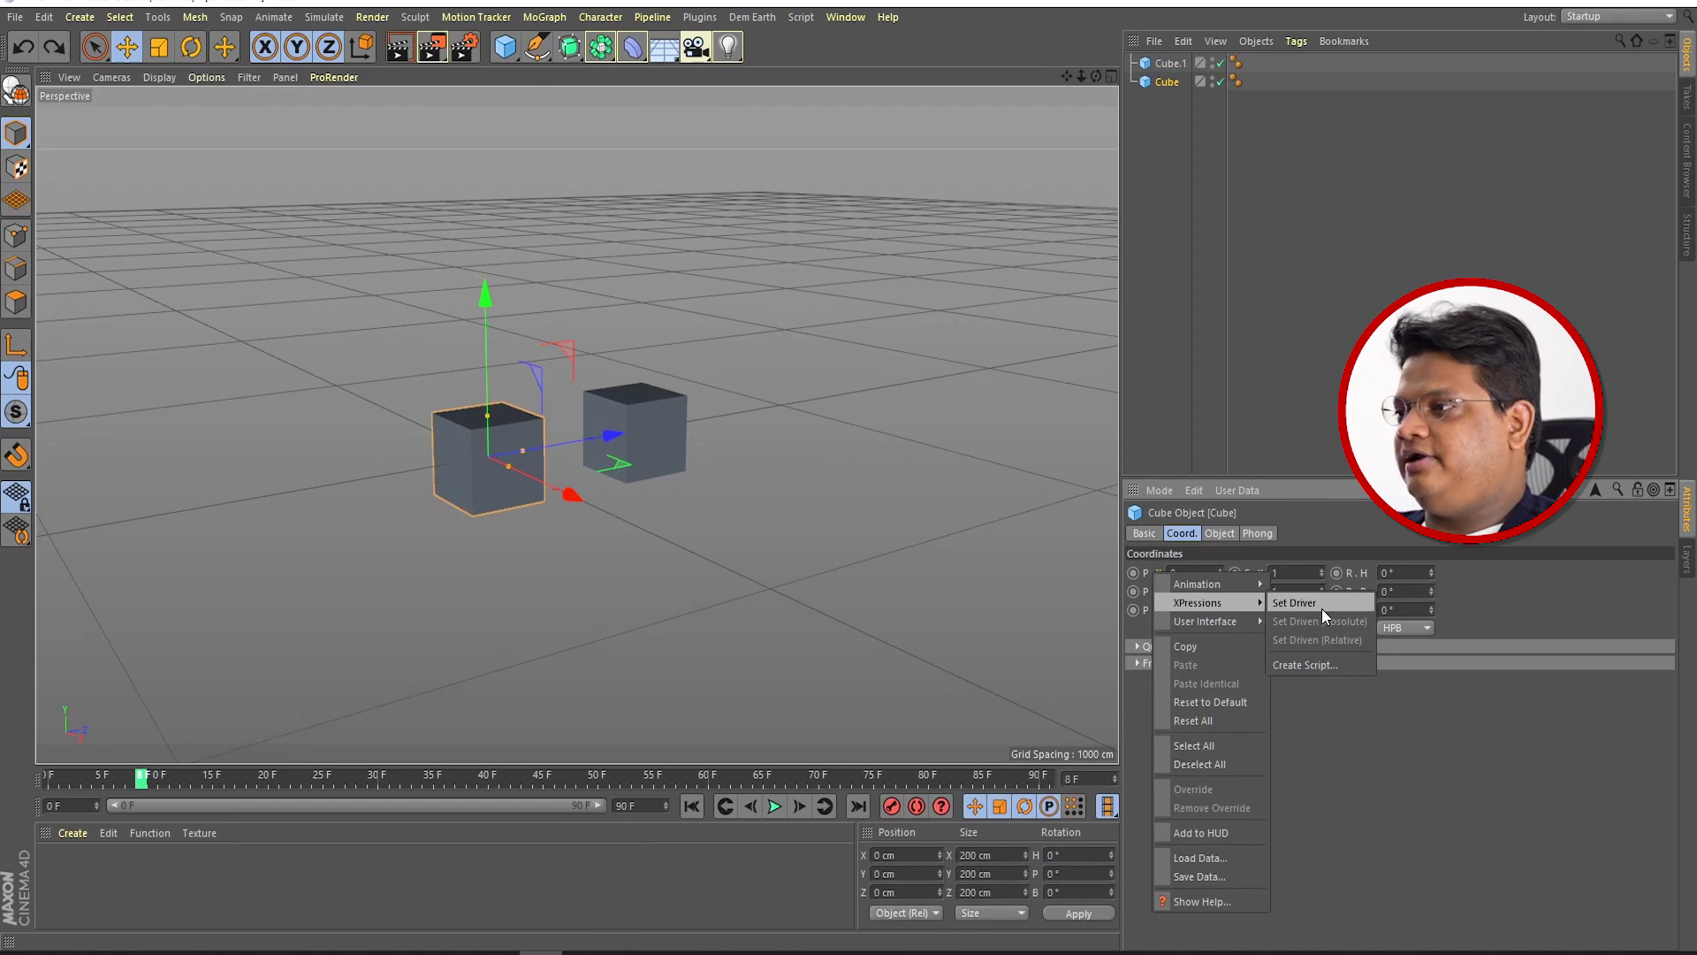
left_click(1322, 608)
left_click(673, 417)
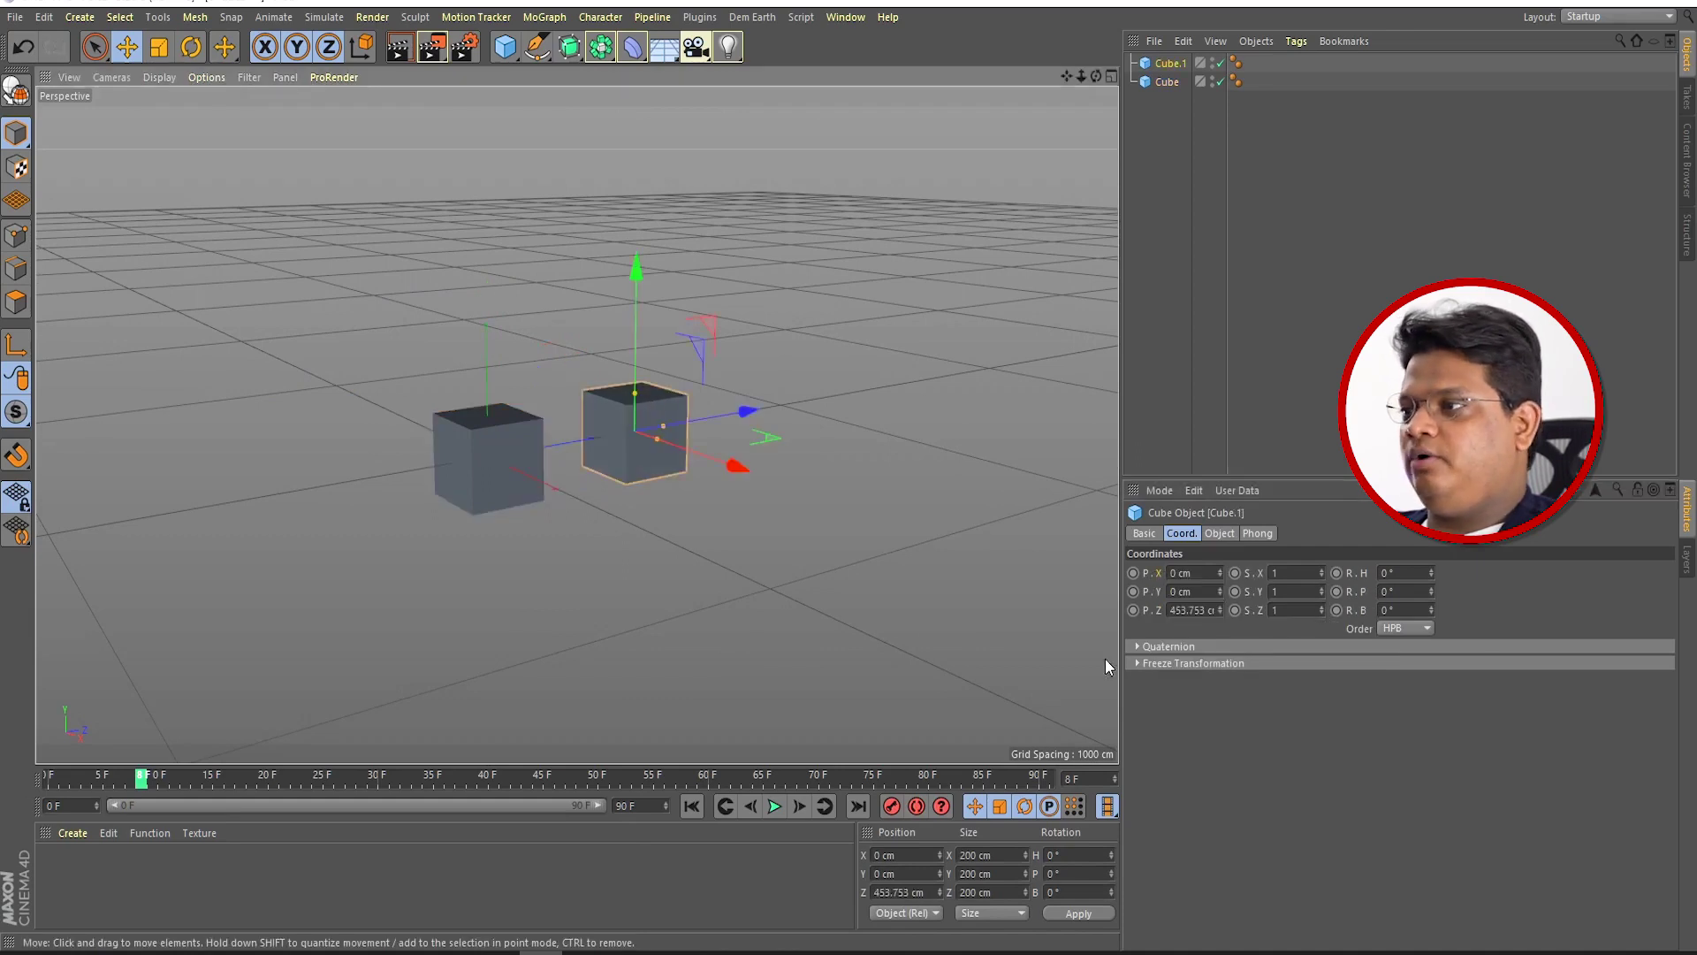
left_click_drag(1221, 576, 1202, 576)
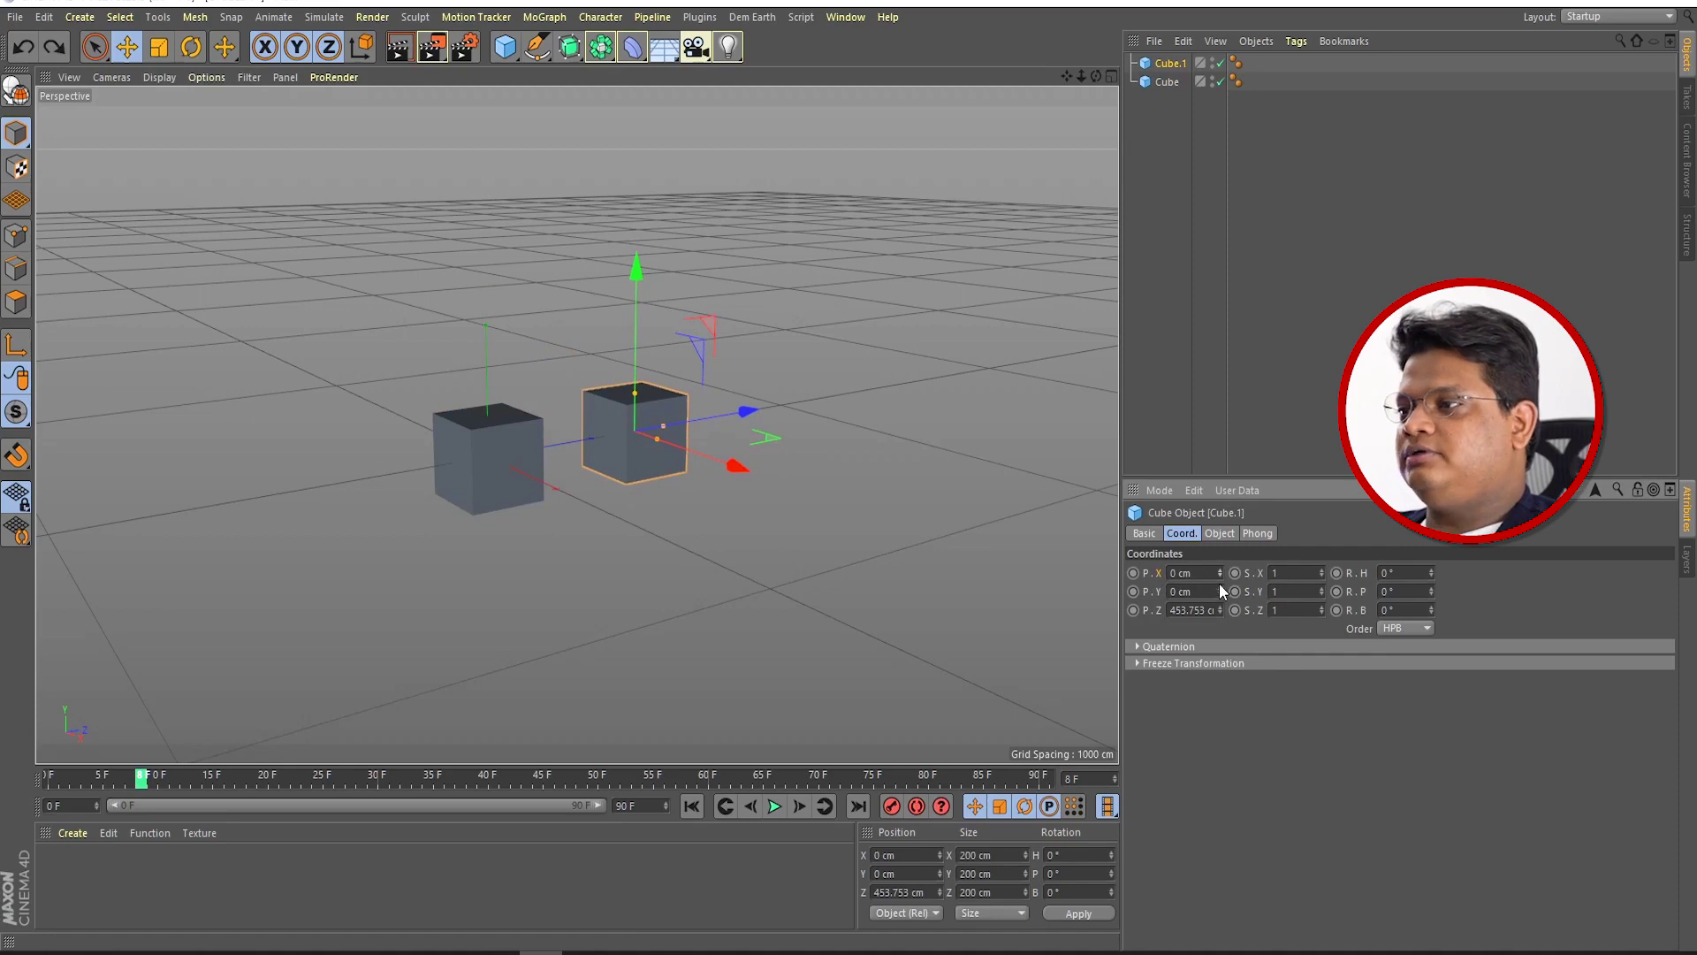
left_click_drag(1221, 592, 1221, 548)
key("ctrl+z")
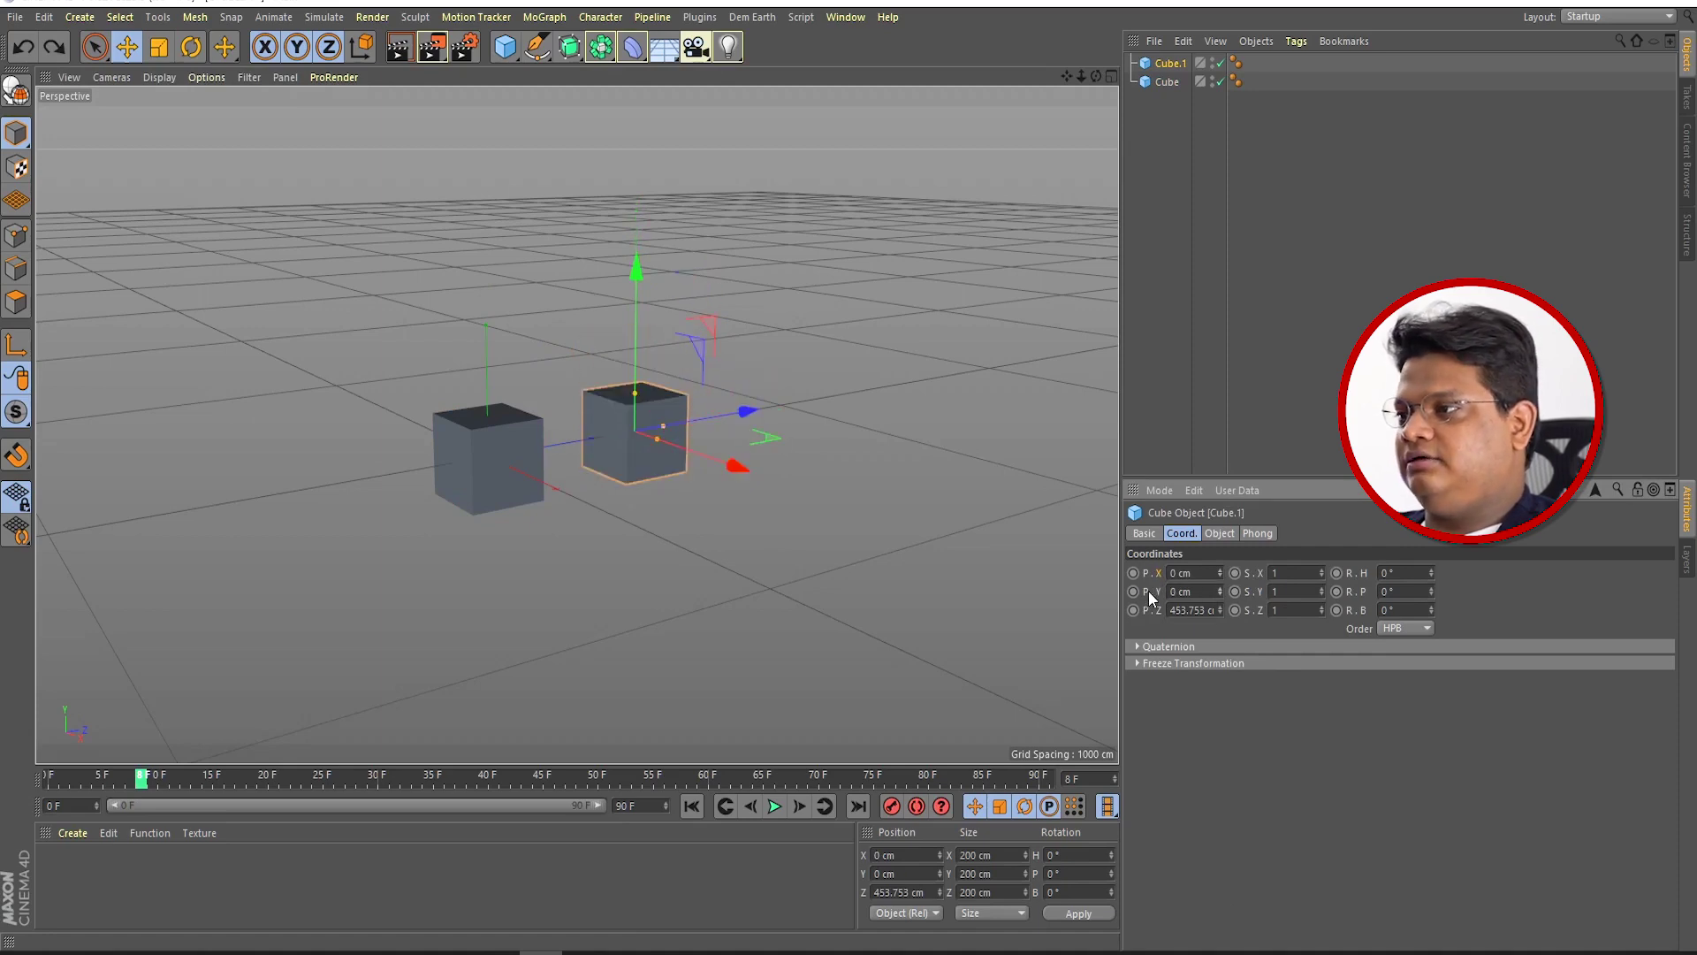
right_click(1154, 591)
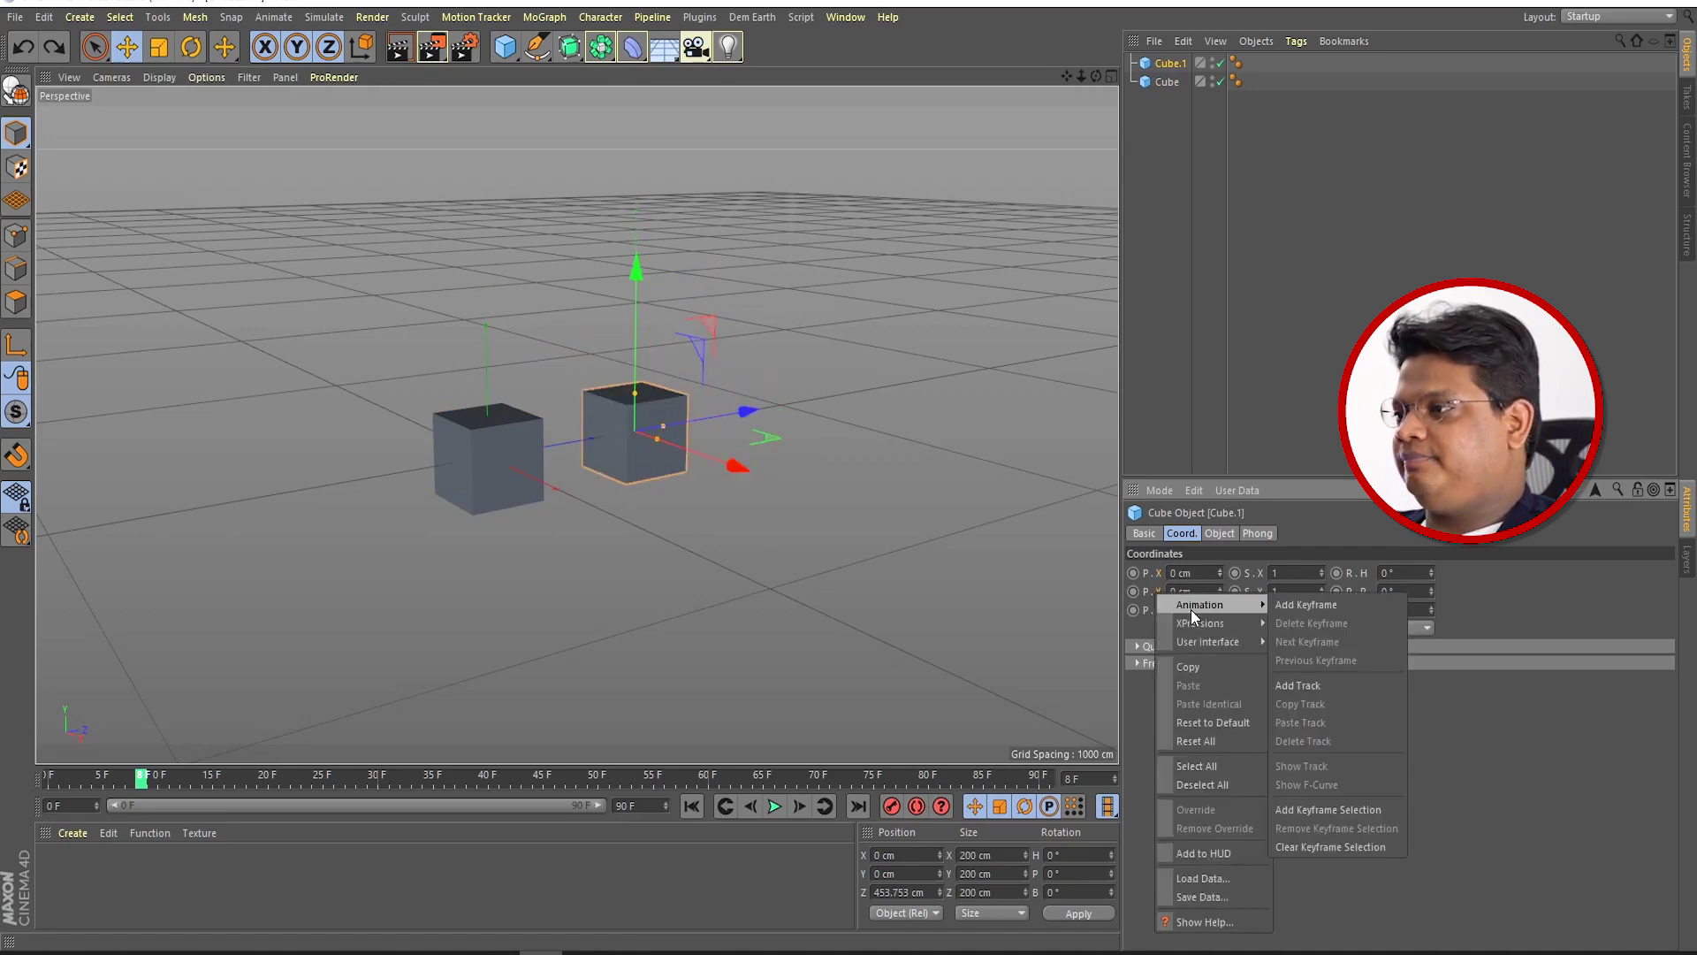
mouse_move(1201, 622)
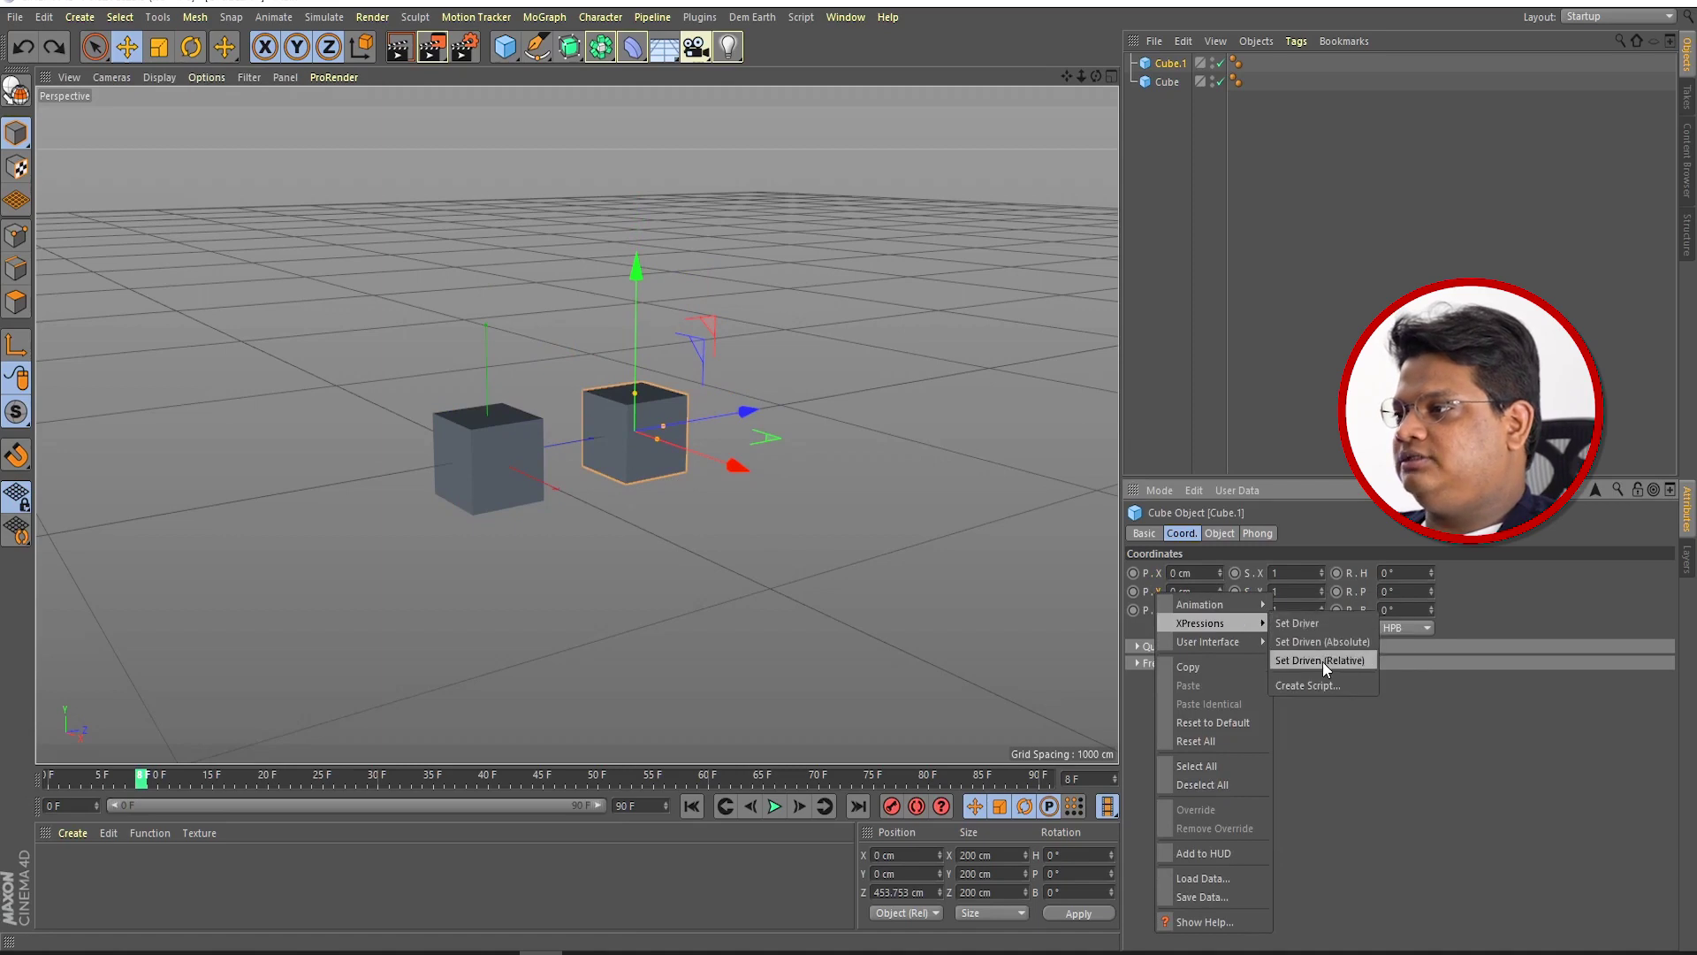
left_click(1339, 661)
Step: Slide Cube along X to check that Cube.1 moves vertically with it
left_click(517, 502)
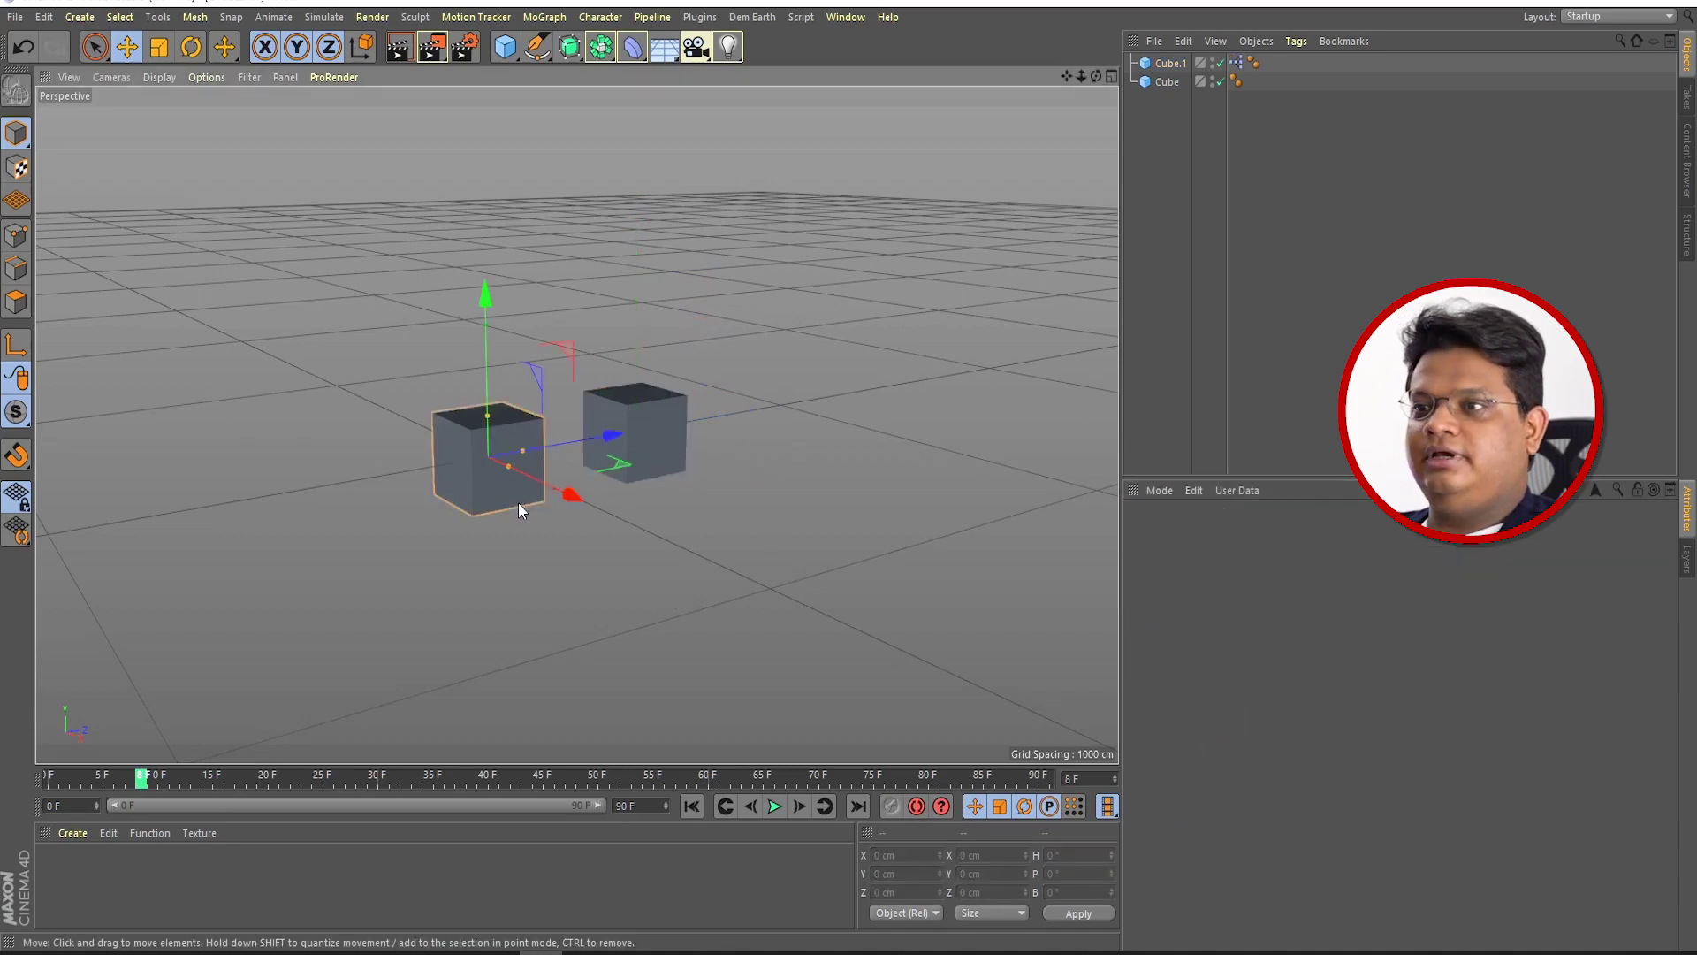
mouse_move(557, 491)
left_mouse_down()
mouse_move(337, 410)
mouse_move(656, 645)
mouse_move(841, 725)
left_mouse_up()
left_click(840, 725)
left_click(826, 632)
mouse_move(847, 631)
left_mouse_down()
mouse_move(420, 505)
mouse_move(758, 657)
mouse_move(345, 554)
mouse_move(695, 691)
mouse_move(485, 640)
mouse_move(496, 663)
mouse_move(566, 663)
left_mouse_up()
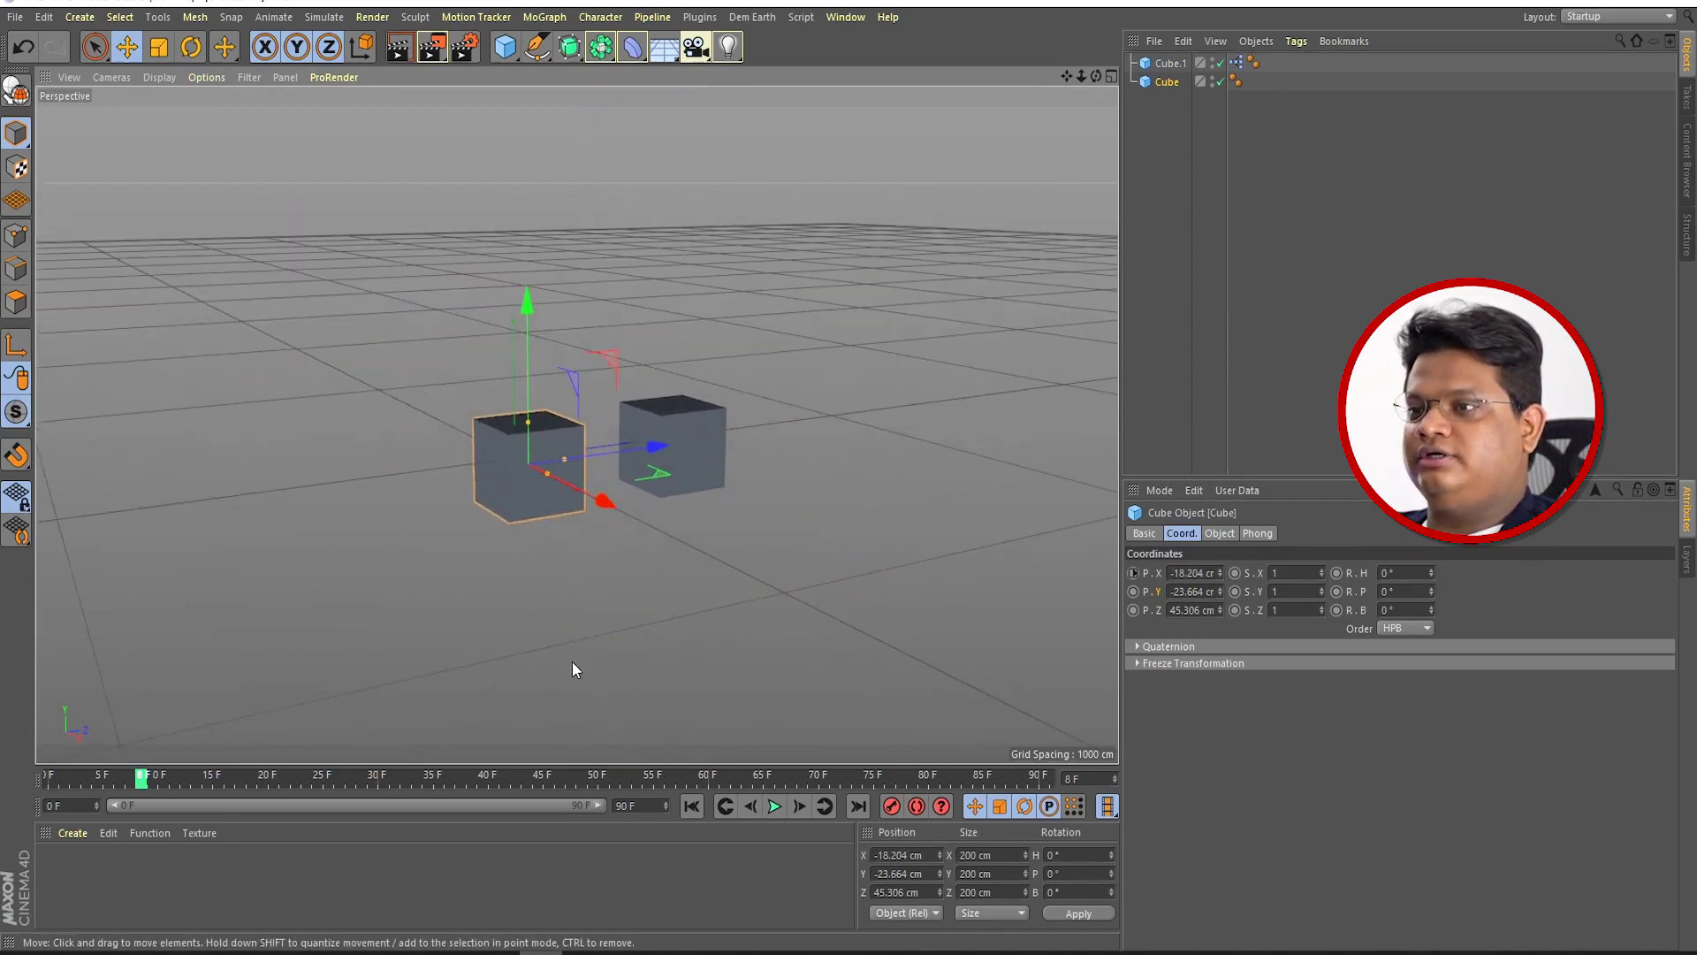
left_click(1237, 64)
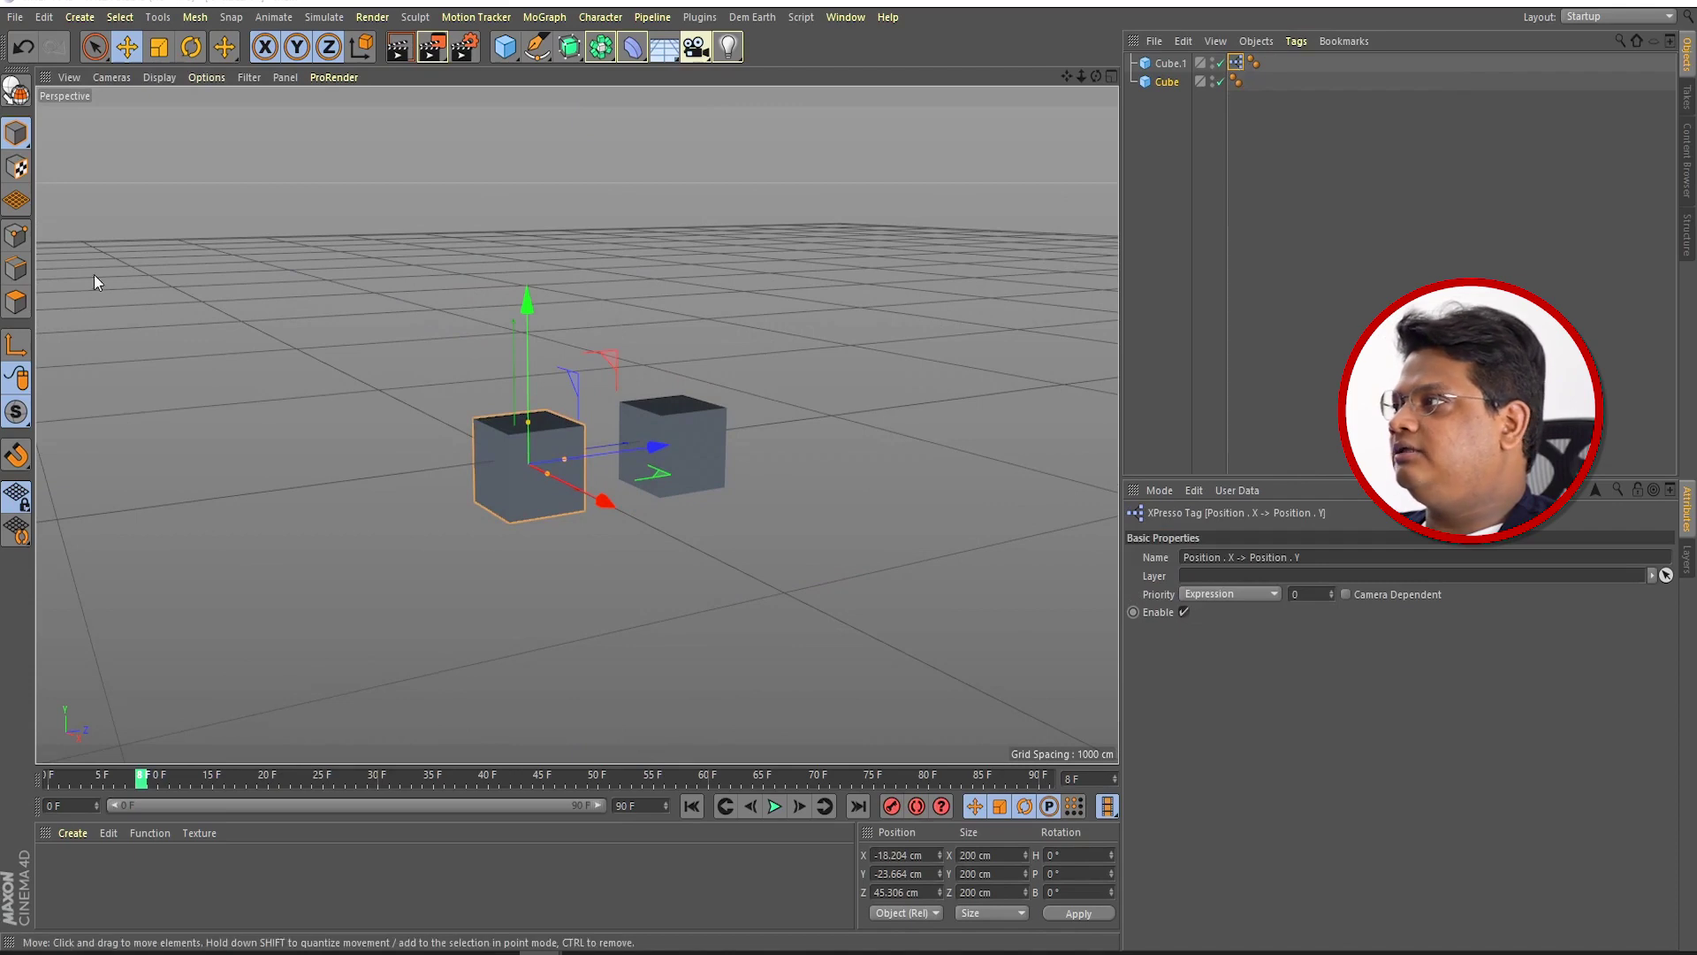
Step: Open Cube.1's XPresso graph and move the Range Mapper node below the cube nodes
double_click(1236, 64)
mouse_move(962, 97)
left_mouse_down()
mouse_move(791, 125)
mouse_move(423, 112)
left_mouse_up()
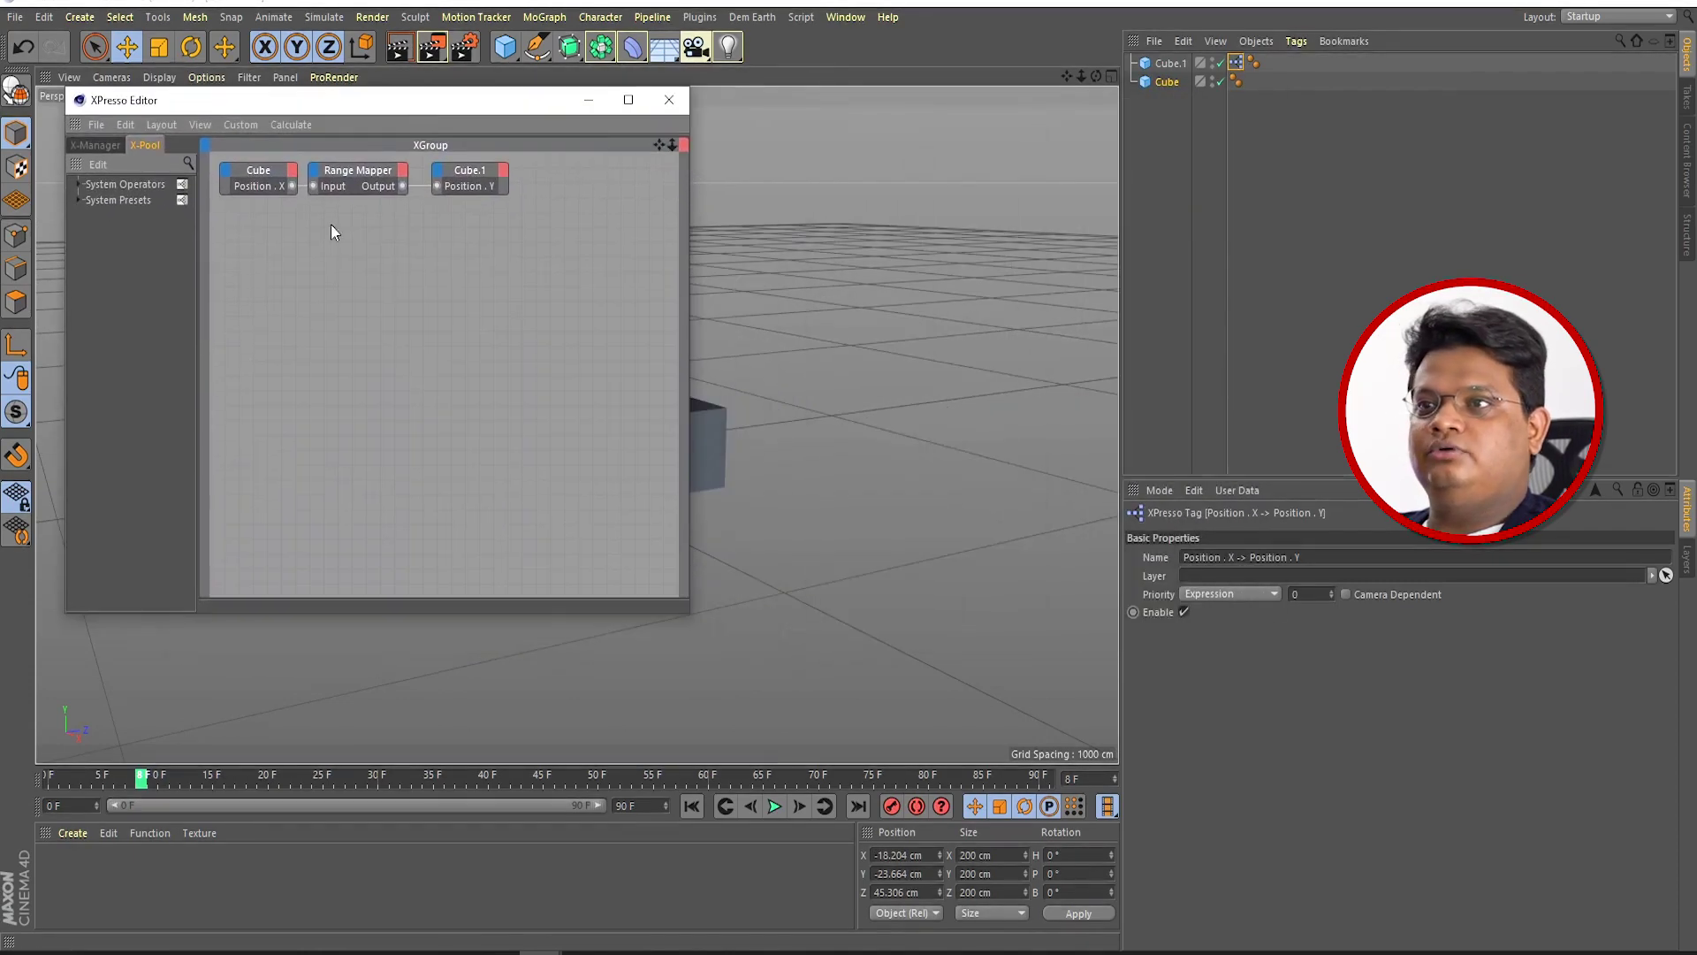
left_click_drag(371, 180, 380, 316)
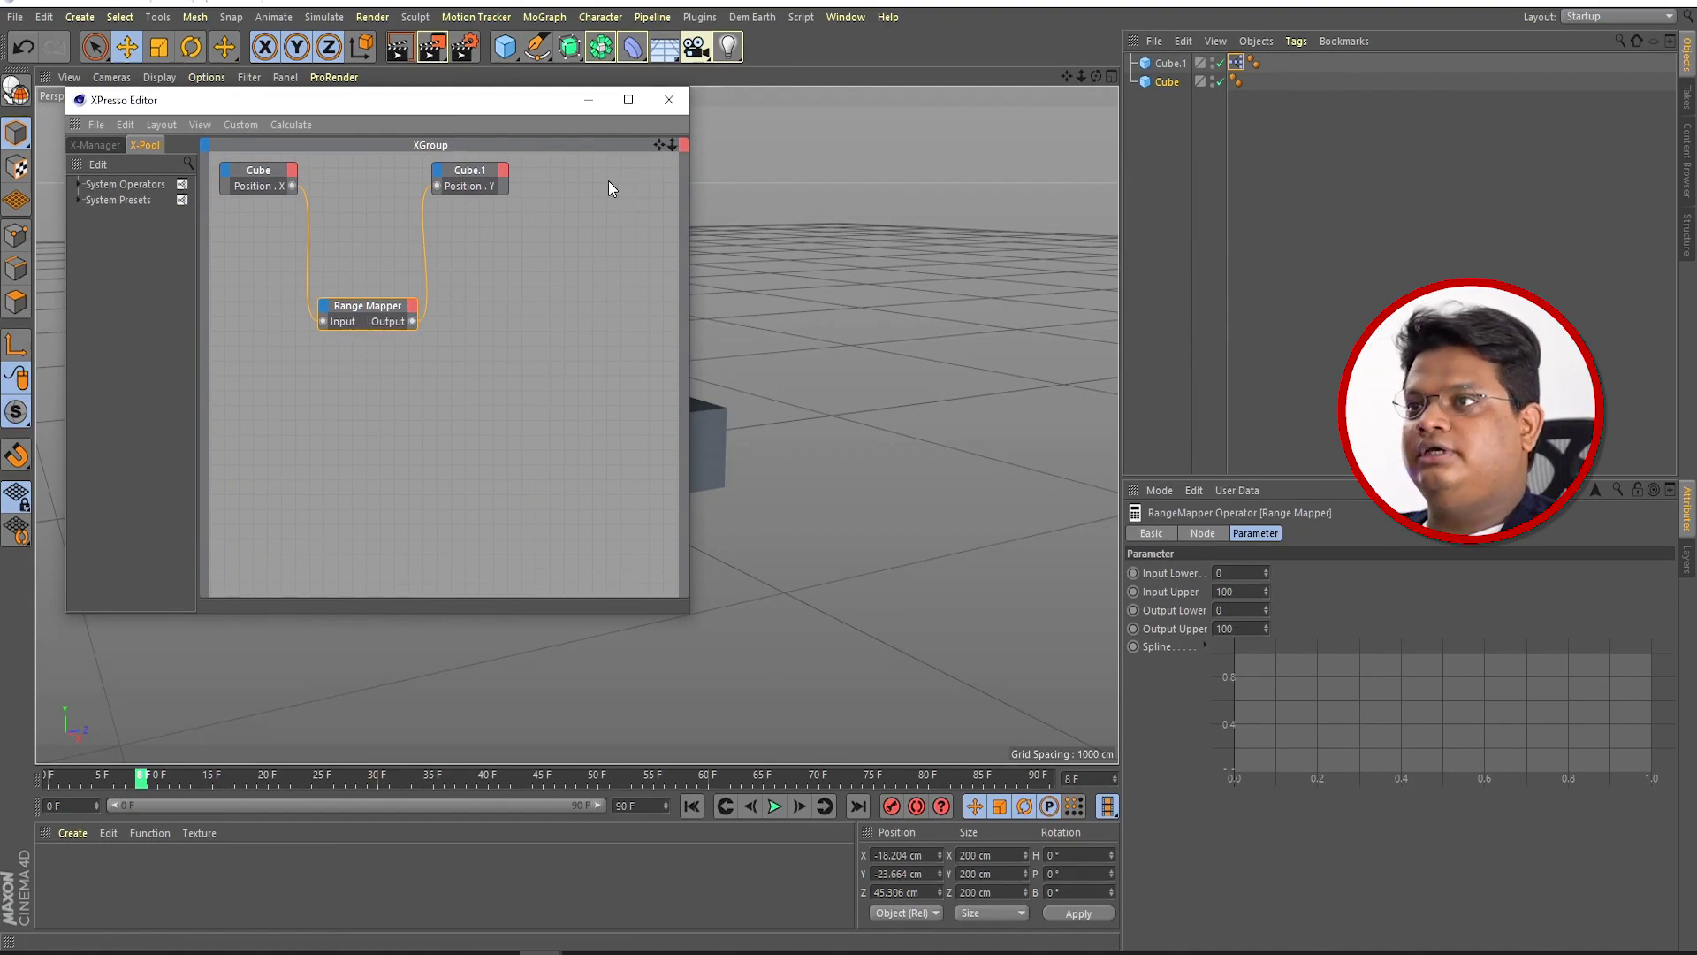
left_click_drag(570, 103, 671, 104)
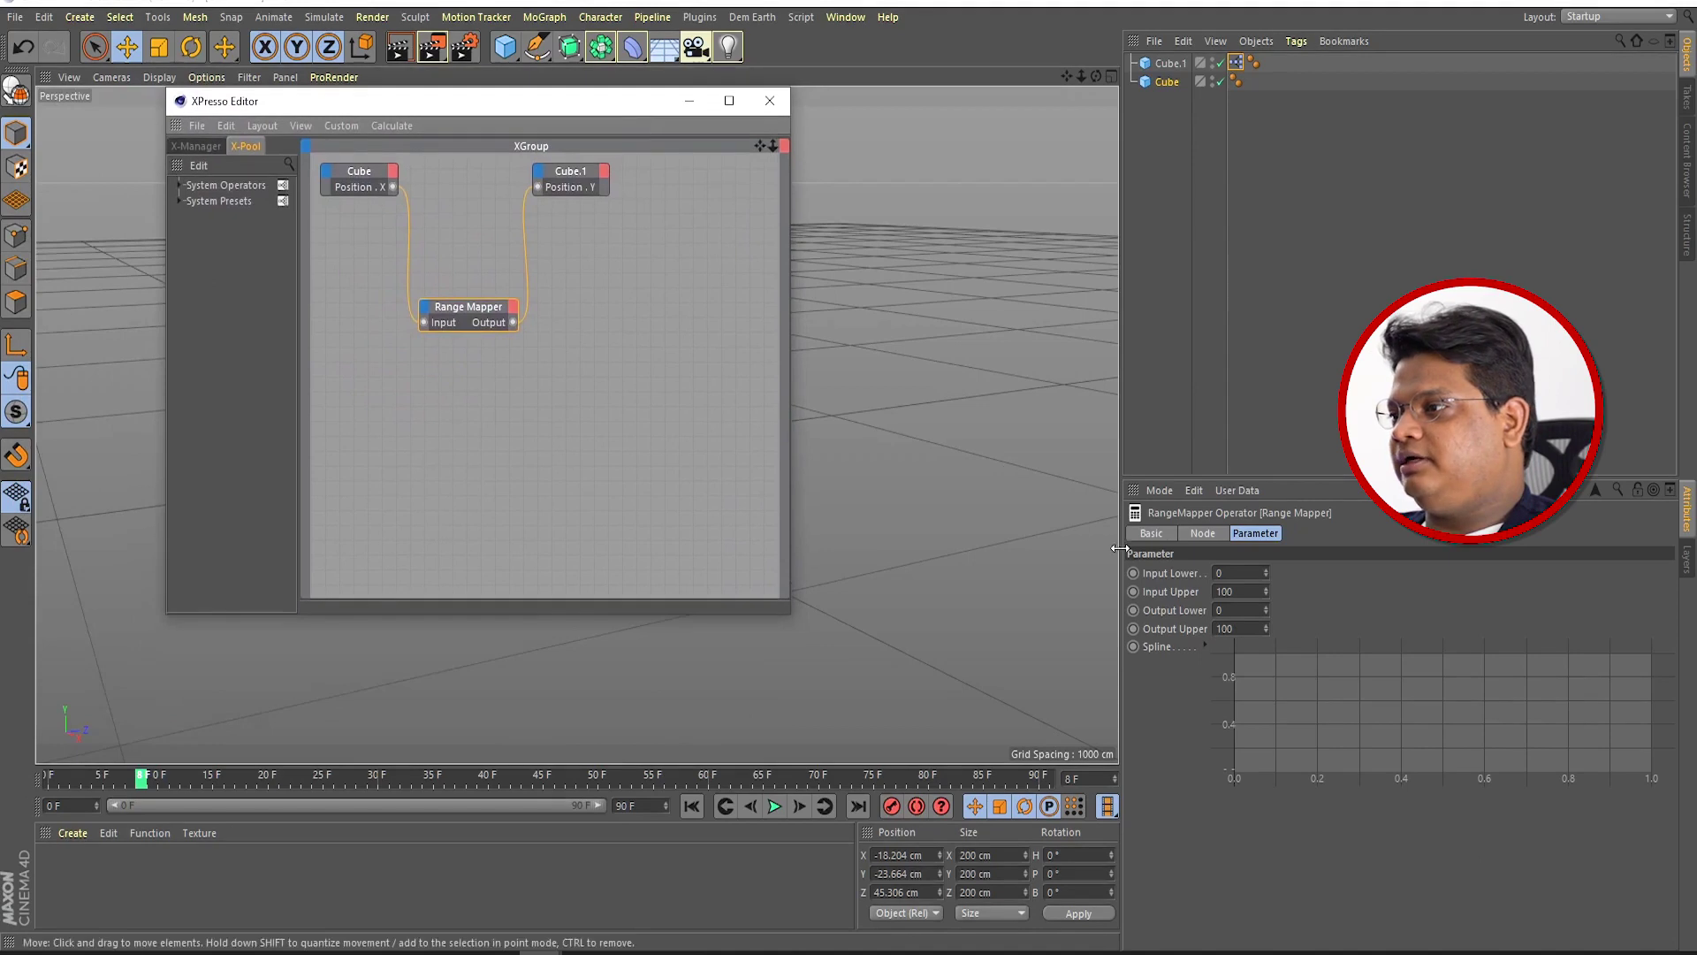
left_click(1236, 628)
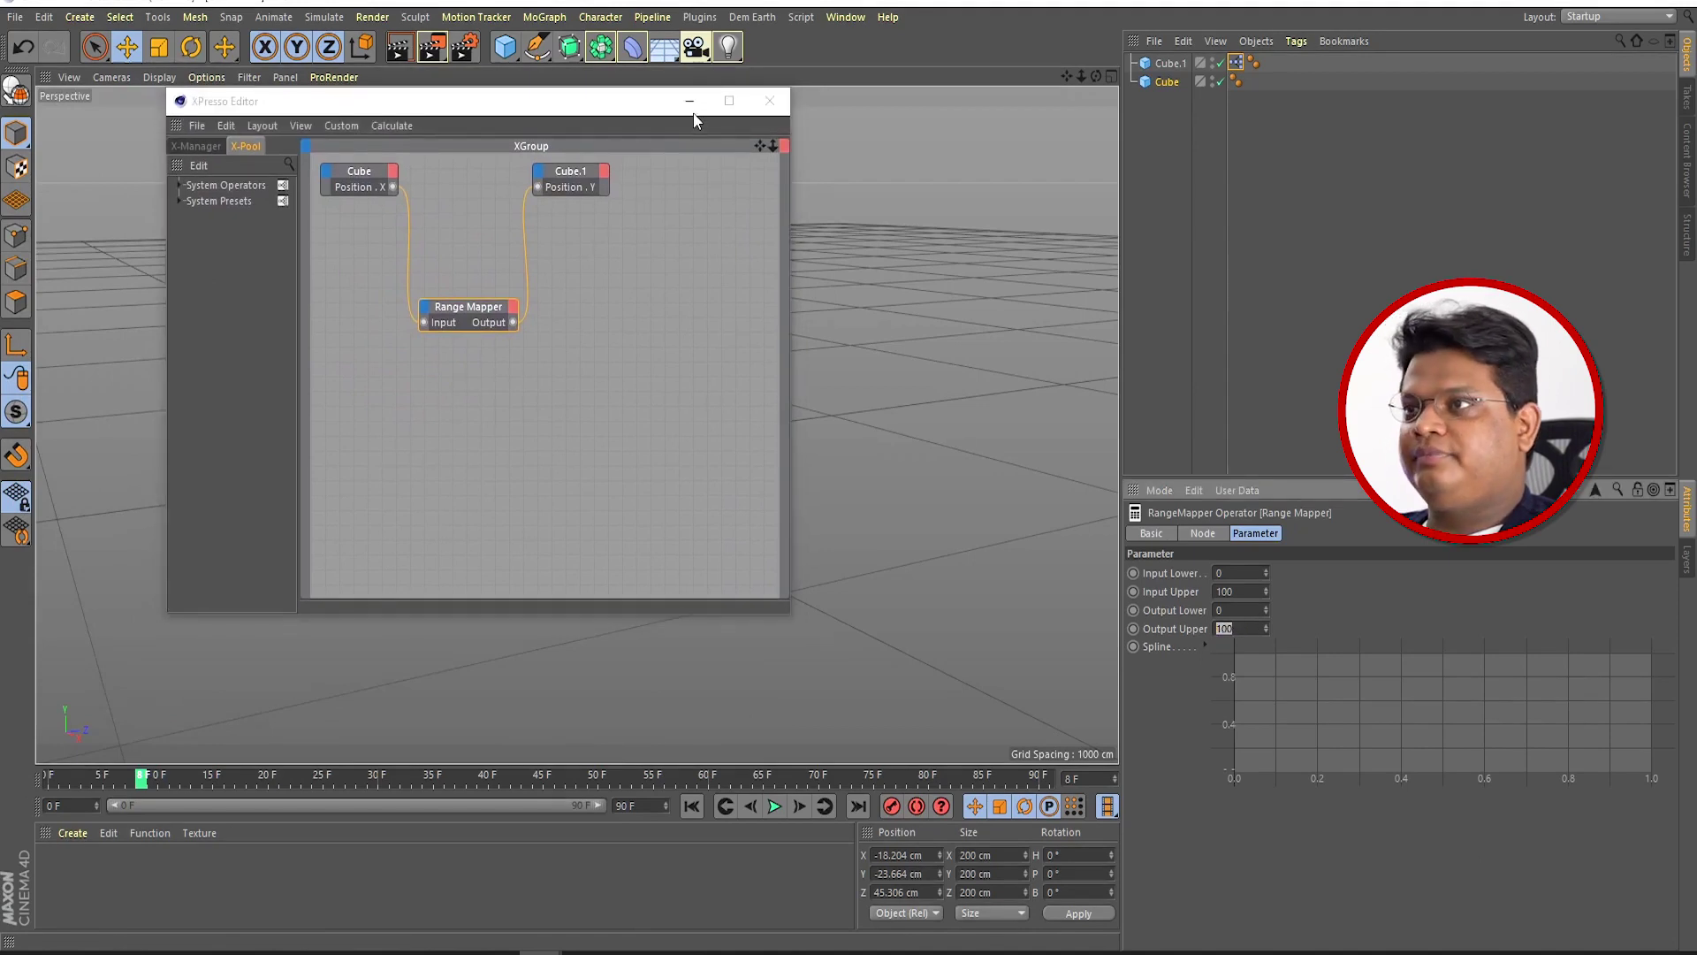
left_click(689, 101)
Step: Slide Cube back and forth along X to watch Cube.1 follow
left_click_drag(591, 495, 693, 575)
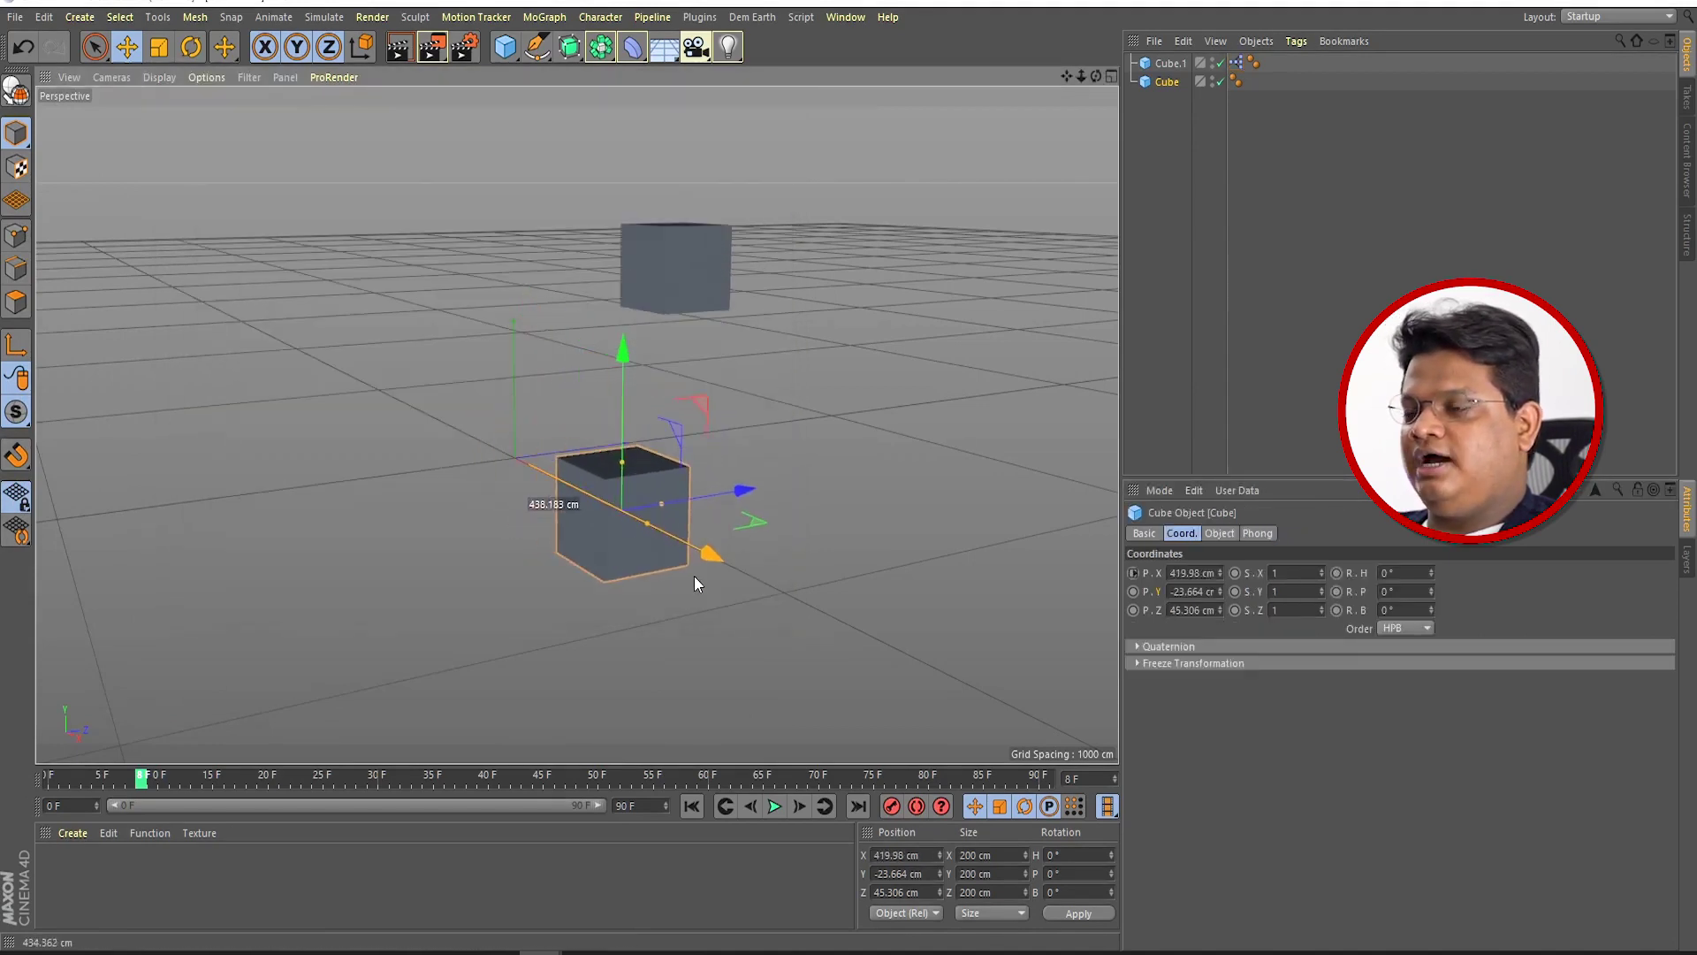
left_click_drag(676, 564, 594, 512)
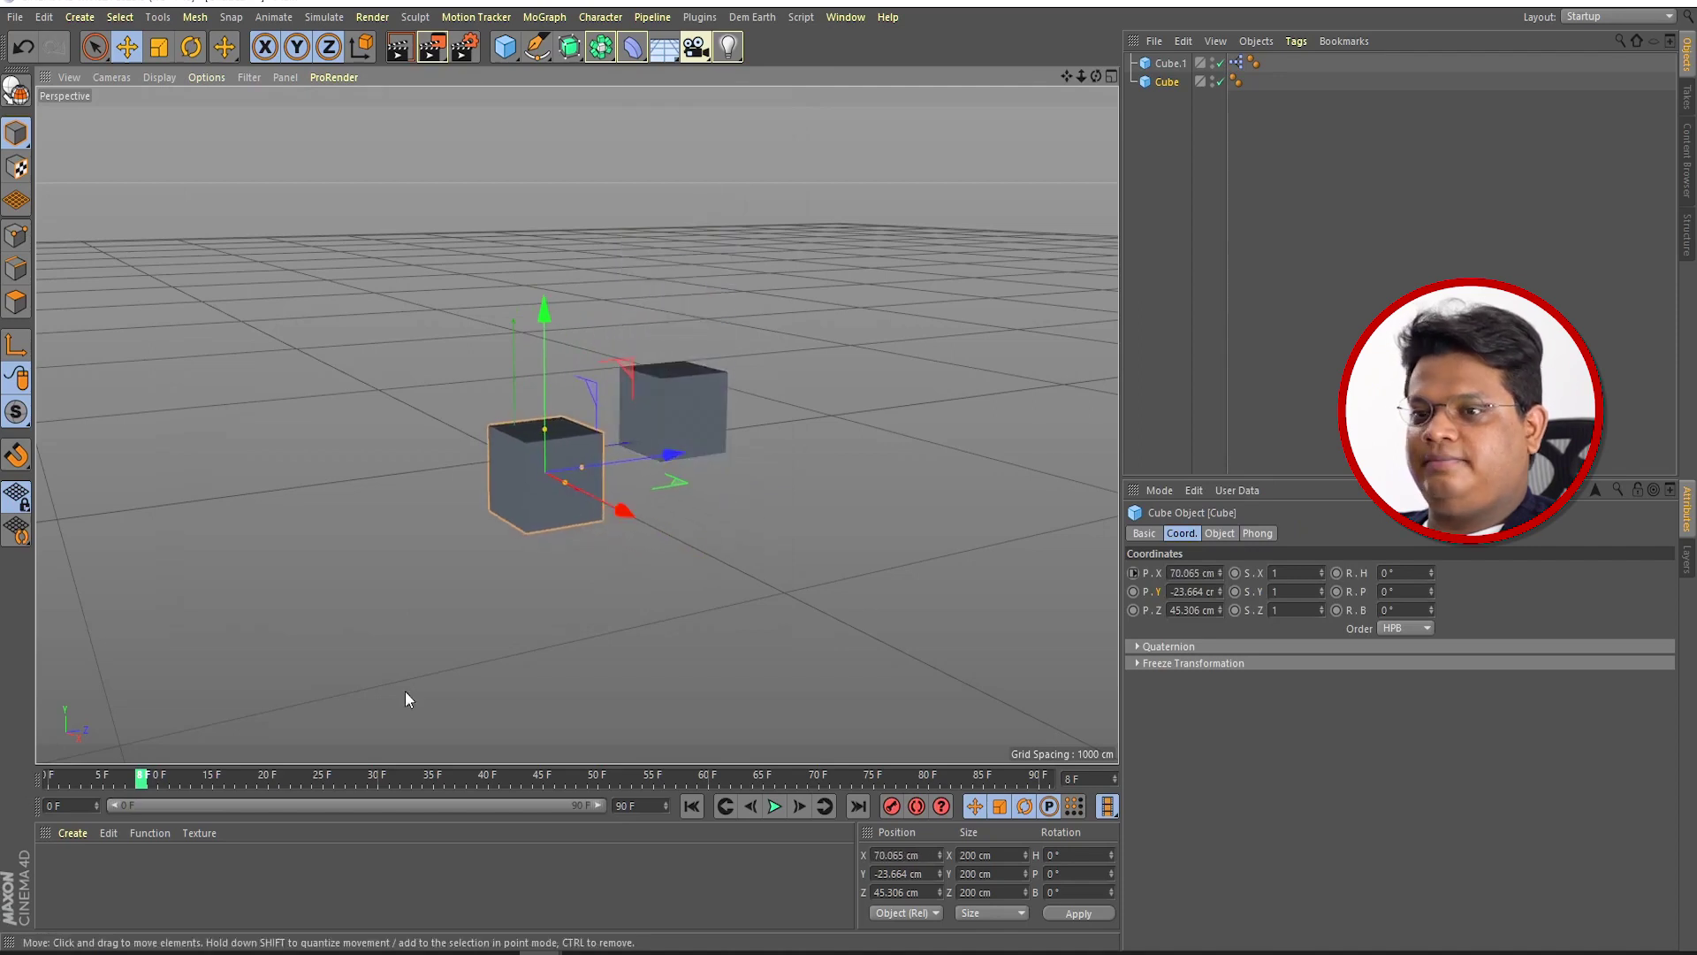
double_click(1236, 62)
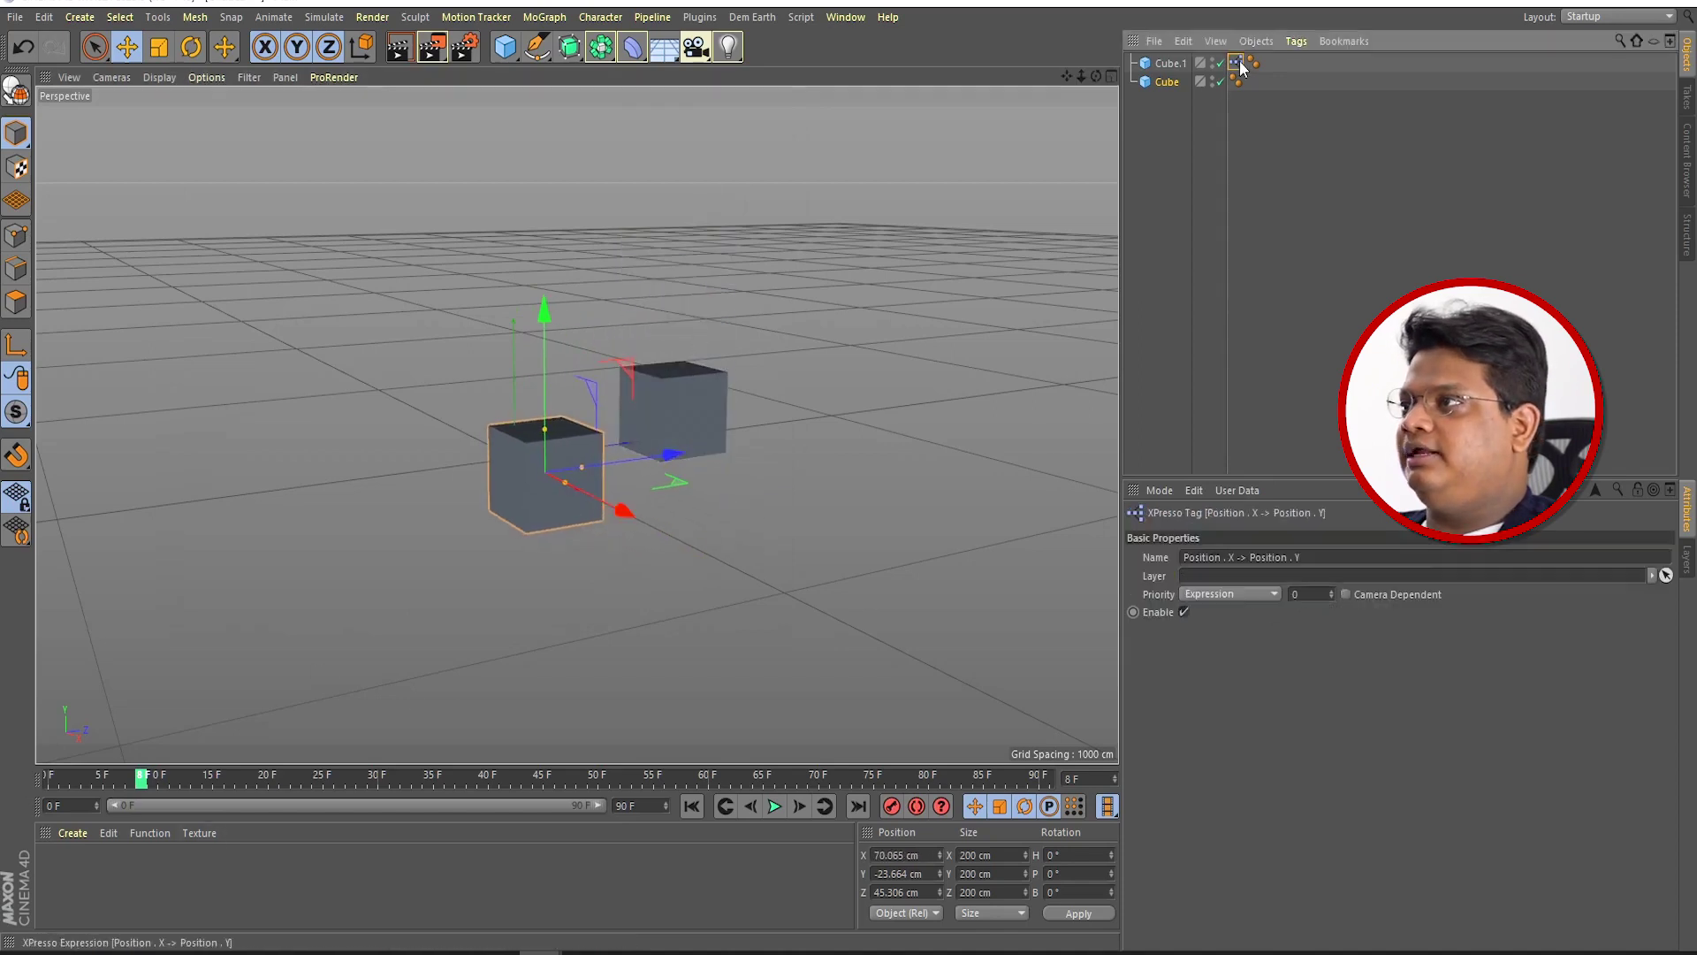
Step: Set the Range Mapper's Output Upper to -100 and close the XPresso editor
left_click(477, 320)
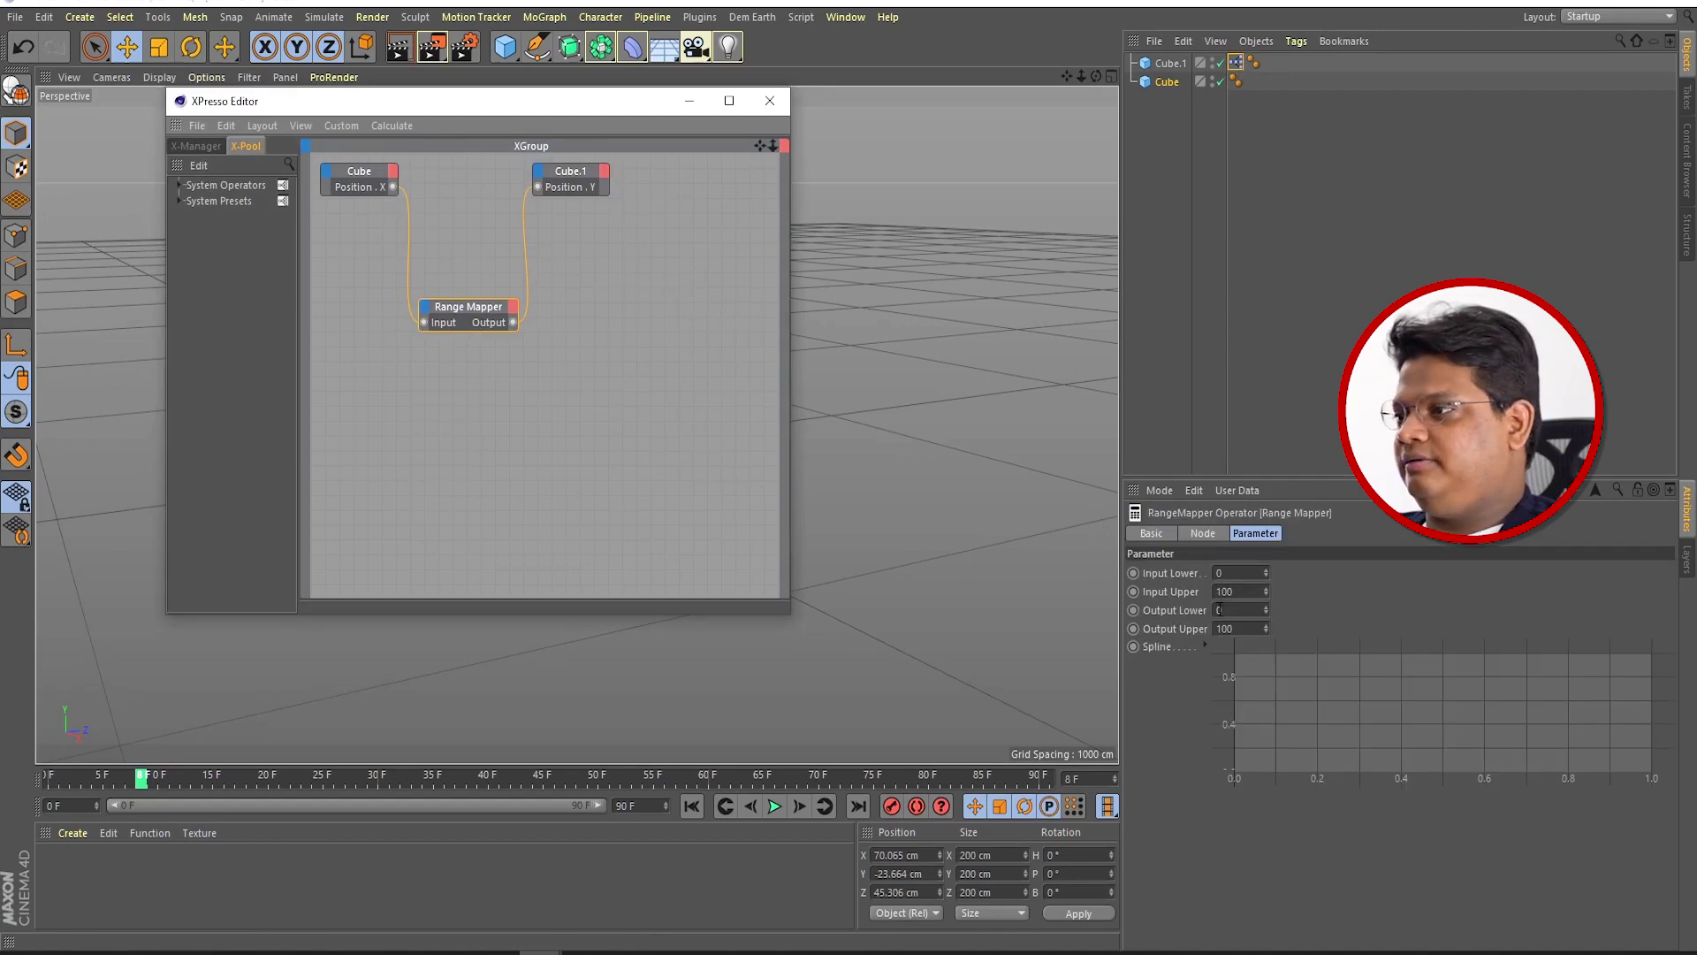
left_click(1220, 628)
type("-100")
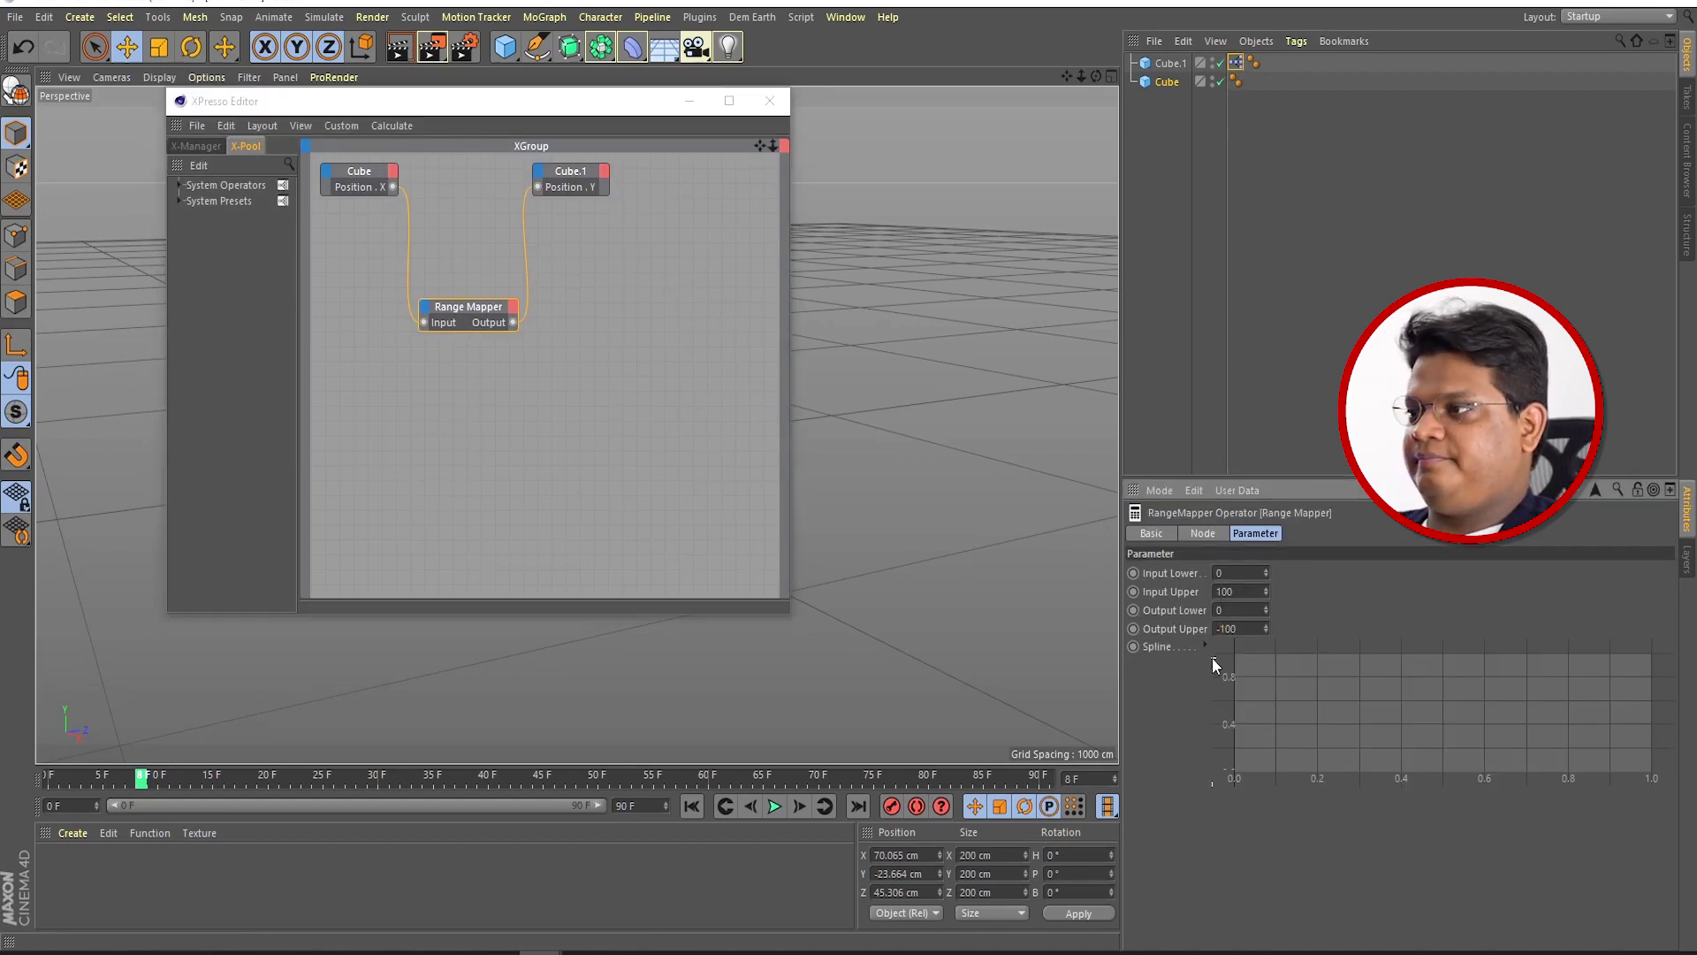
left_click(769, 100)
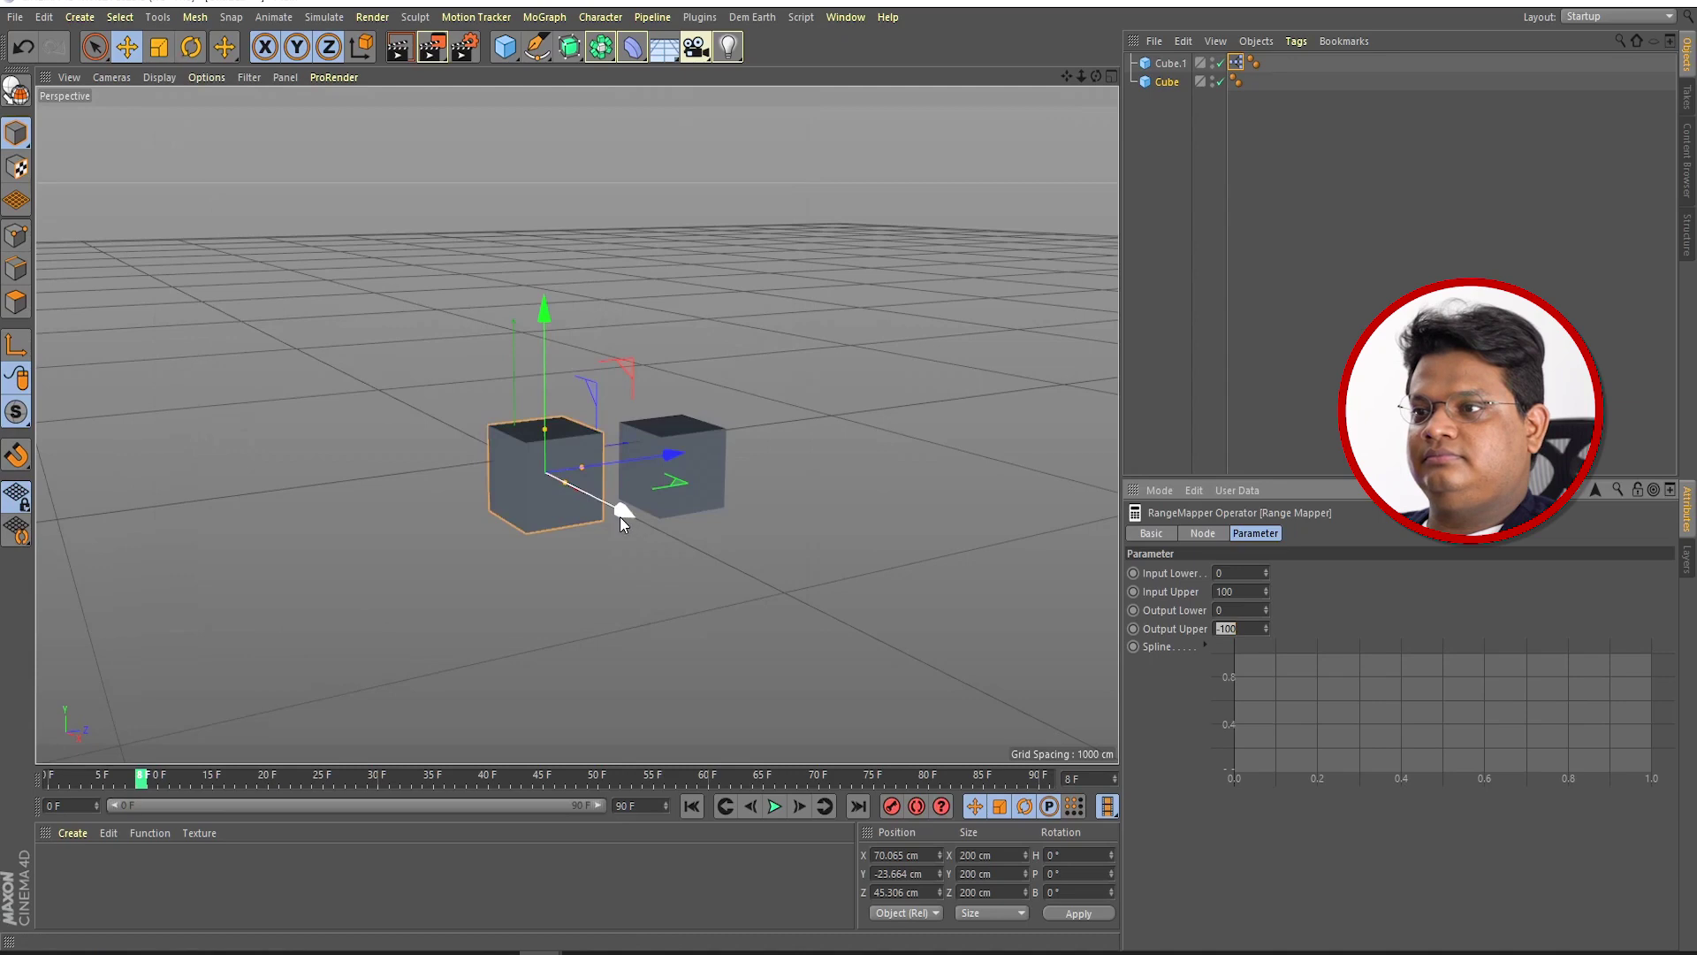
Step: Slide Cube along X to confirm Cube.1 now moves in the reverse direction
left_click_drag(620, 517, 918, 723)
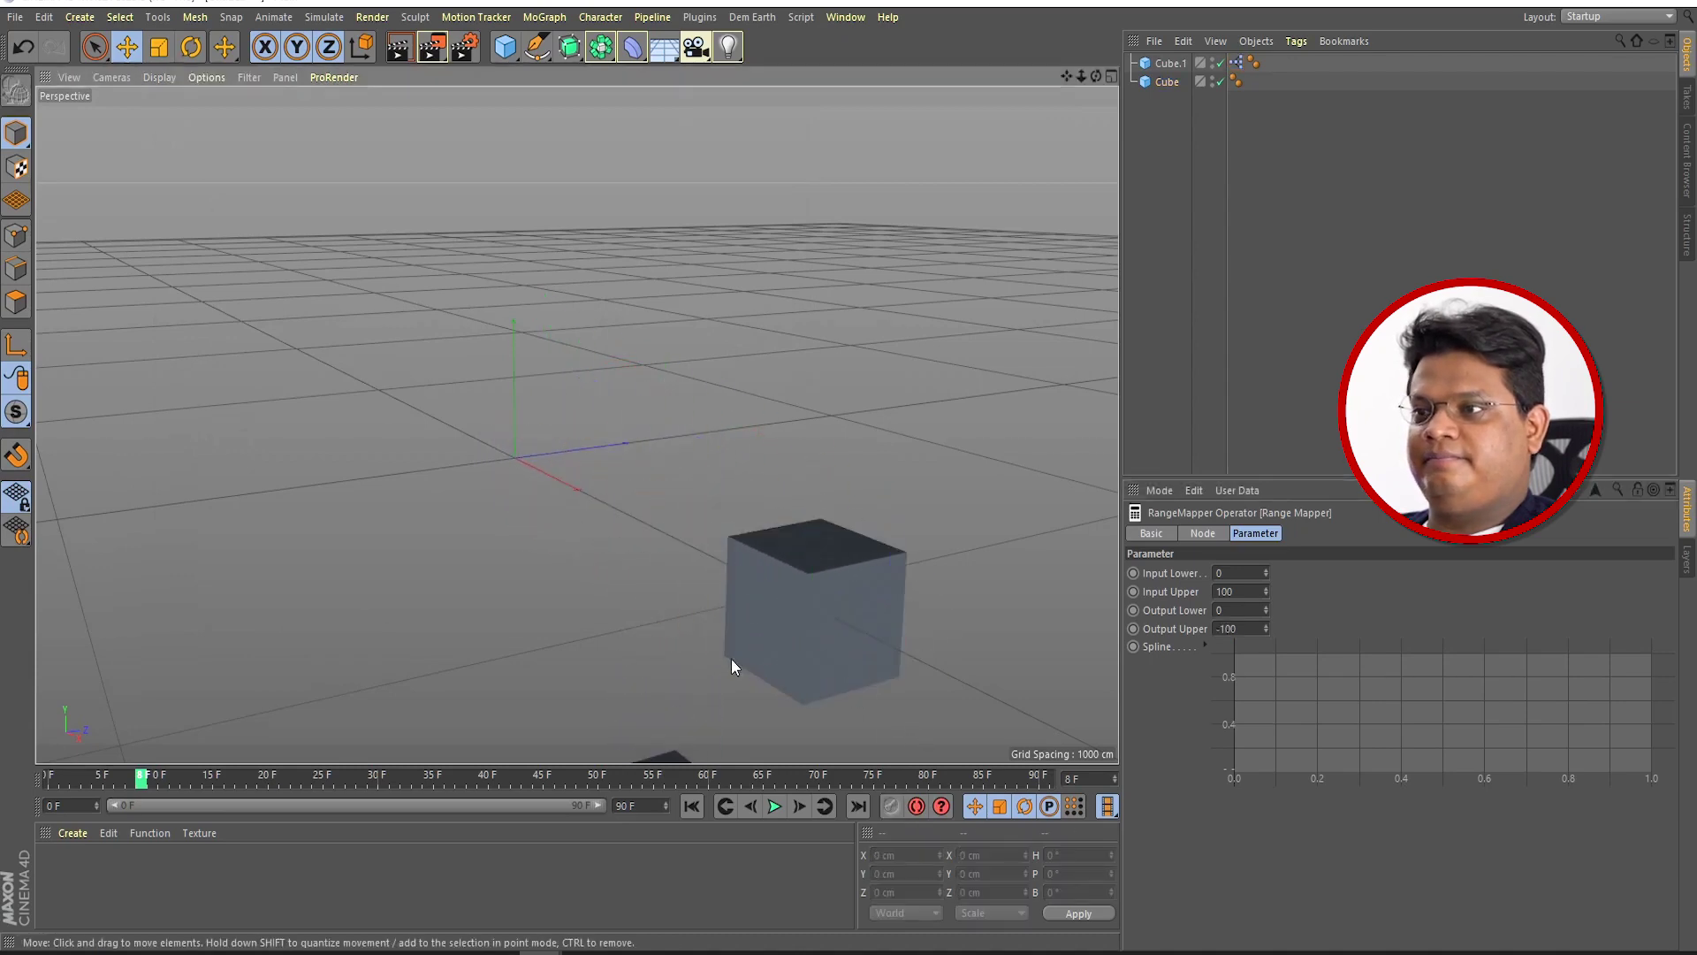
left_click(806, 605)
left_click_drag(931, 660, 546, 594)
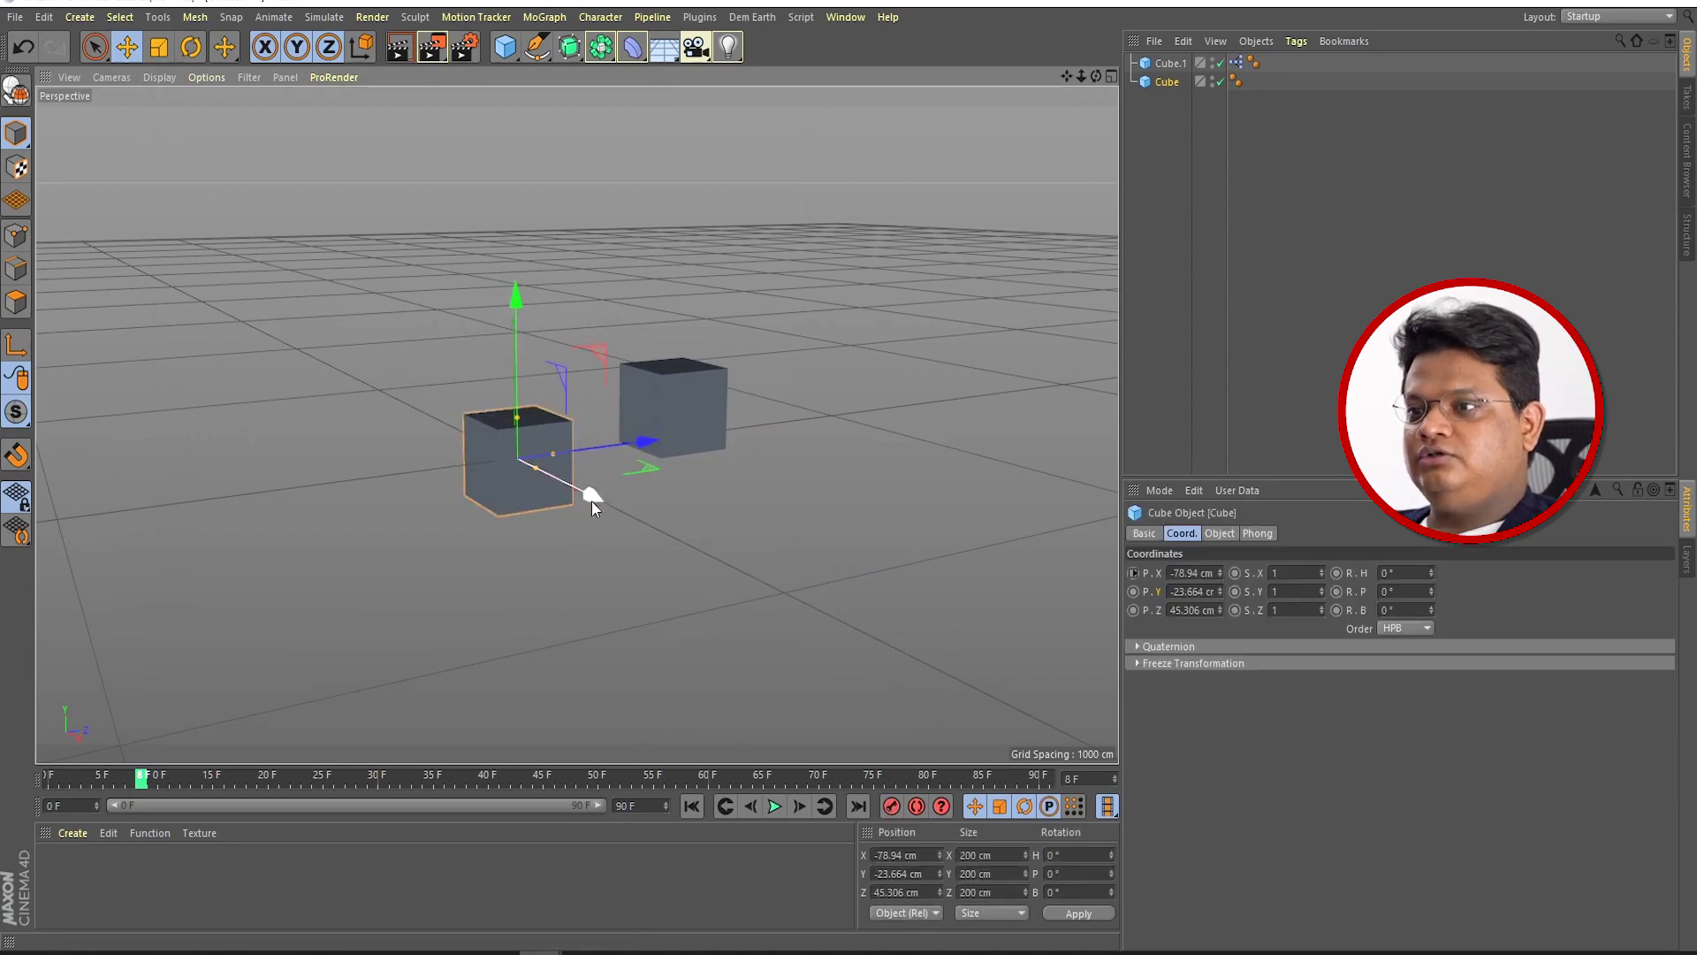
left_click_drag(592, 494, 789, 624)
key("ctrl+z")
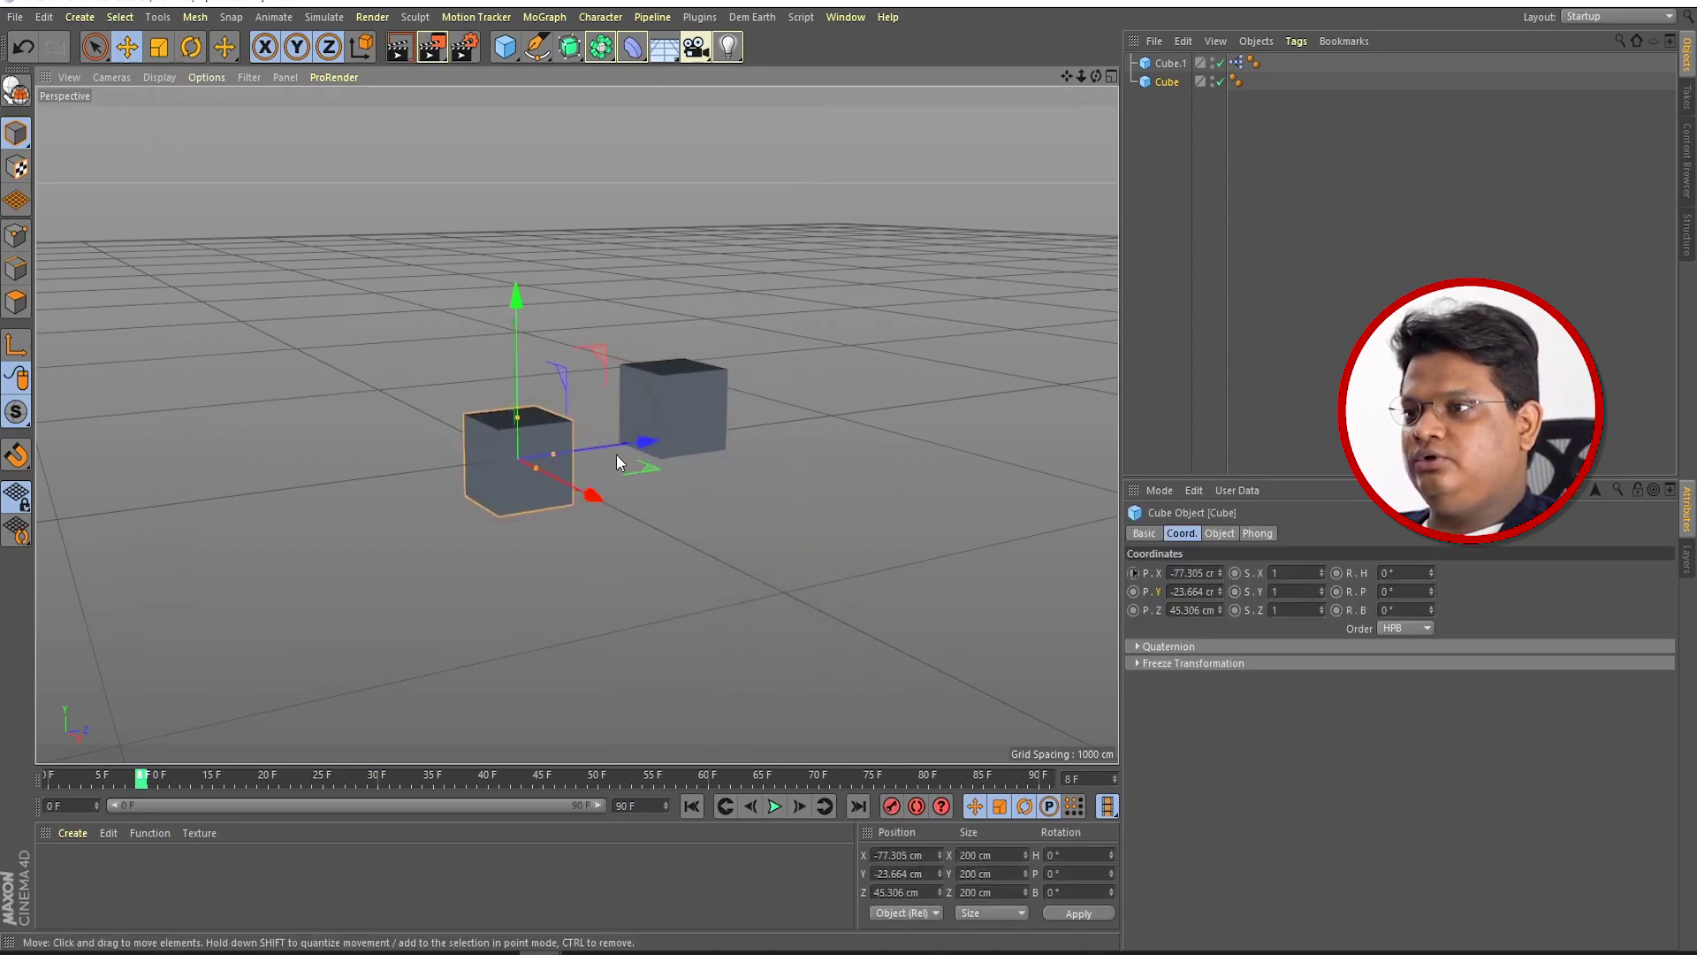
left_click(486, 446)
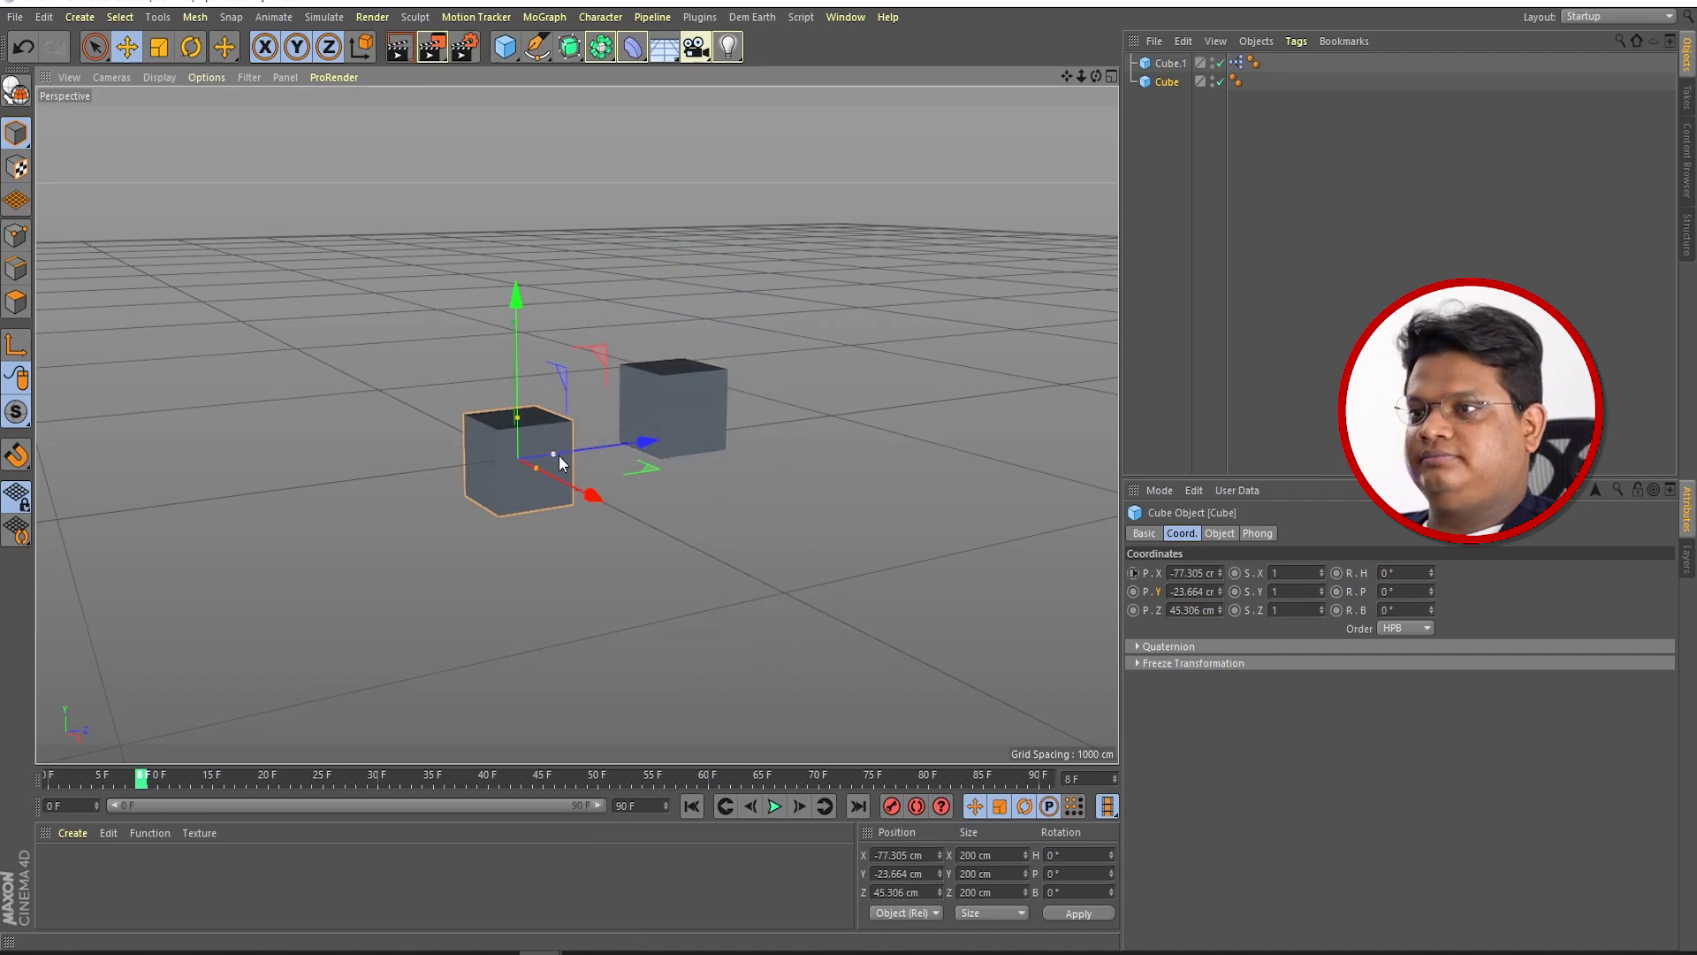
left_click(709, 395)
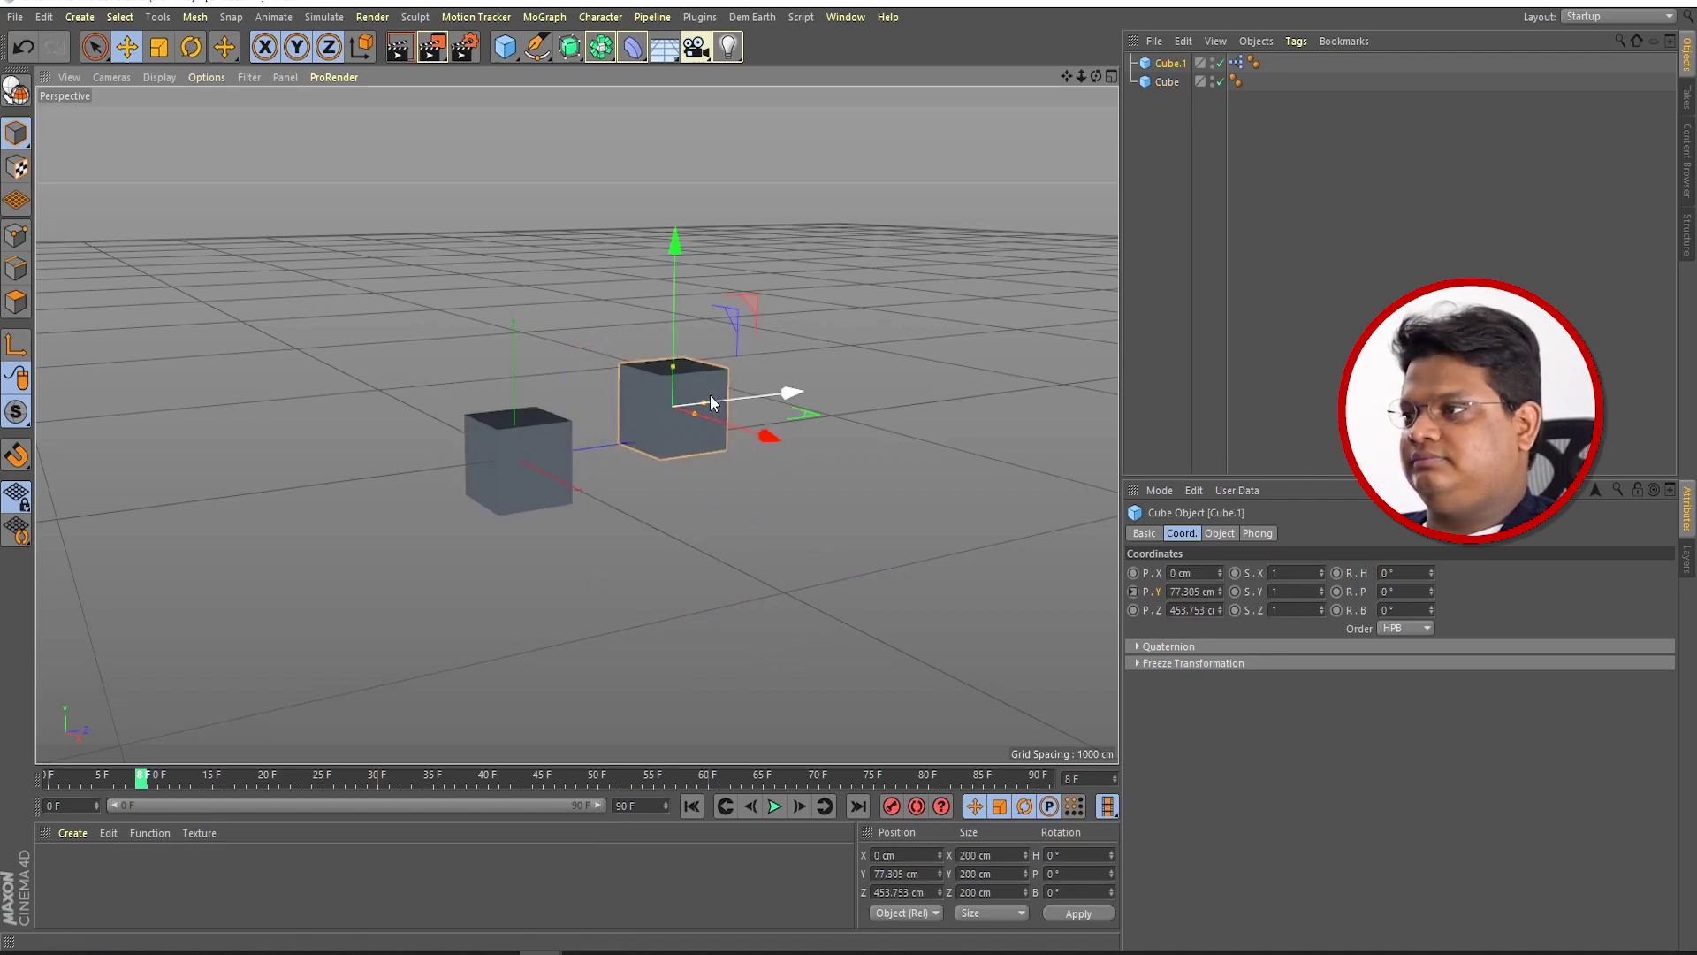
Step: Make Cube.1's bank rotation relatively driven by Cube's X position, then slide Cube to test
mouse_move(1429, 592)
left_mouse_down()
mouse_move(1434, 576)
mouse_move(1396, 576)
left_mouse_up()
key("ctrl+z")
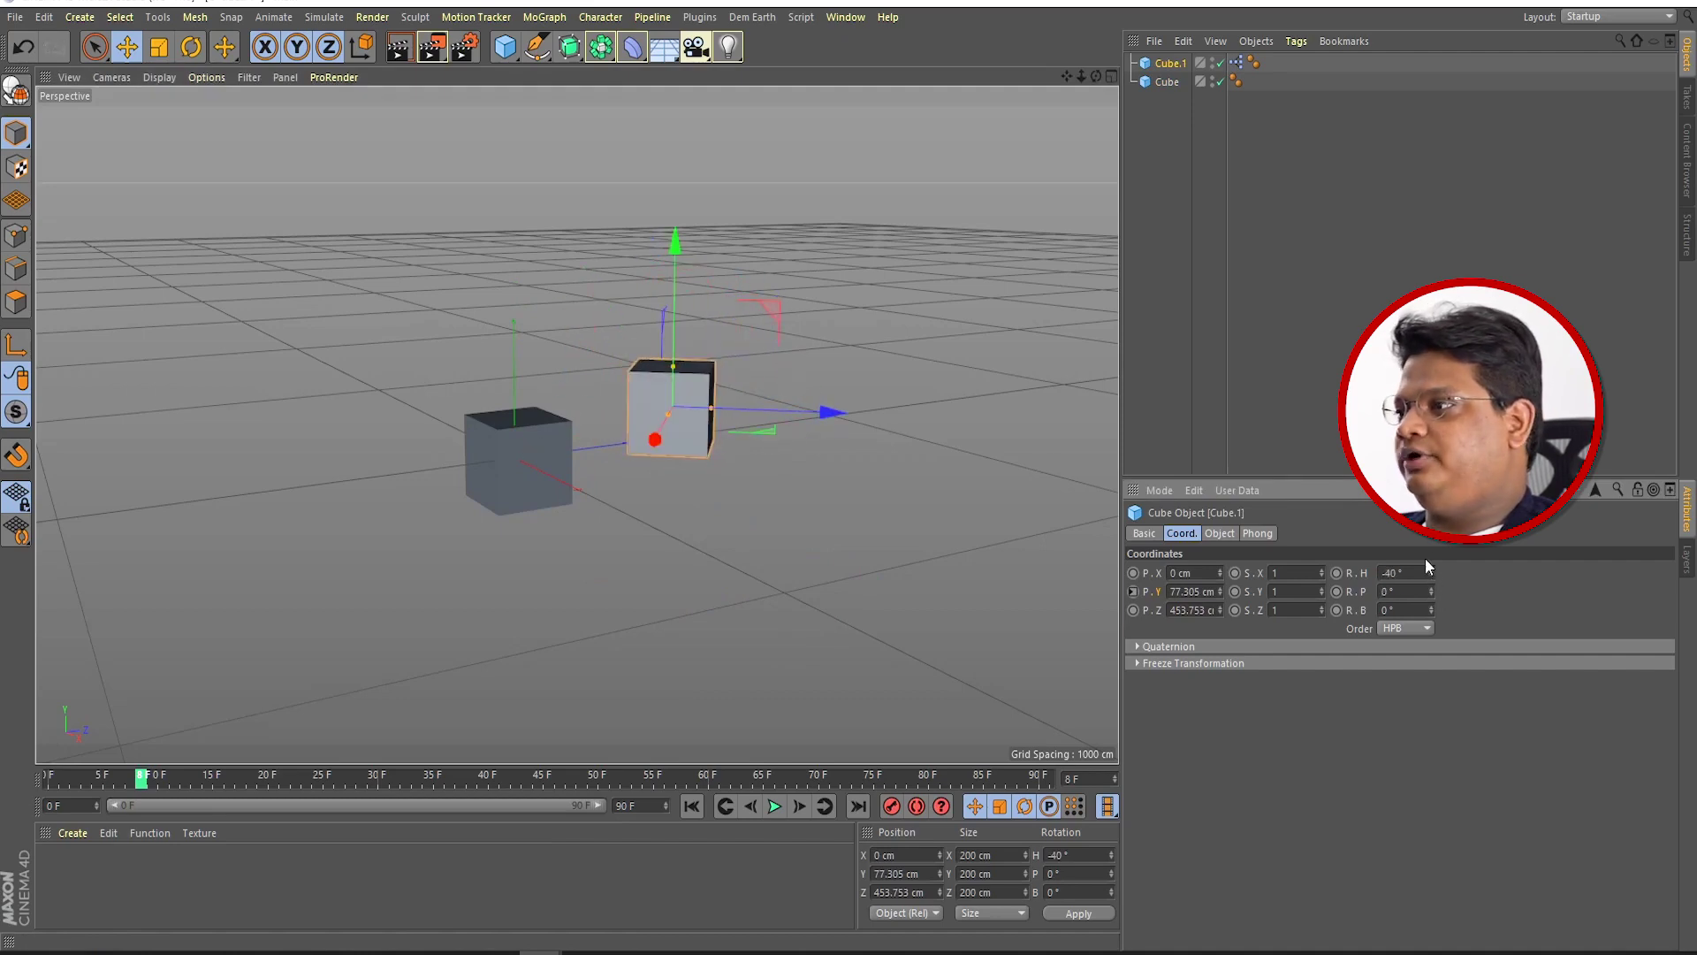
key("ctrl+z")
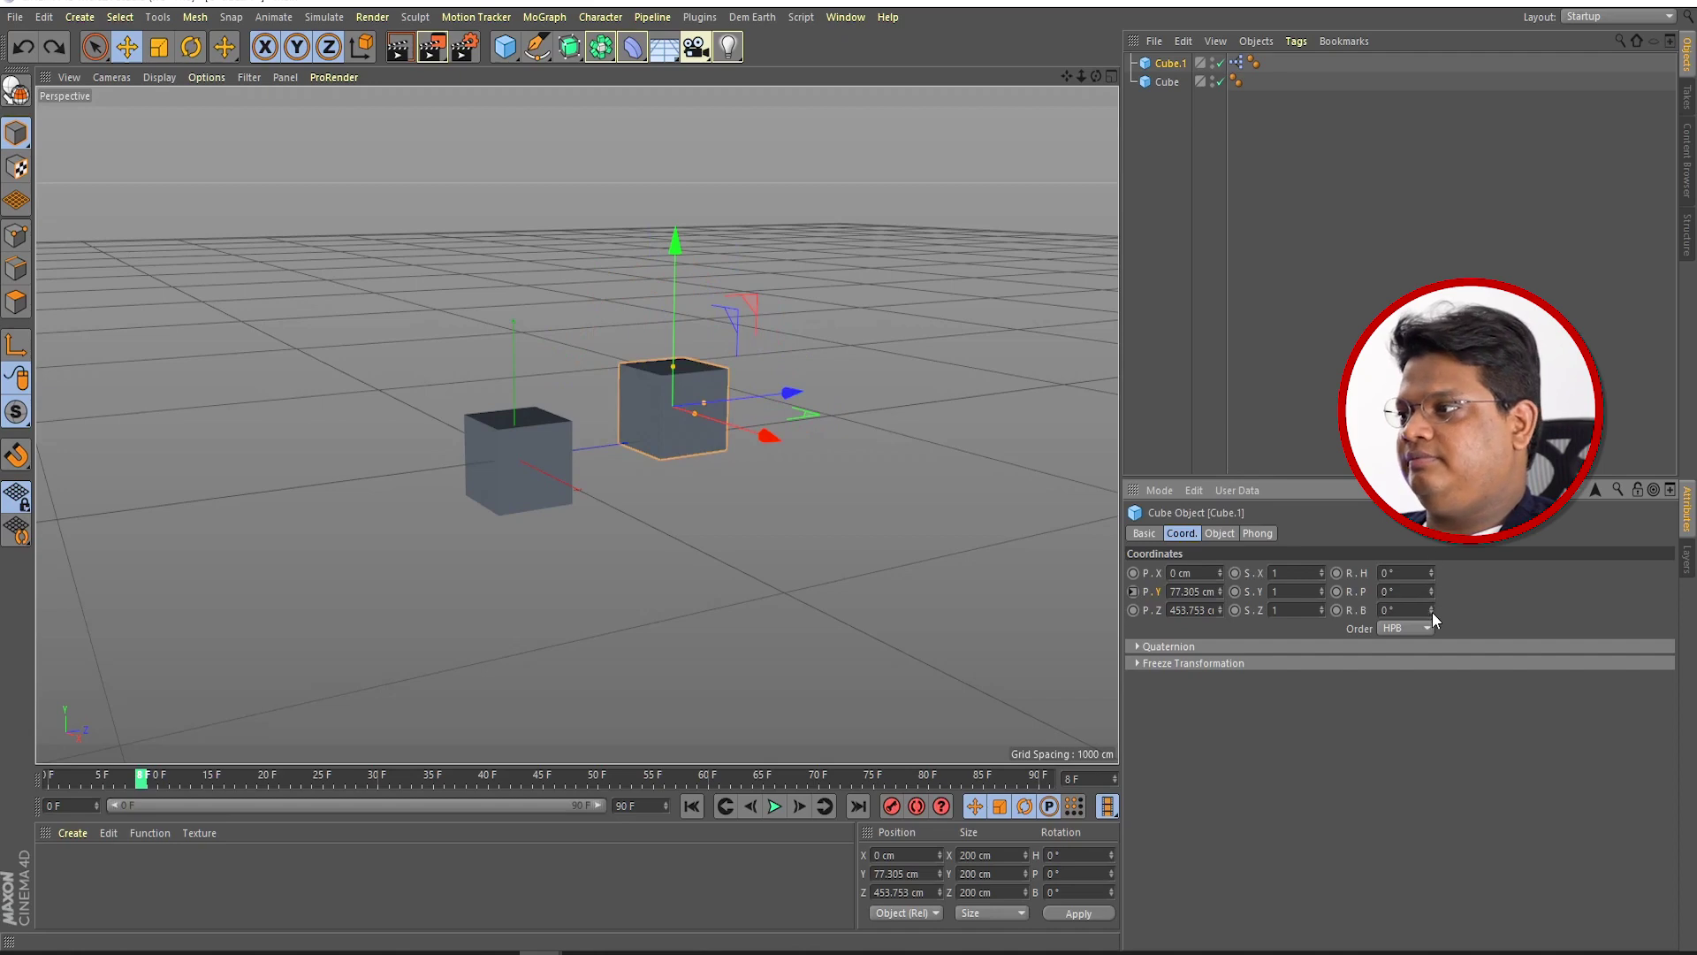
left_click_drag(1433, 619, 1429, 618)
key("ctrl+z")
right_click(1365, 608)
mouse_move(1411, 639)
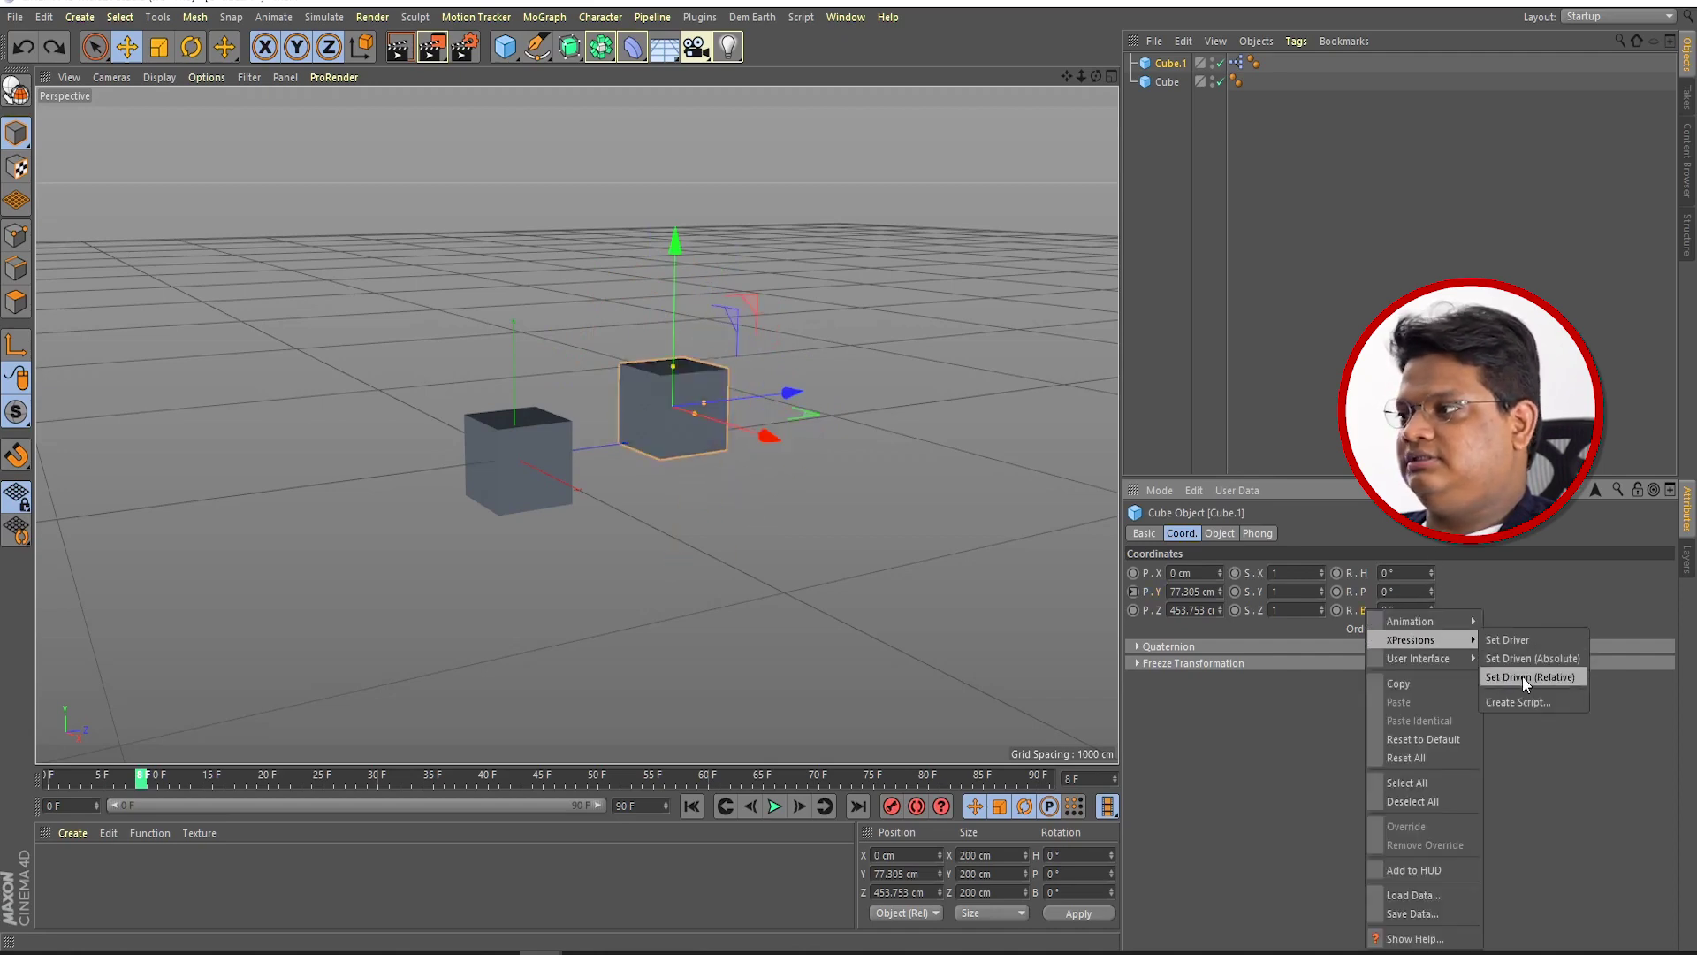
left_click(1522, 676)
left_click(566, 508)
mouse_move(590, 518)
left_mouse_down()
mouse_move(769, 690)
mouse_move(528, 591)
mouse_move(571, 489)
mouse_move(654, 544)
mouse_move(558, 517)
left_mouse_up()
Step: Set the bank Range Mapper's Output Upper to 25° and slide Cube to see the gentler tilt
left_click(1258, 64)
double_click(1255, 64)
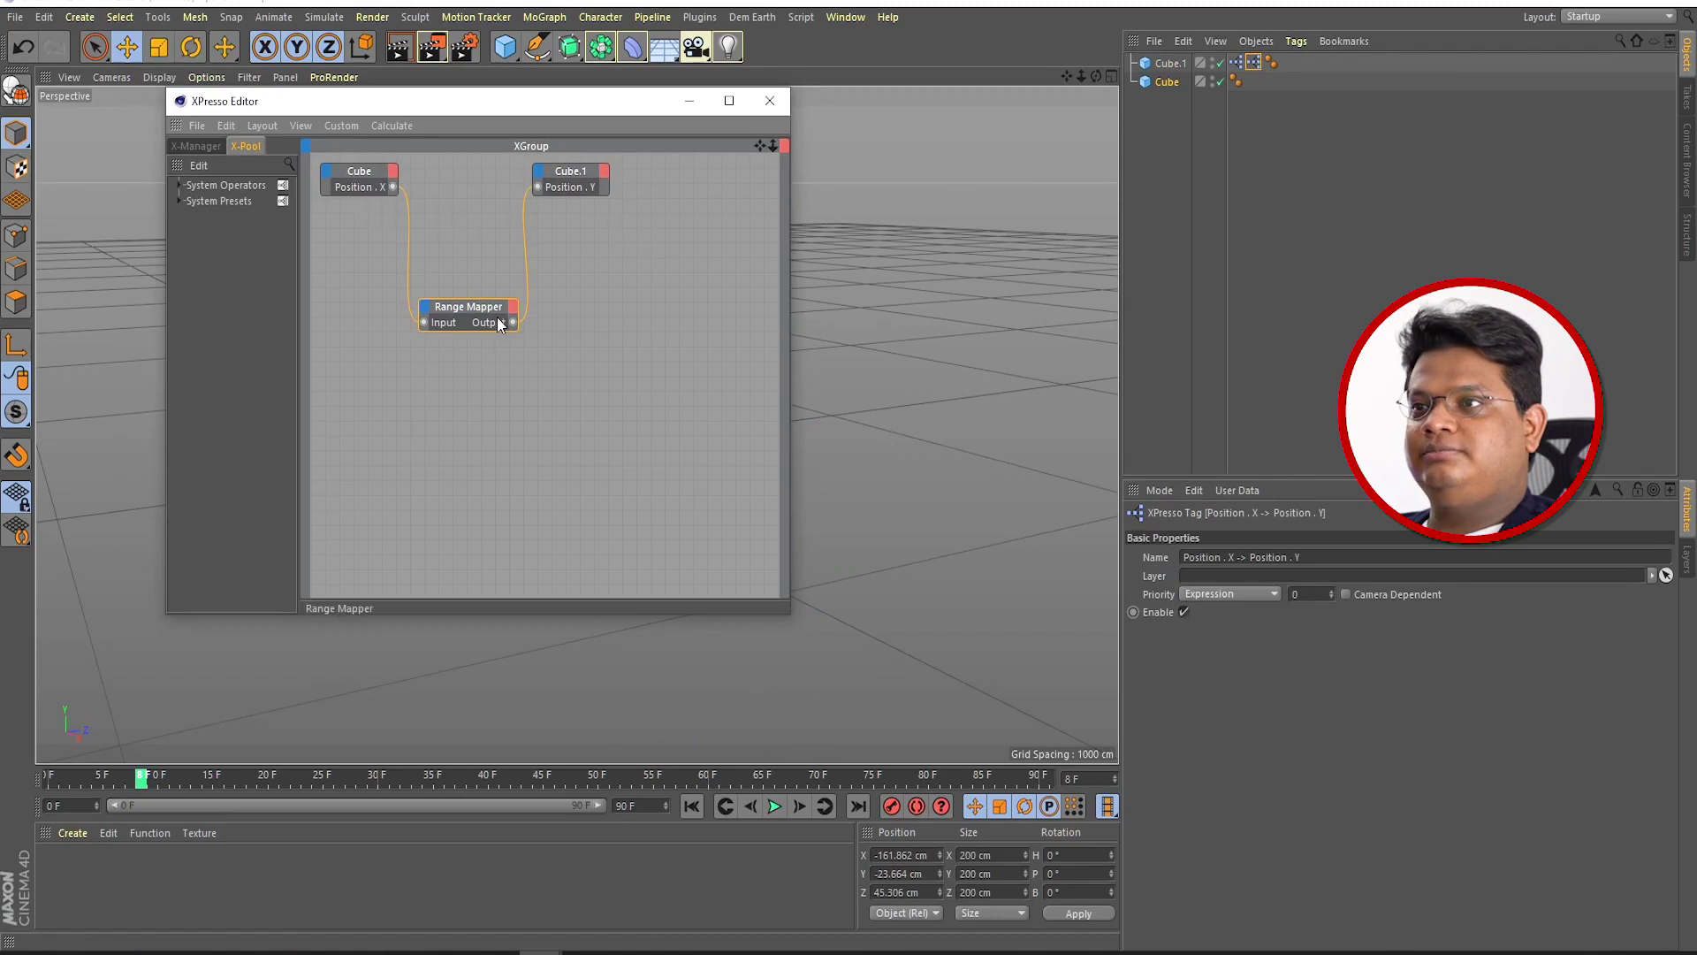
left_click(1237, 63)
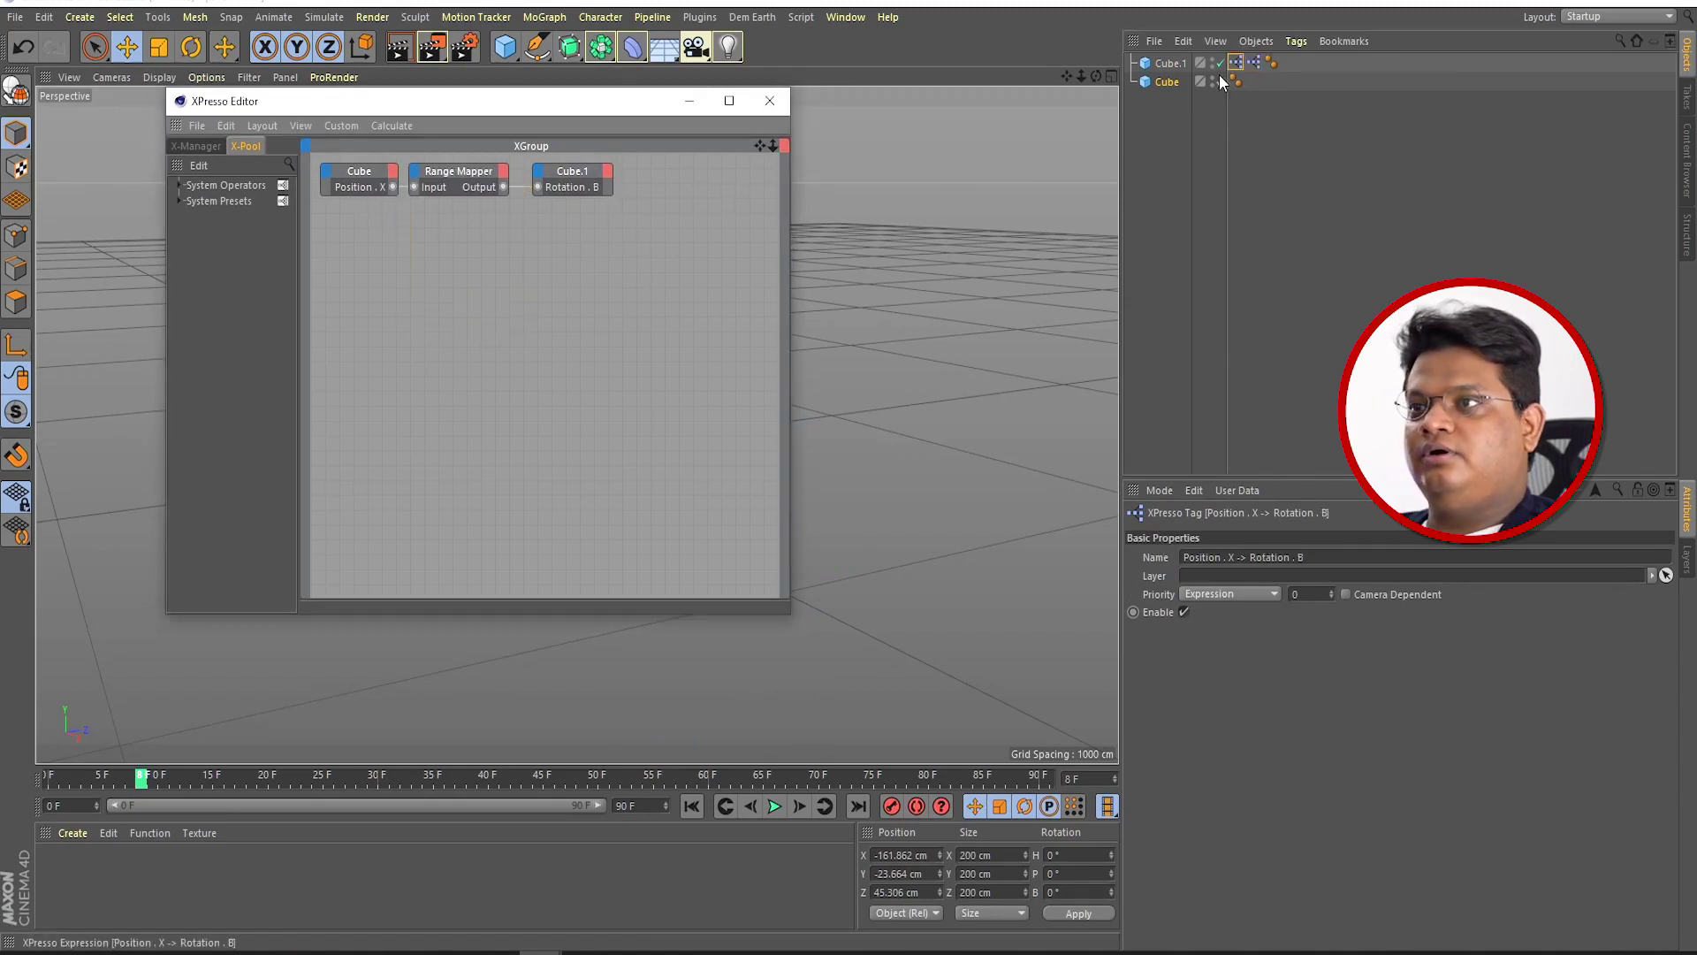
left_click(455, 187)
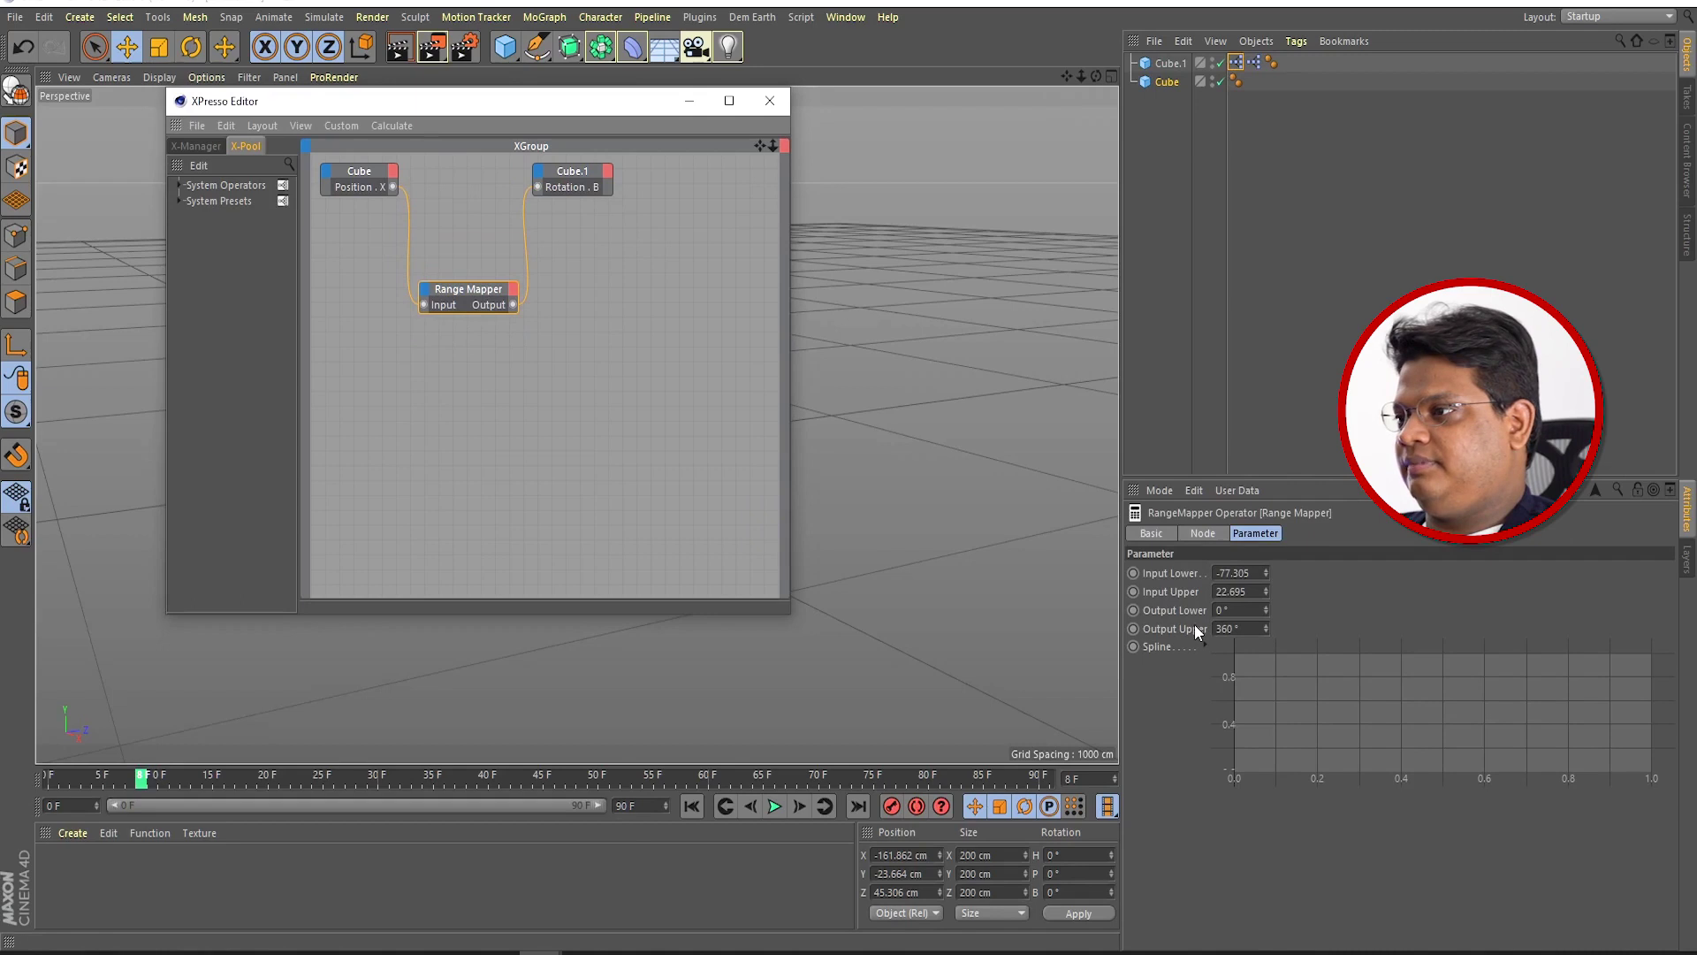
left_click(1235, 629)
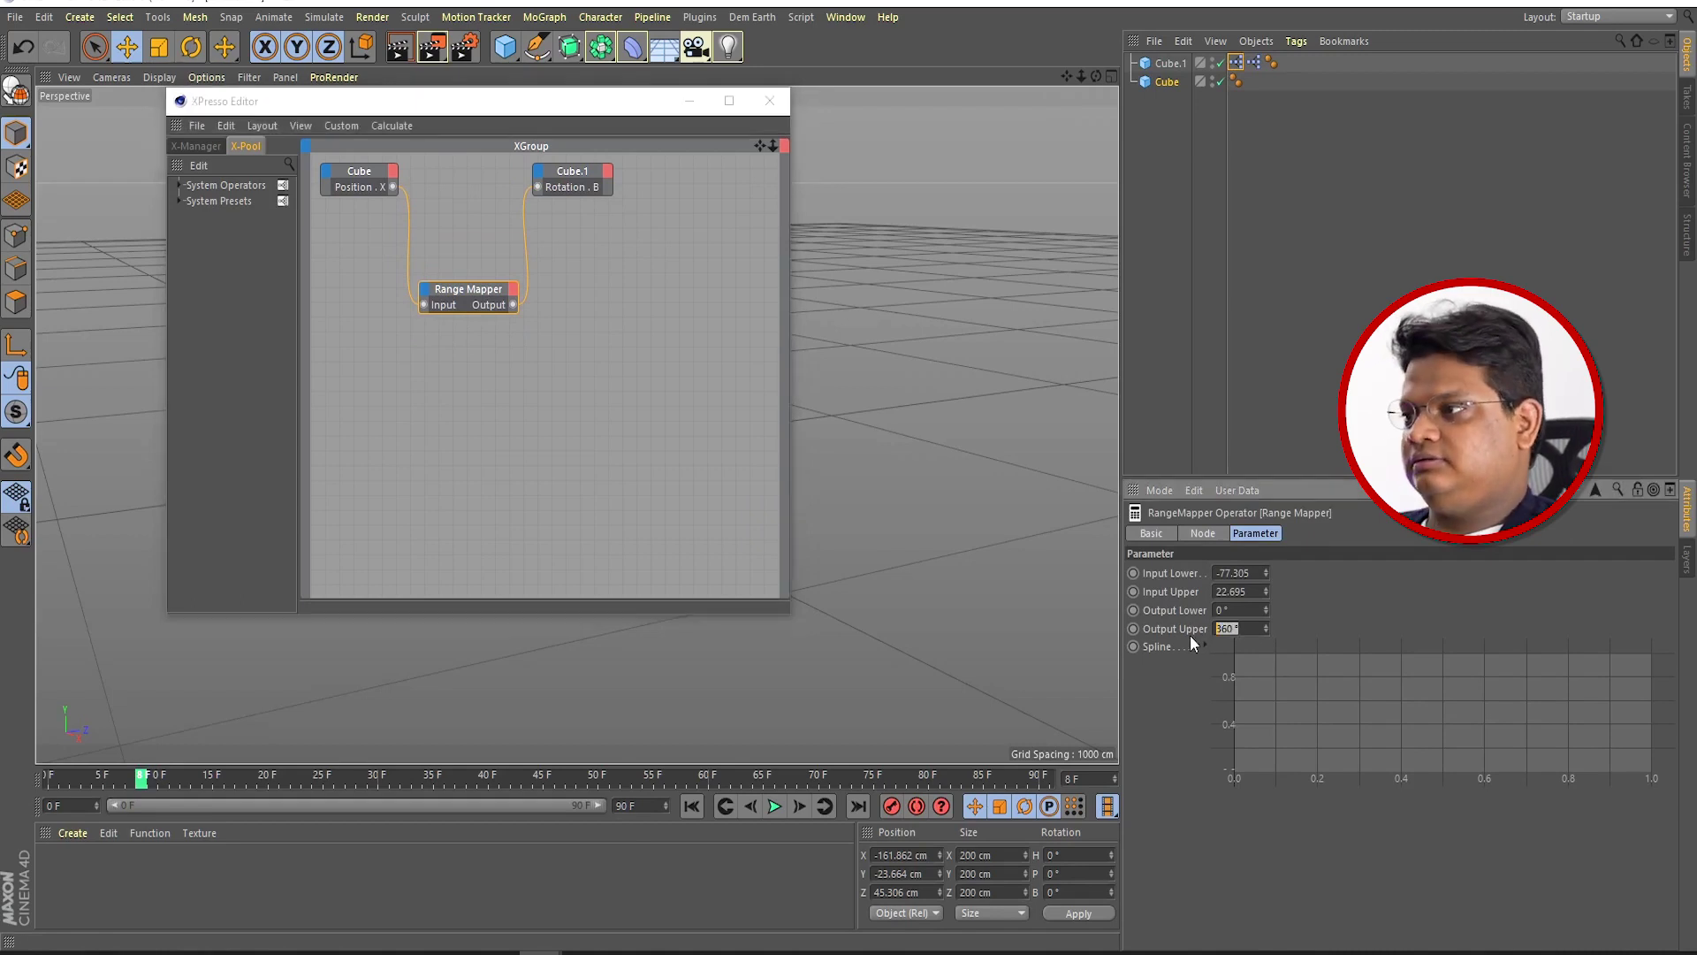
left_click(770, 102)
mouse_move(548, 484)
left_mouse_down()
mouse_move(718, 628)
mouse_move(406, 495)
mouse_move(633, 587)
mouse_move(721, 650)
mouse_move(517, 583)
mouse_move(539, 584)
left_mouse_up()
left_click(529, 532)
Step: Delete both cubes and create a new Cube with Cube.1 placed to its right
left_click(541, 426)
left_click(682, 398, "shift")
key("Delete")
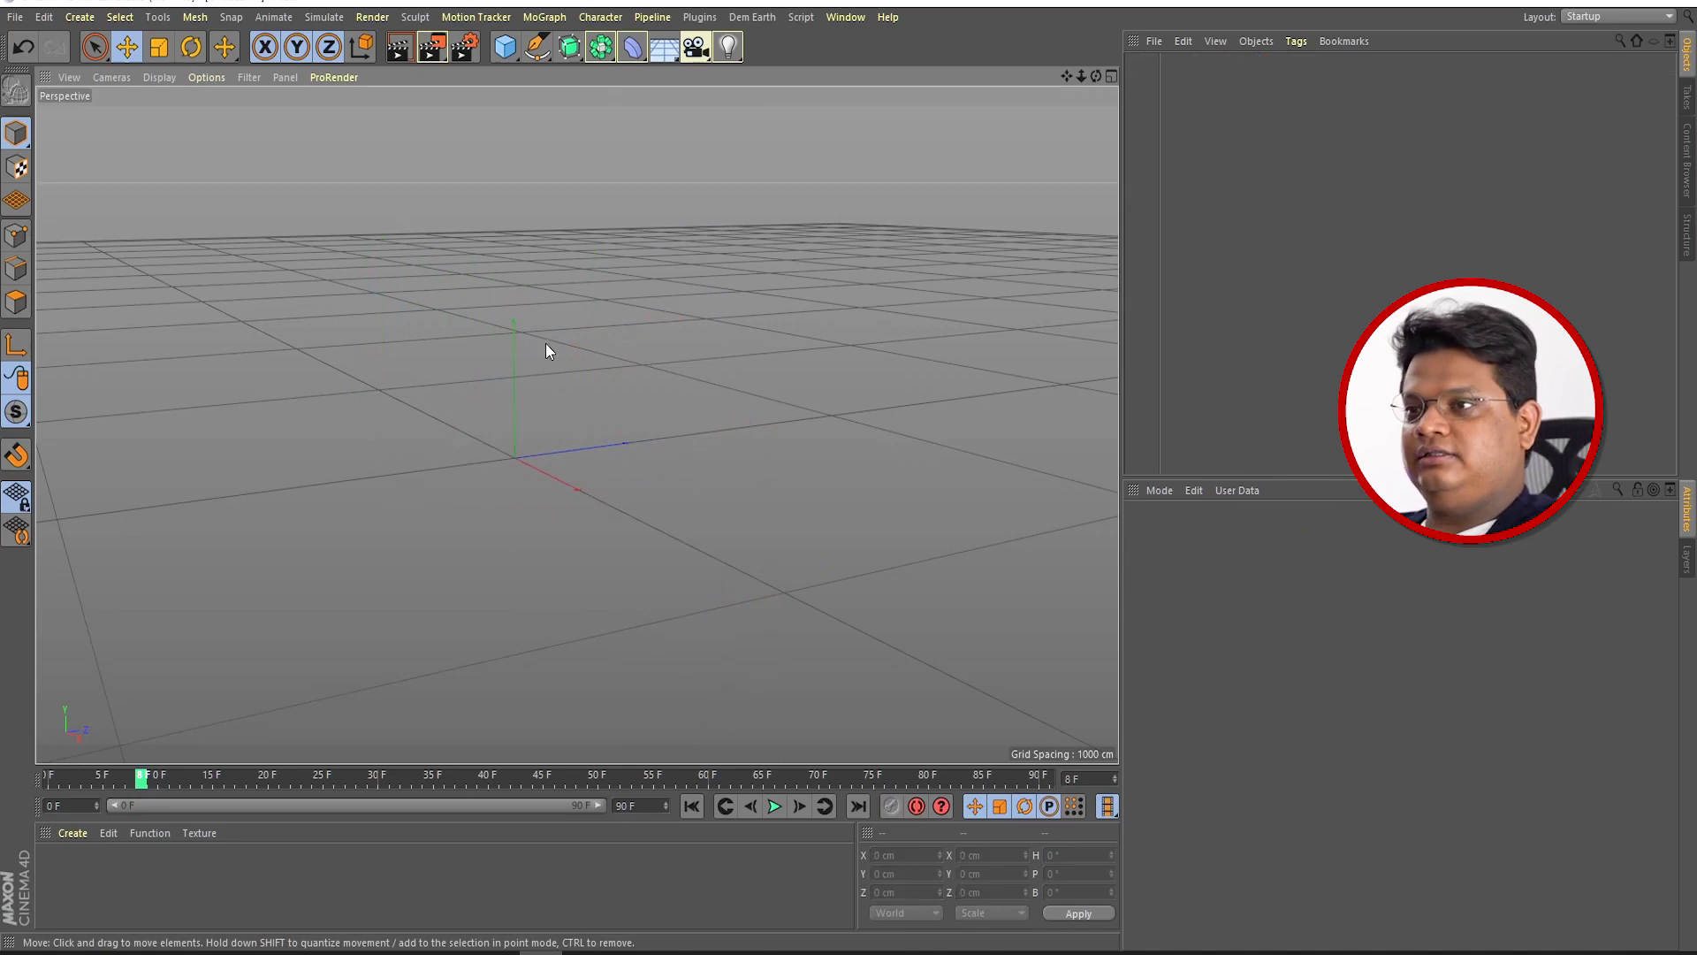
left_click(506, 49)
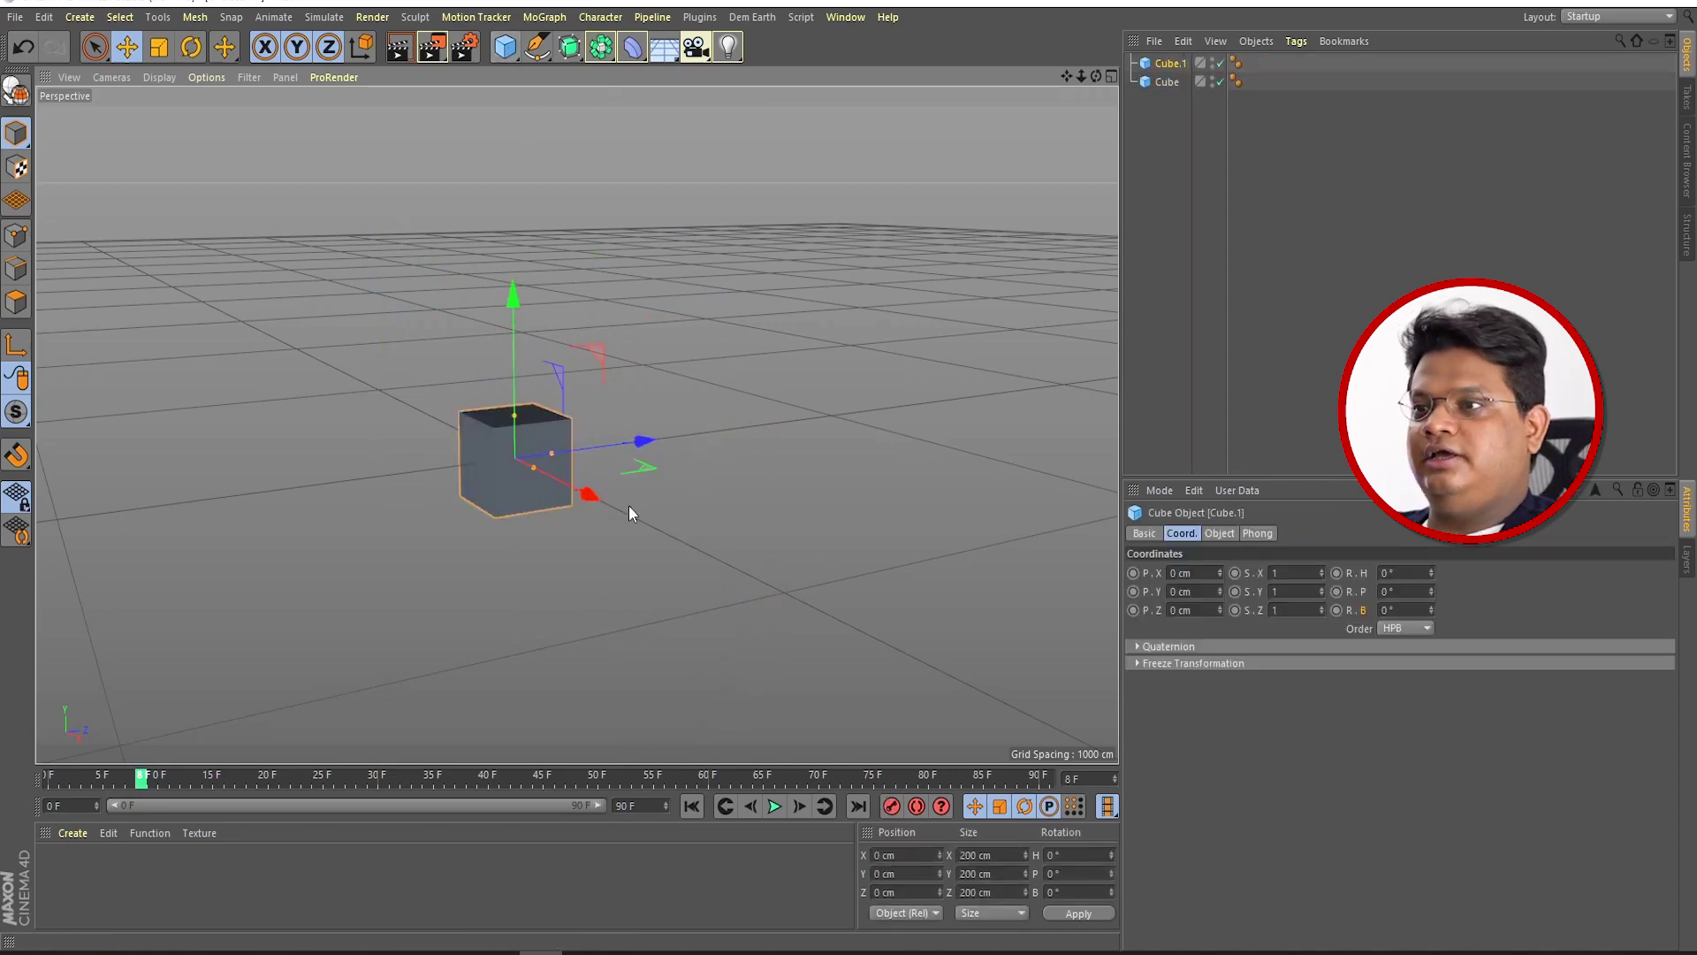
left_click_drag(636, 449, 810, 439)
Step: Stretch Cube.1 vertically to a Y scale of 2.19
left_click(467, 473)
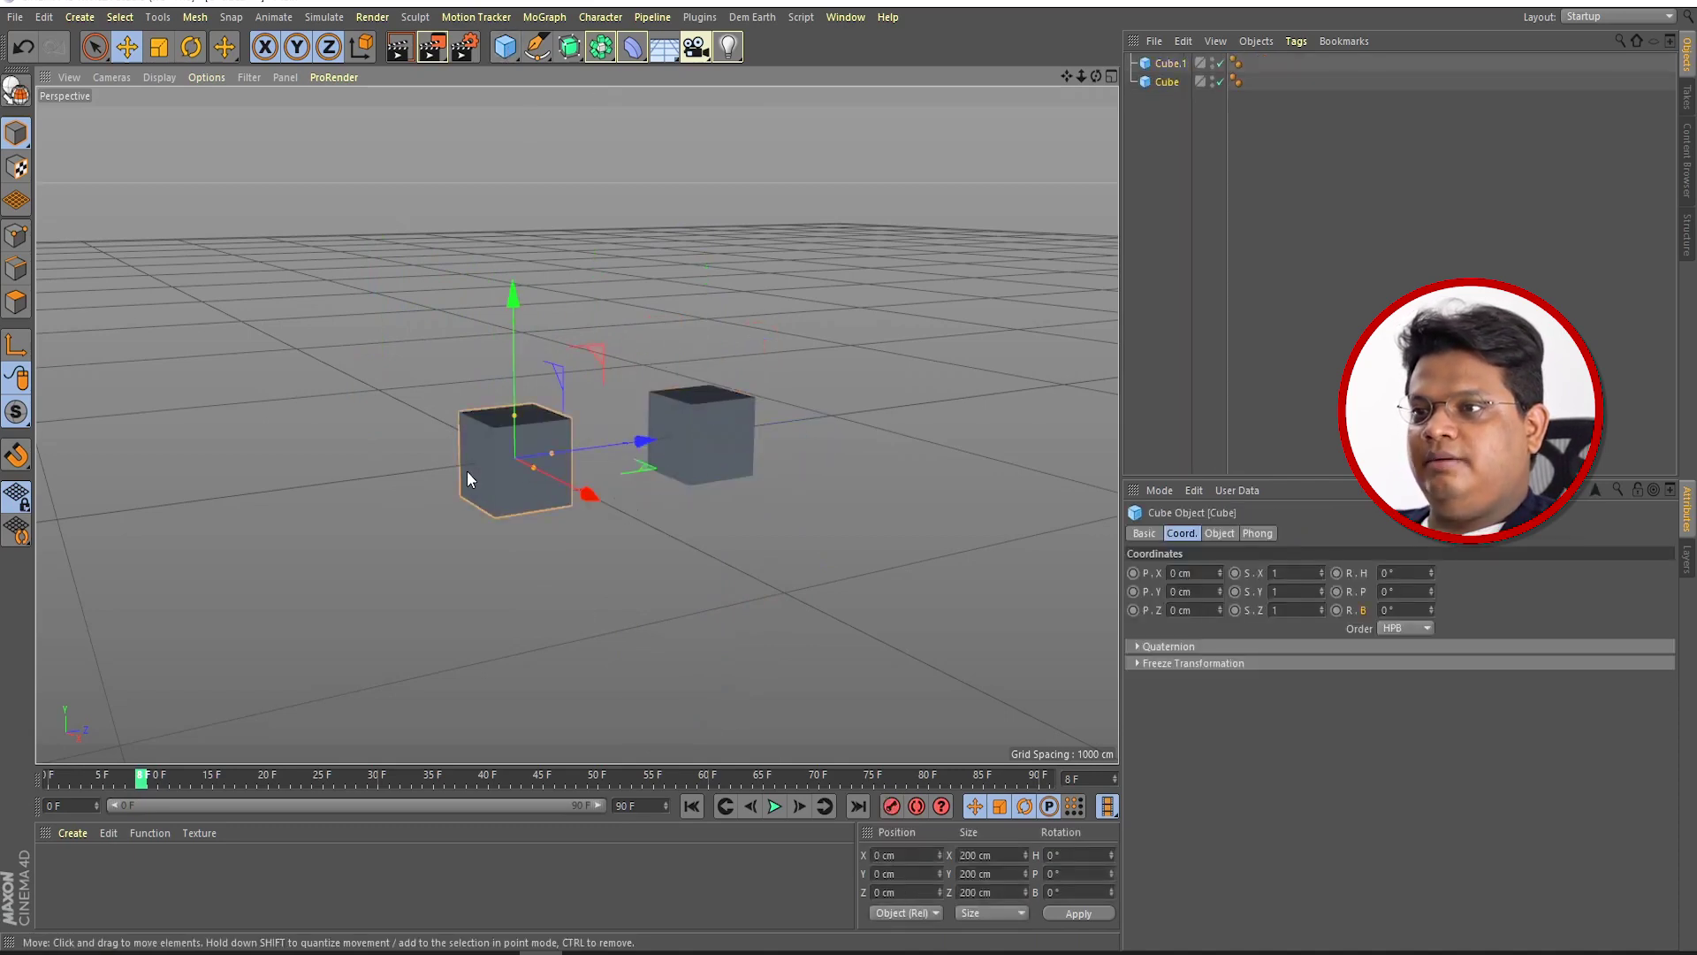
key("r")
left_click_drag(436, 412, 697, 438)
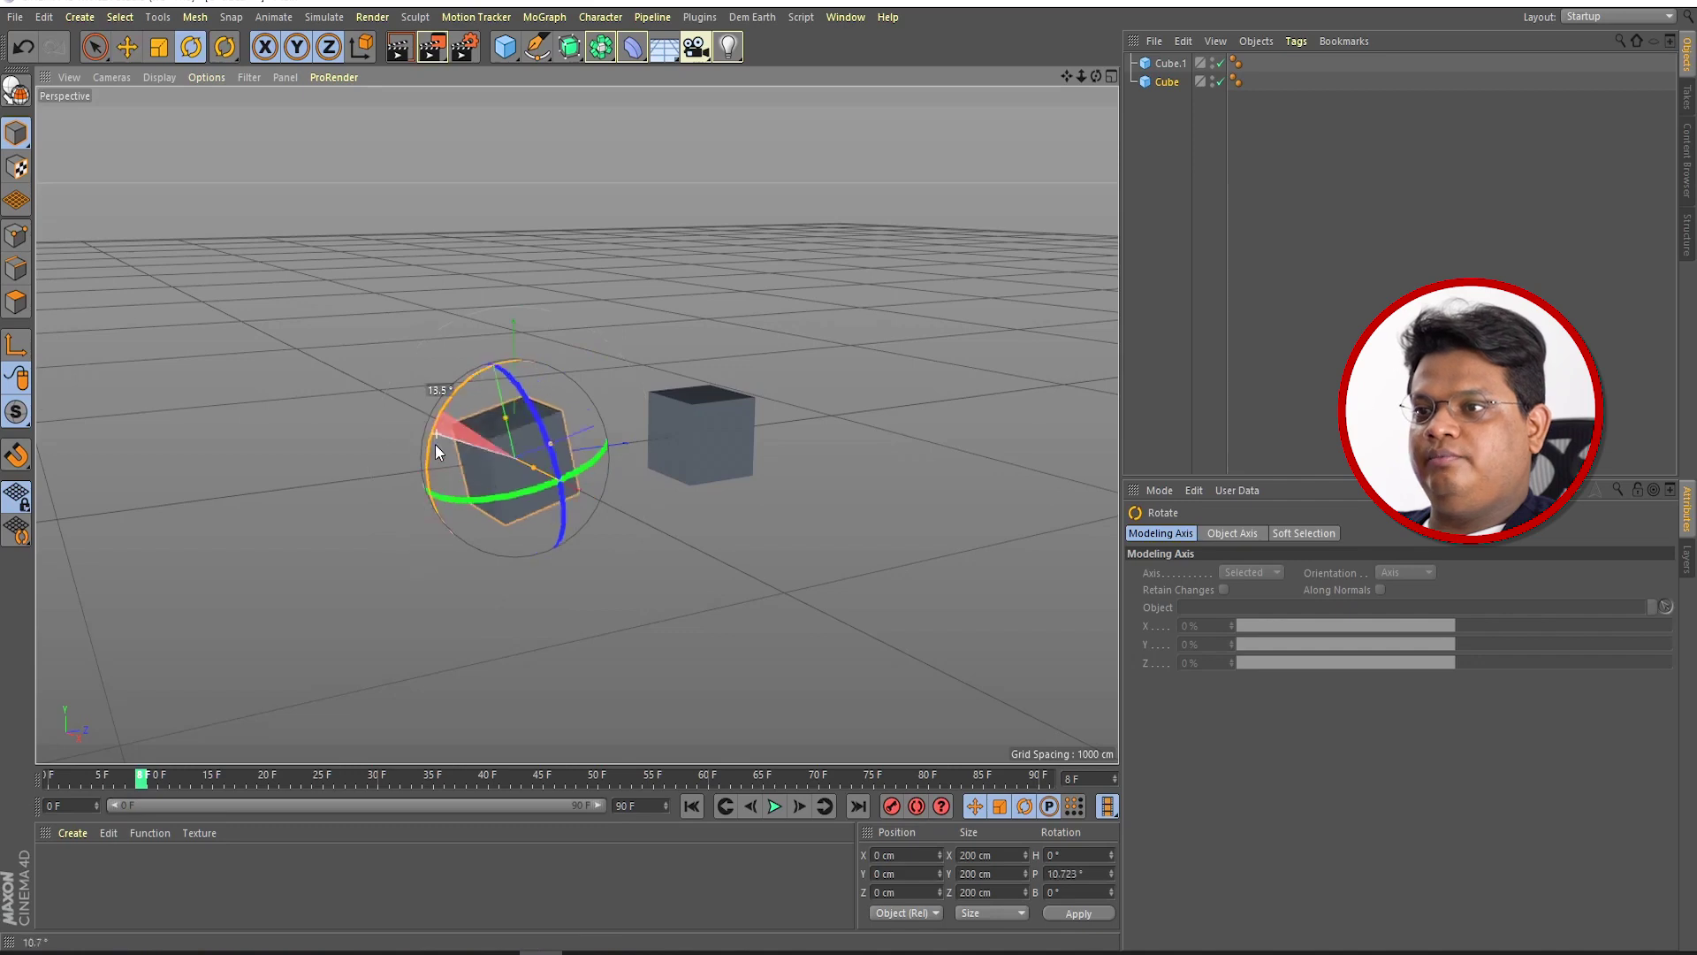
left_click(696, 439)
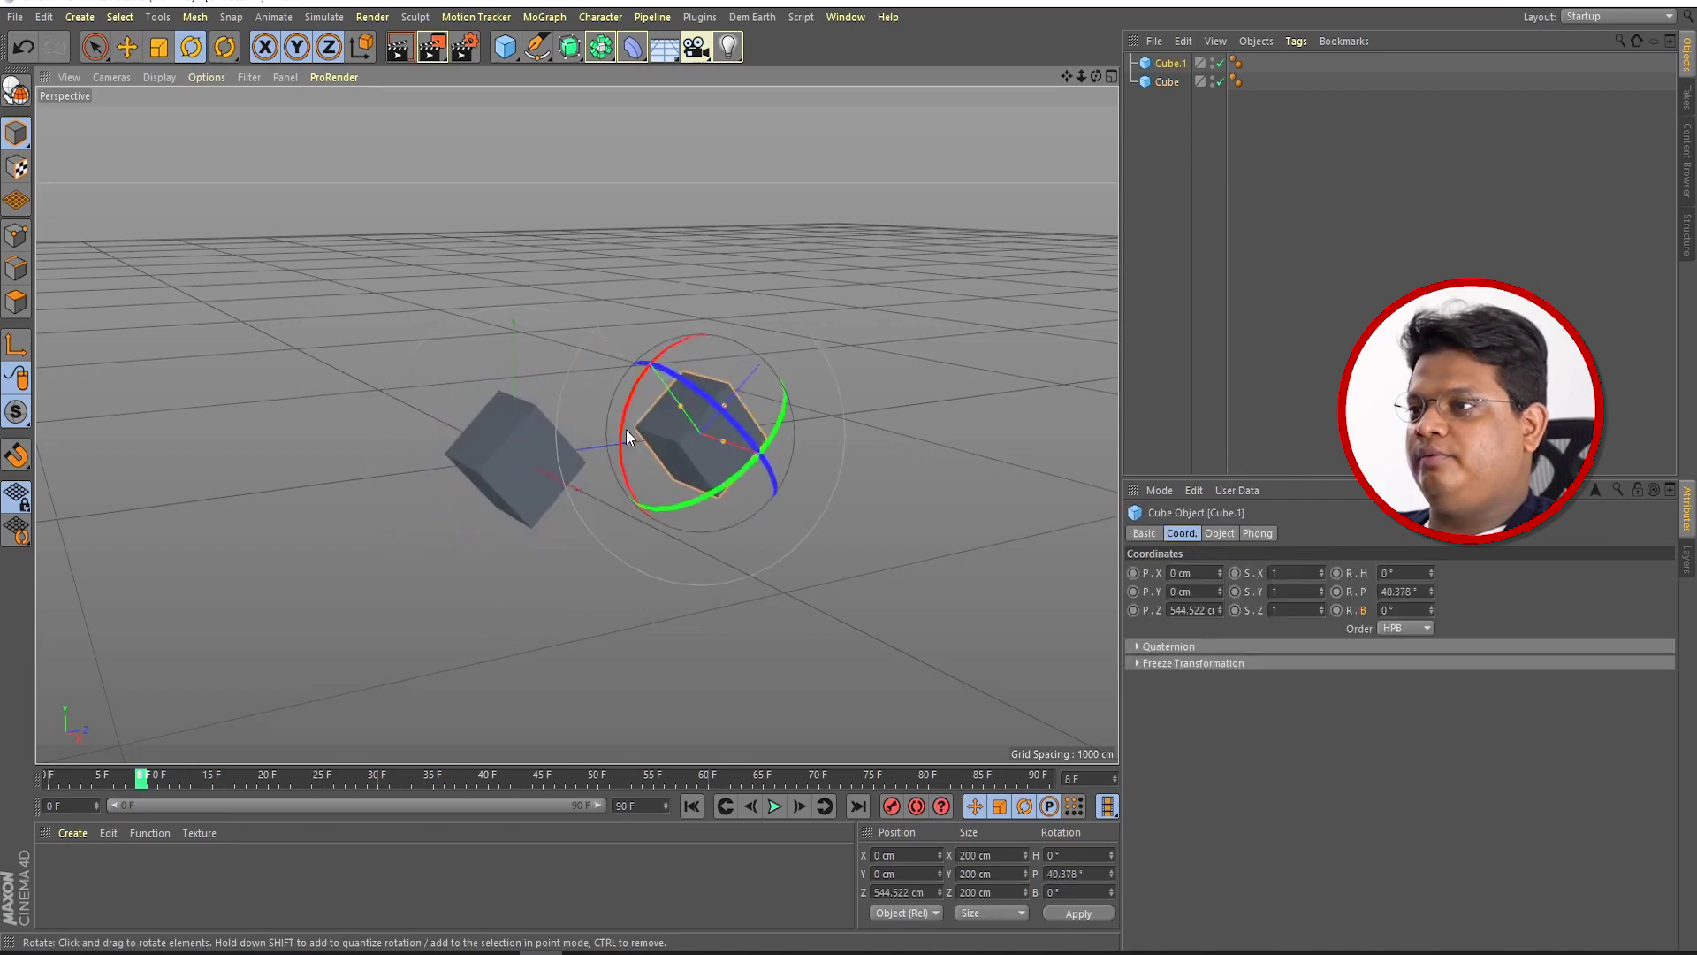
left_click(433, 495)
key("ctrl+z")
key("ctrl+z")
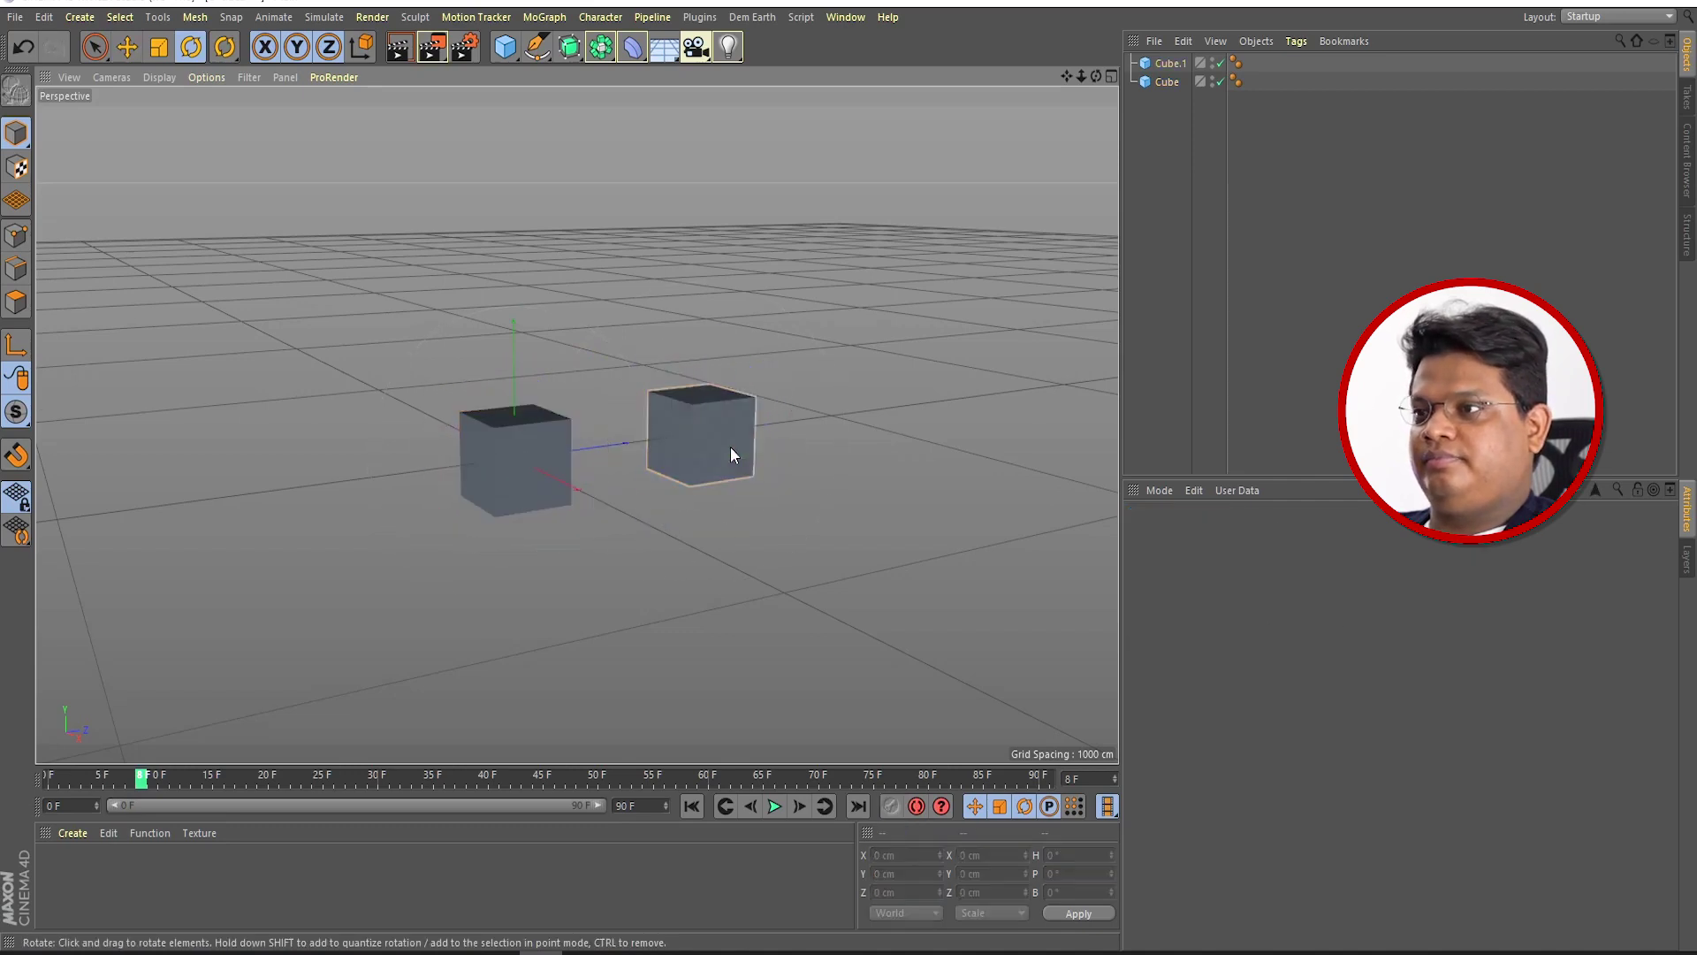
left_click(730, 447)
left_click(1163, 69)
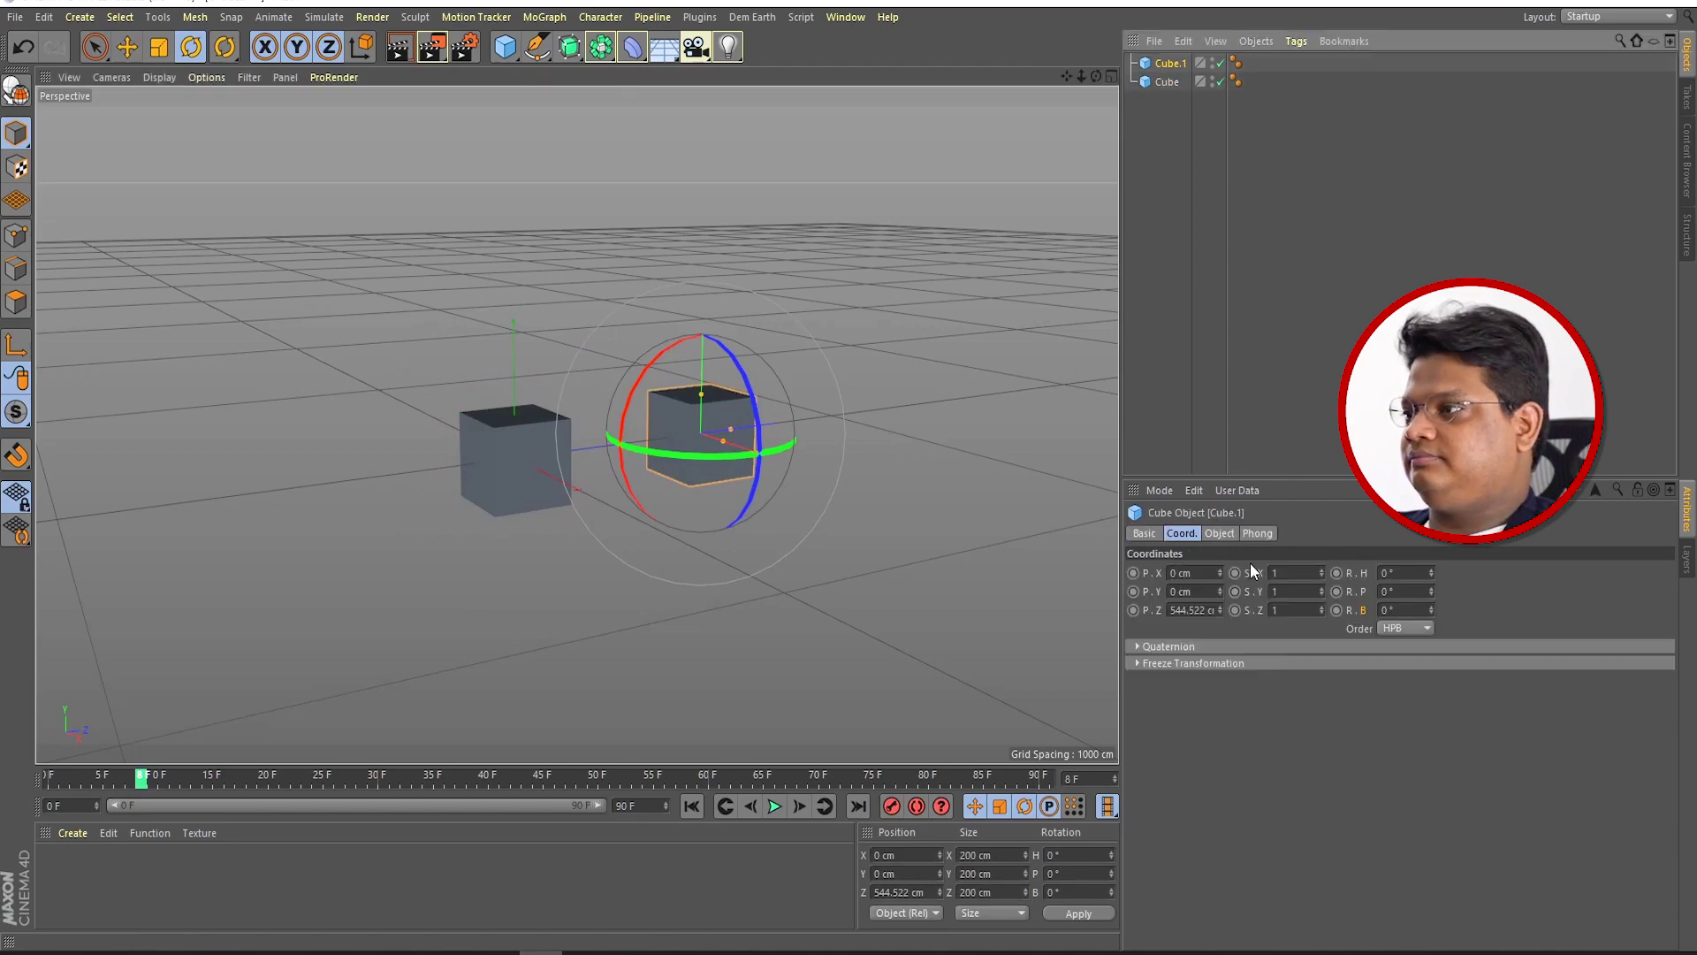
left_click_drag(1321, 591, 643, 765)
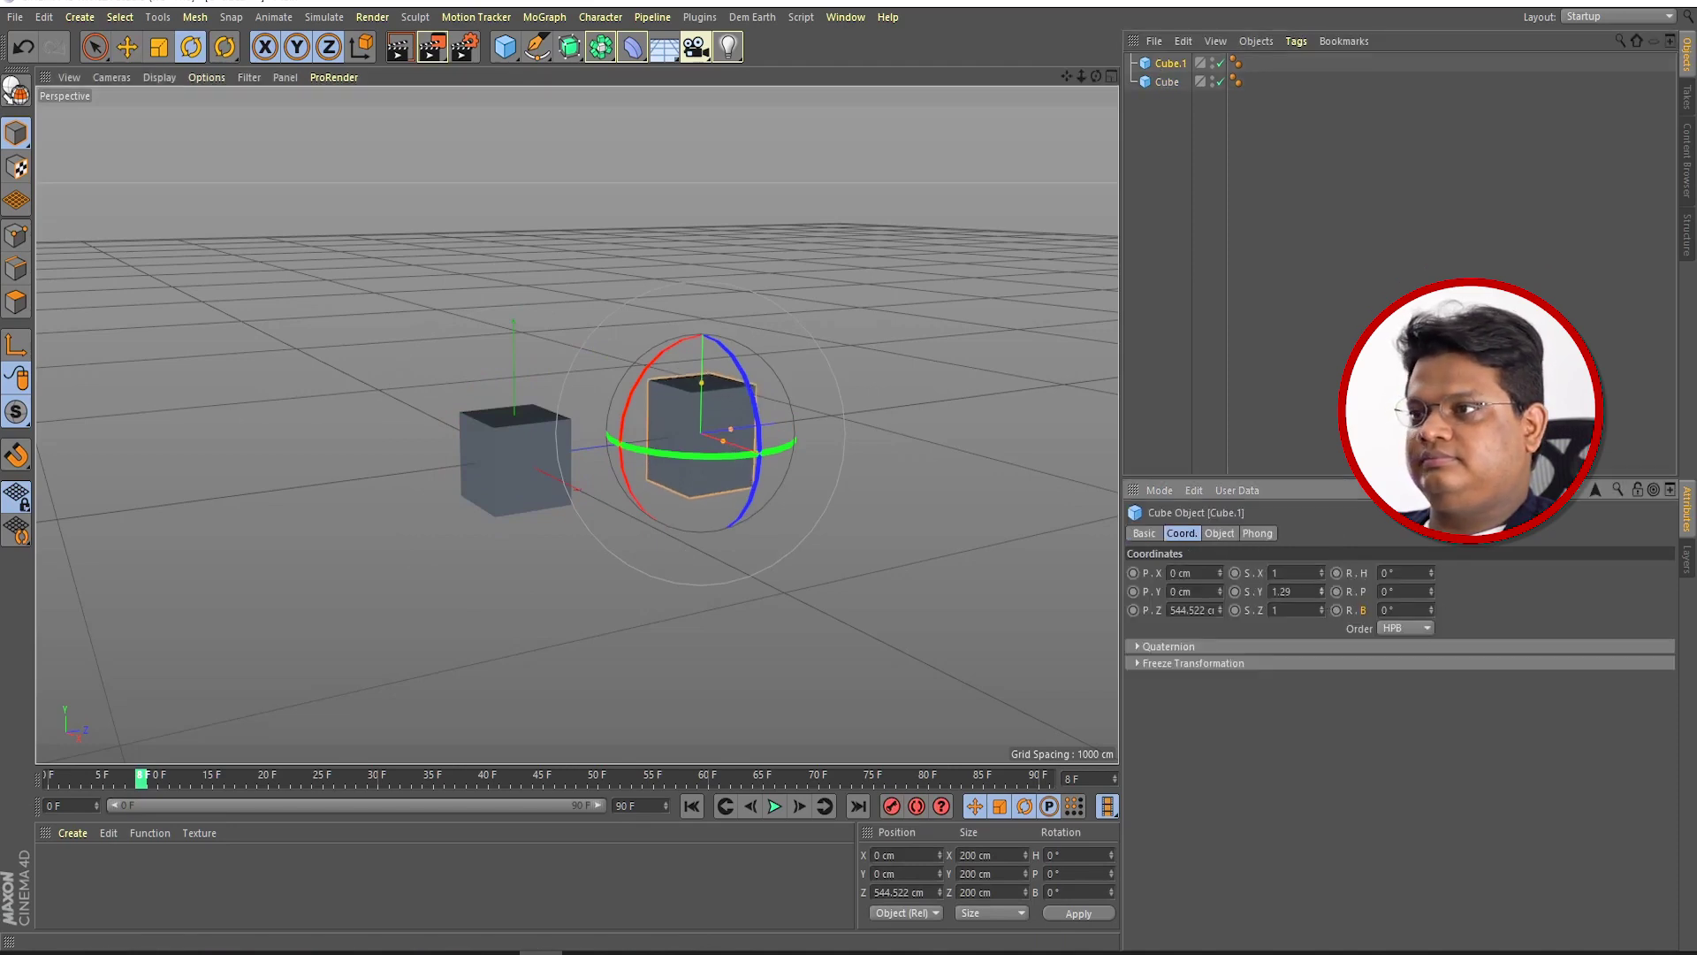
Step: Move Cube forward to Z -82.777 cm and make its pitch the XPresso driver
left_click(568, 507)
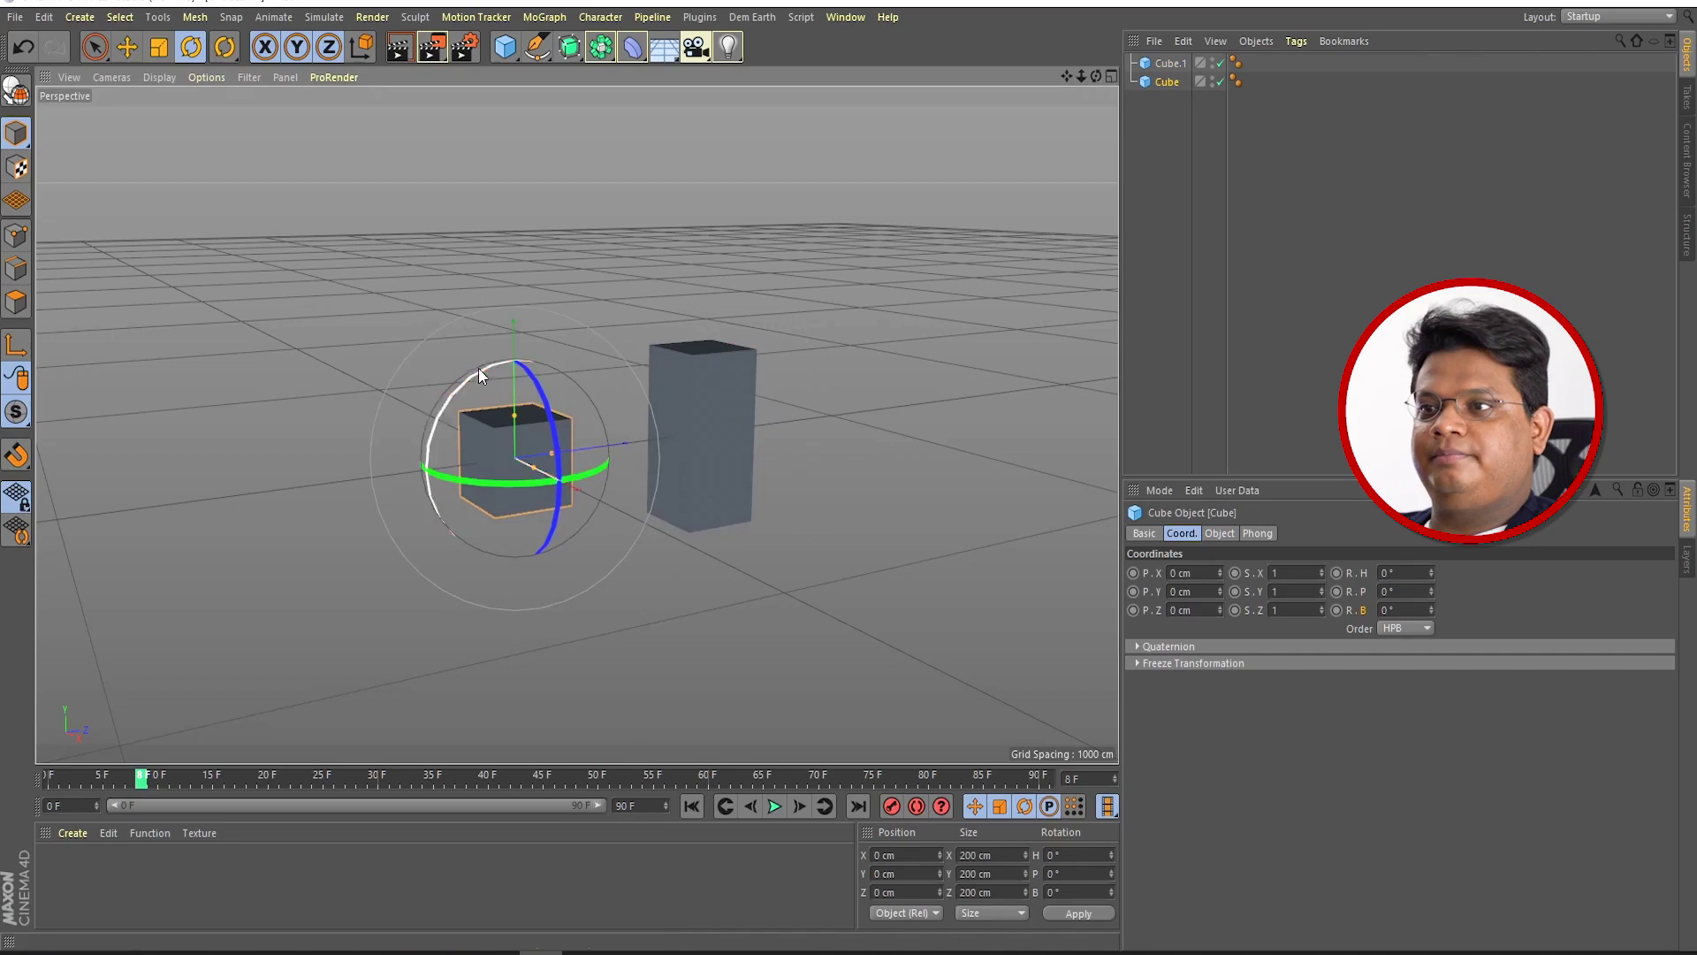
left_click(133, 51)
left_click_drag(615, 453, 584, 461)
key("r")
right_click(1363, 587)
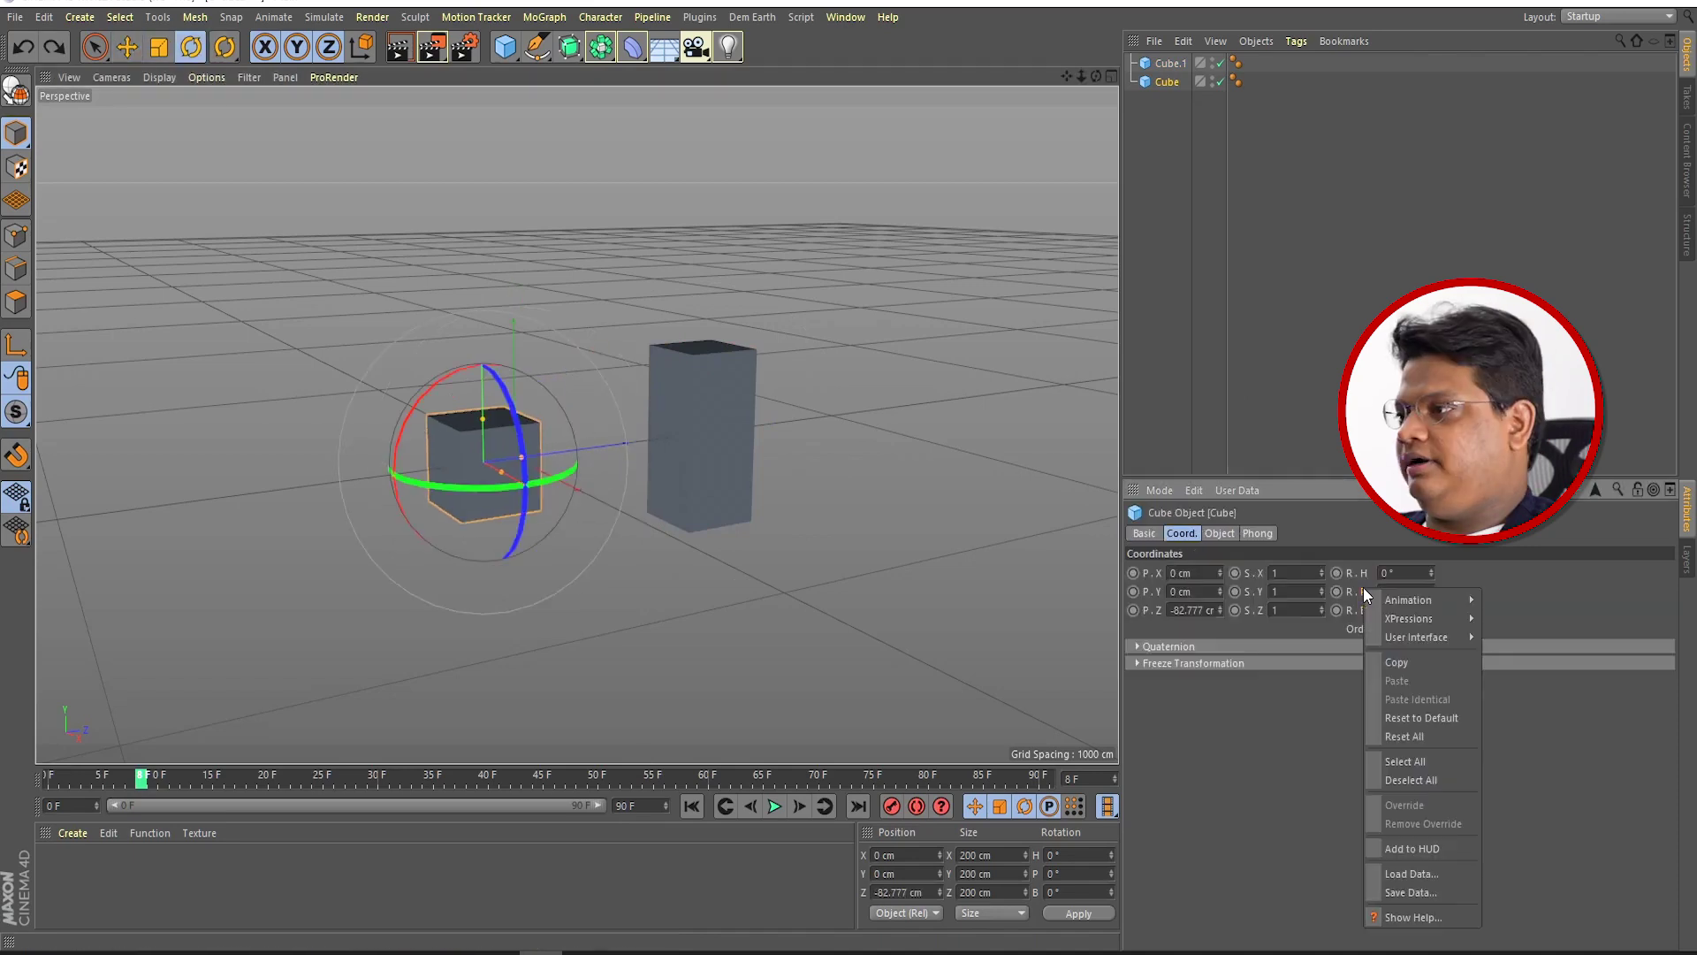
left_click(1541, 618)
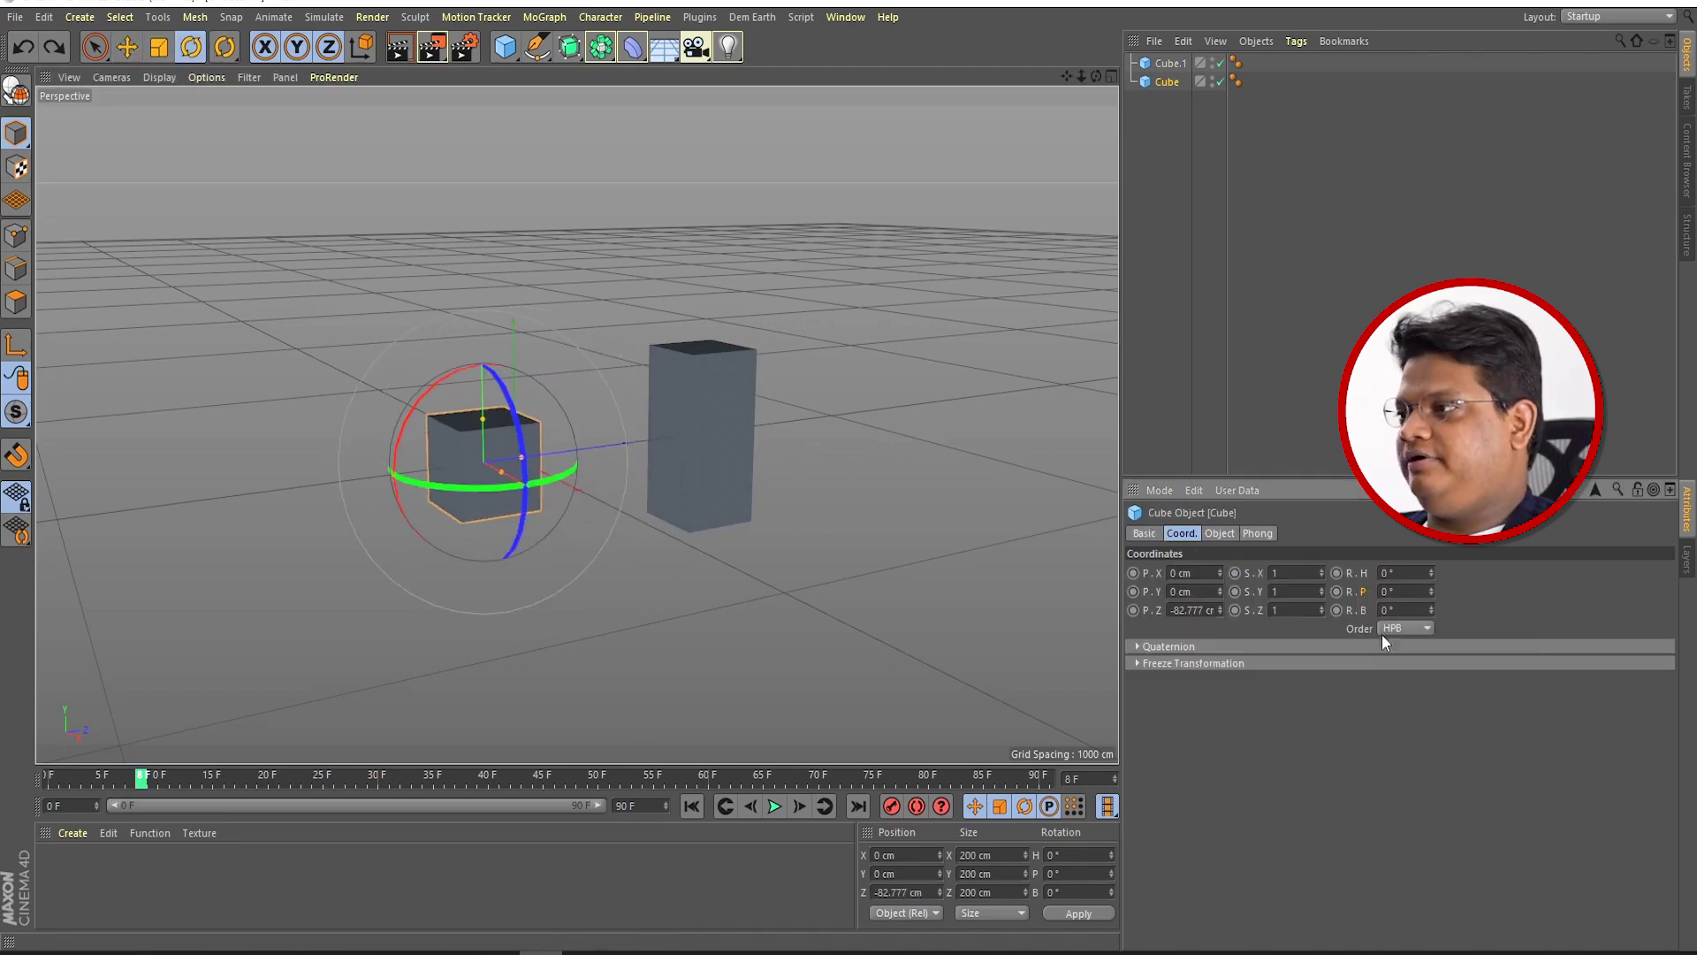
Step: Make Cube.1's pitch relatively driven by Cube's pitch
left_click(746, 380)
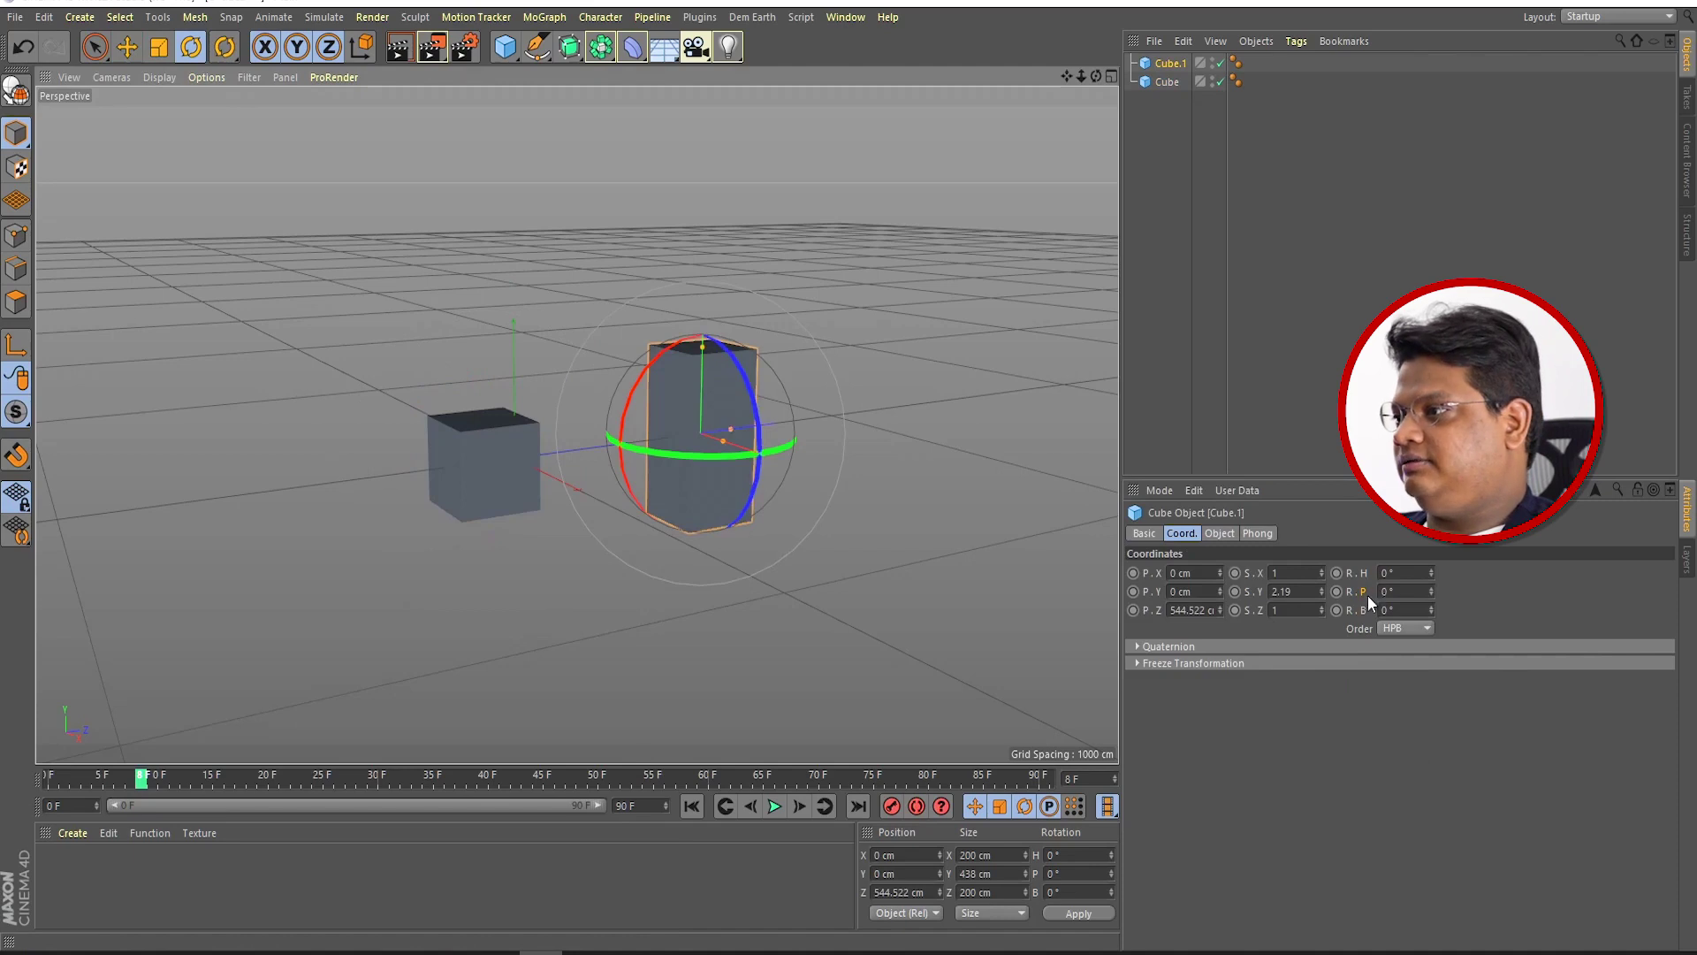
left_click_drag(1431, 589, 1431, 566)
key("ctrl+z")
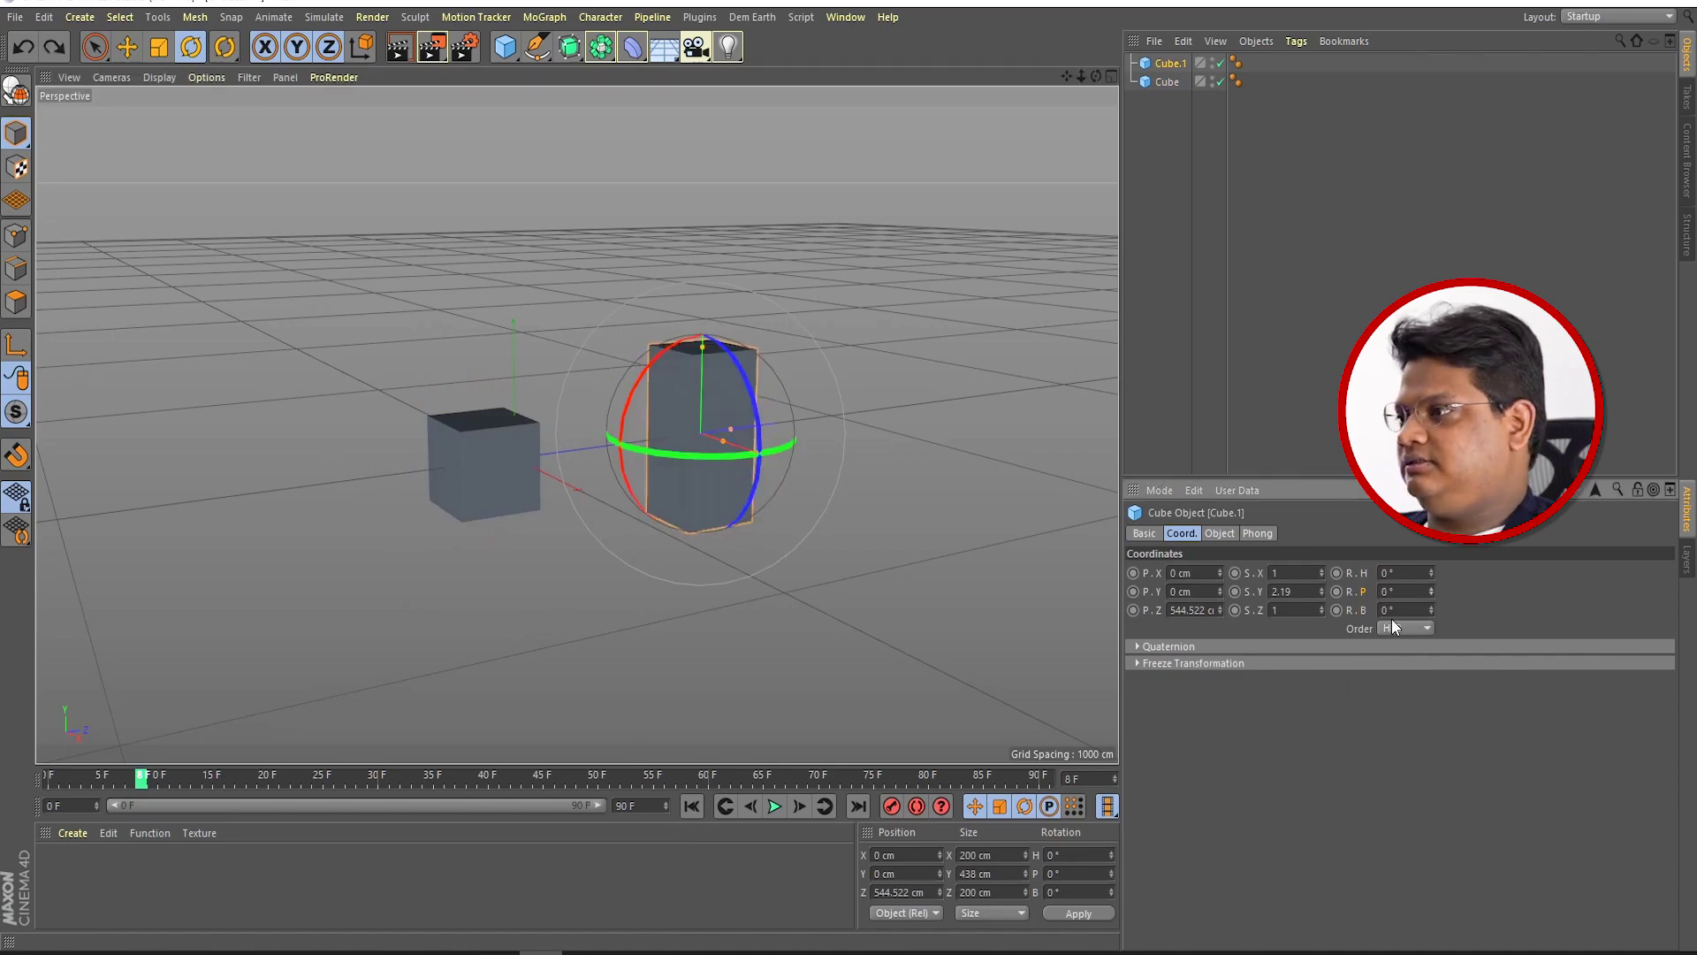
right_click(1361, 590)
mouse_move(1408, 620)
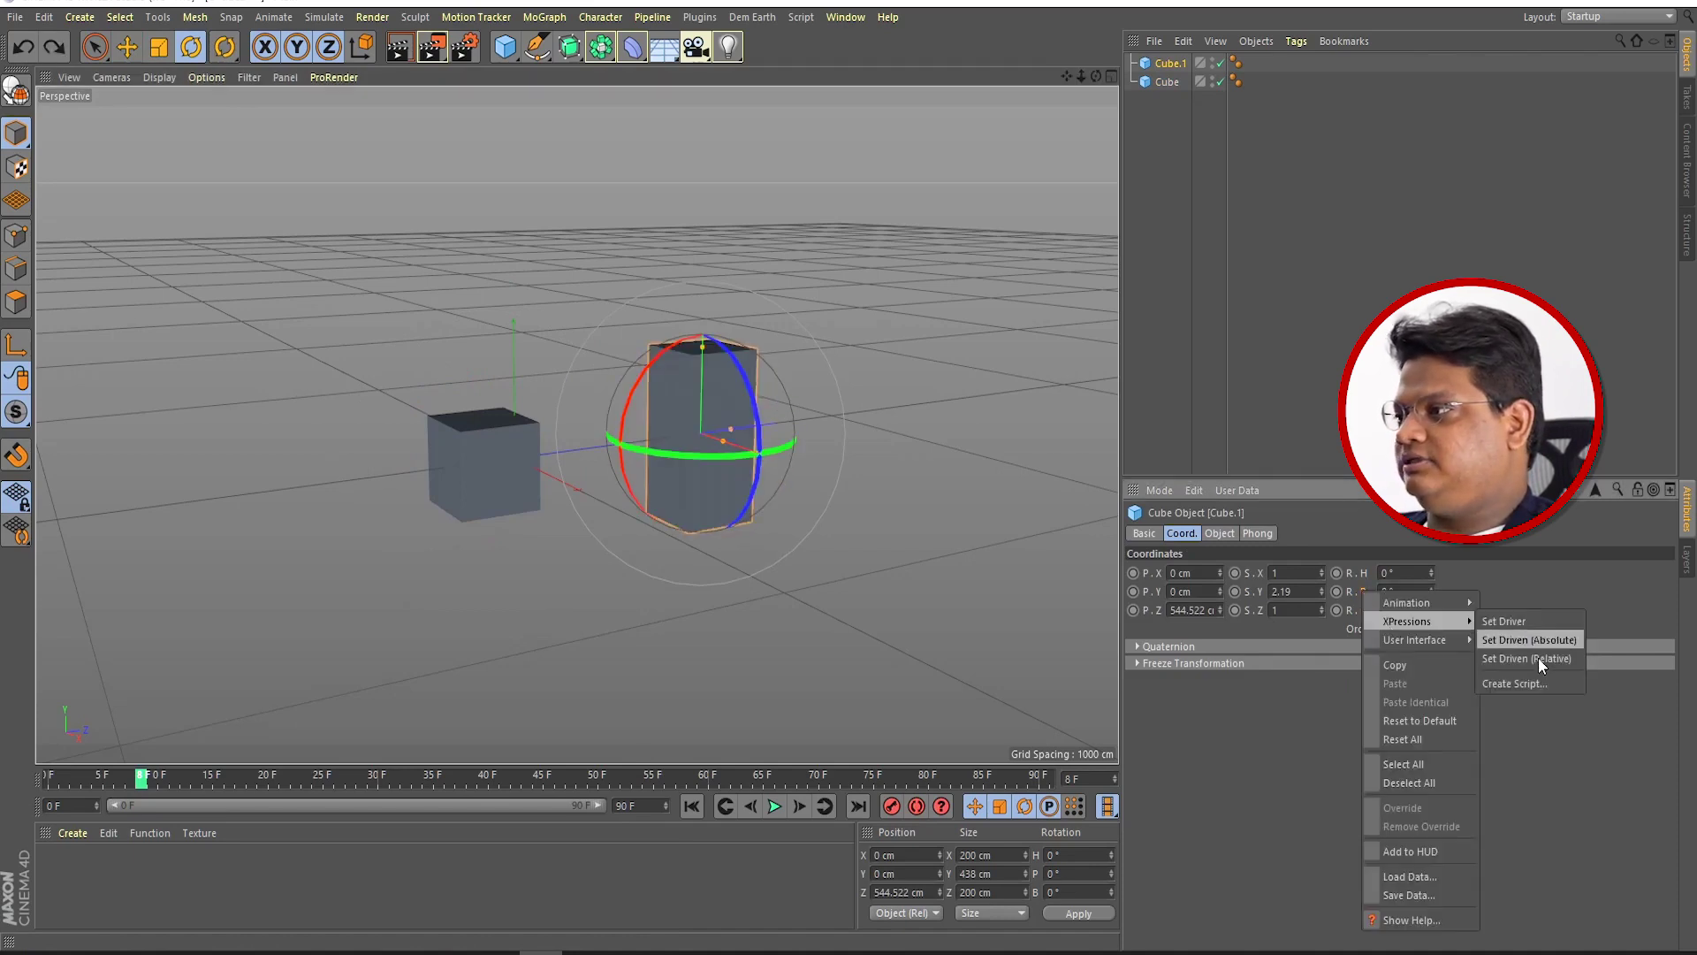
left_click(1535, 659)
Step: Pitch Cube to 55° so the tall Cube.1 tilts along with it
left_click(468, 460)
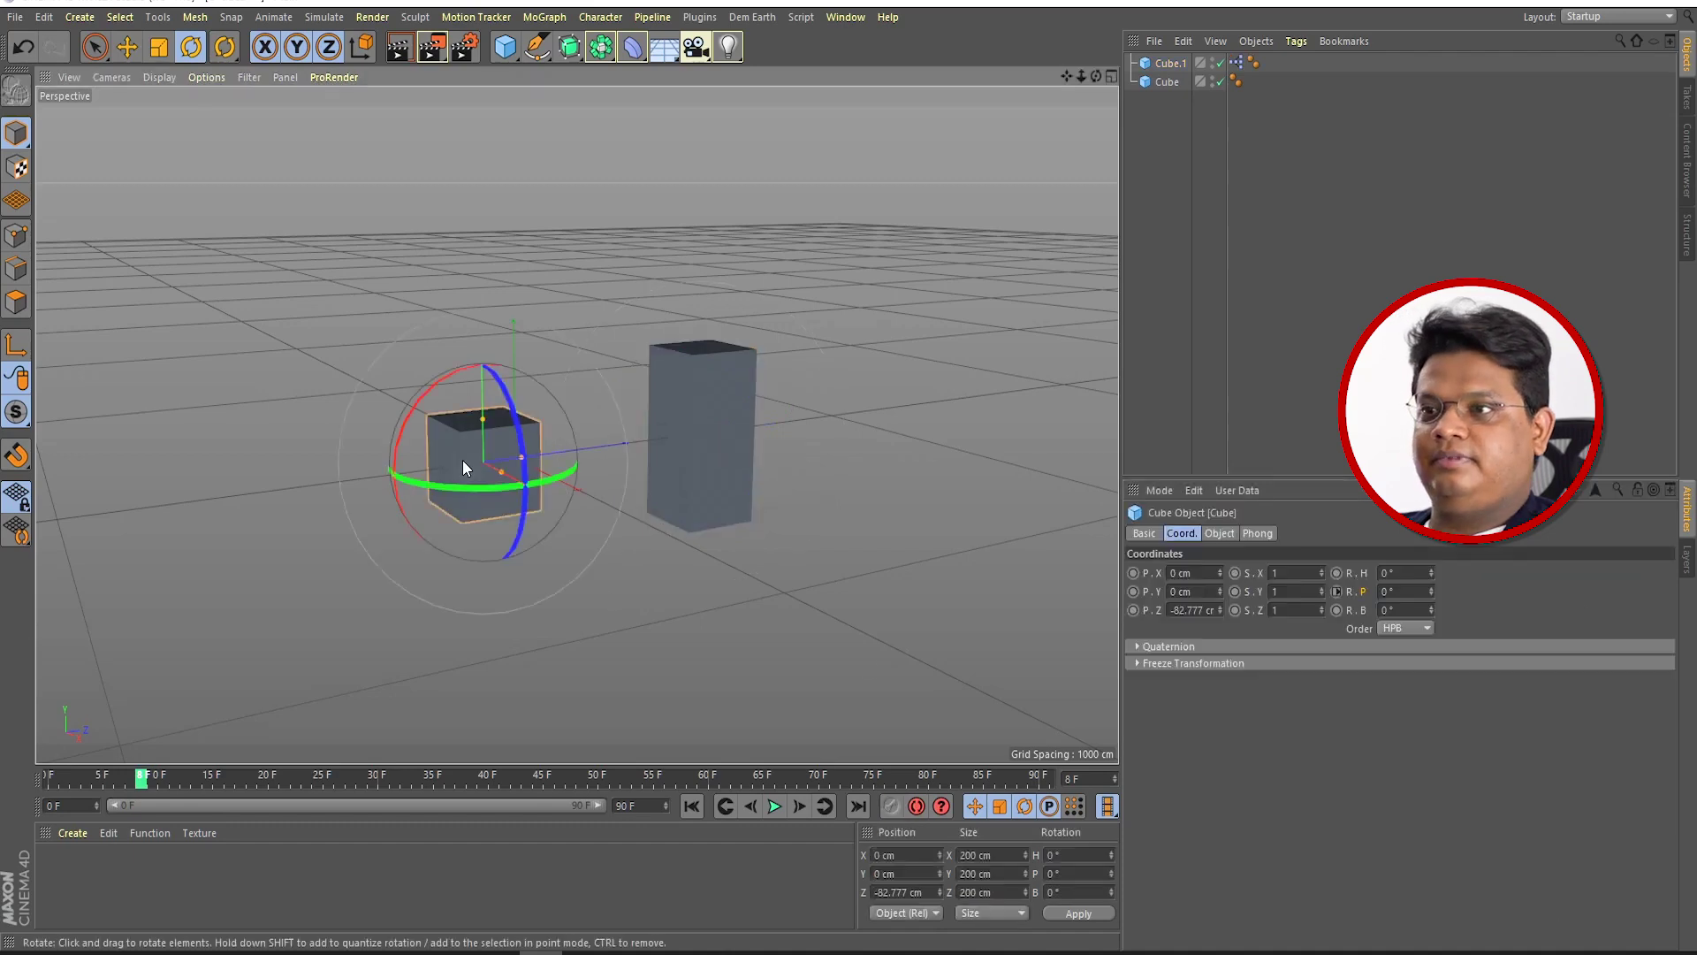
mouse_move(1431, 590)
left_mouse_down()
mouse_move(1431, 539)
mouse_move(1432, 603)
left_mouse_up()
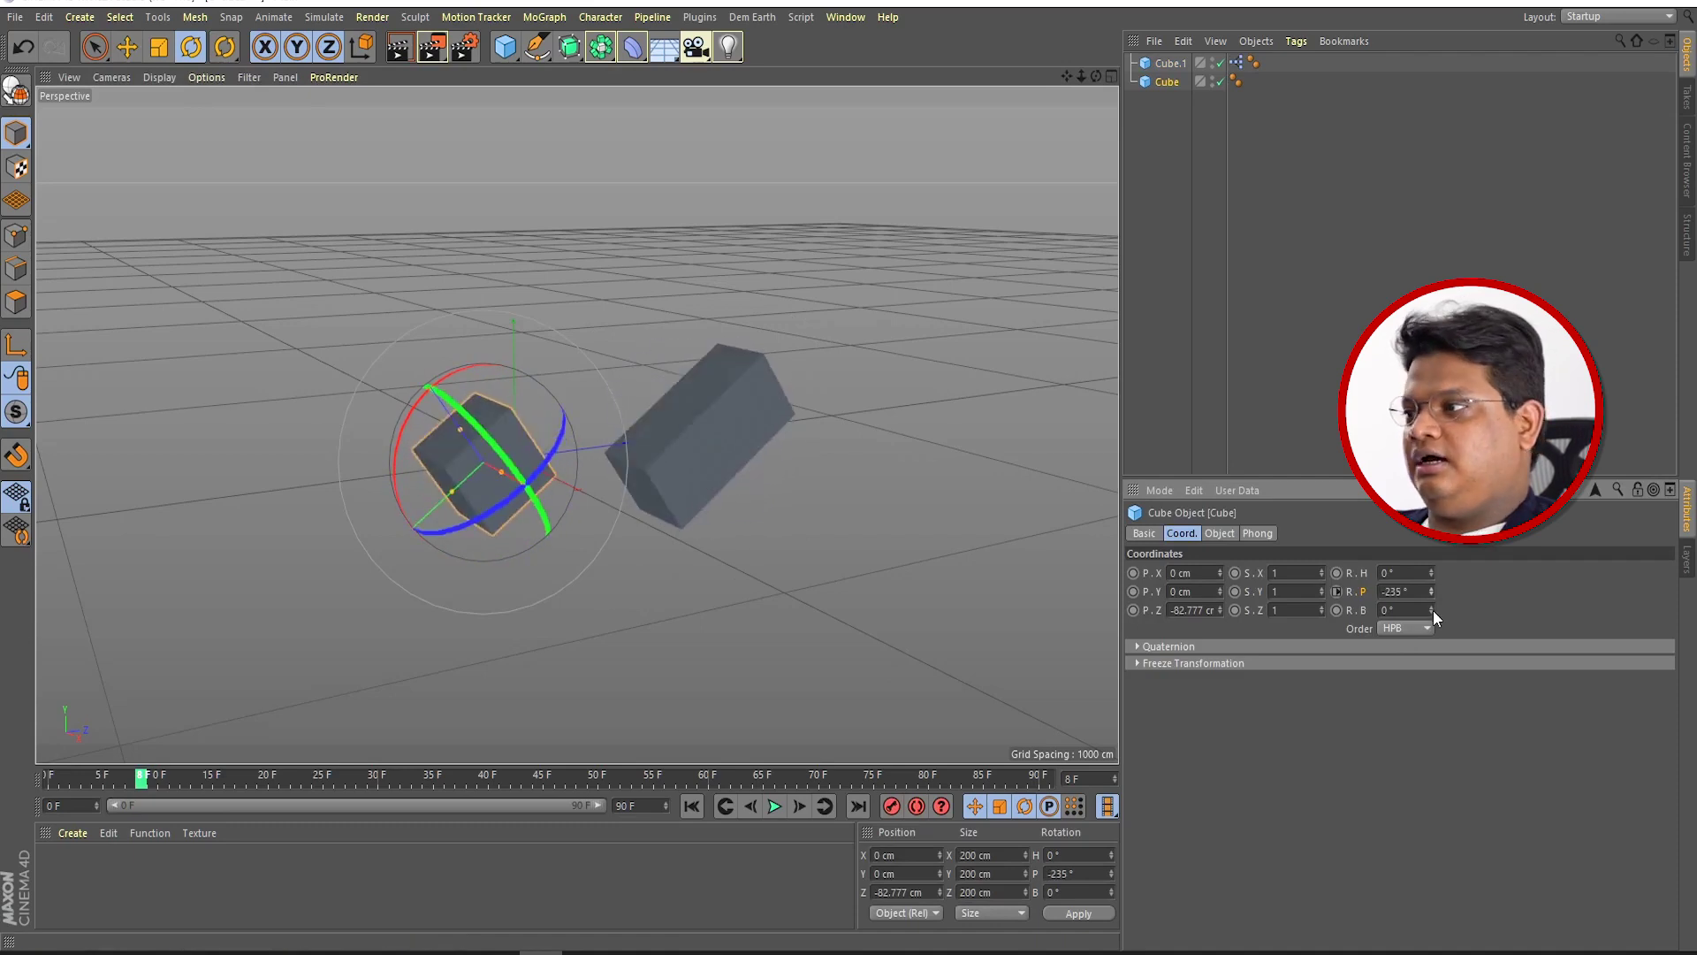
left_click_drag(486, 368, 492, 392)
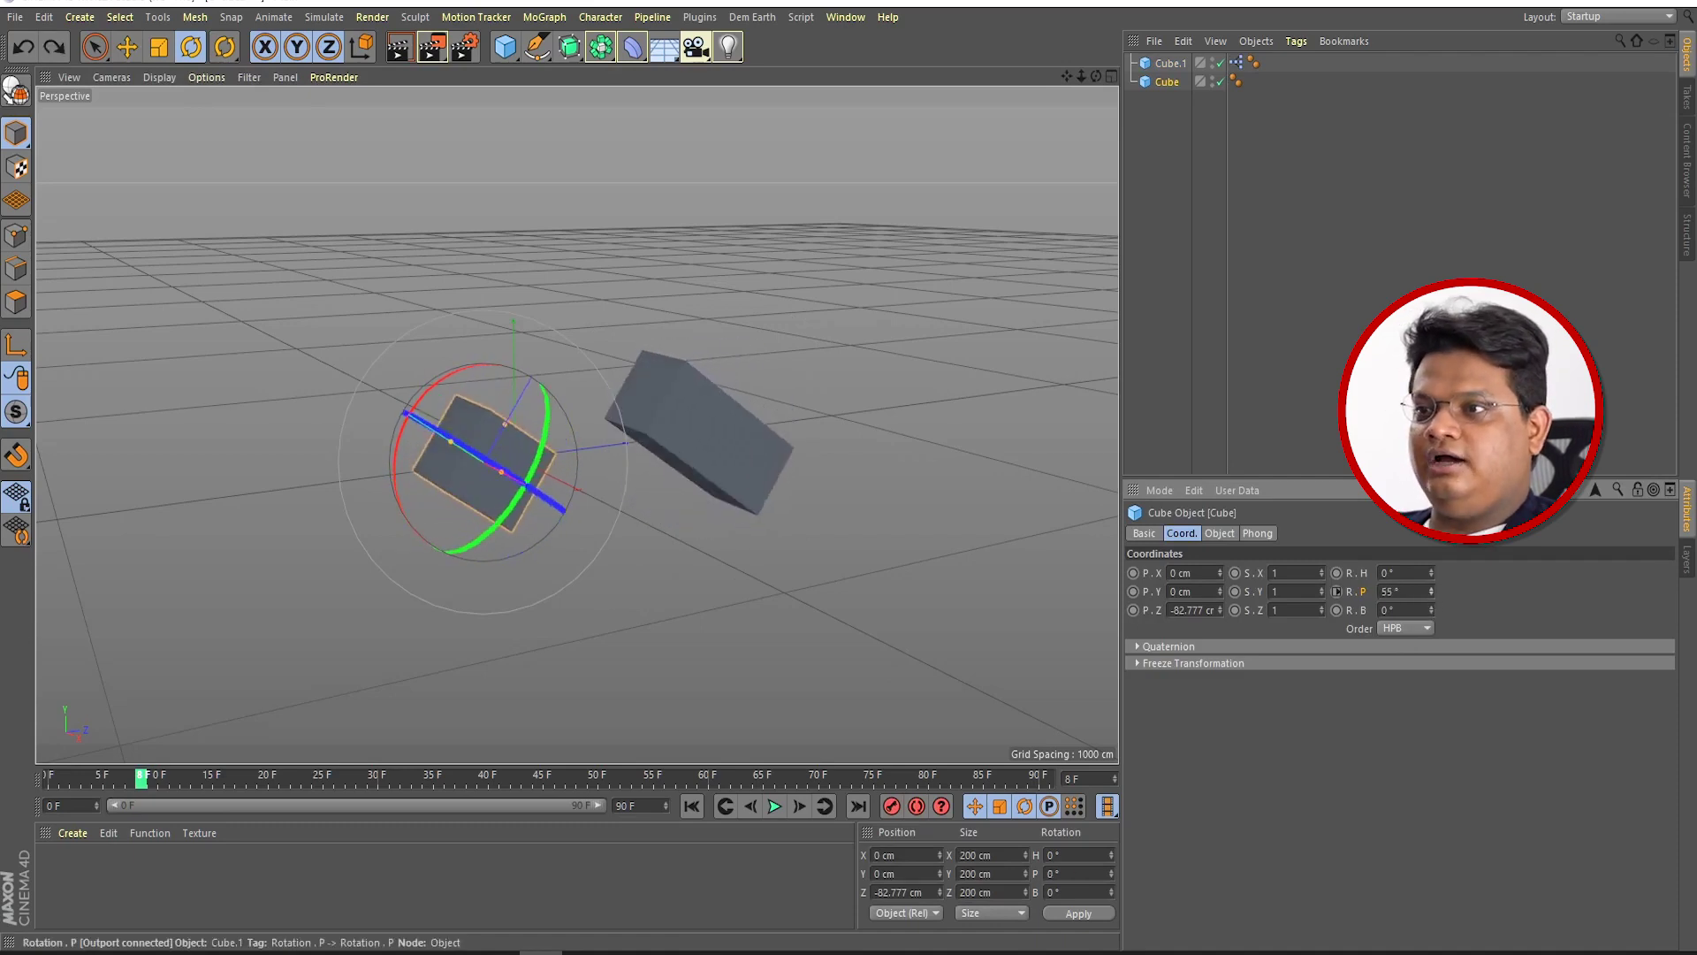
left_click(626, 425)
left_click_drag(728, 297, 681, 368)
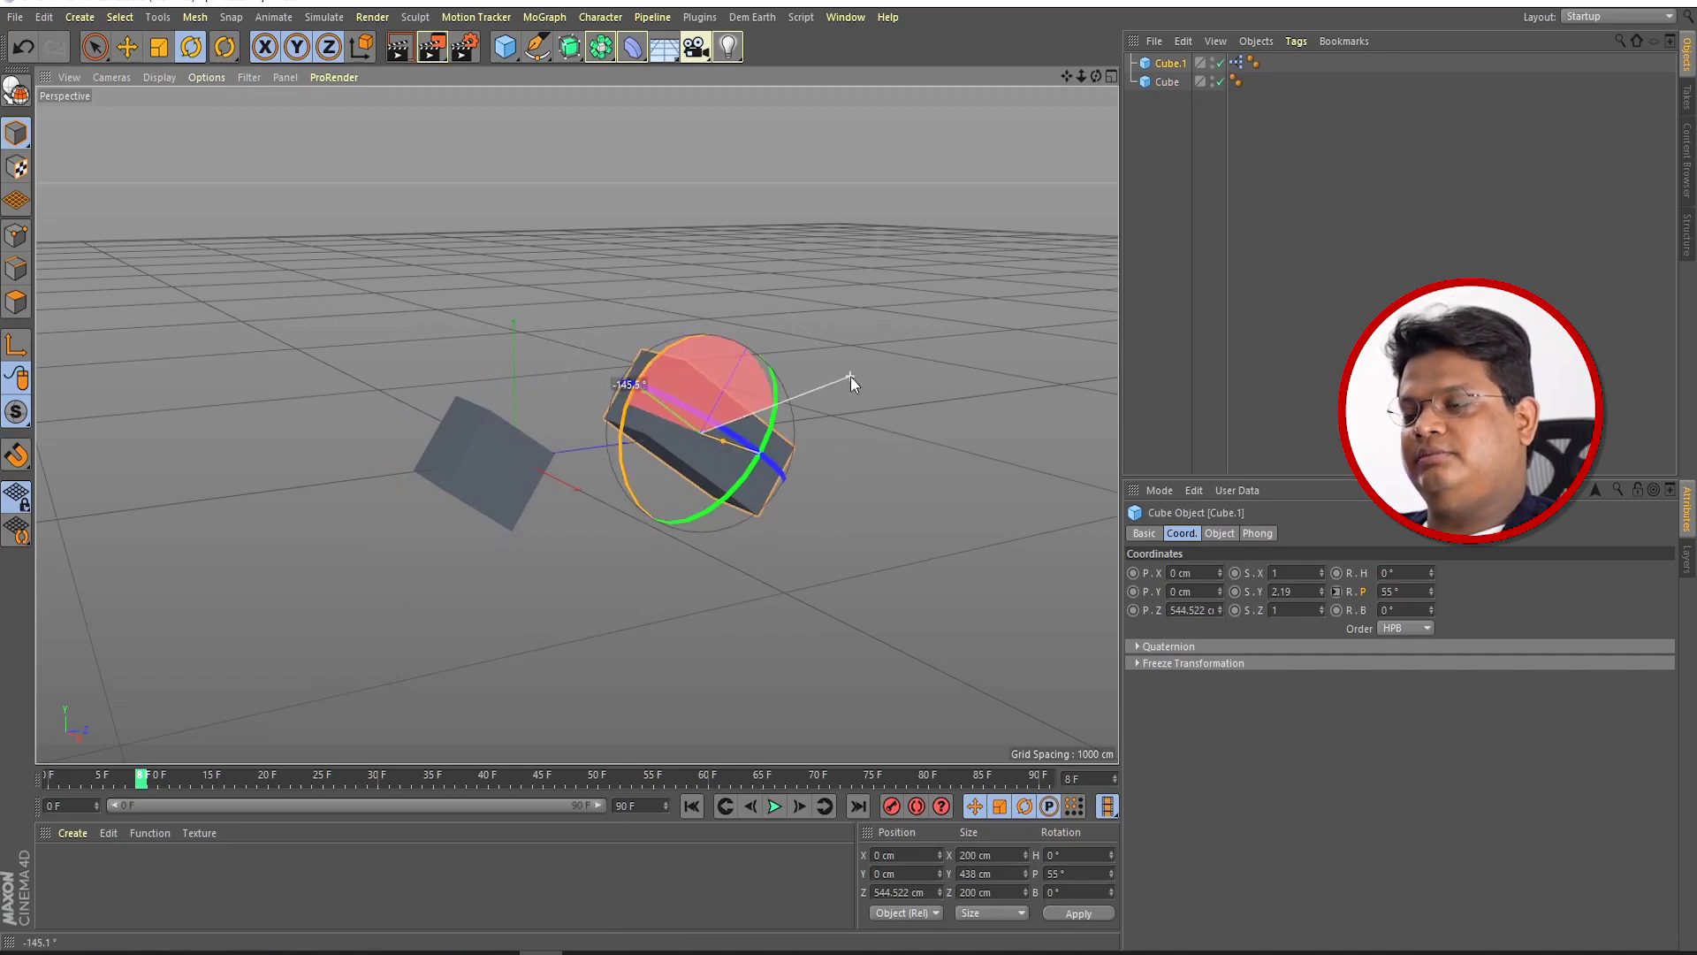
left_click_drag(850, 377, 837, 357)
left_click(564, 483)
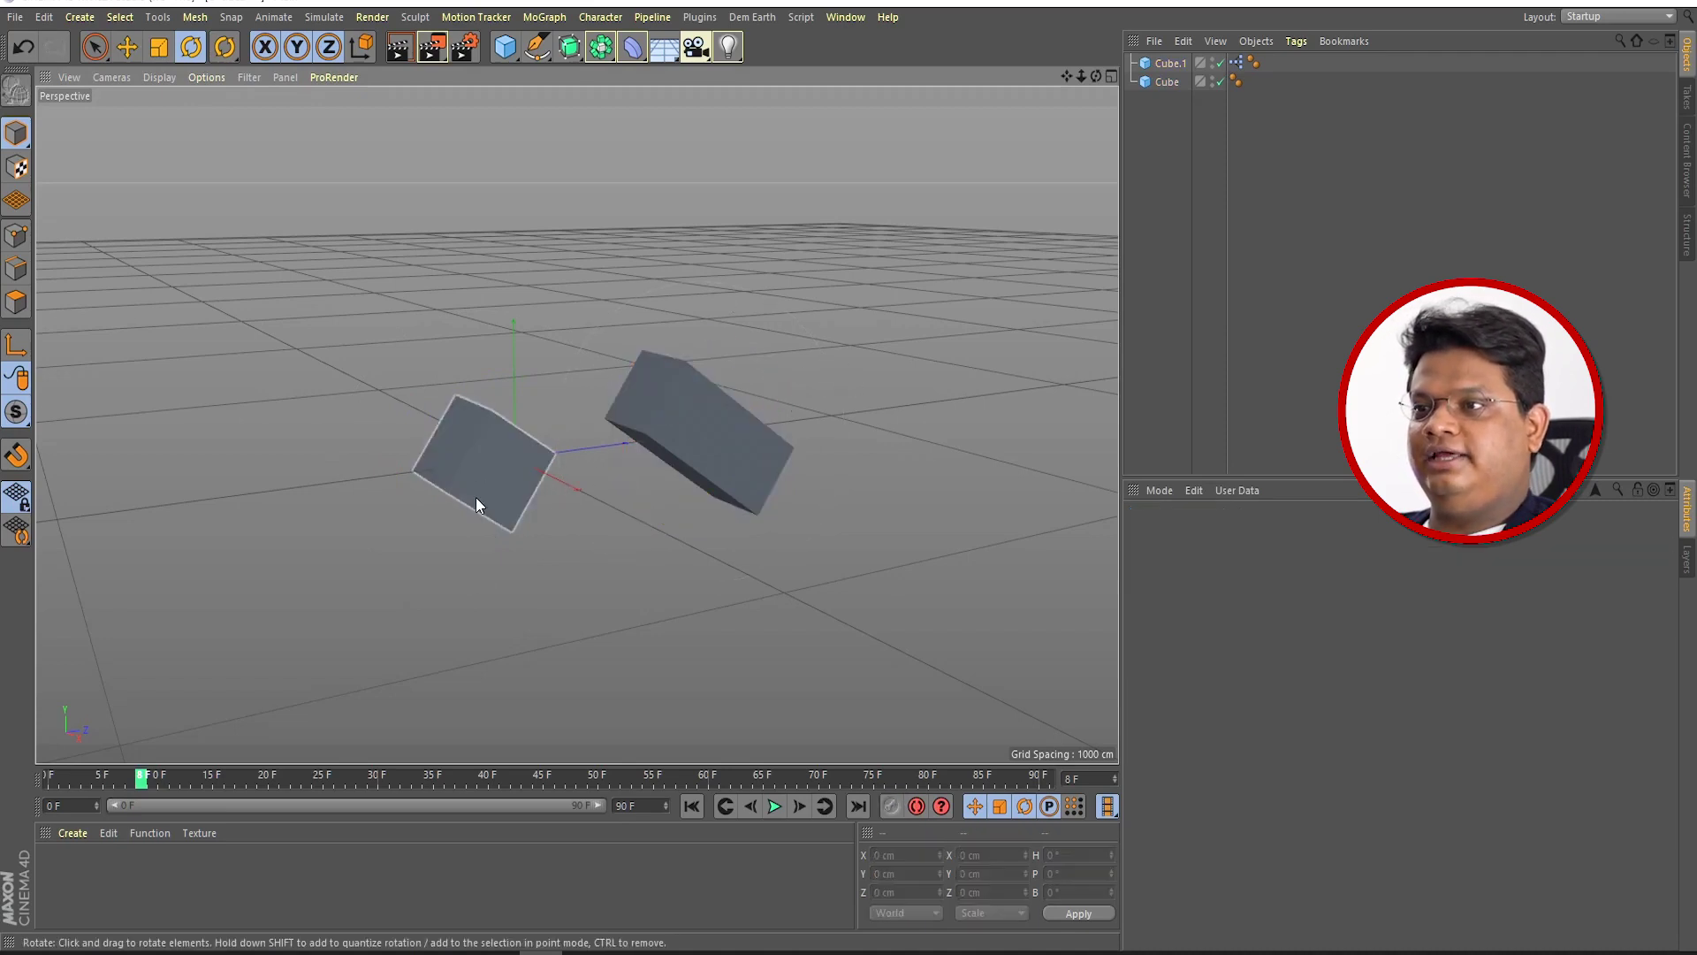
Step: Move the 0–360° pitch Range Mapper below the cube nodes and close the XPresso editor
left_click(476, 504)
double_click(1236, 63)
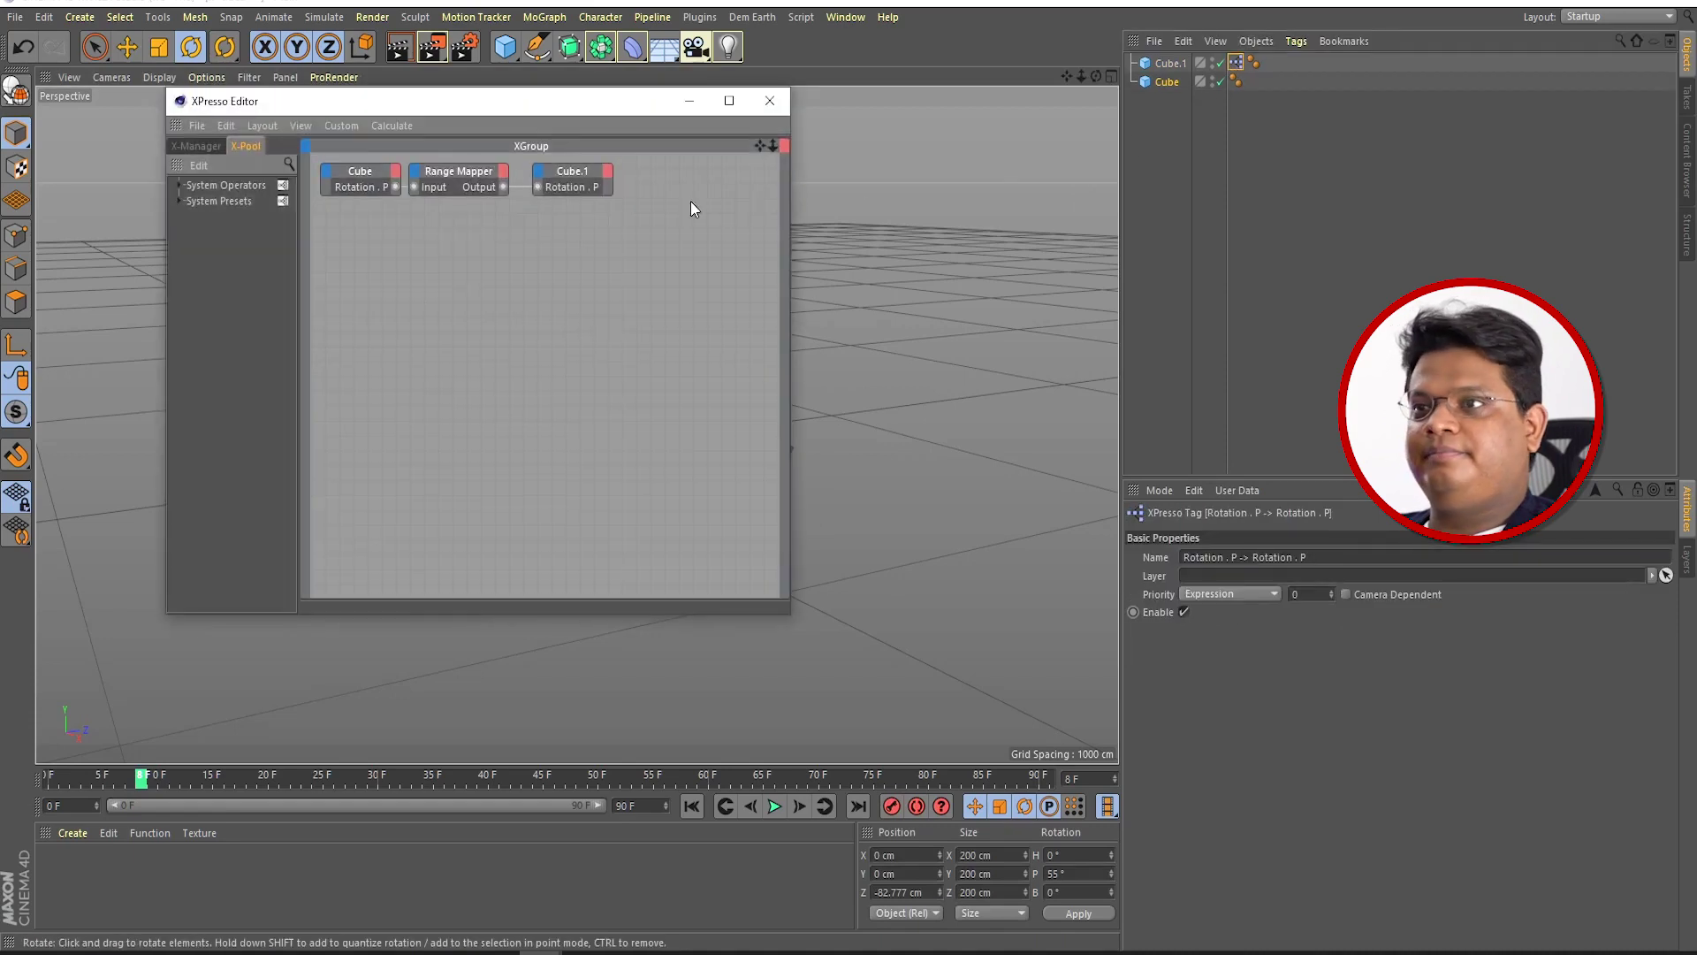
left_click_drag(466, 185, 487, 321)
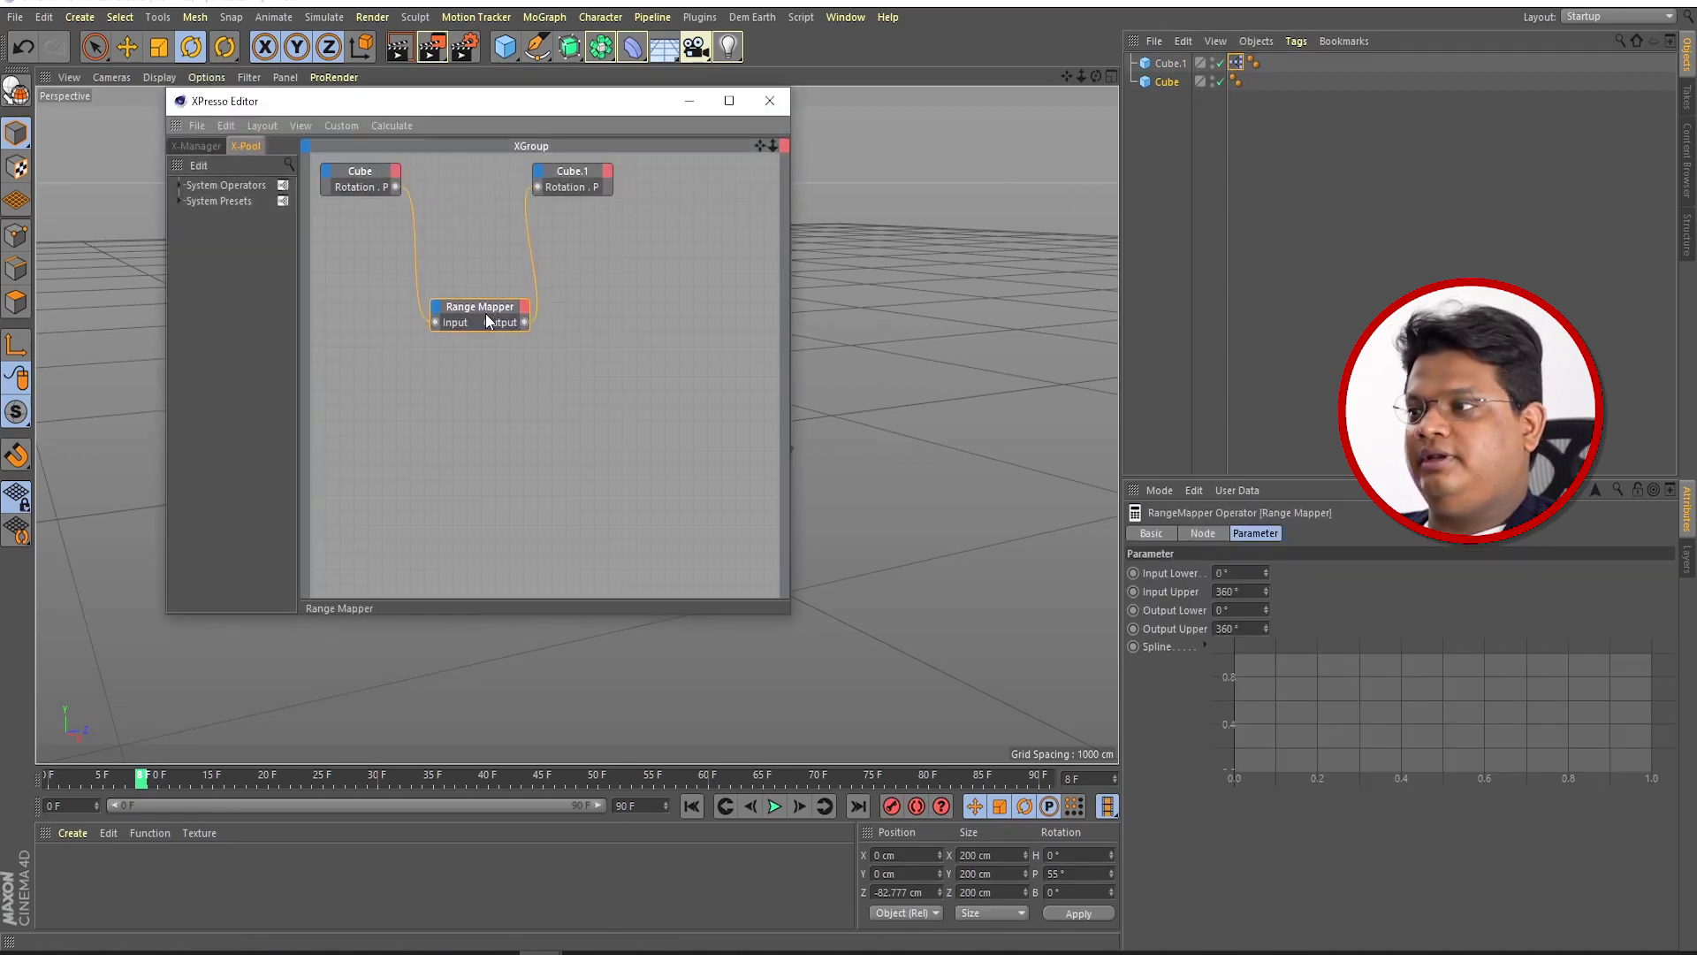
left_click(1197, 663)
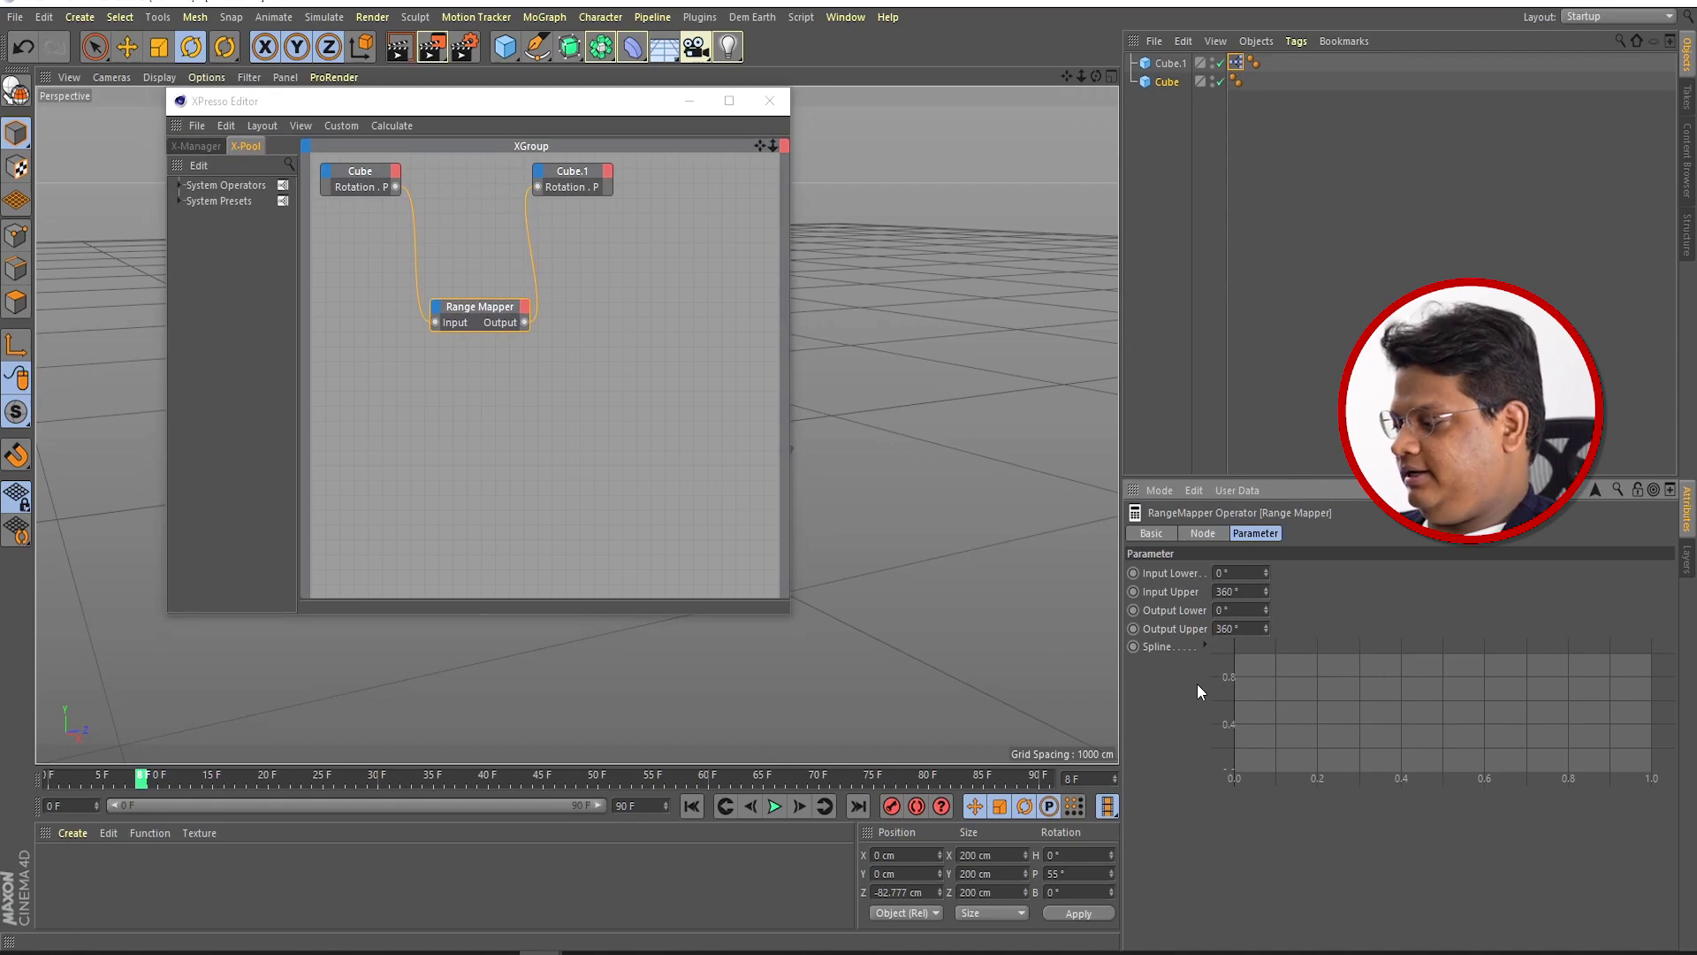
type("-360")
left_click(690, 101)
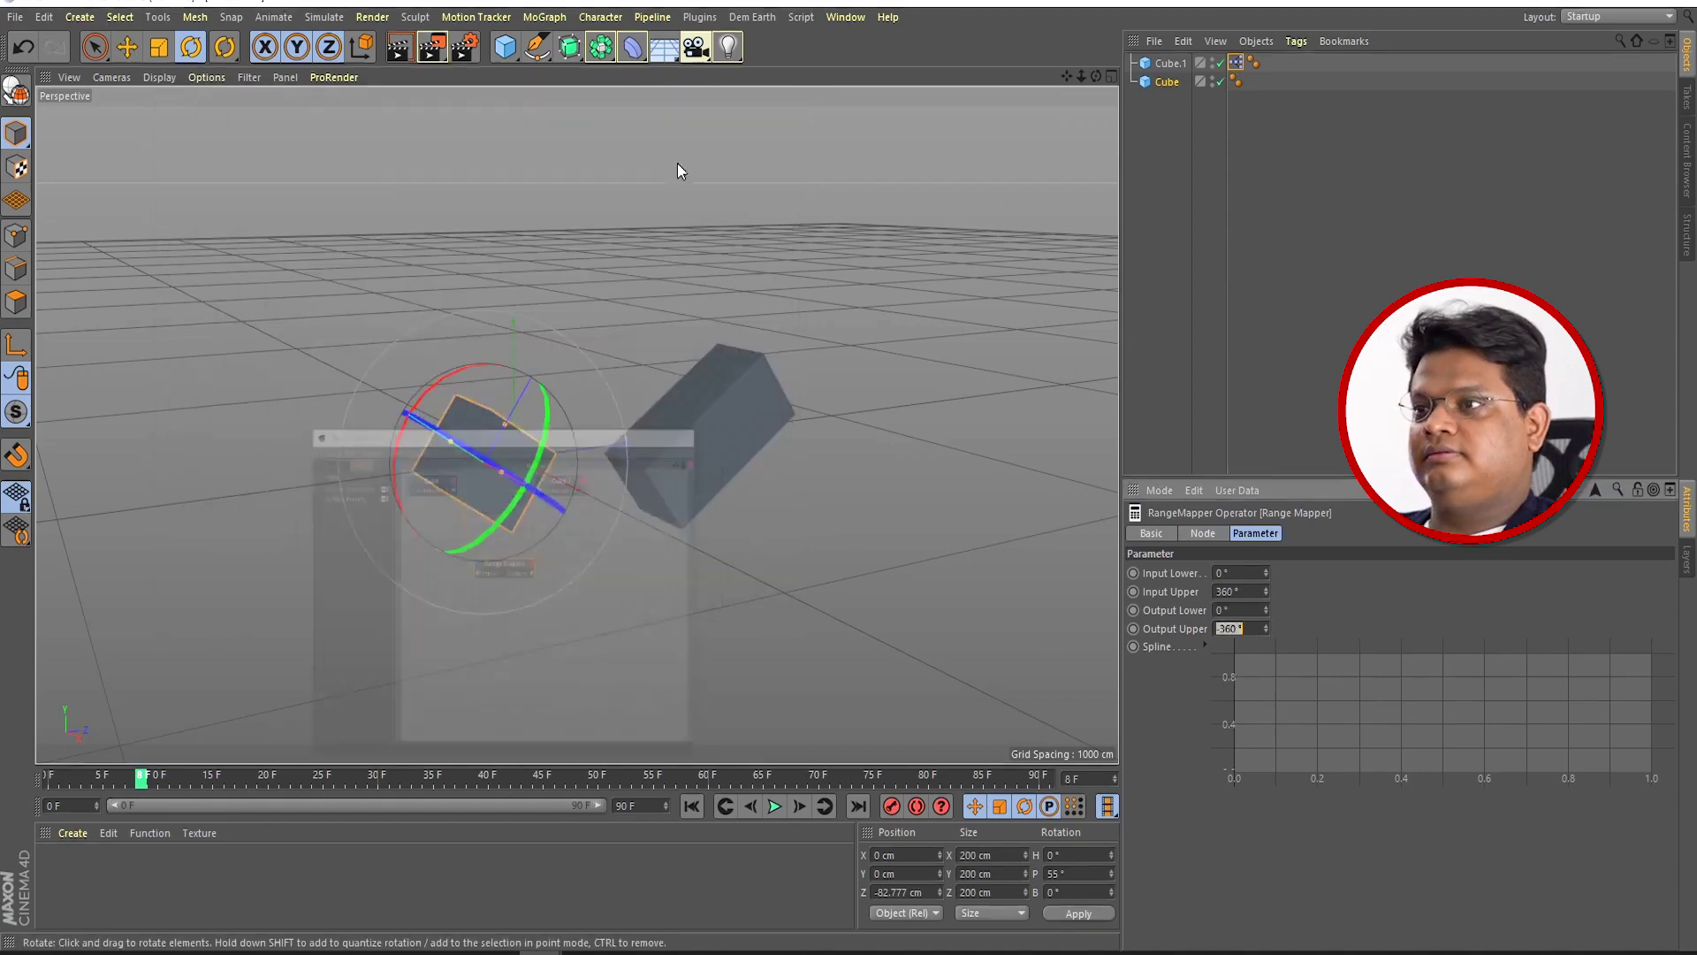
Step: Reset Cube's pitch to 0°, then raise it to watch Cube.1 follow
left_click(436, 448)
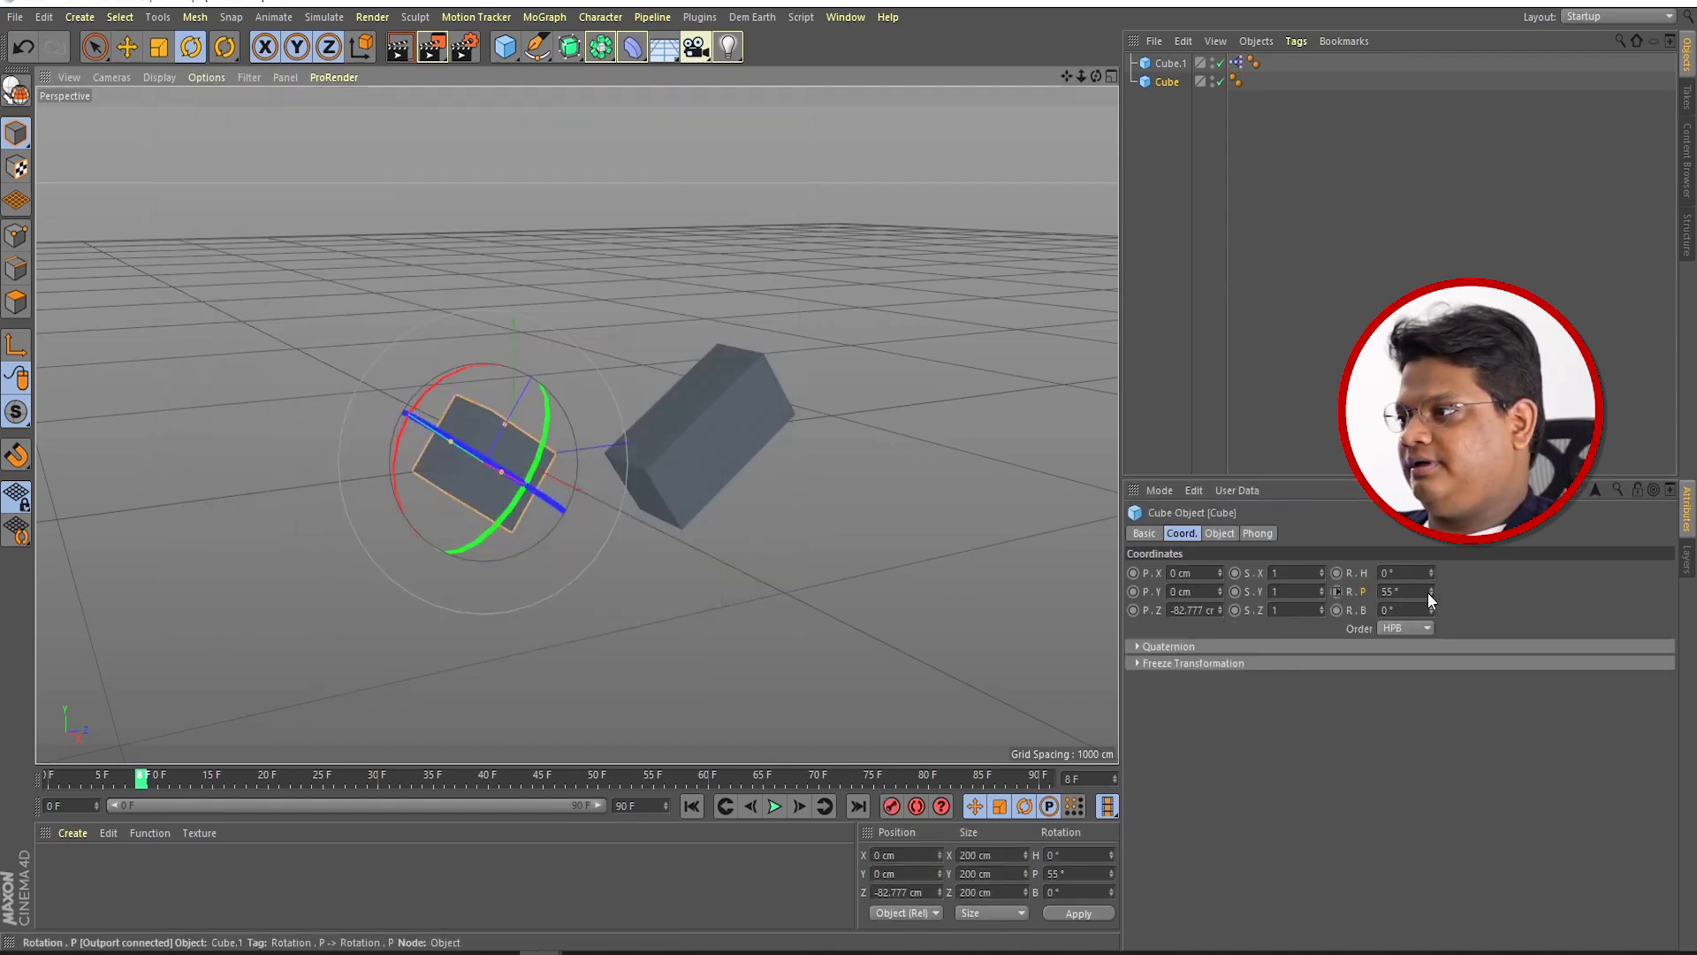
double_click(1405, 592)
type("0")
key("Return")
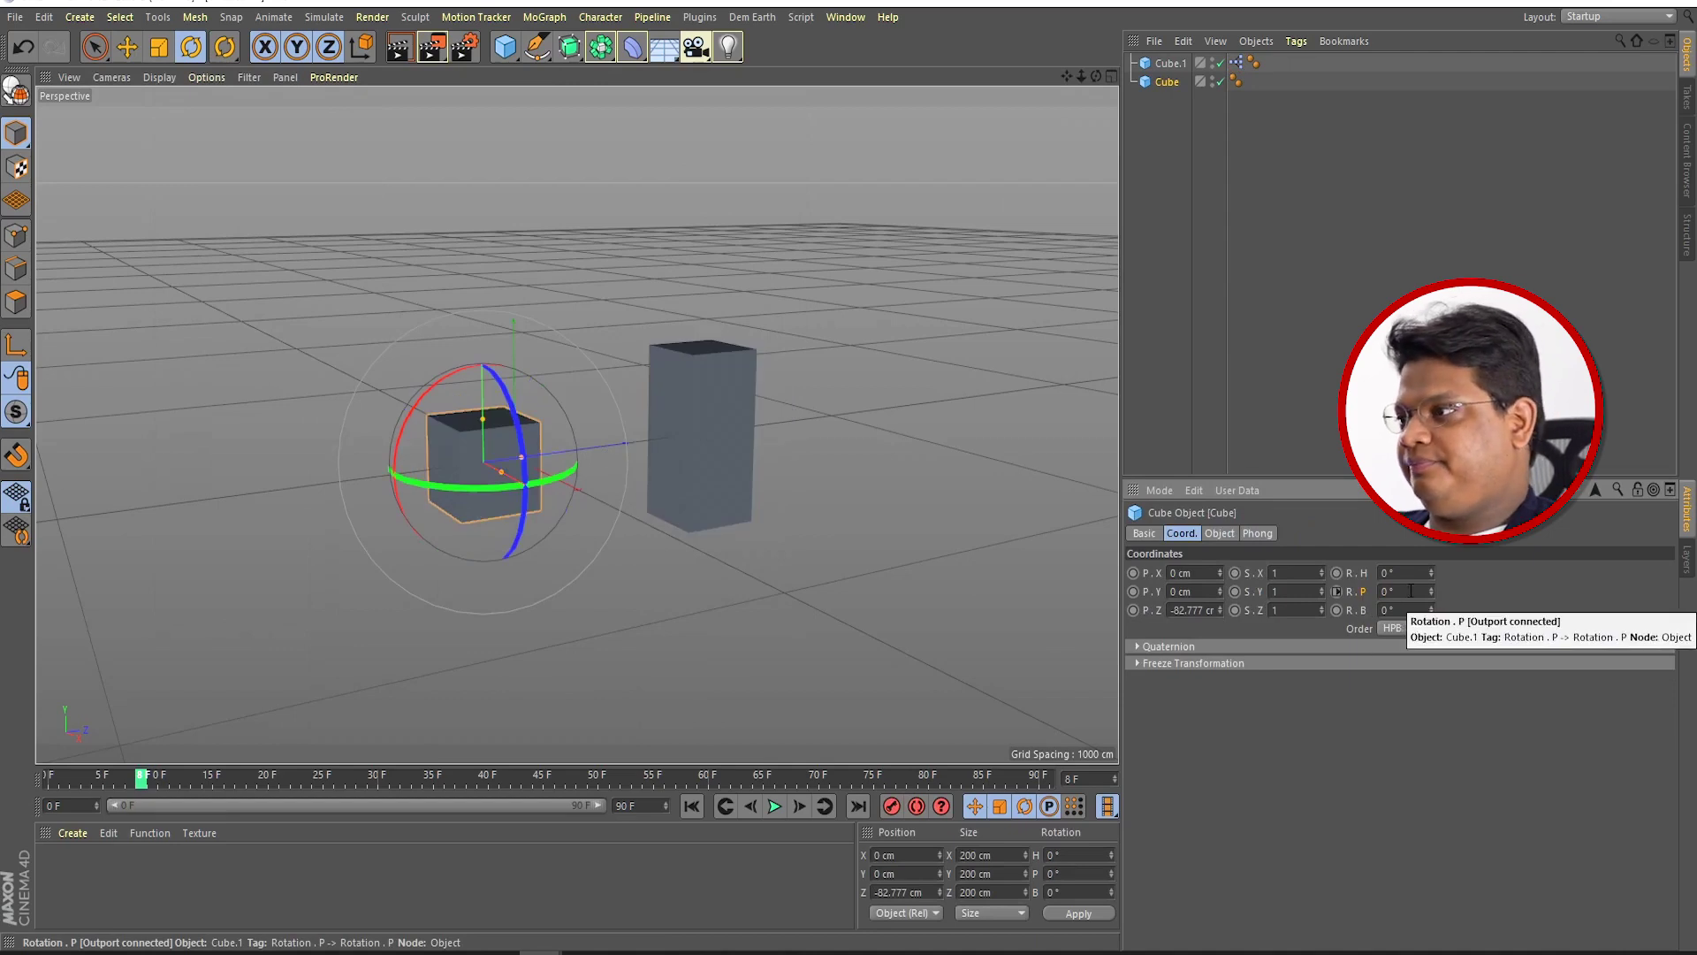
mouse_move(1430, 591)
left_mouse_down()
mouse_move(1430, 566)
mouse_move(1430, 610)
left_mouse_up()
left_click(809, 686)
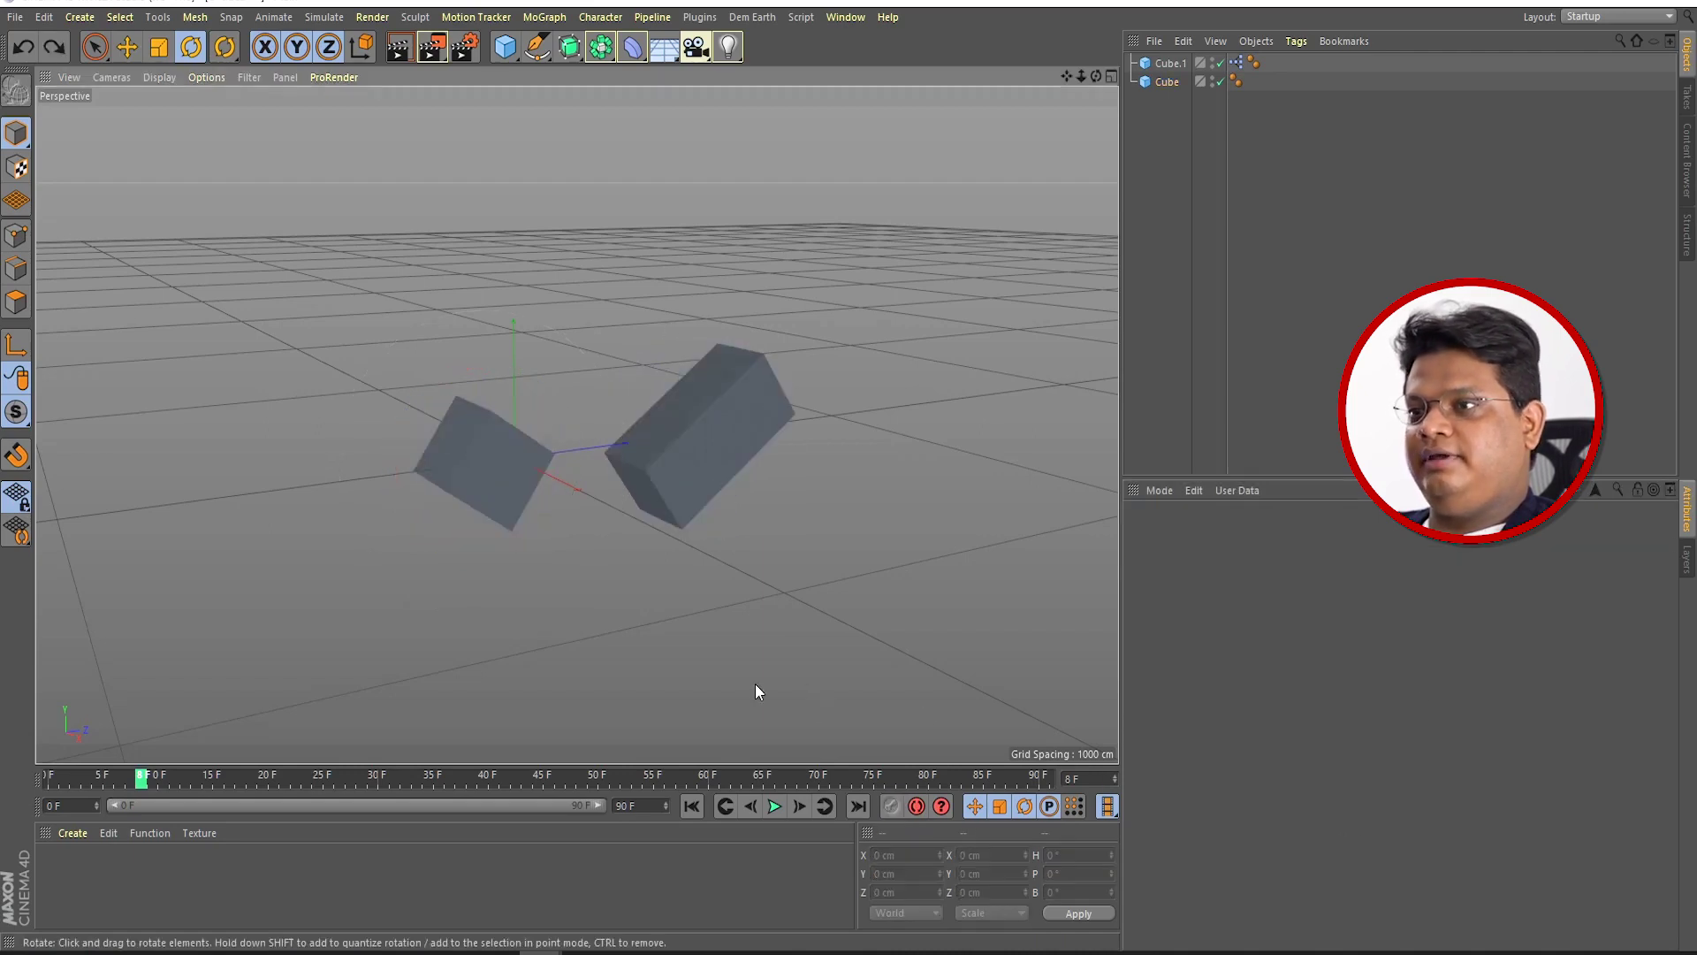
Step: Move the left cube further left along X and trial-move Cube.1 upward
left_click(126, 47)
left_click(453, 473)
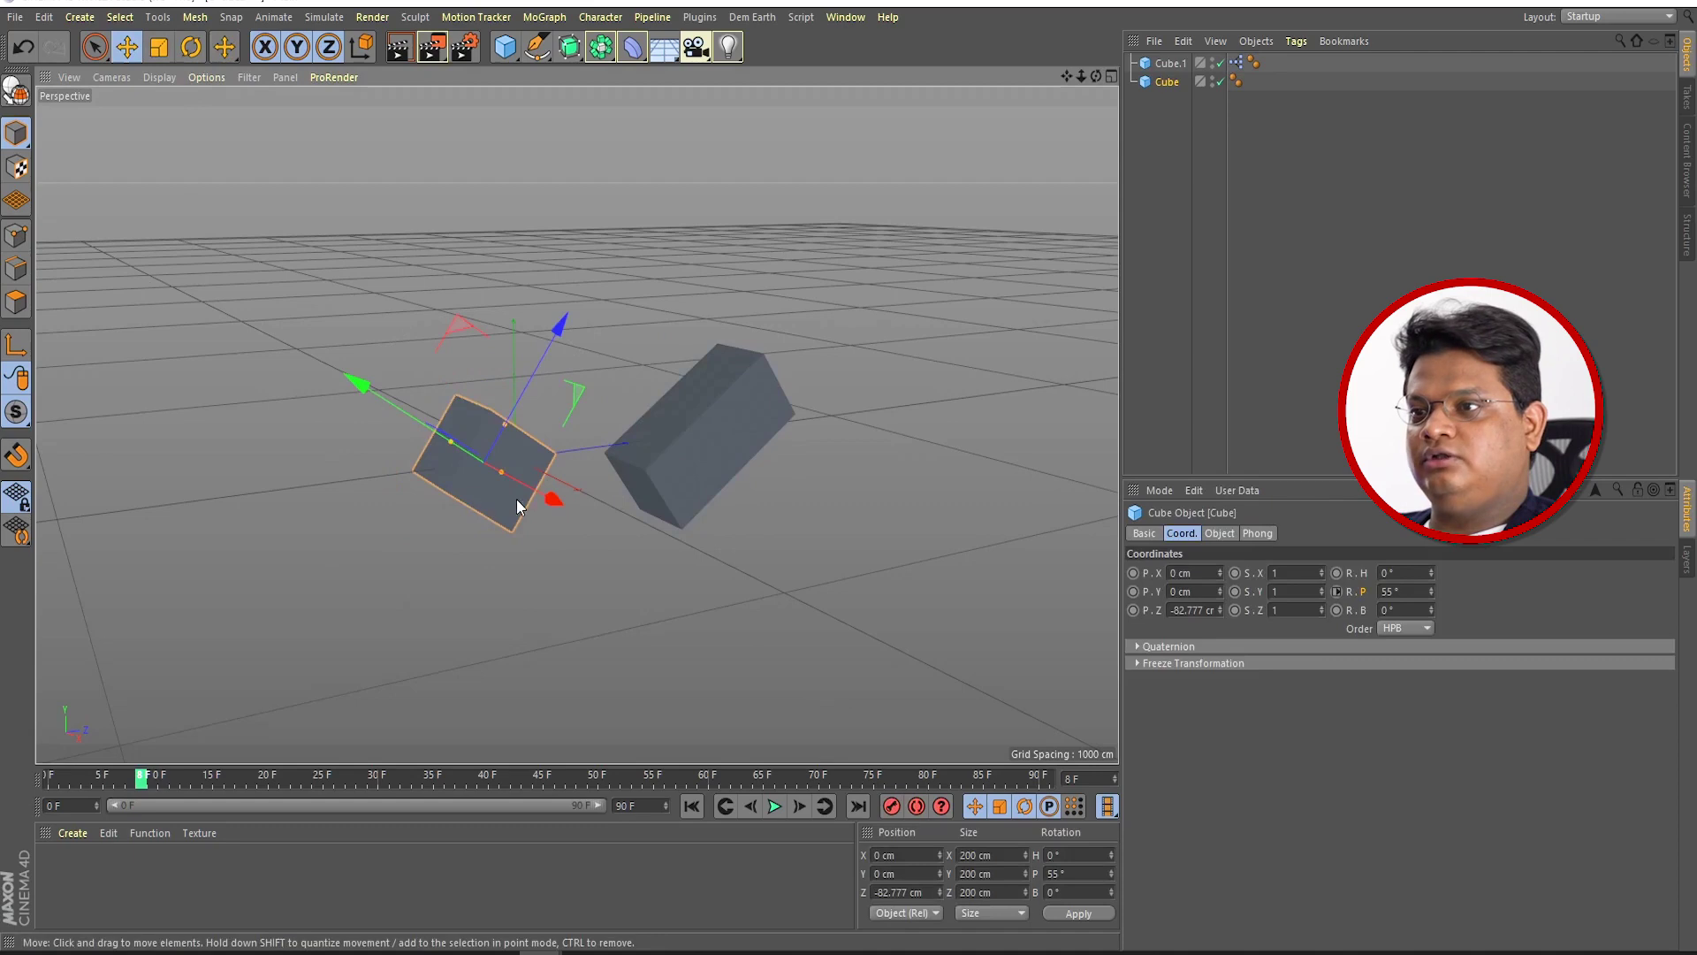
left_click_drag(551, 504, 451, 558)
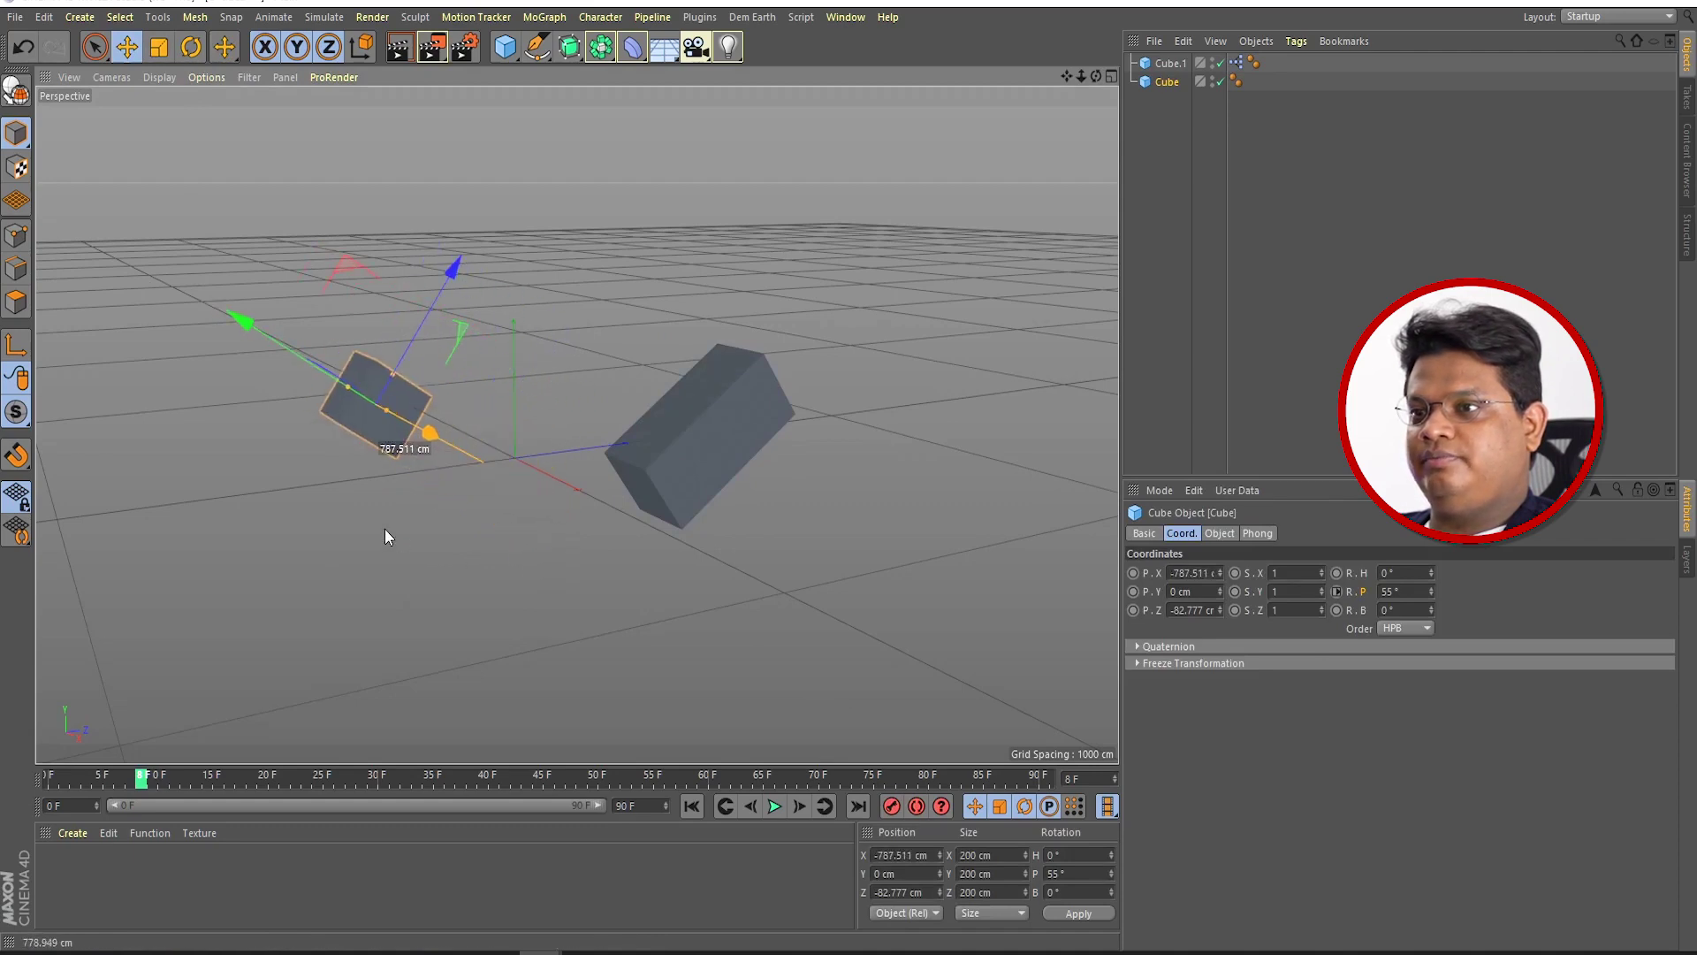
left_click(700, 412)
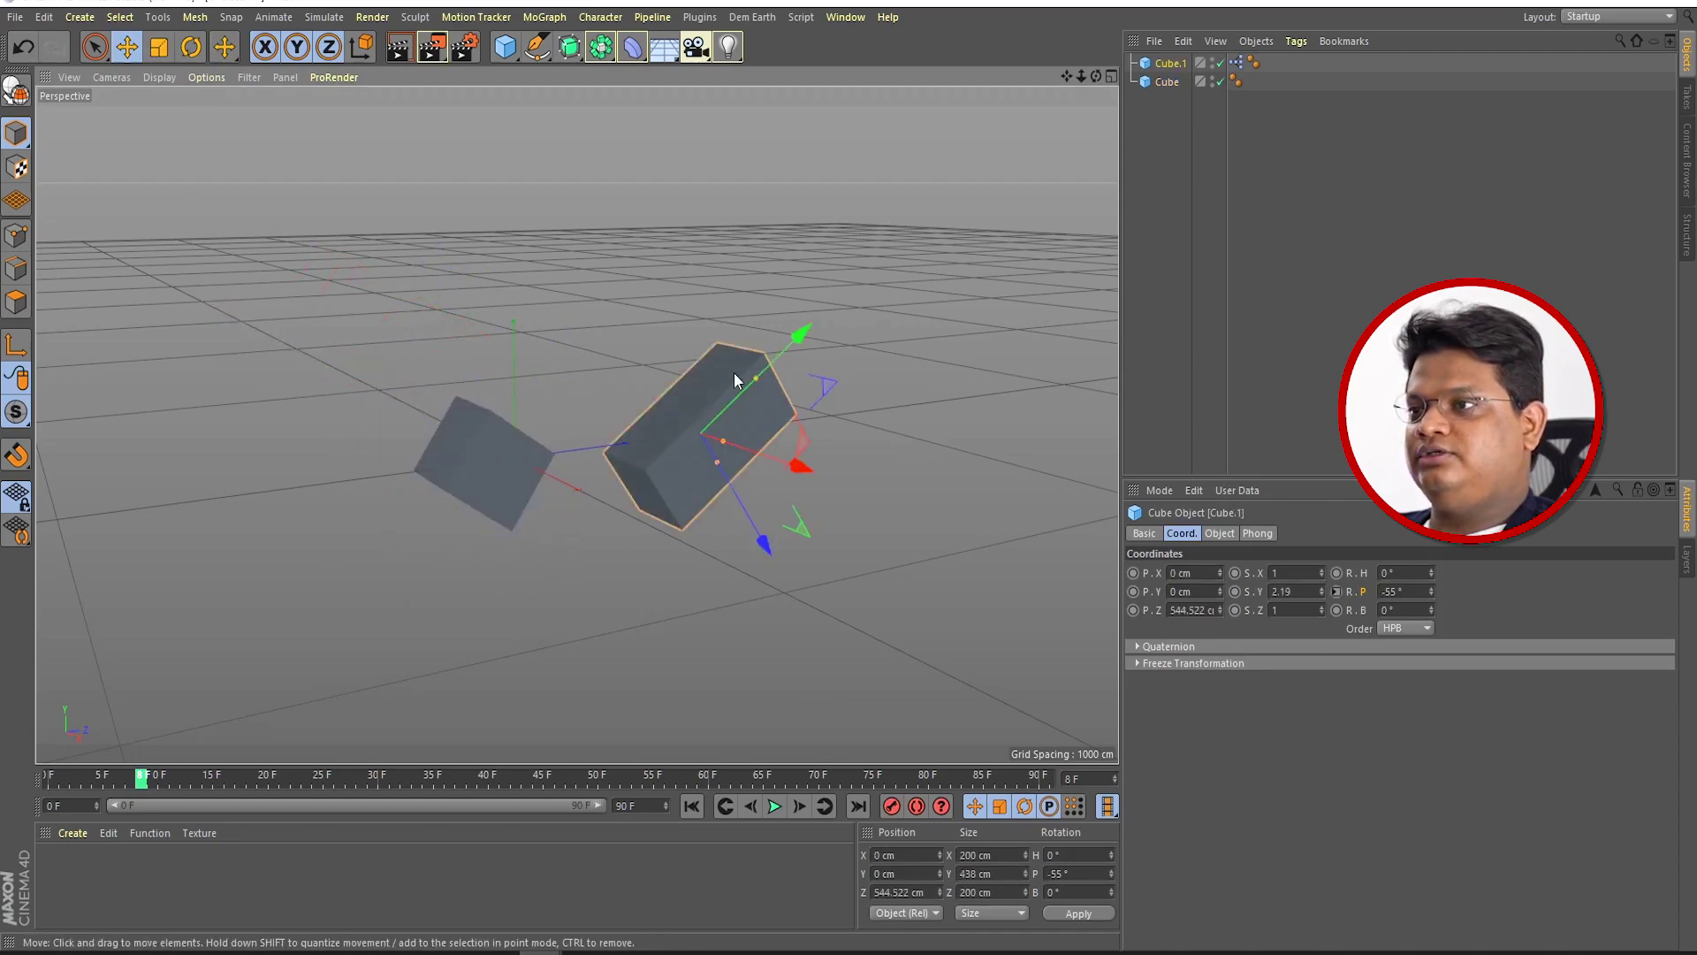
left_click_drag(760, 544, 594, 305)
key("ctrl+z")
Step: Link Cube's X position as driver to Cube.1's Y position as relative driven
left_click(495, 454)
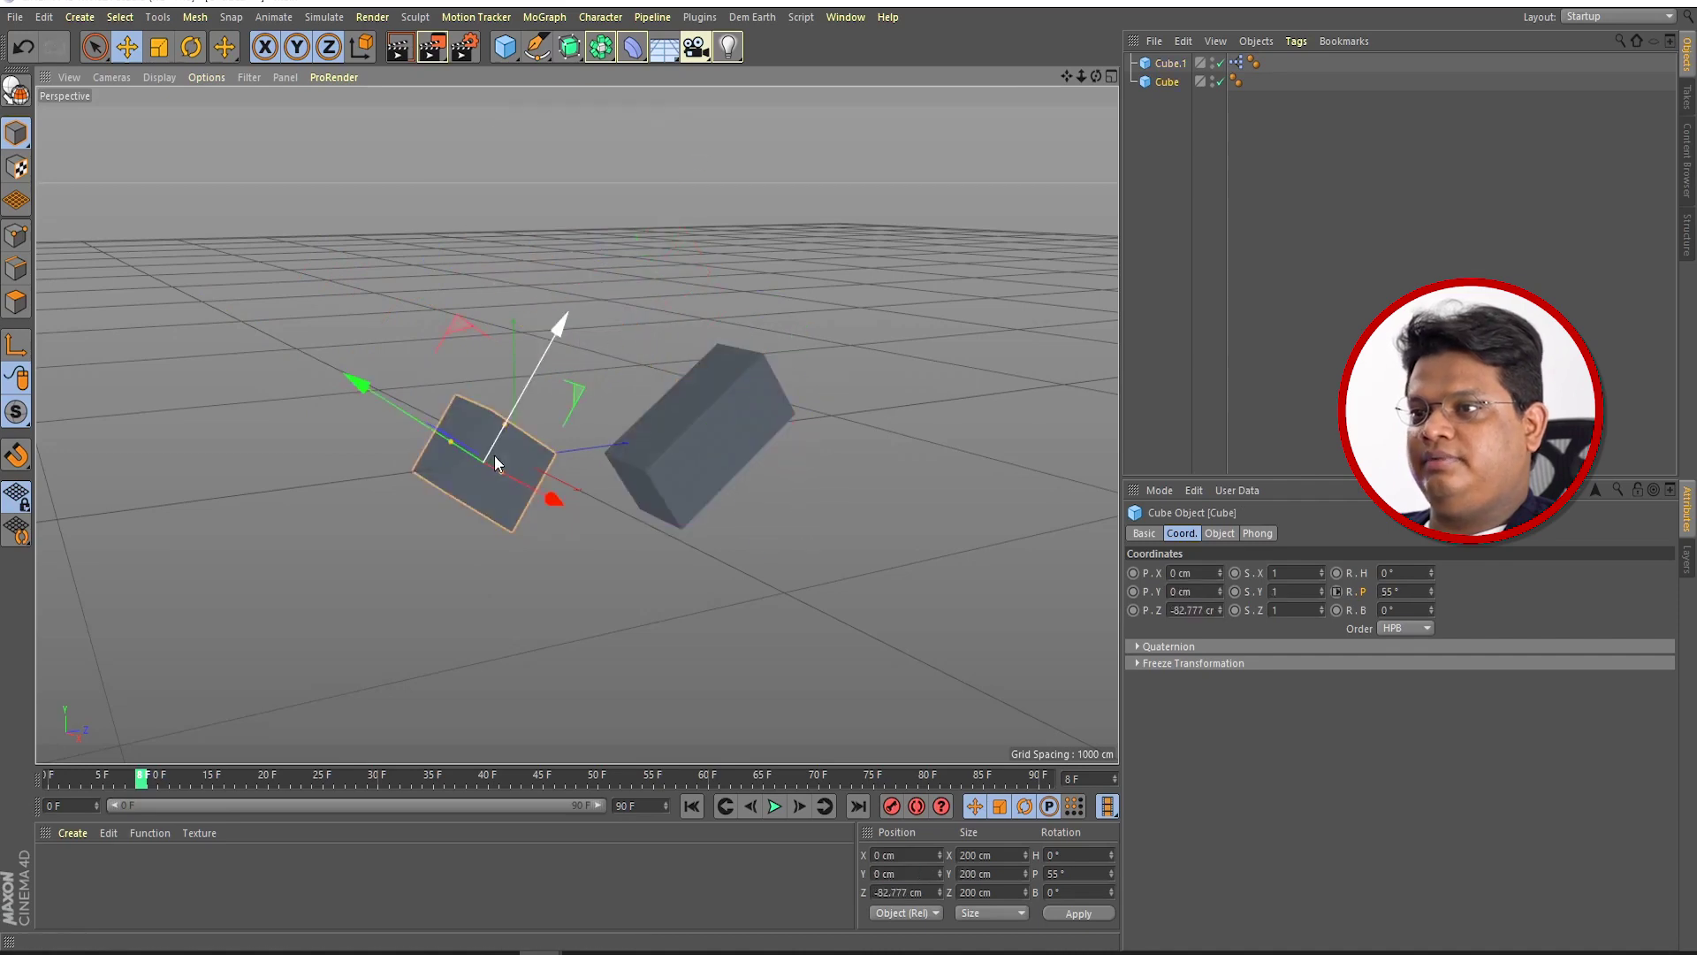
right_click(1151, 577)
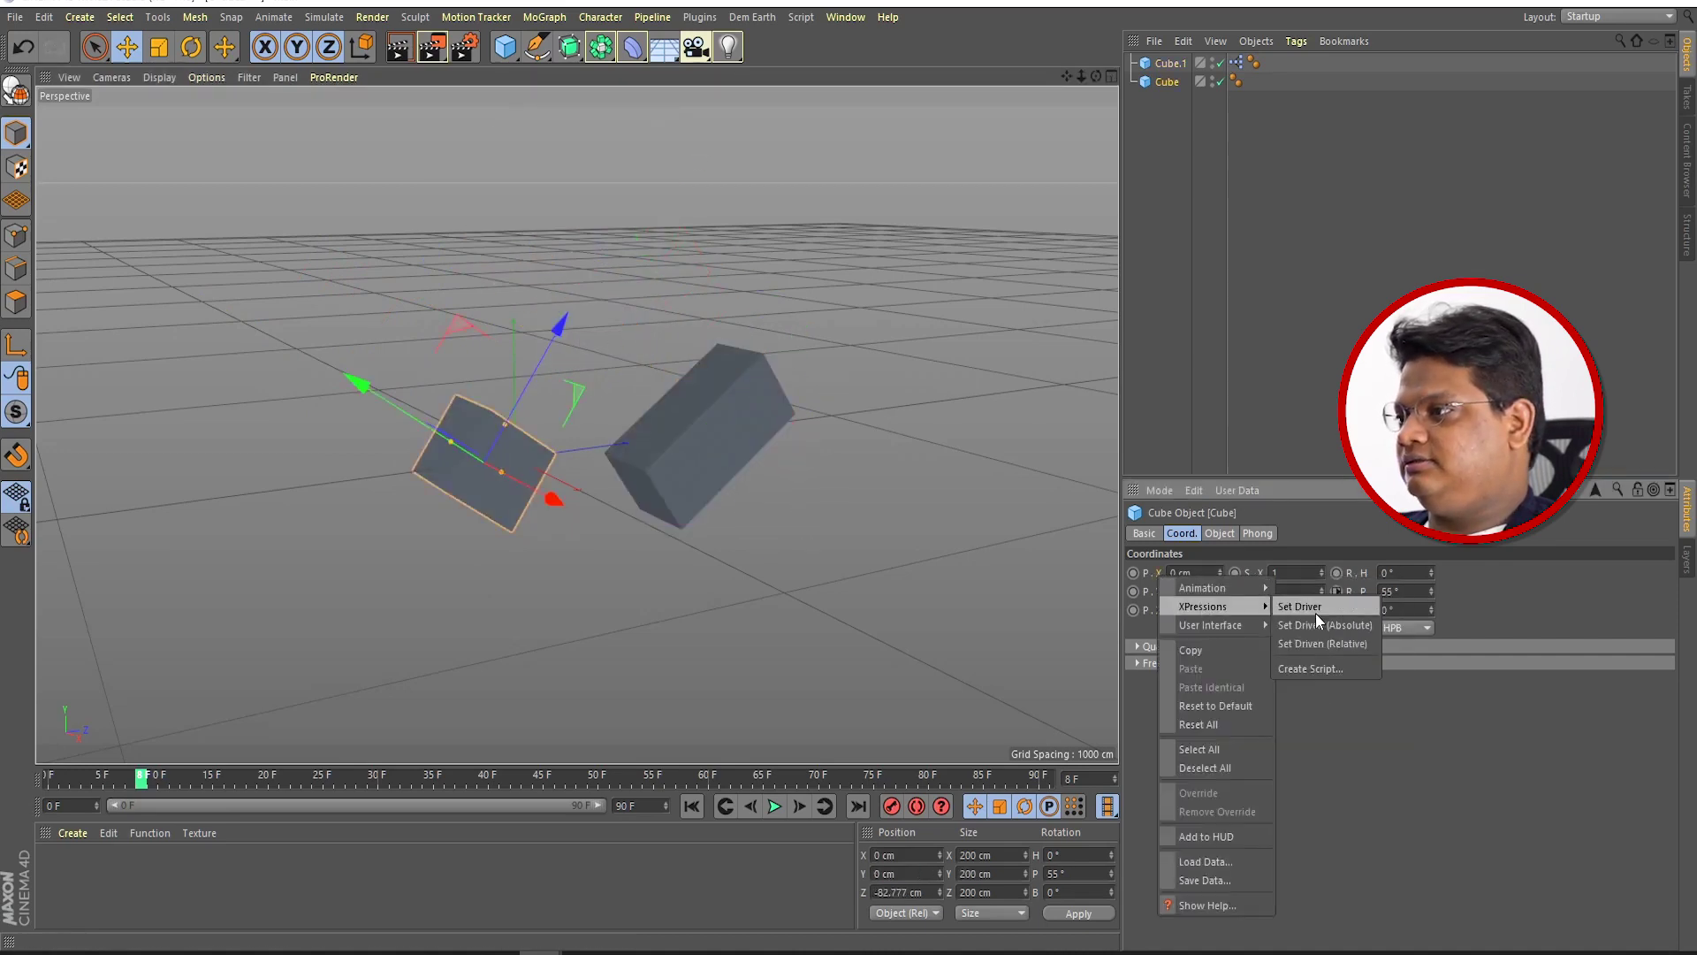
left_click(1319, 608)
left_click(753, 428)
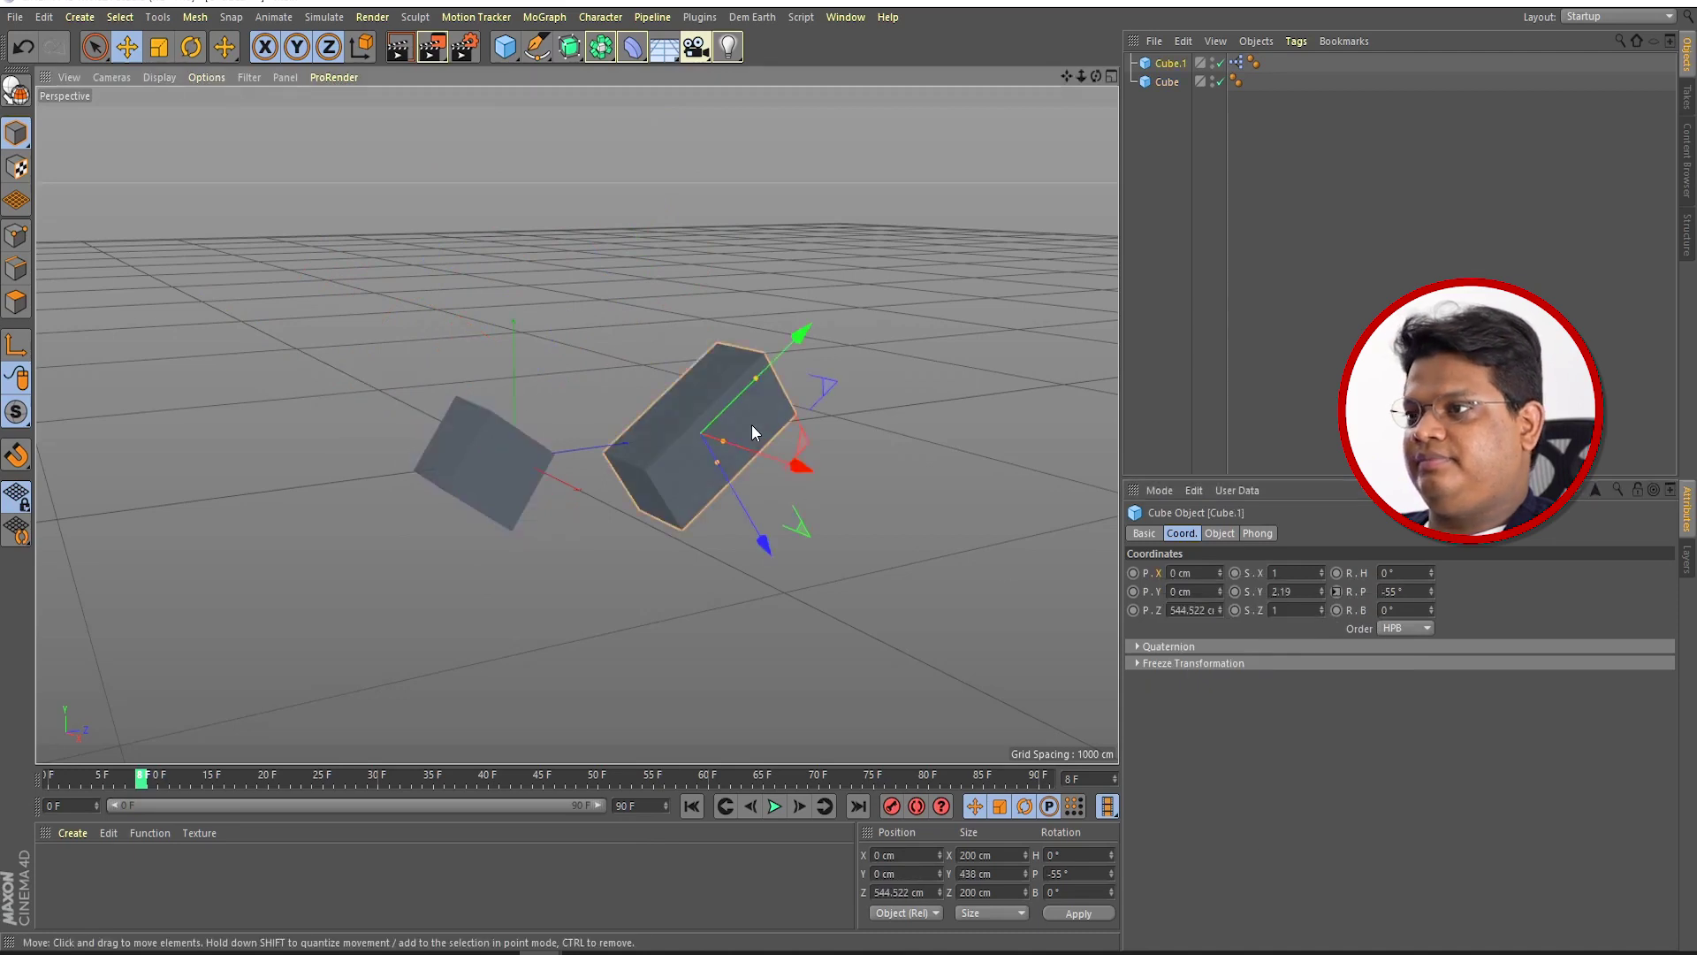
right_click(1161, 594)
mouse_move(1202, 623)
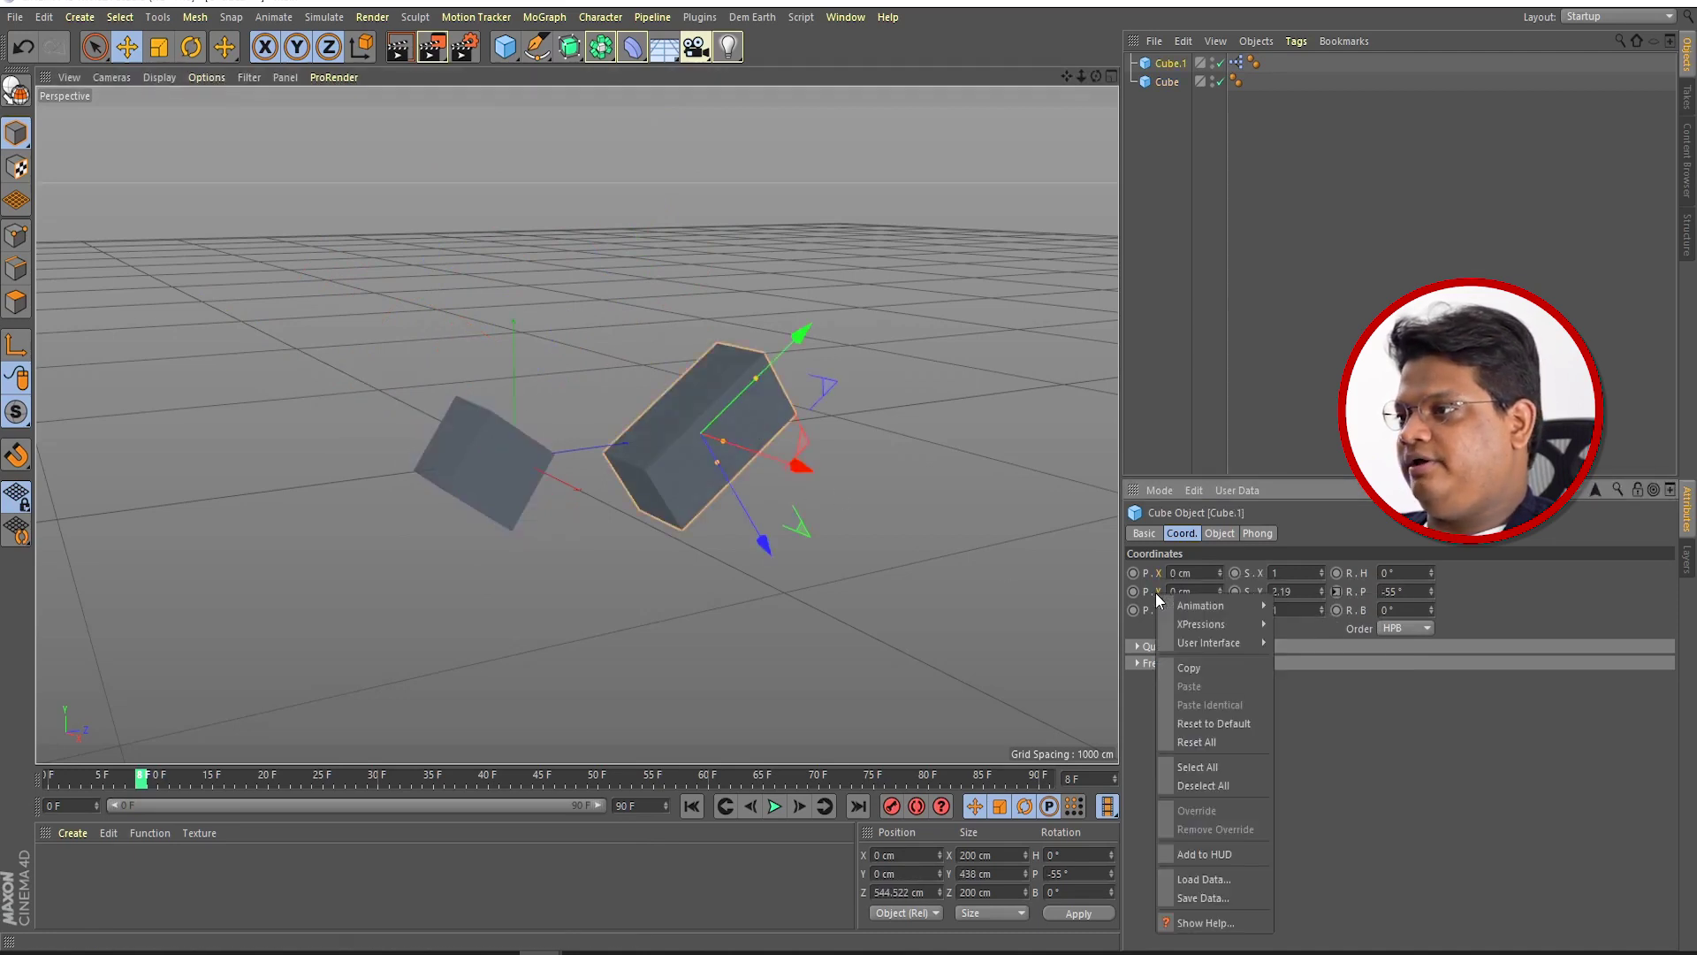
left_click(1317, 661)
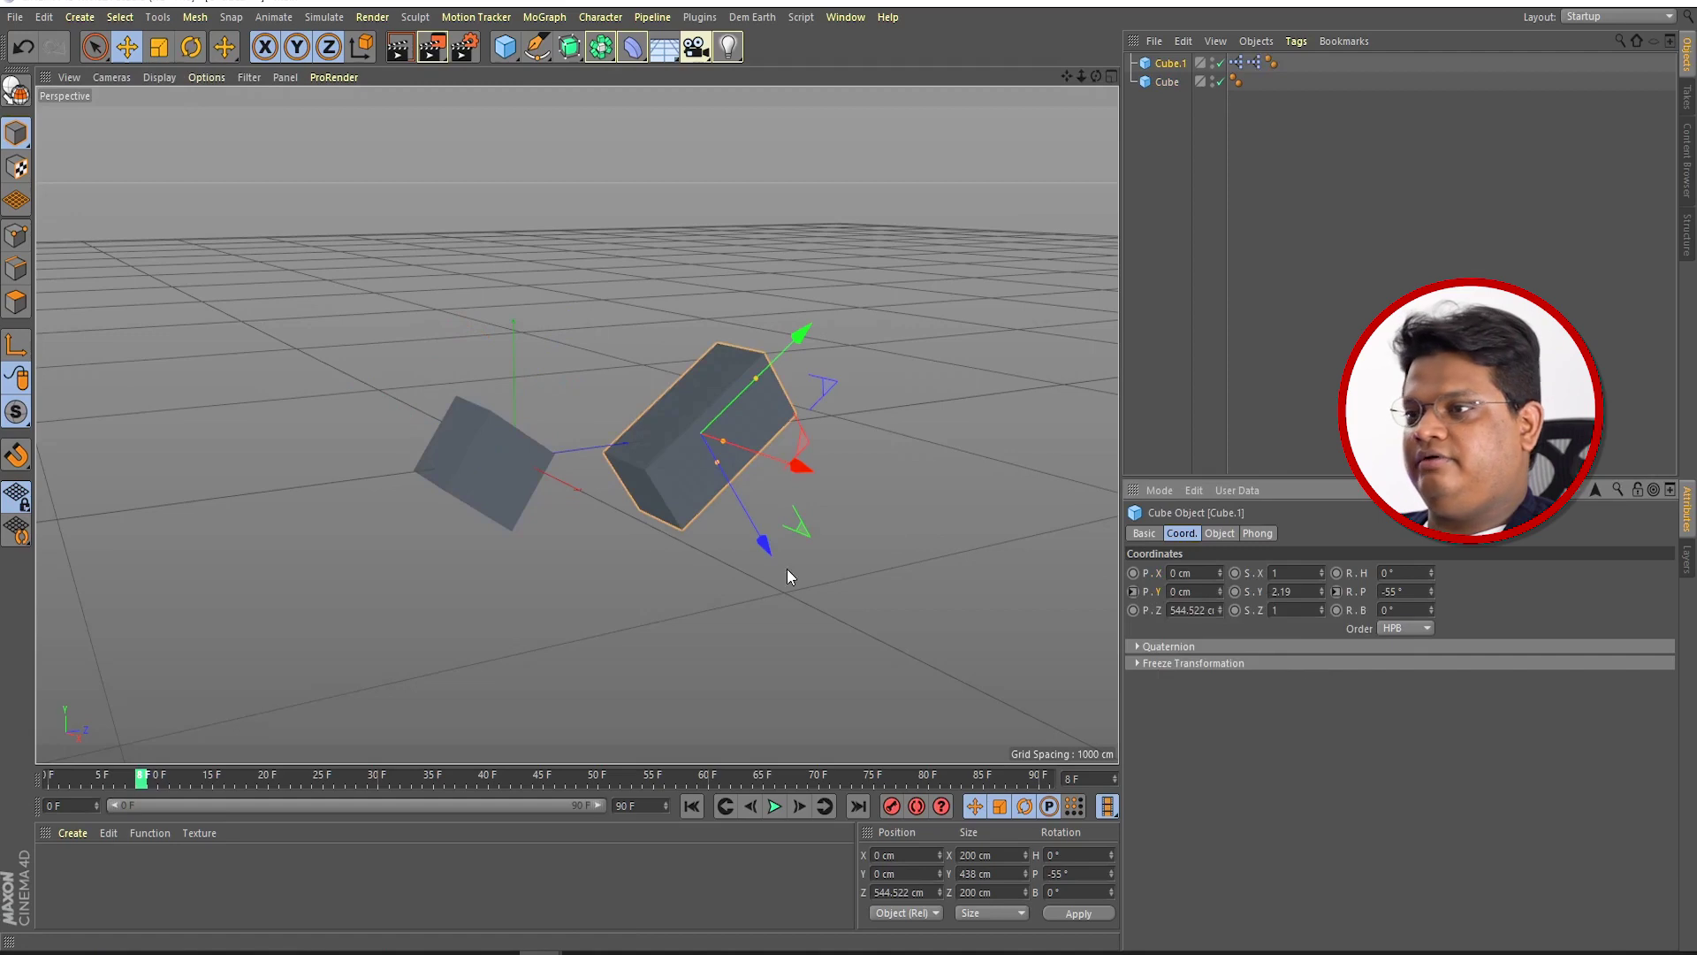
Step: Test the links by moving and pitching Cube, then delete both cubes
left_click(500, 468)
mouse_move(553, 501)
left_mouse_down()
mouse_move(327, 480)
mouse_move(444, 536)
left_mouse_up()
key("ctrl+z")
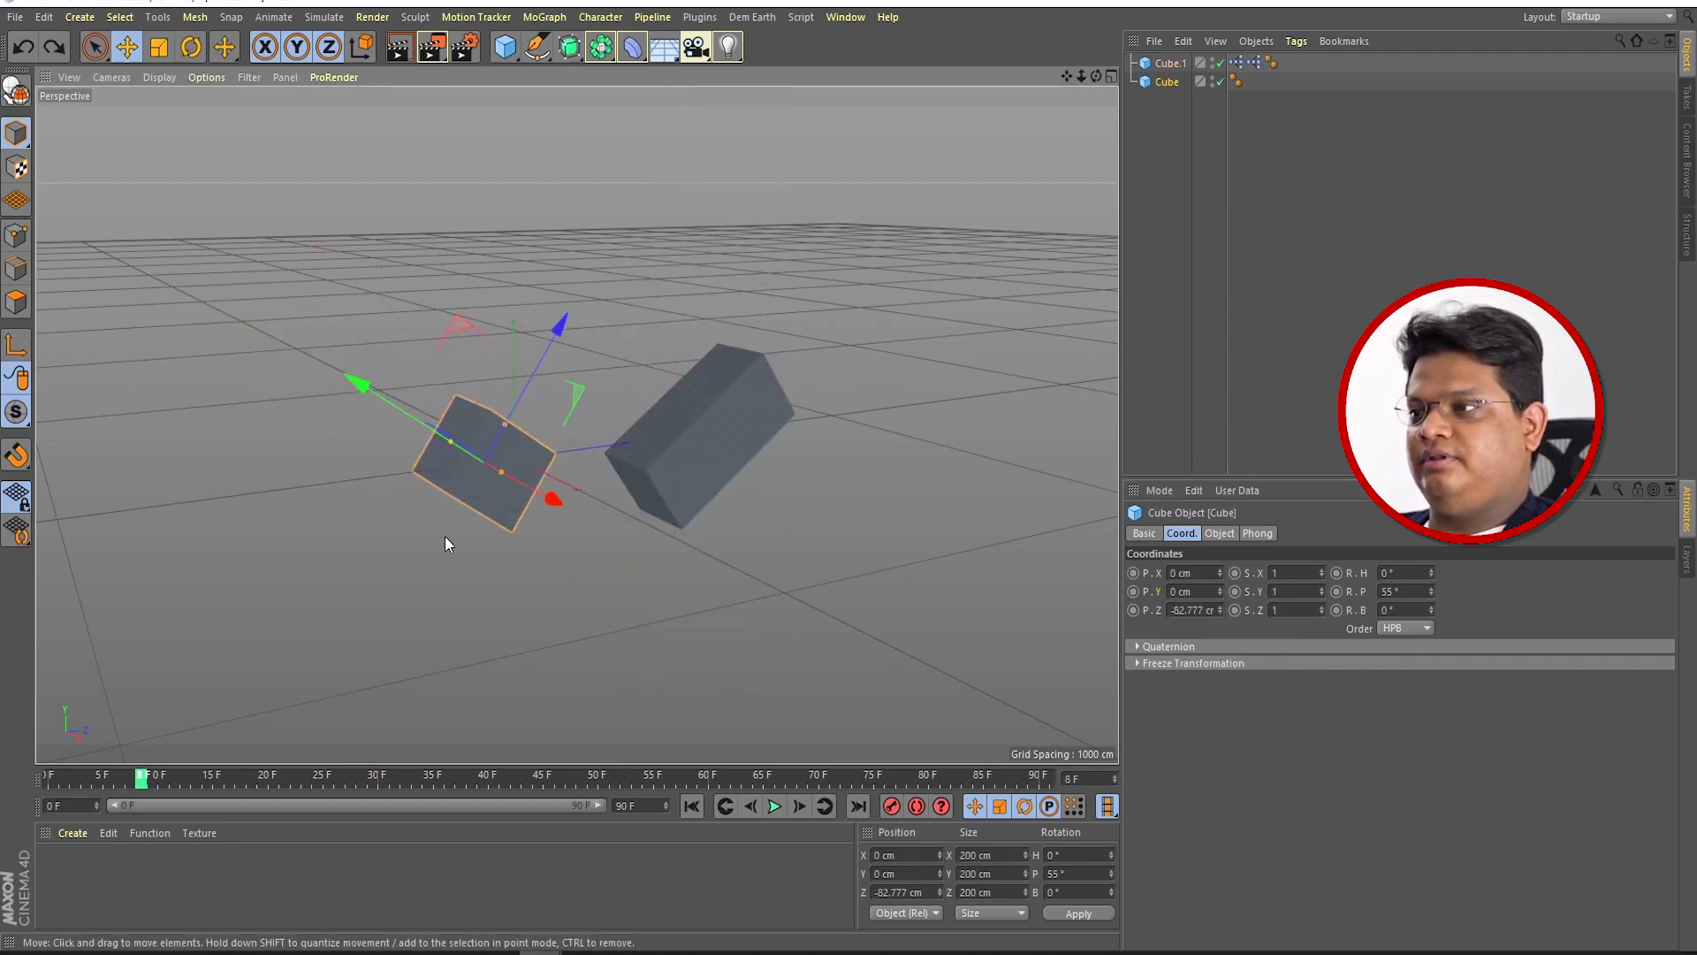
left_click_drag(1433, 590, 1434, 636)
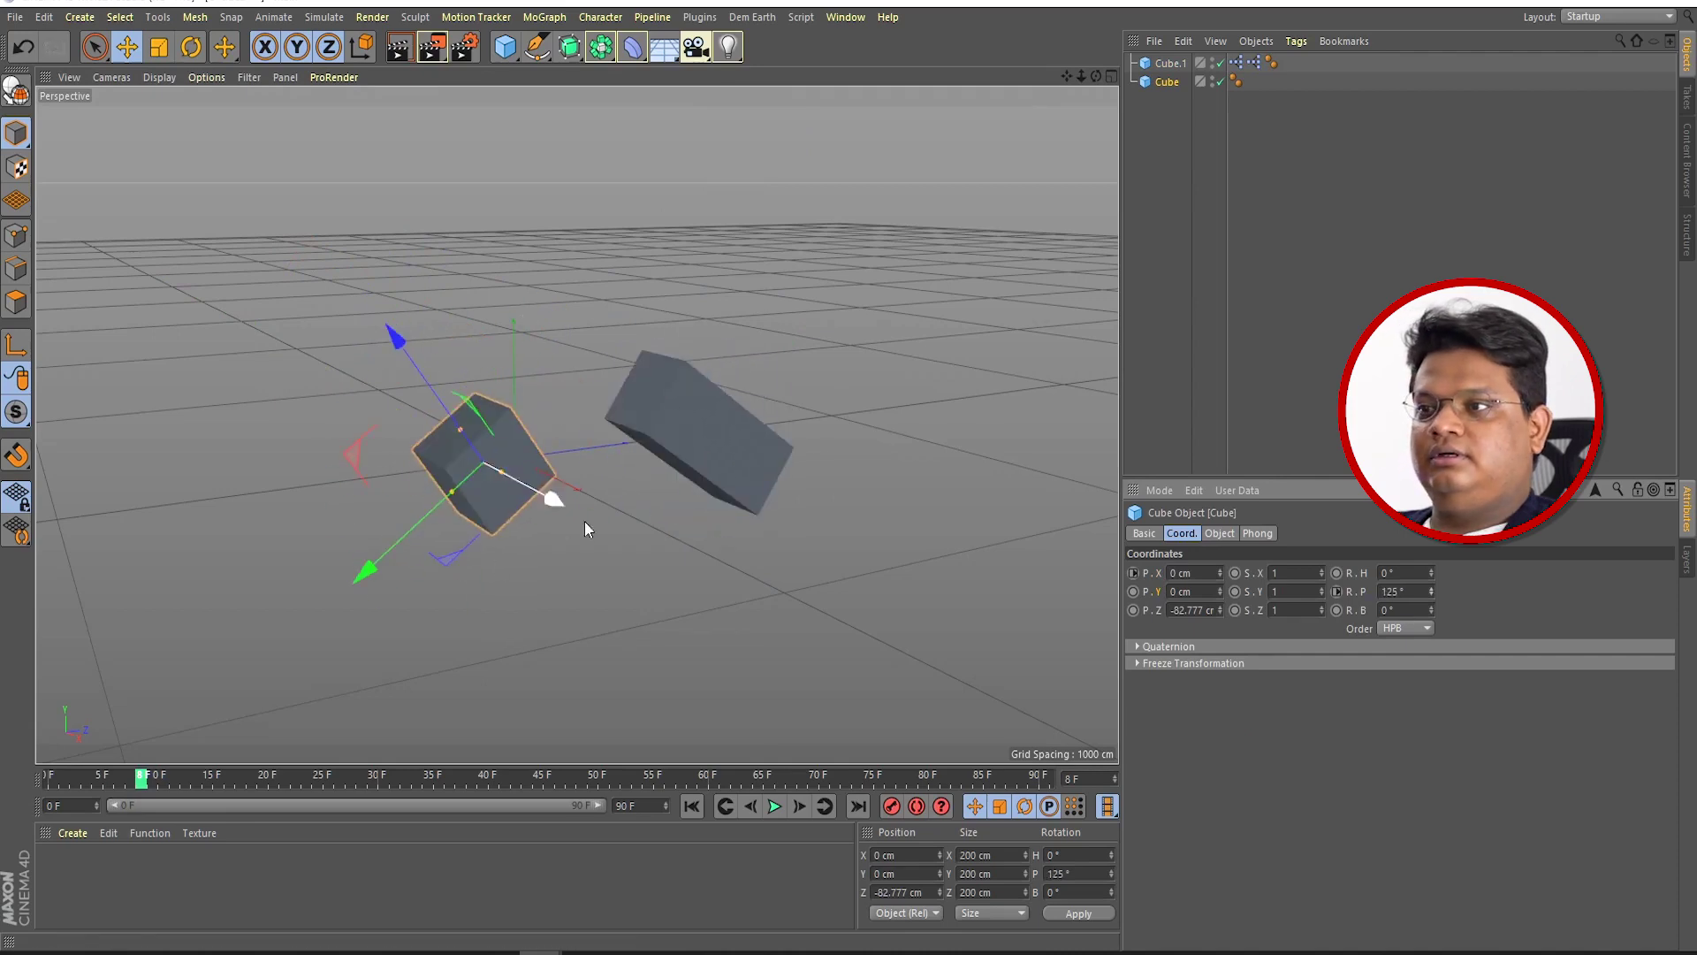
left_click(596, 464, "shift")
key("Delete")
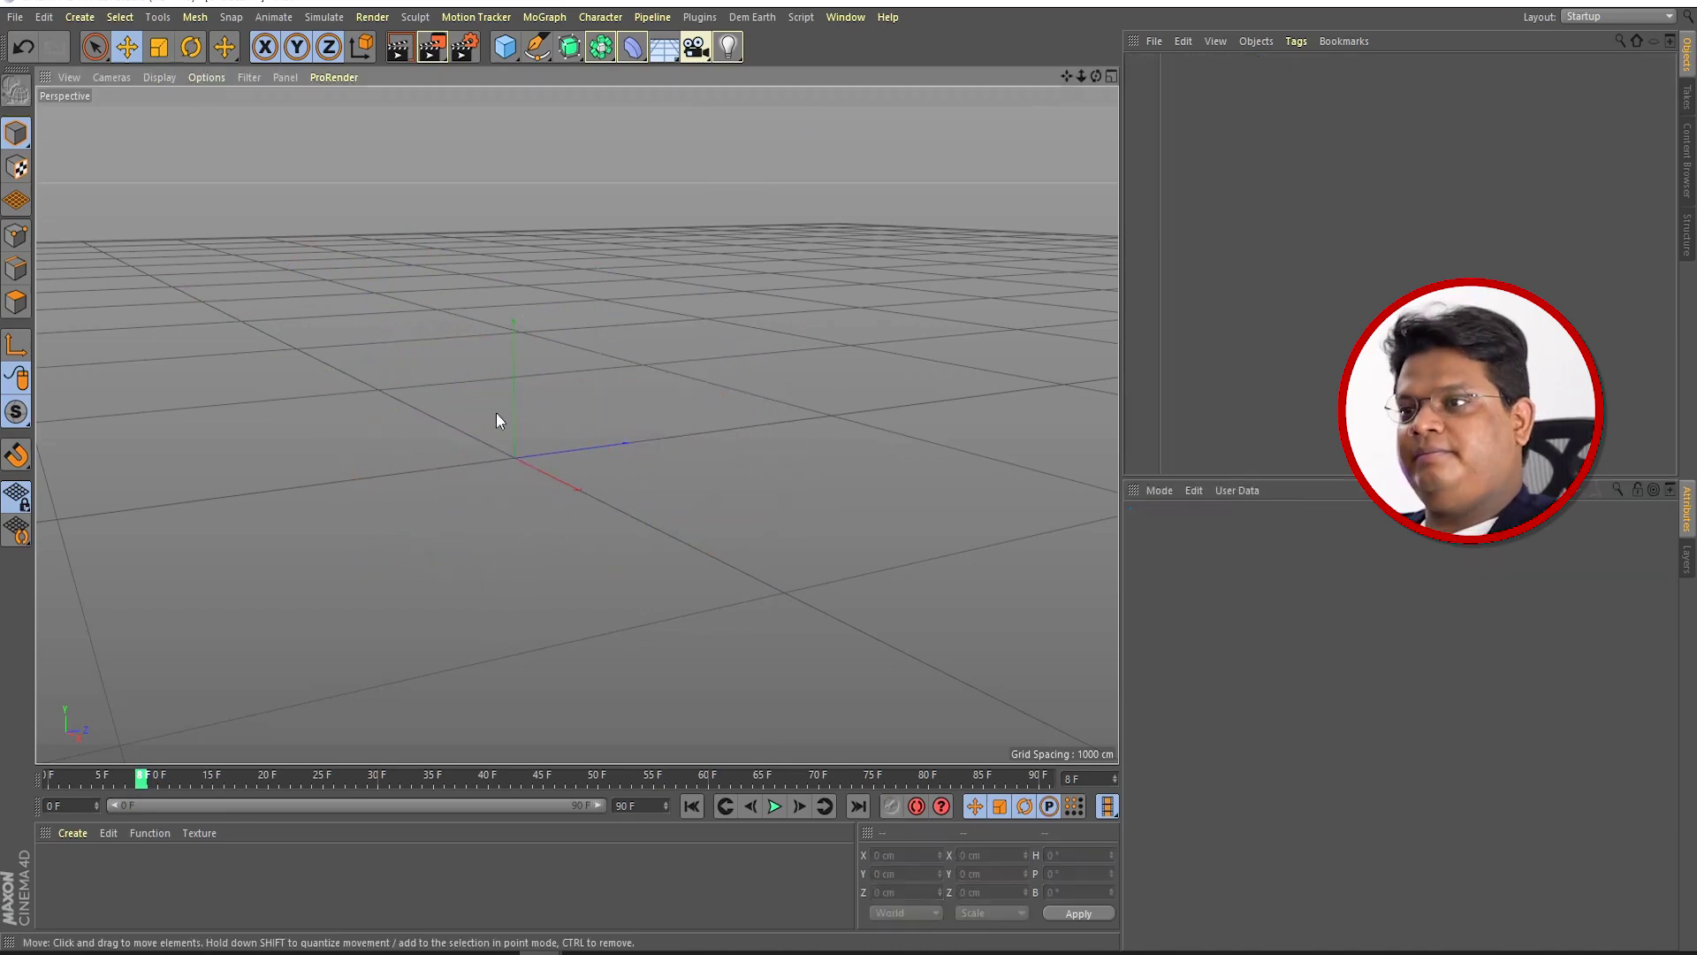
Step: Add a Flower spline and extrude it into a 35 cm deep solid flower
mouse_move(496, 118)
left_mouse_down("alt")
mouse_move(539, 230)
mouse_move(530, 203)
left_mouse_up("alt")
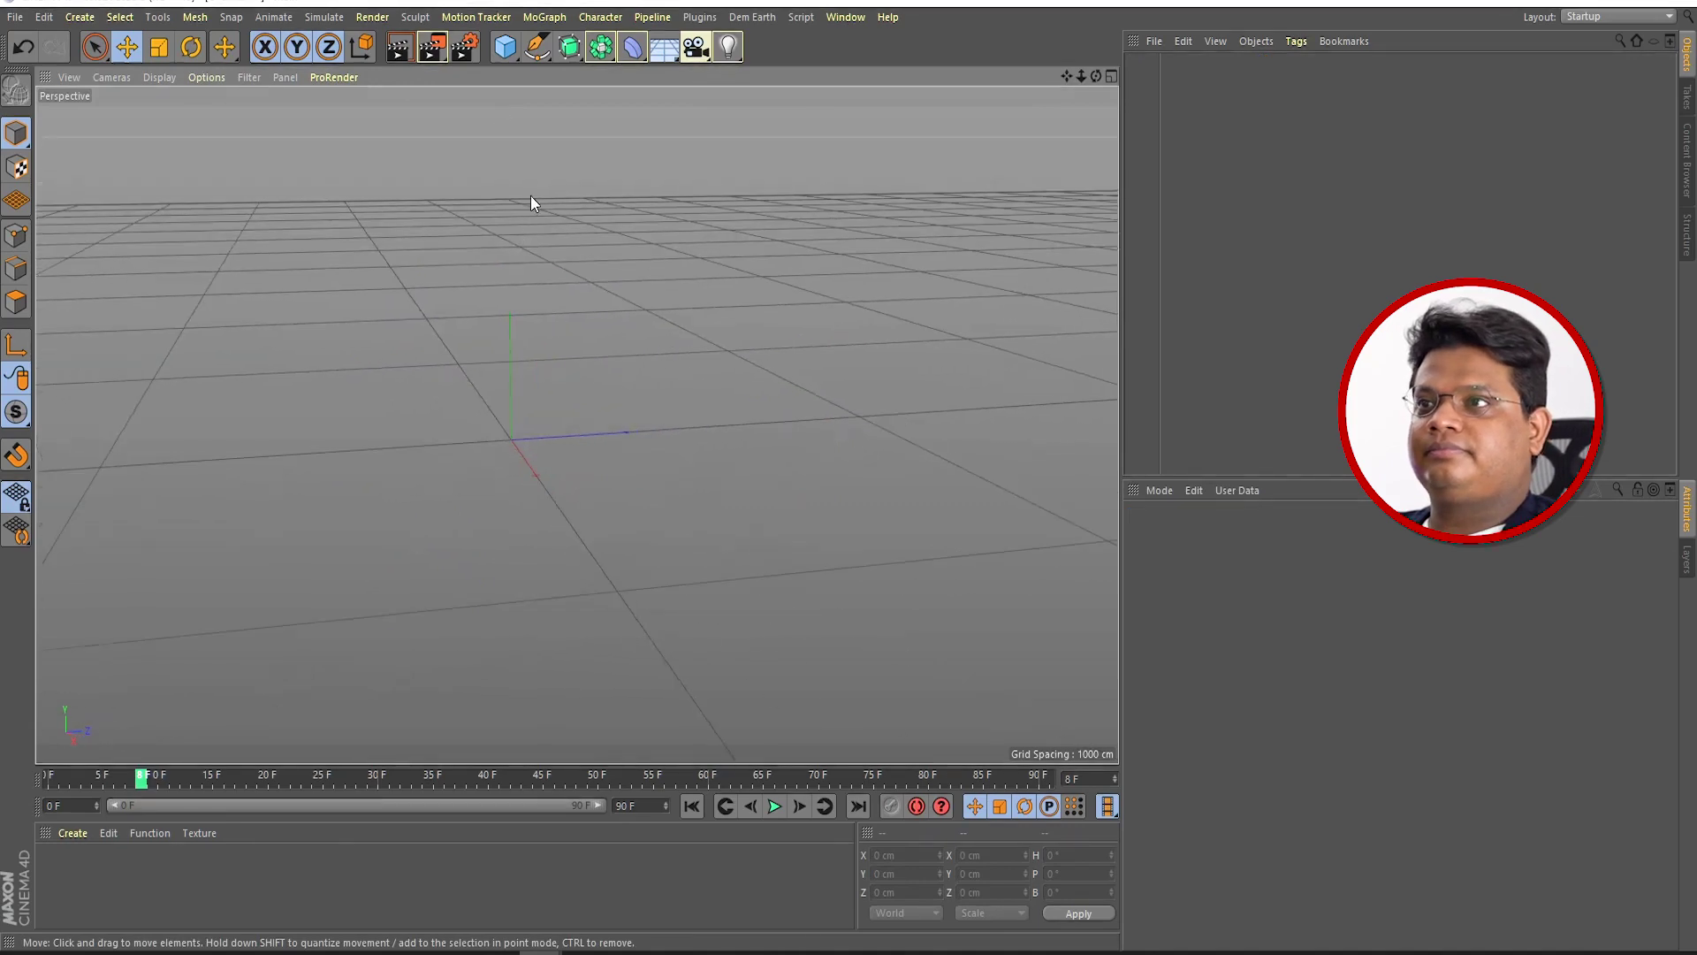
left_click(538, 50)
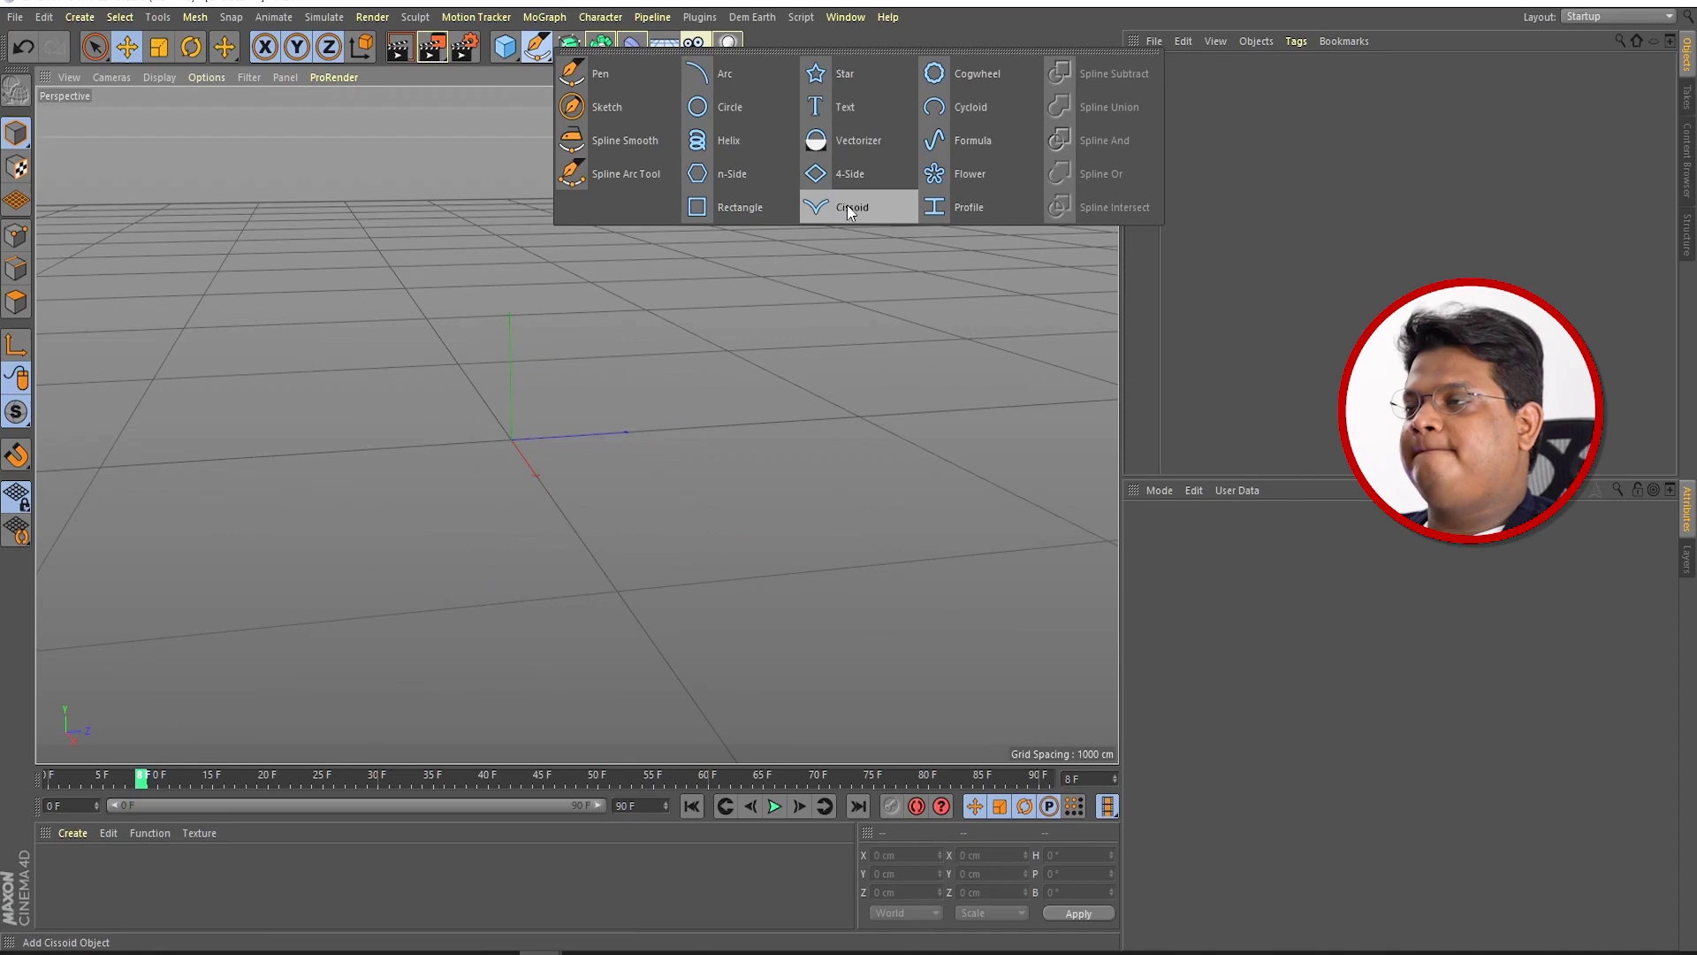
left_click(948, 176)
mouse_move(707, 326)
left_mouse_down("alt")
mouse_move(649, 467)
mouse_move(728, 479)
mouse_move(631, 485)
mouse_move(755, 512)
mouse_move(815, 465)
mouse_move(793, 449)
left_mouse_up("alt")
middle_click_drag(793, 449, 666, 476, "alt")
left_click(601, 46)
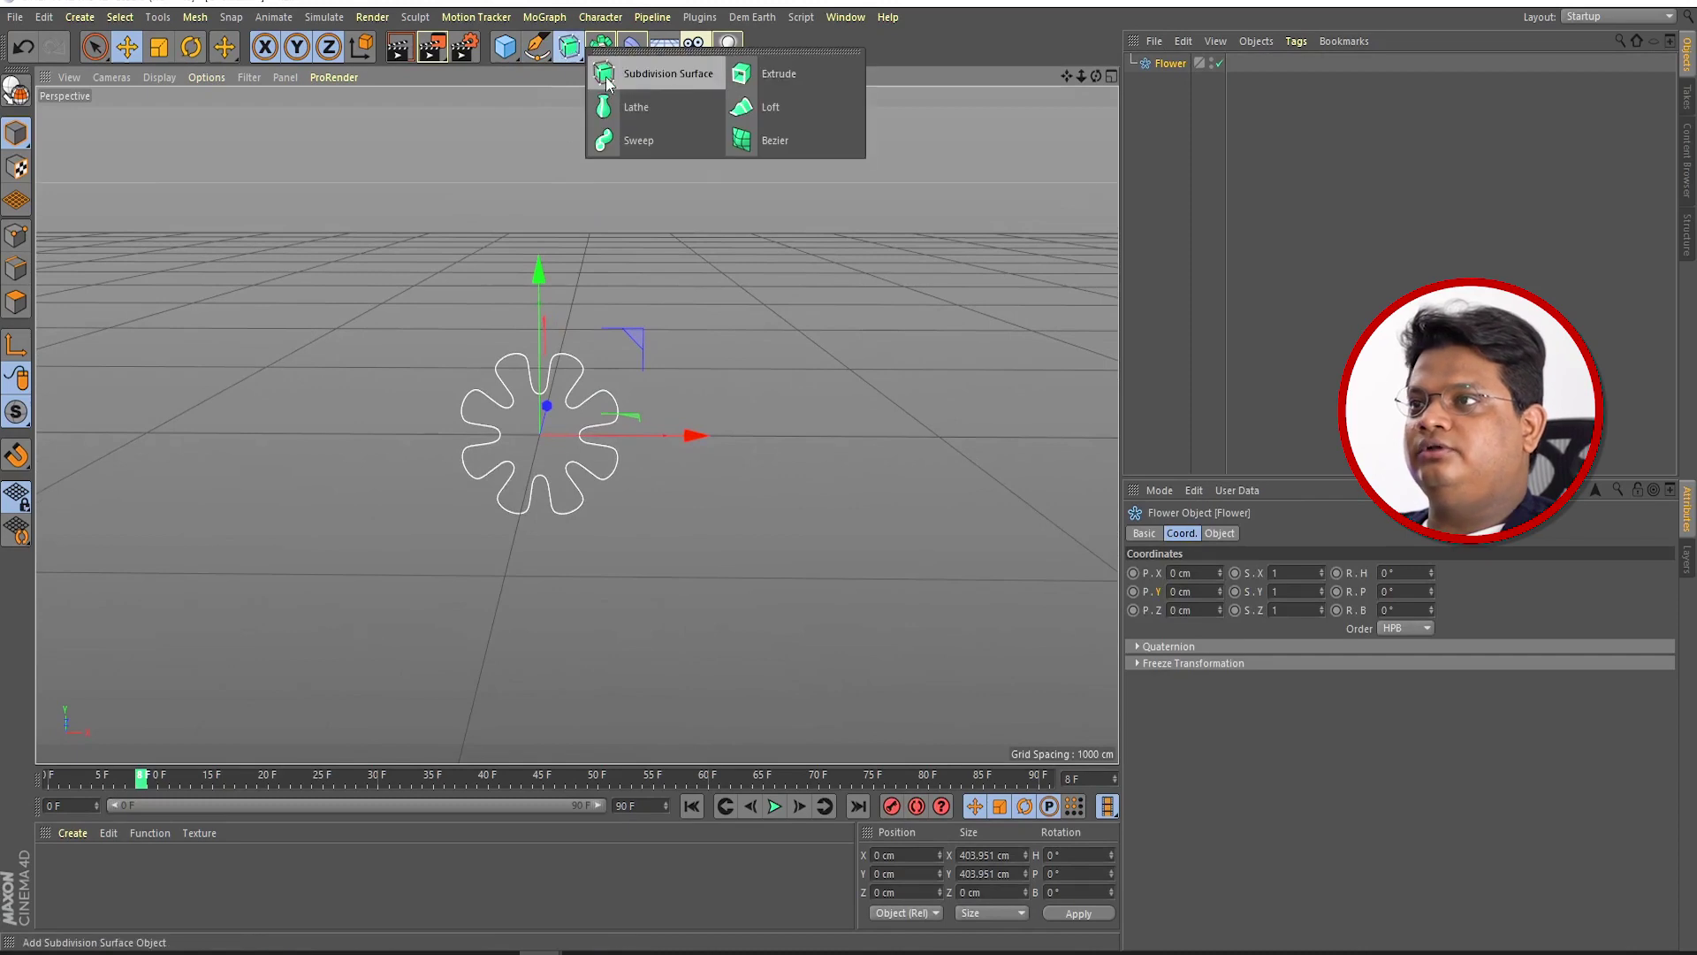
left_click(754, 78, "alt")
mouse_move(672, 530)
left_mouse_down("alt")
mouse_move(544, 631)
mouse_move(720, 503)
mouse_move(566, 527)
mouse_move(647, 567)
mouse_move(693, 550)
mouse_move(636, 530)
left_mouse_up("alt")
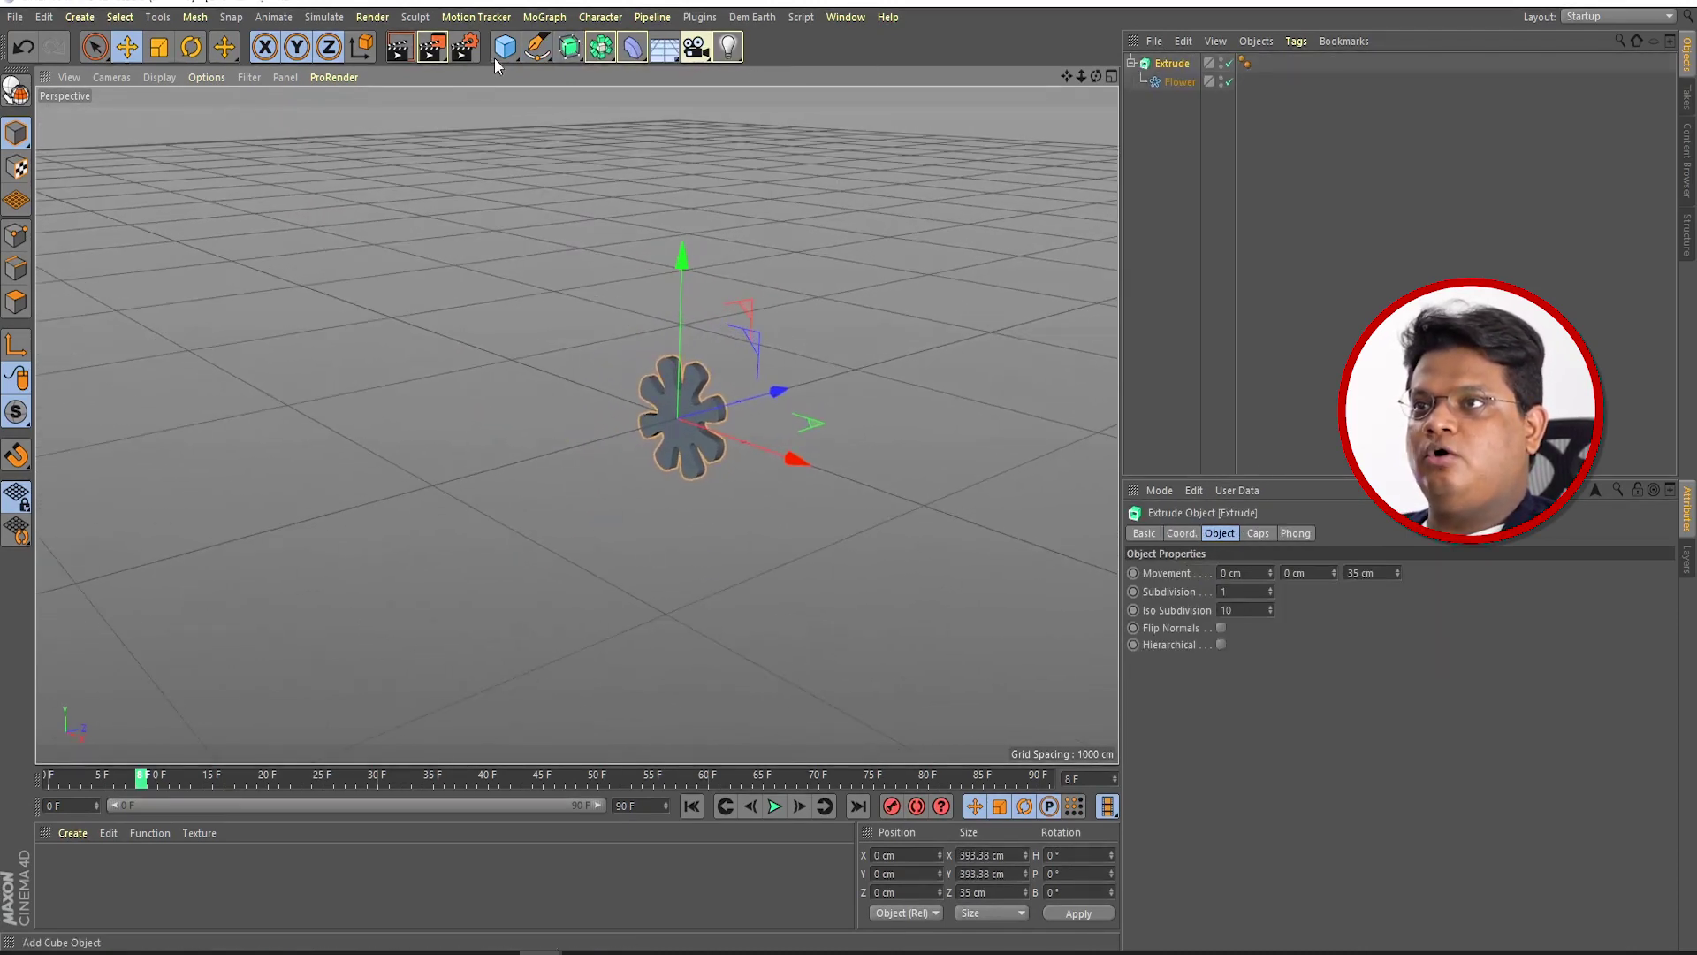
Step: Add a Cube and move it along Z to about -905.8 cm, left of the flower gear
left_click(505, 48)
left_click_drag(771, 398, 631, 472)
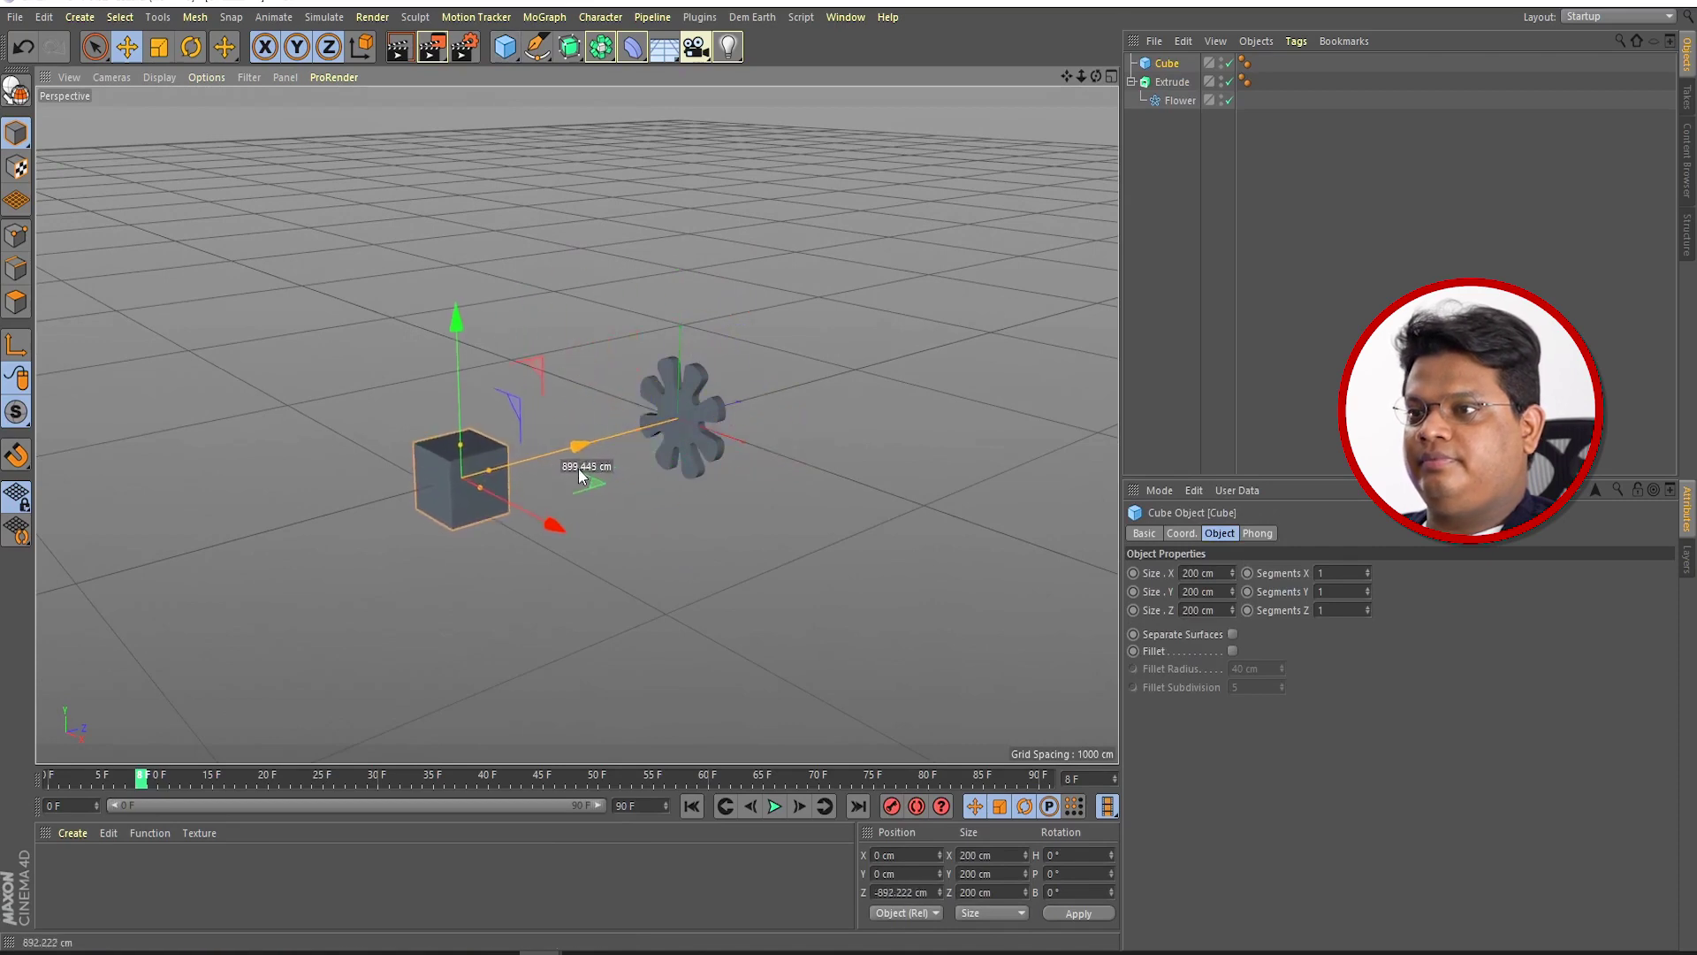
left_click(410, 495)
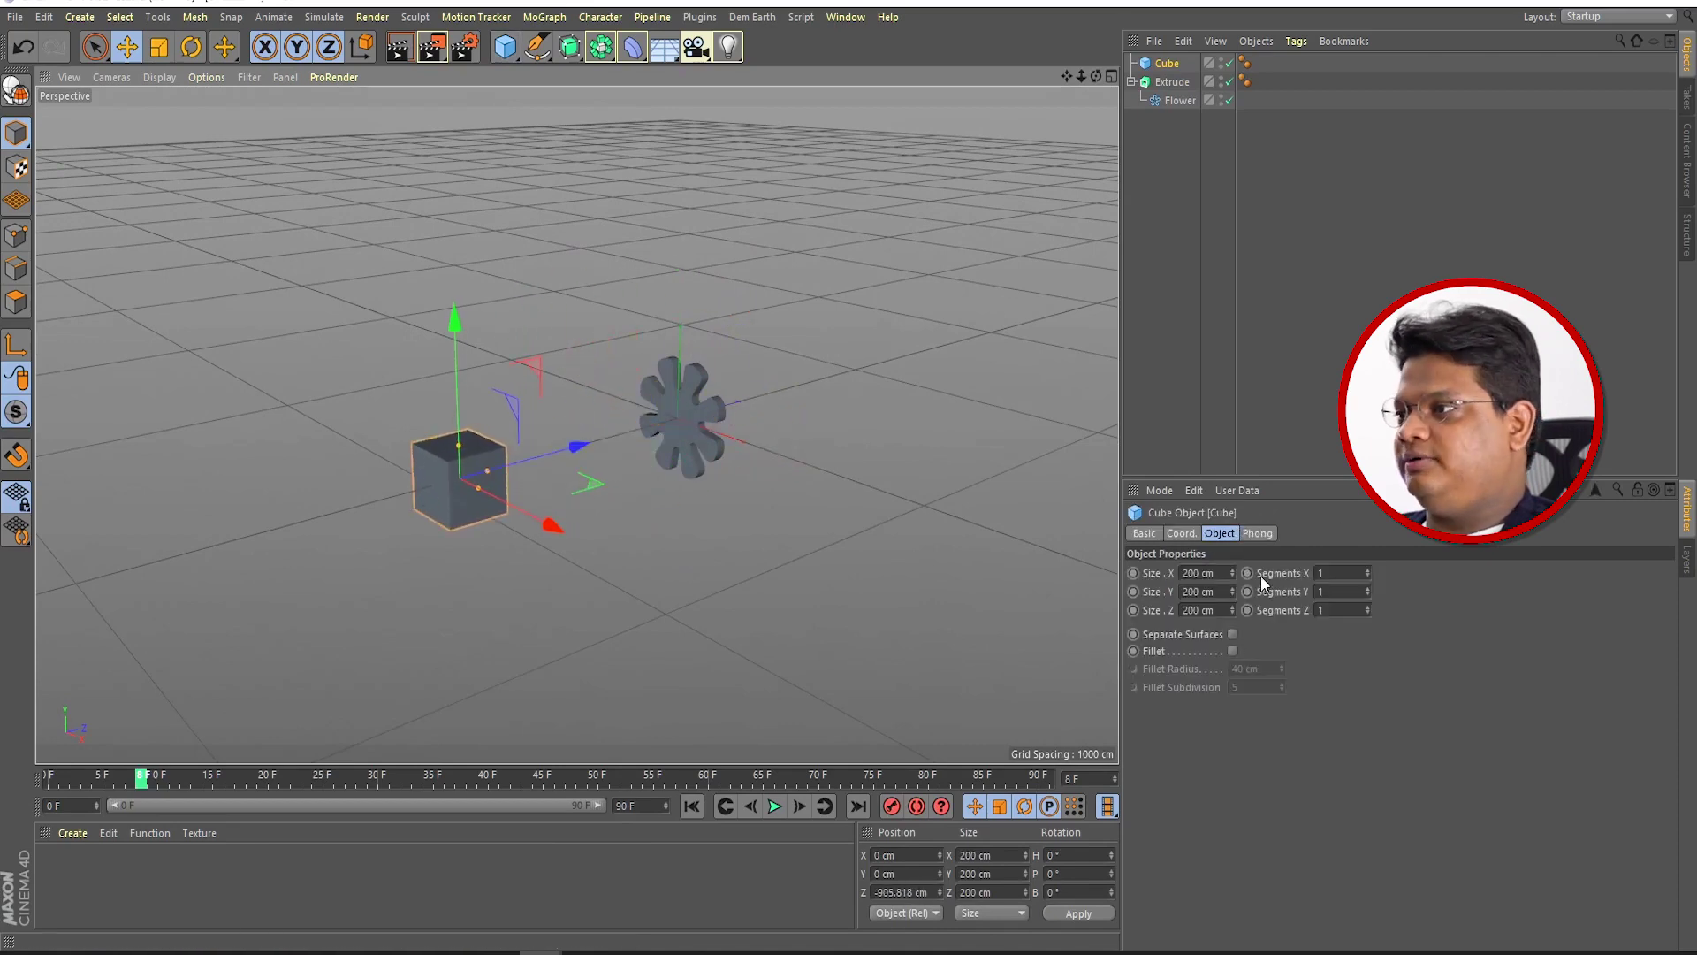
left_click(1179, 534)
Step: Test-rotate the cube's pitch and bank in the Coord. tab, bringing bank back to 0°
left_click_drag(1430, 589, 1437, 601)
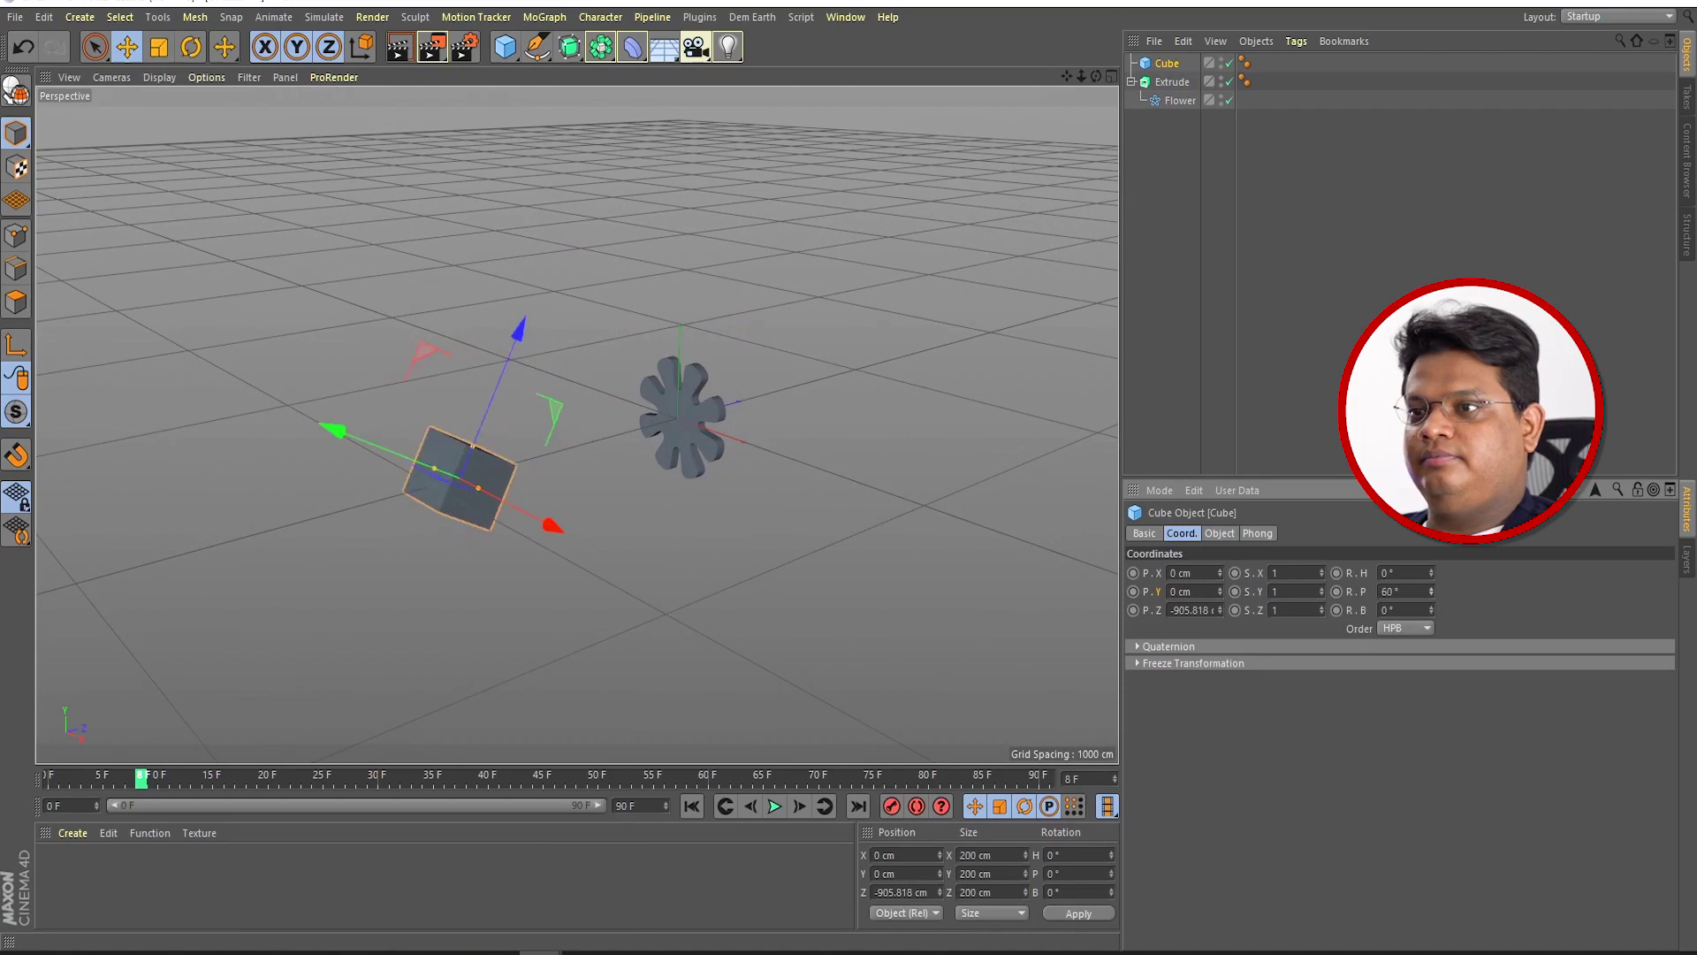
key("ctrl+z")
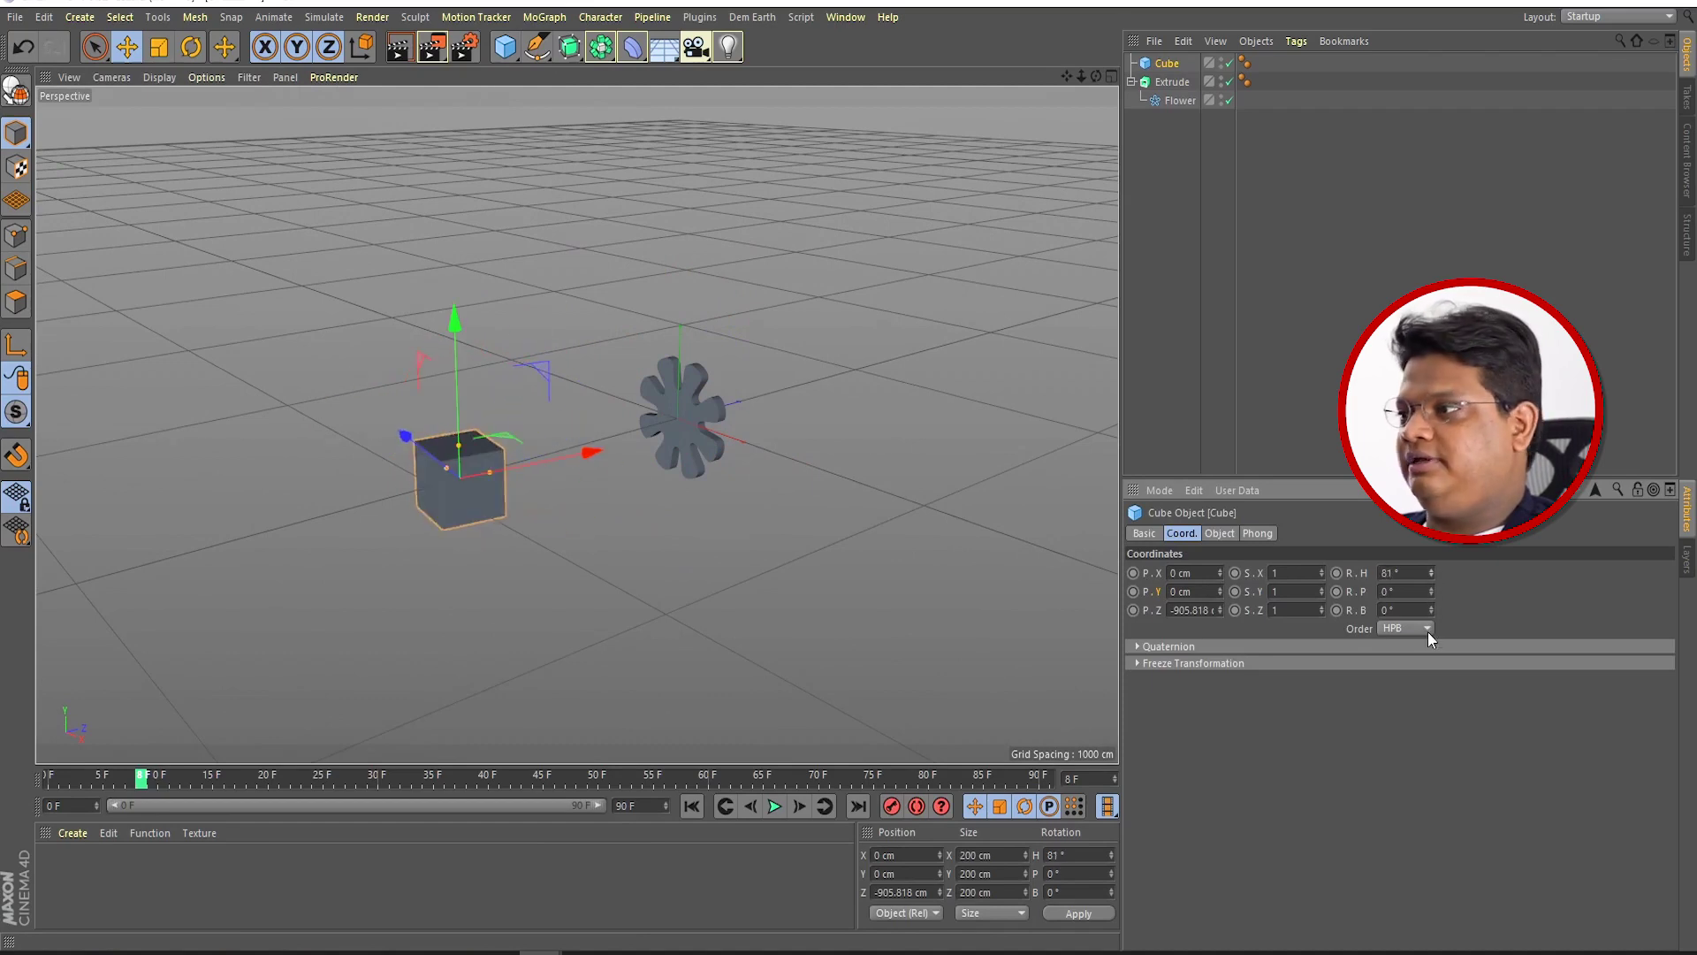
left_click_drag(1431, 611, 1431, 584)
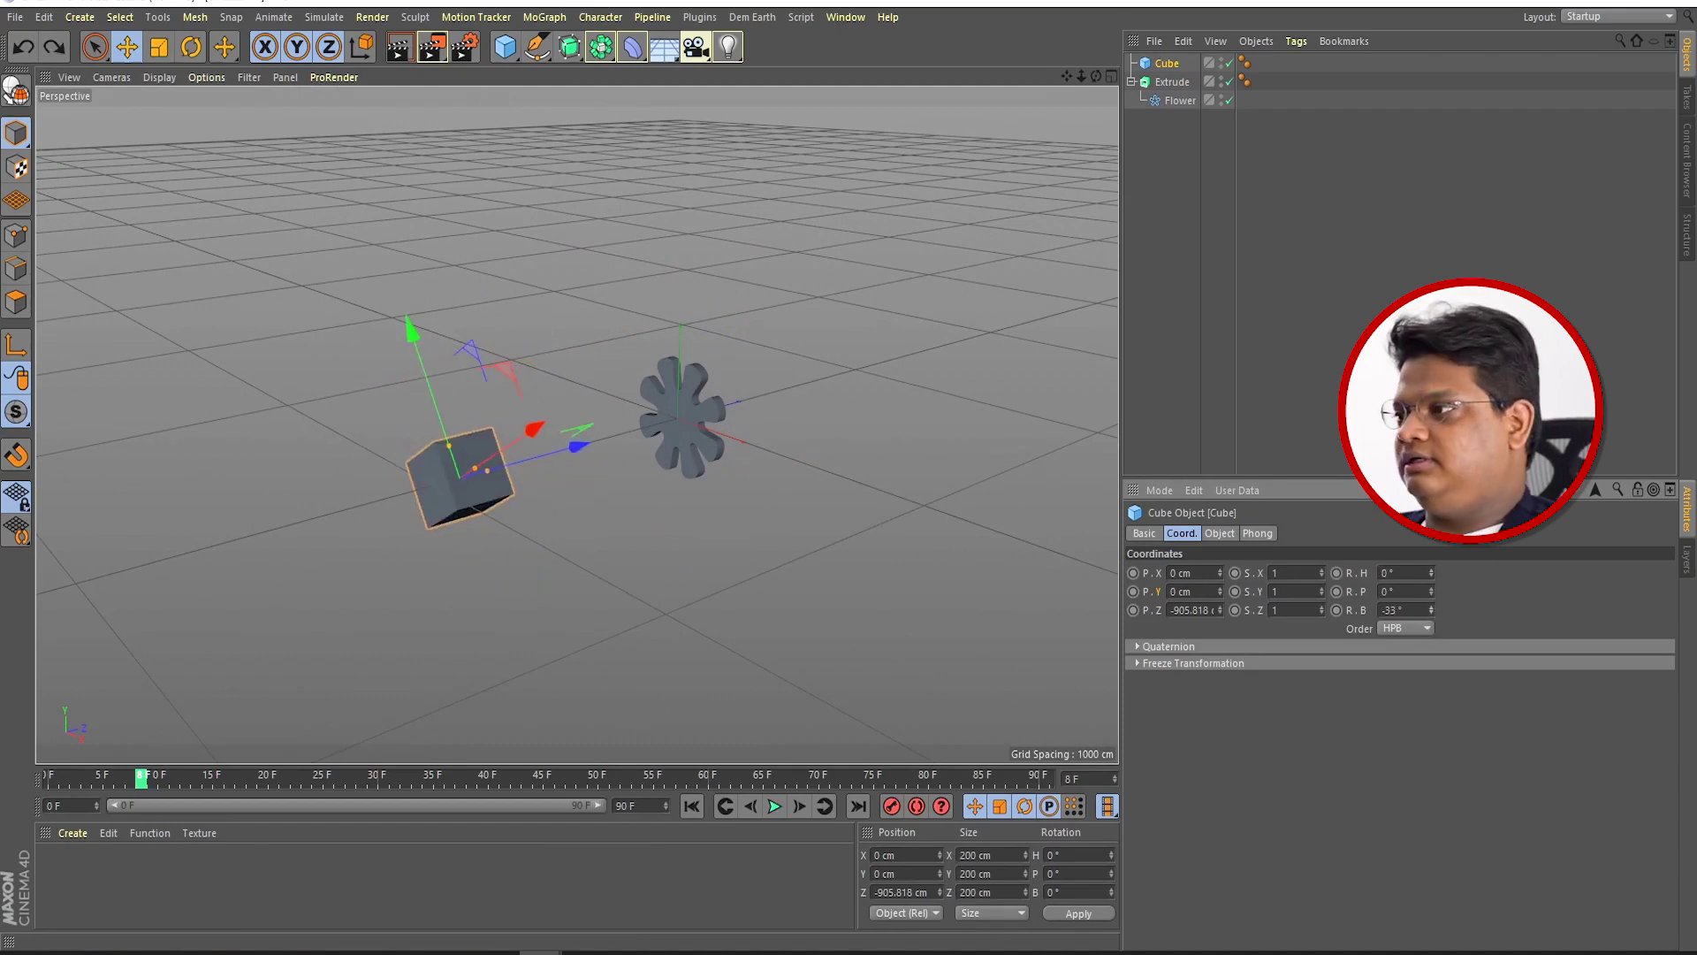
left_click_drag(1431, 610, 1416, 719)
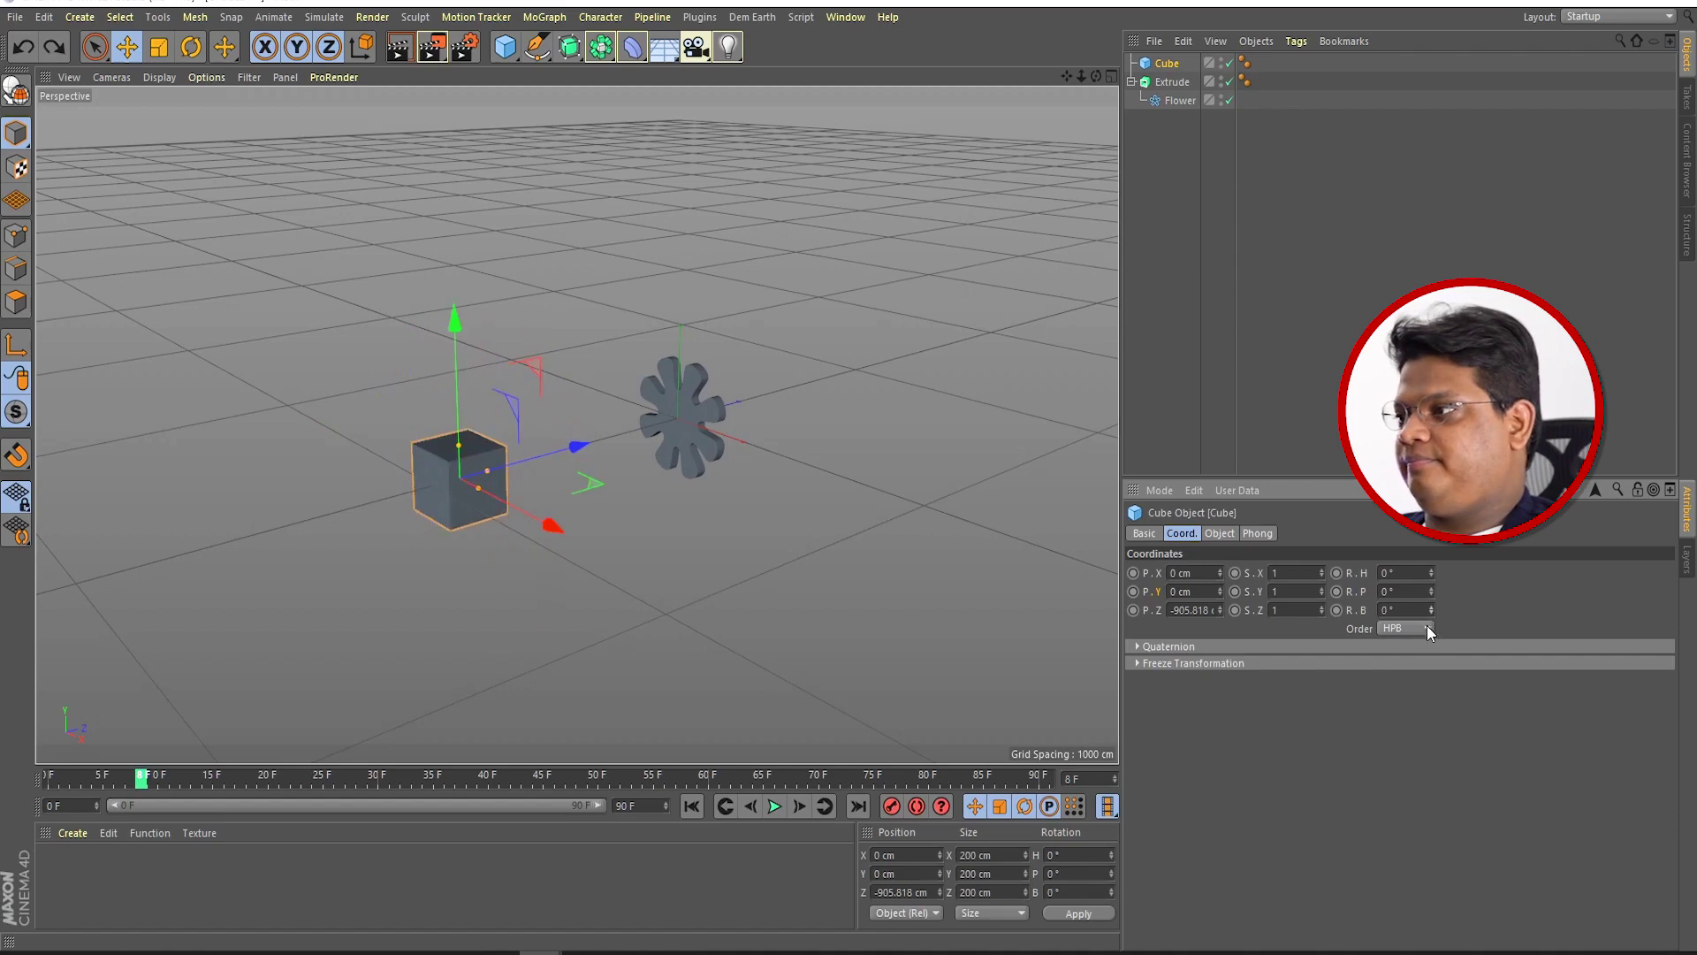
left_click_drag(1432, 610, 1432, 513)
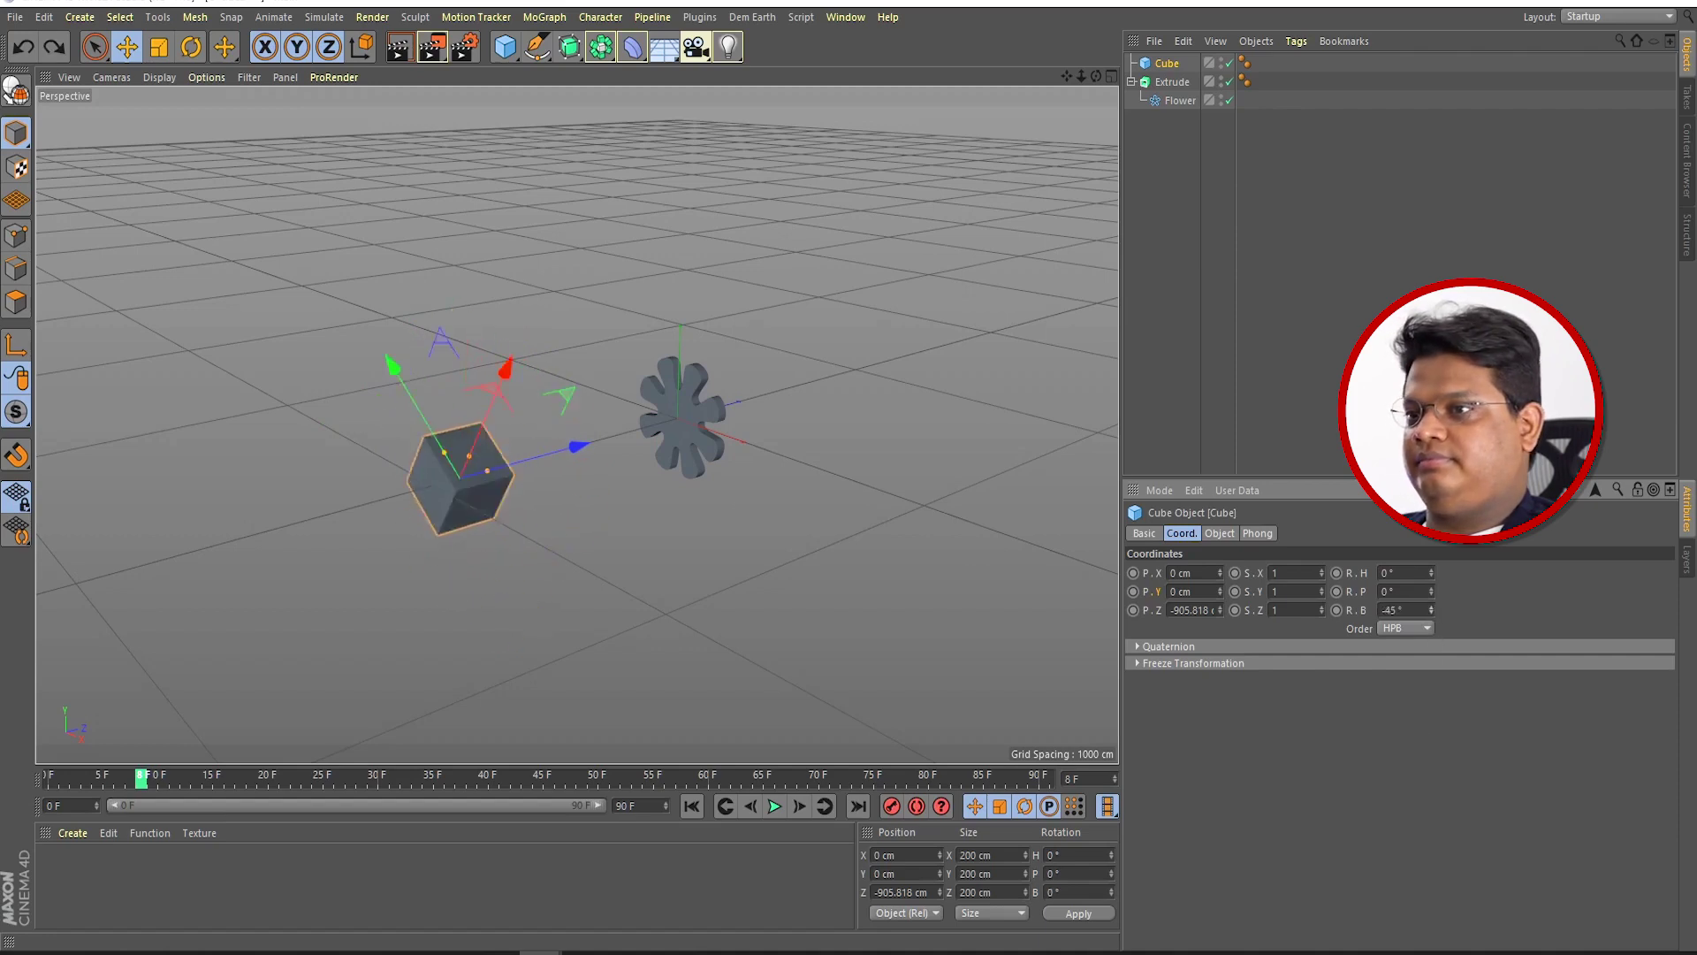
left_click_drag(1432, 609, 1398, 624)
right_click(1361, 603)
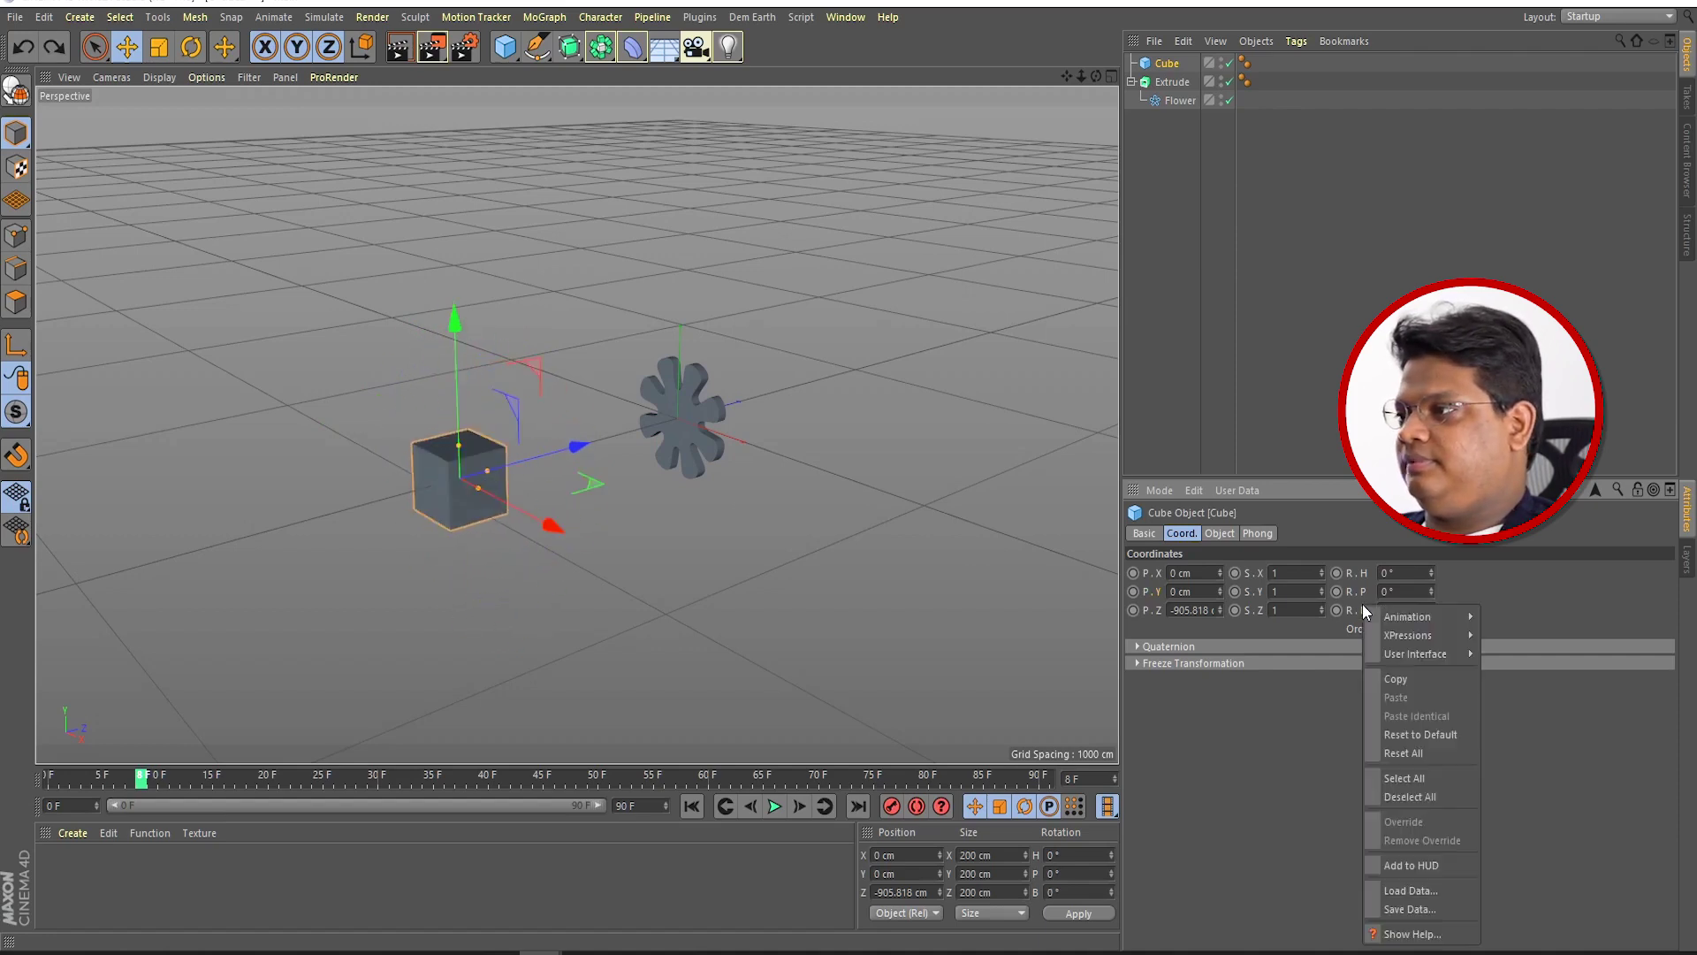
Step: Make the cube's R.B the XPresso driver and the flower Extrude's R.B driven (relative)
mouse_move(1408, 634)
left_click(1529, 633)
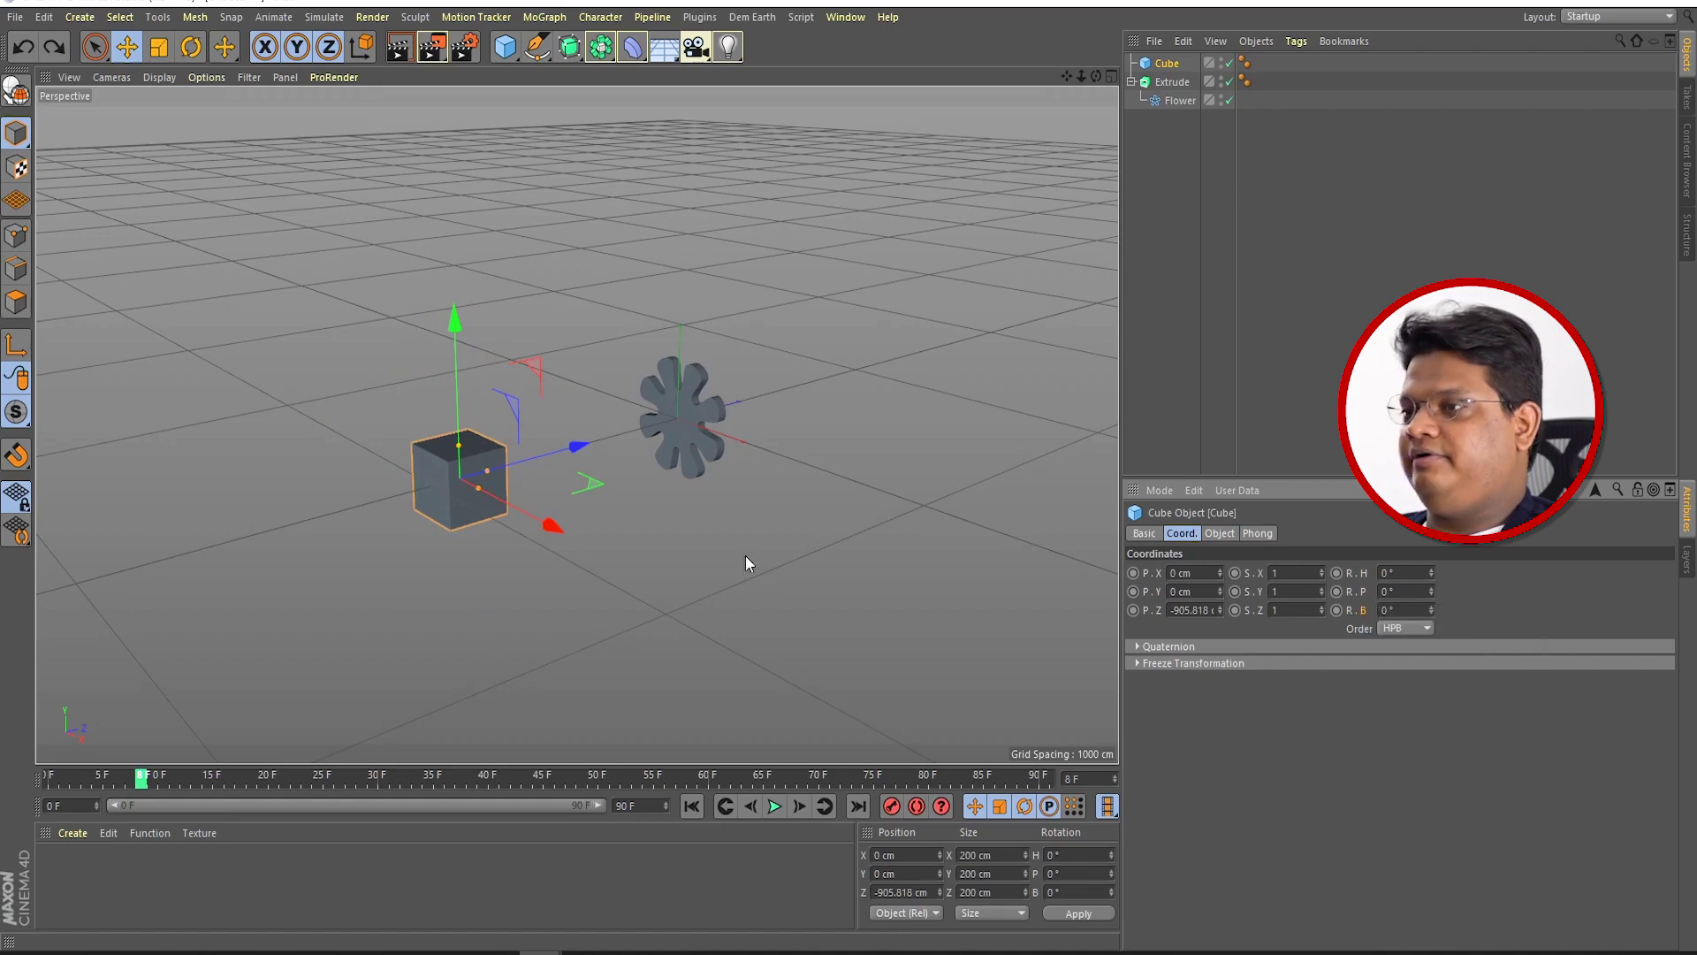
left_click(704, 413)
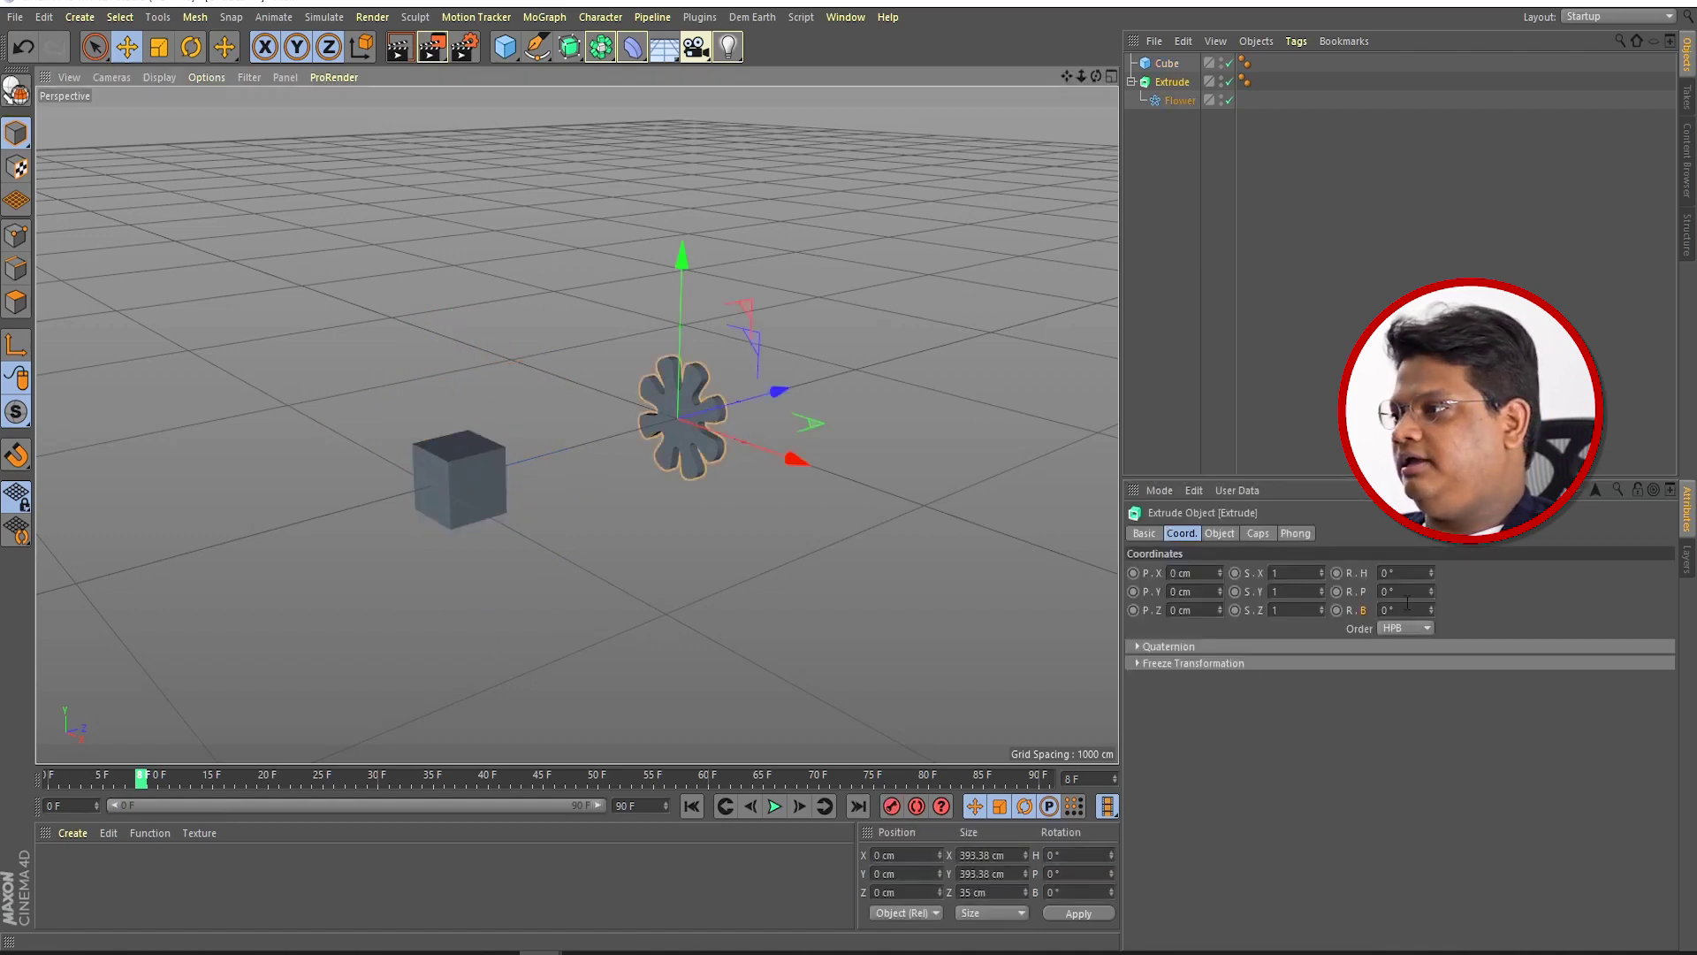
left_click_drag(1434, 608, 1408, 661)
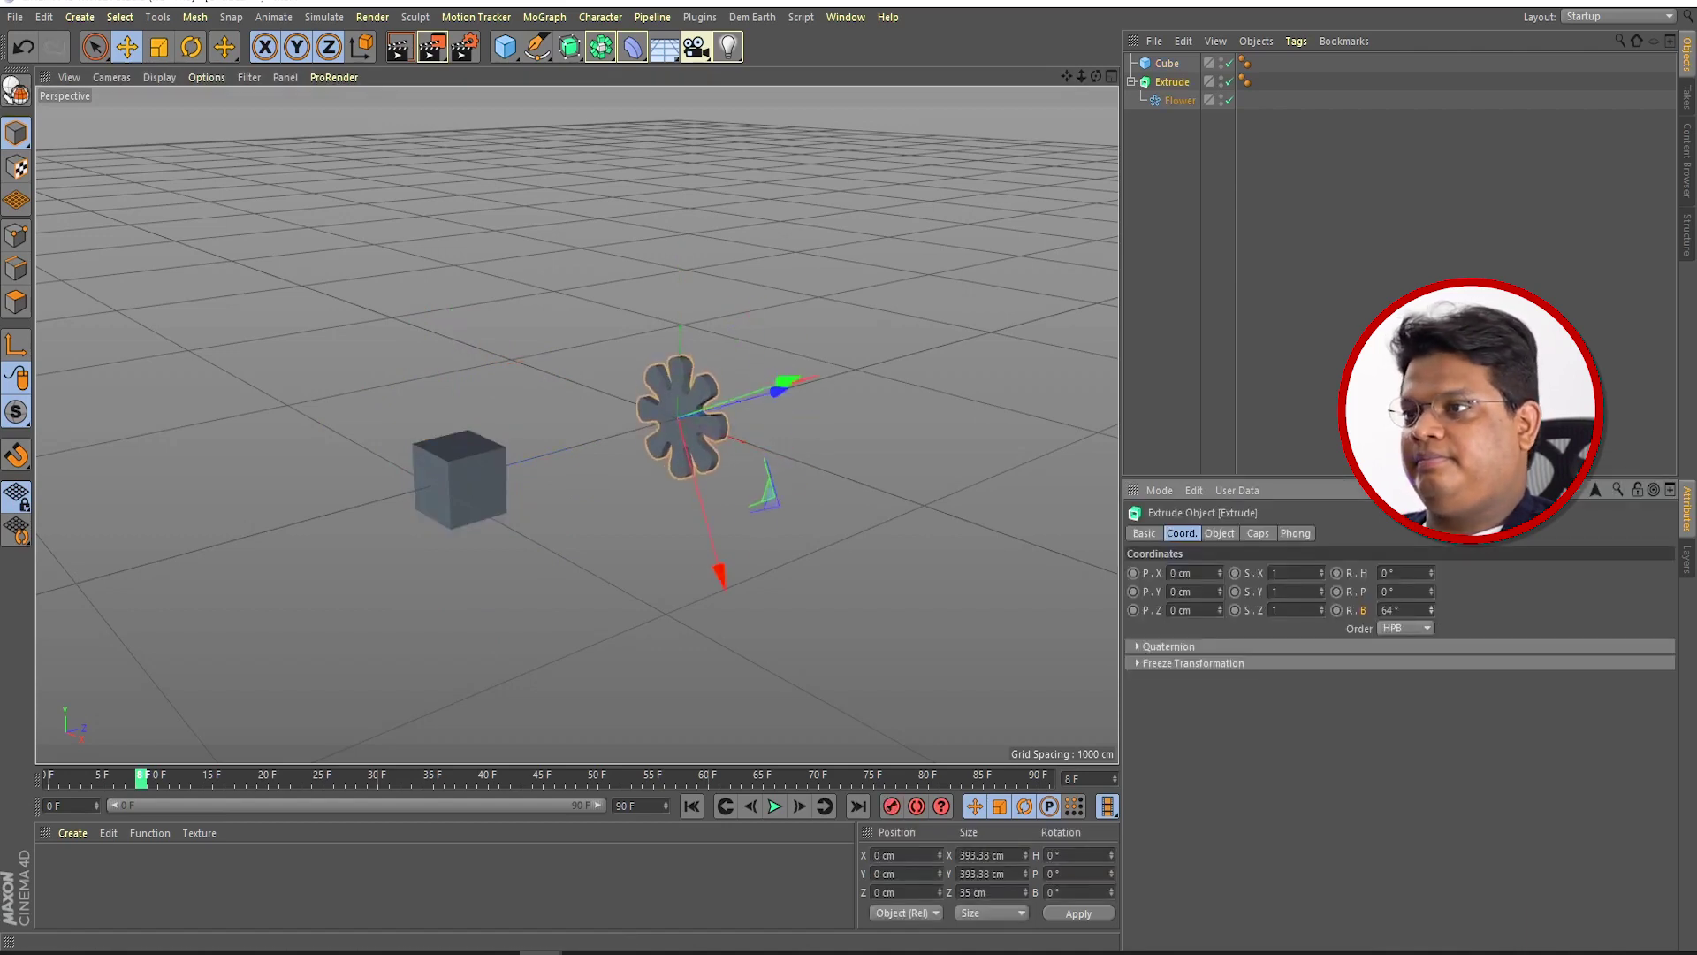
right_click(1365, 608)
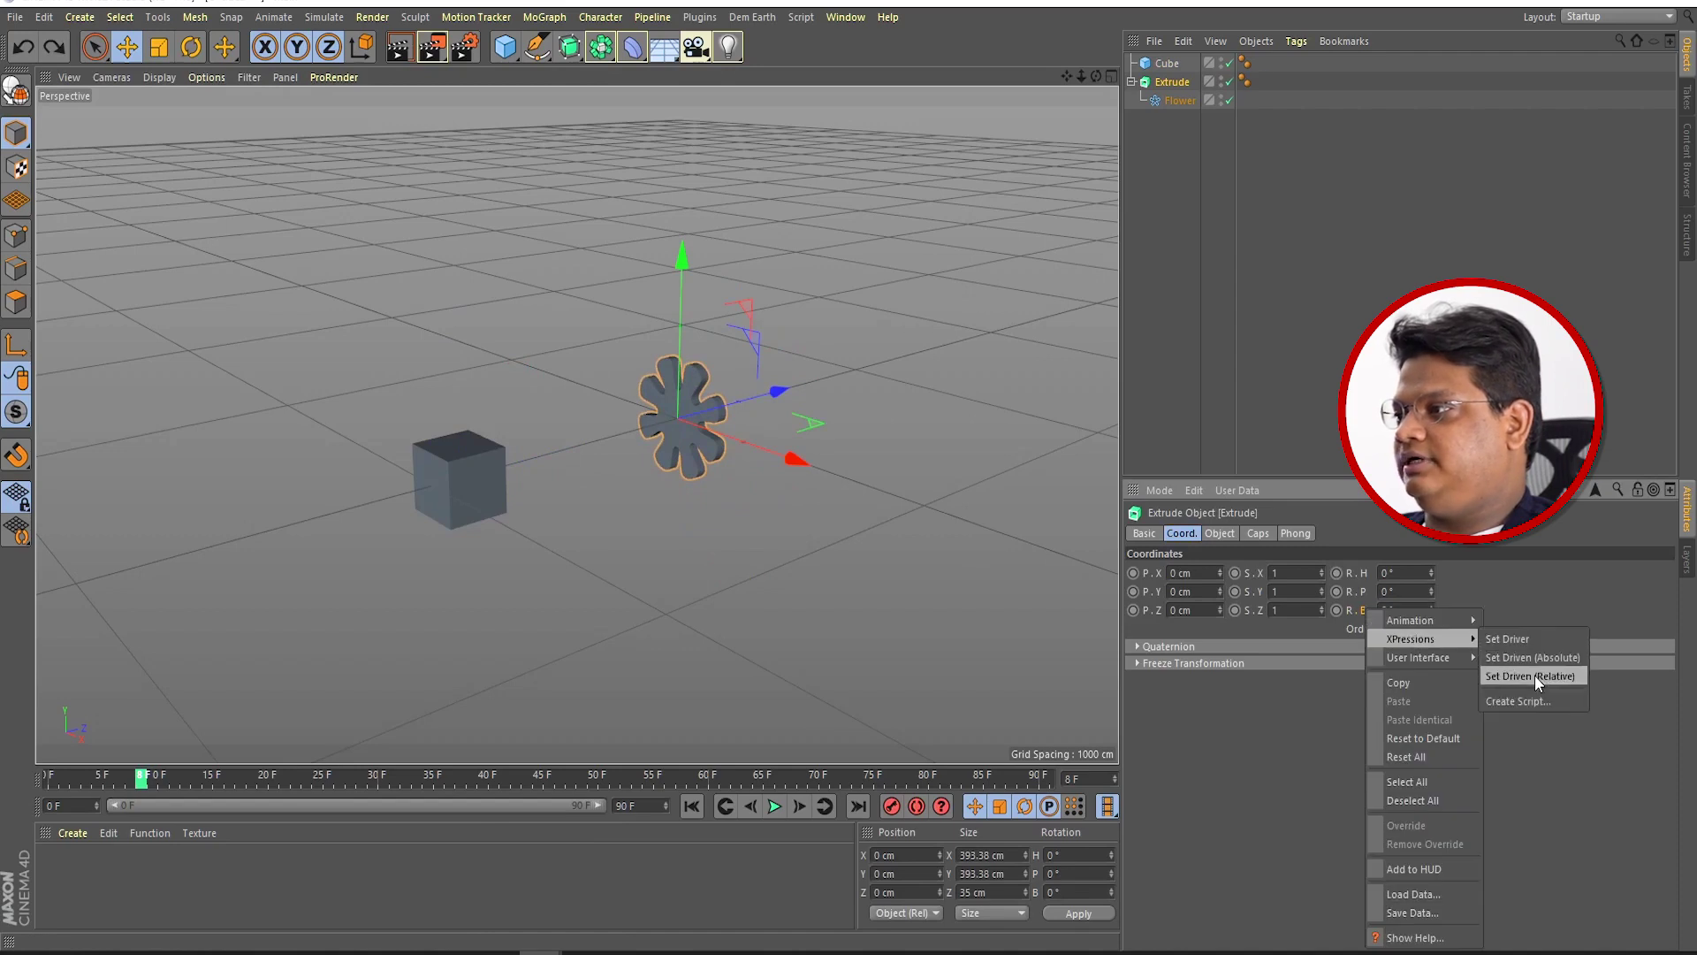
left_click(1535, 675)
Step: Spin the cube to confirm the flower follows, then undo and reselect the flower
left_click(426, 474)
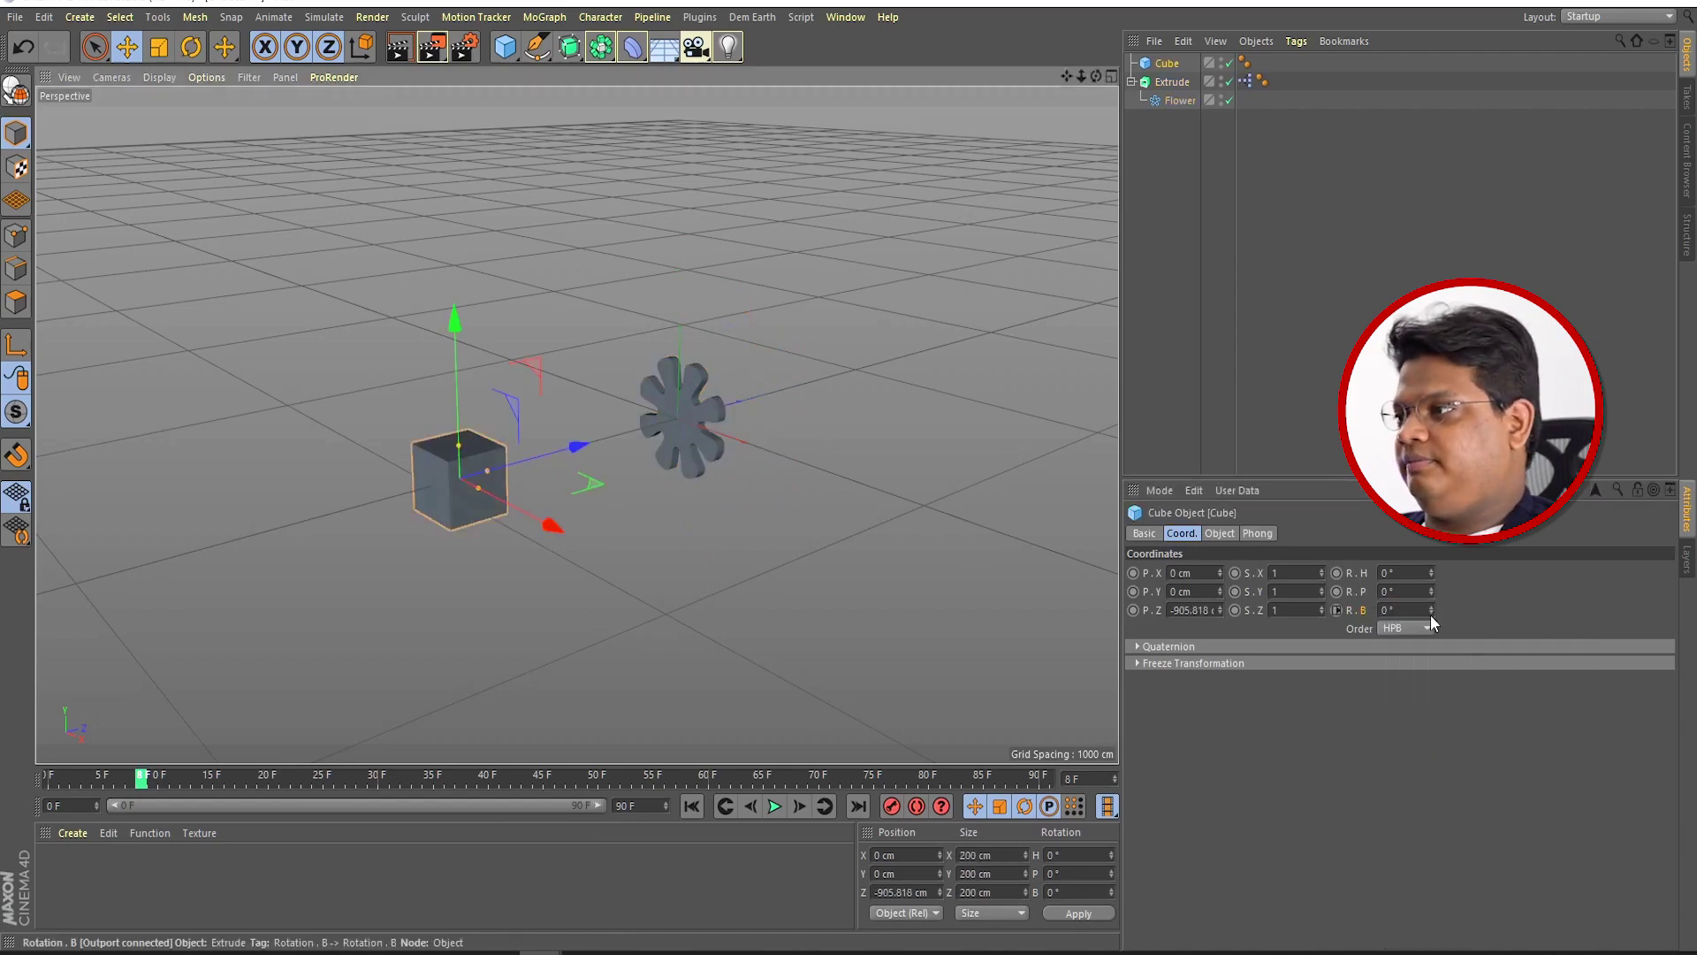
left_click_drag(1431, 610, 1431, 521)
key("ctrl+z")
left_click(1175, 81)
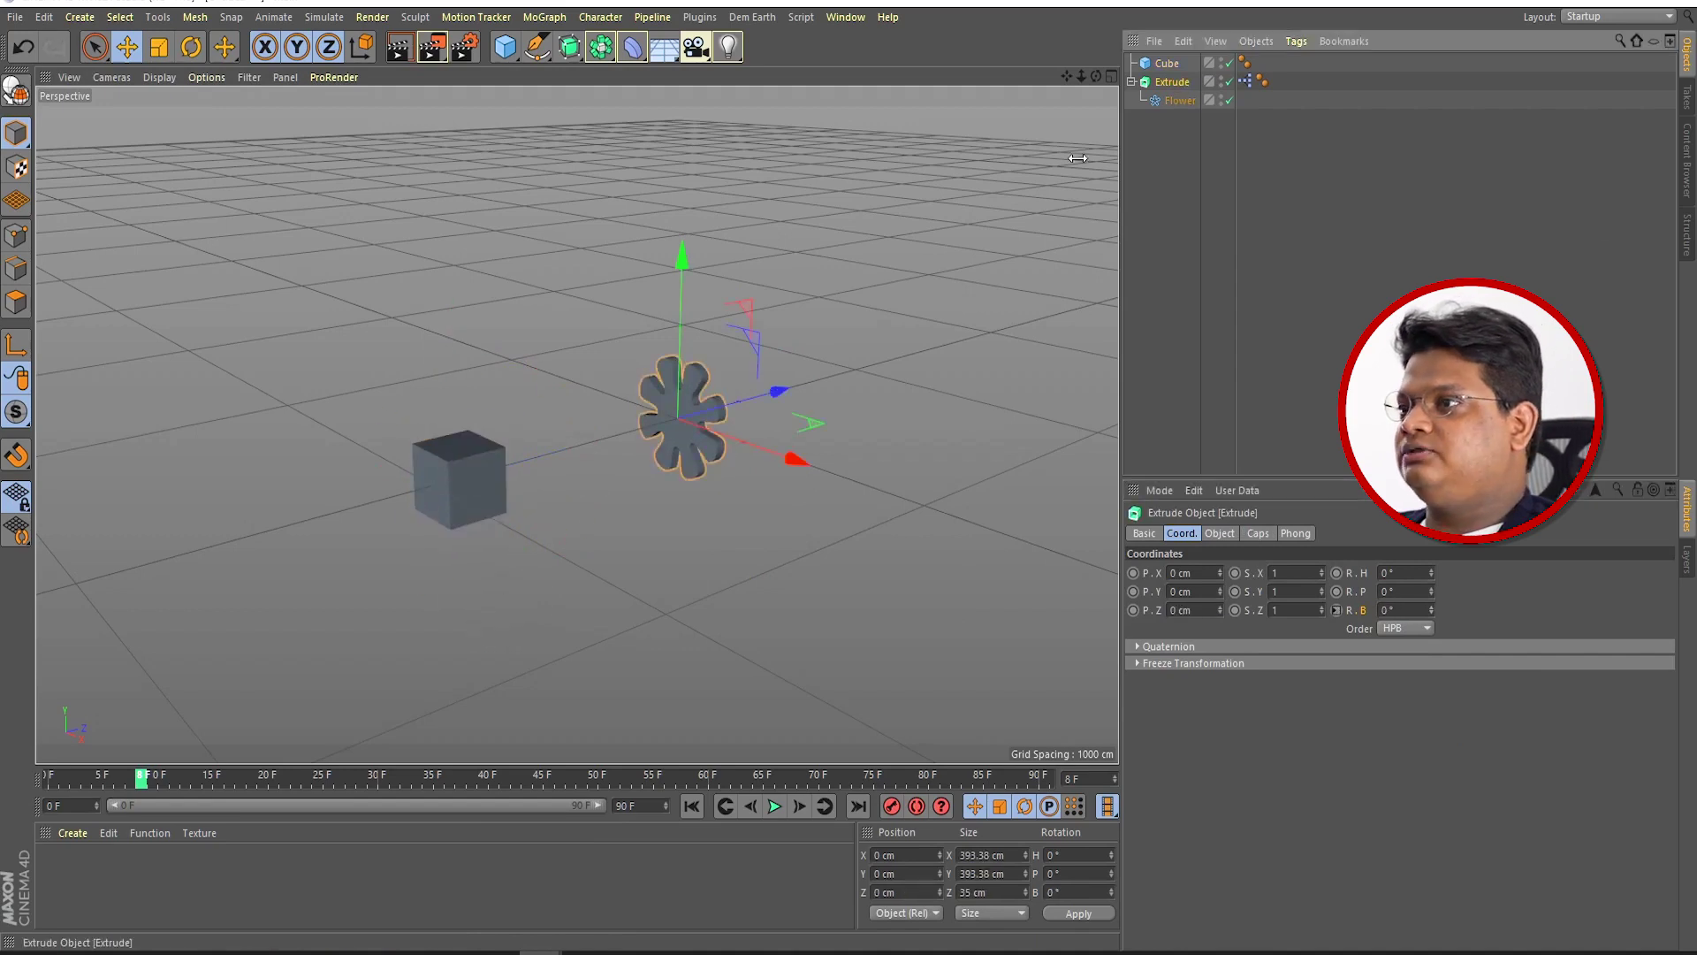
middle_click_drag(925, 485, 831, 506, "alt")
Step: Duplicate the flower extrusion into copies placed in a row along Z
key("ctrl+c")
key("ctrl+v")
left_click_drag(697, 406, 813, 373)
key("ctrl+v")
key("ctrl+v")
key("ctrl+v")
key("ctrl+v")
Step: Rotate the cube to check the flower copies follow, then undo the rotation
left_click(359, 497)
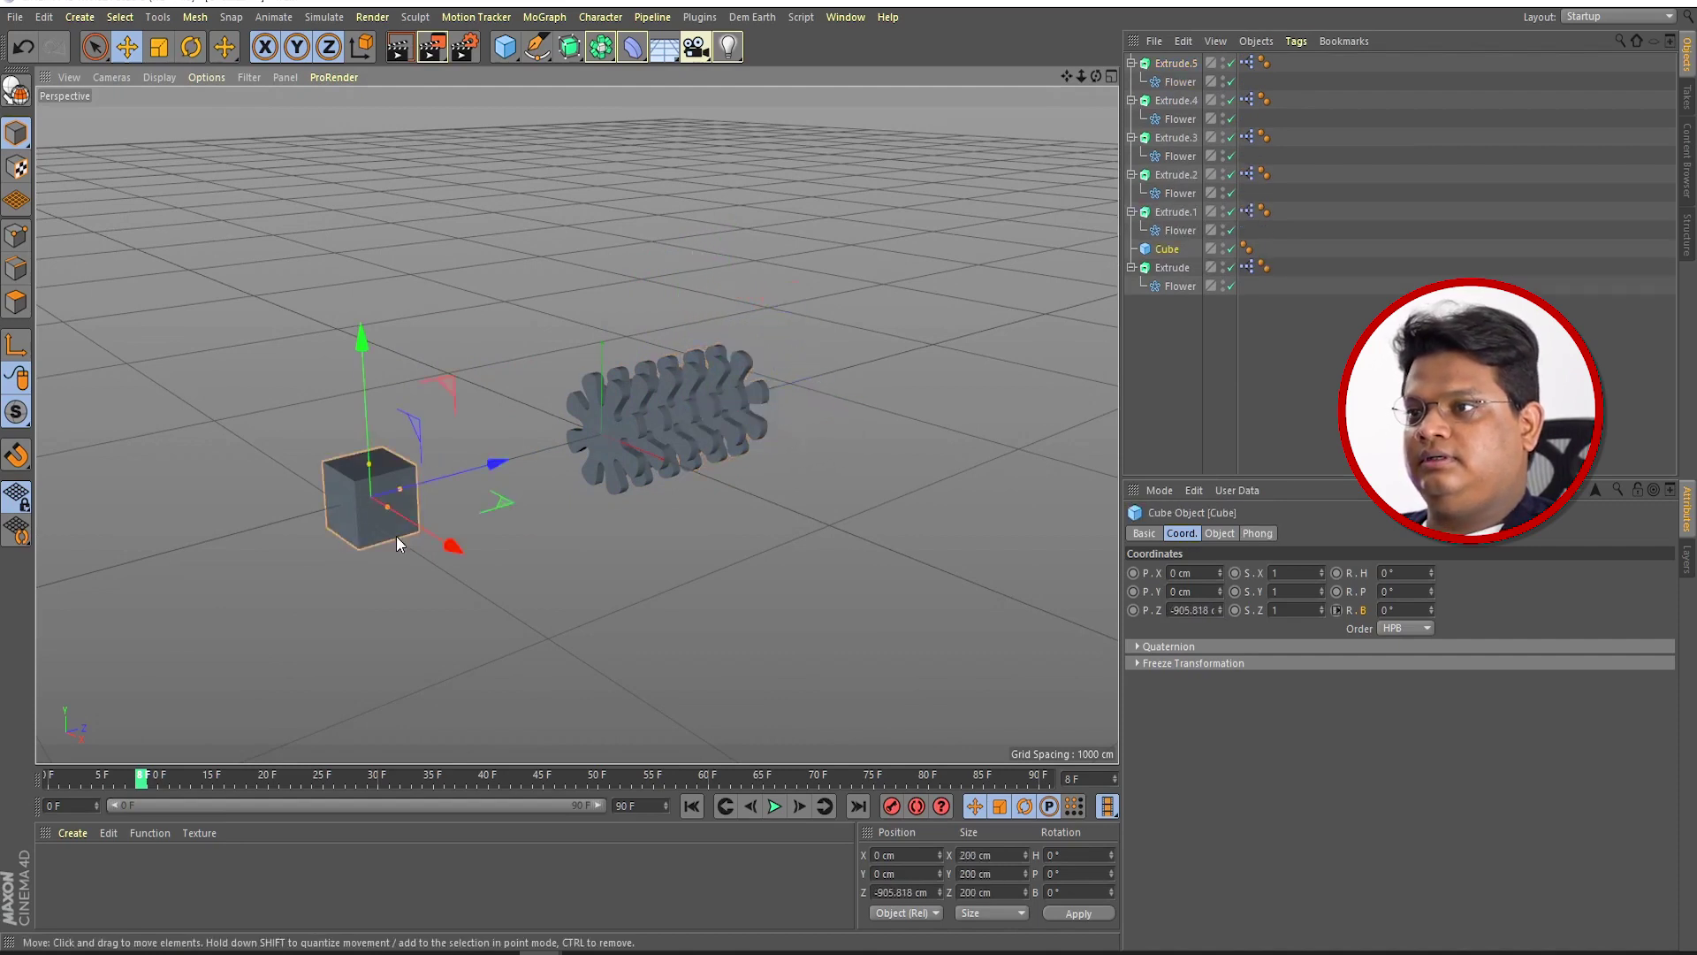
scroll(599, 594, "up", 3)
scroll(580, 619, "up", 3)
scroll(580, 619, "up", 2)
left_click_drag(1431, 610, 1431, 610)
key("ctrl+z")
key("ctrl+z")
key("ctrl+z")
key("ctrl+z")
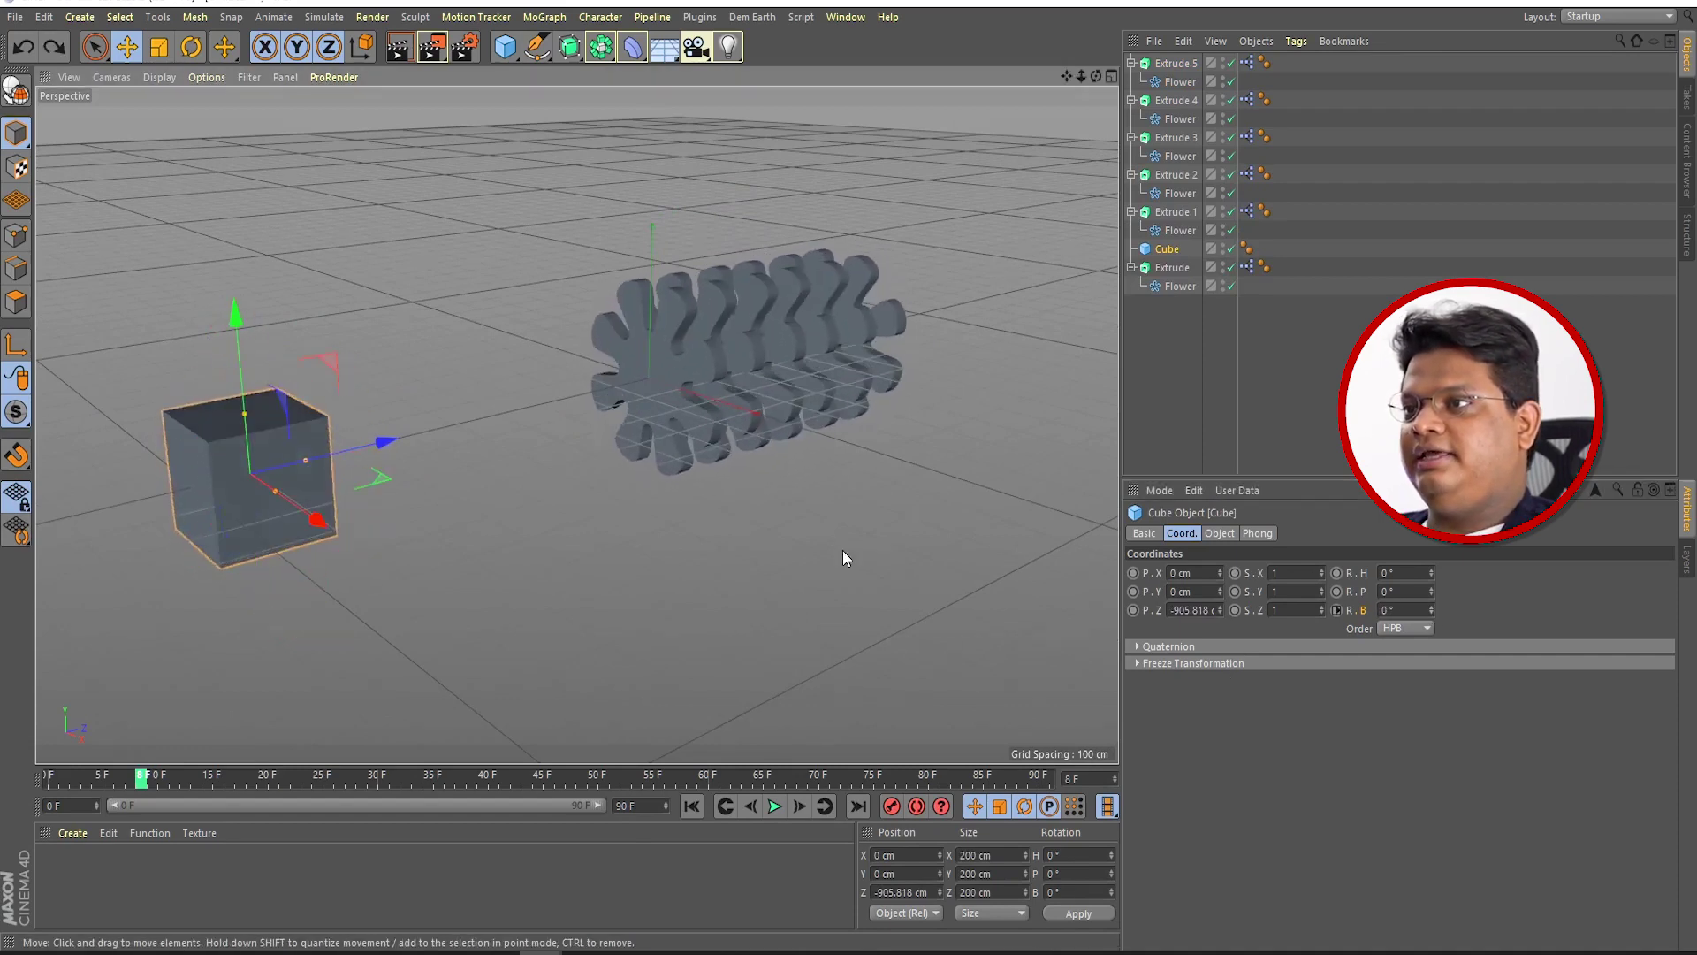
scroll(734, 508, "up", 2)
scroll(530, 486, "up", 2)
scroll(619, 398, "up", 2)
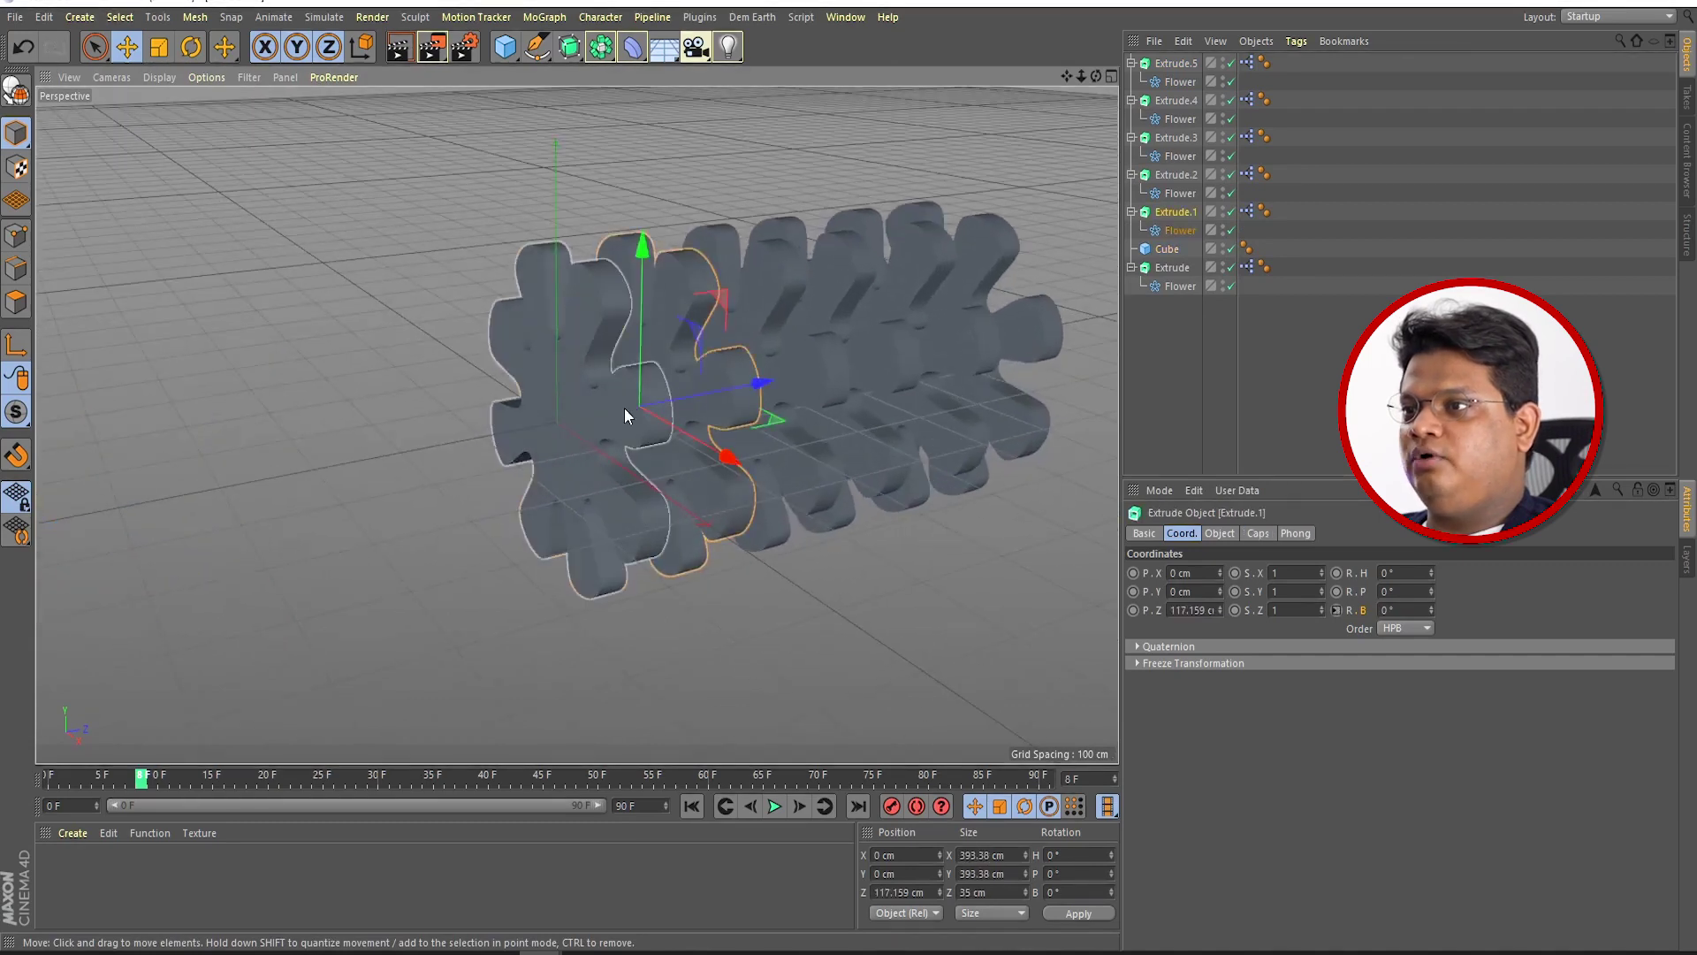
Step: Select each flower copy in turn through Extrude.5, then the original Extrude
left_click(778, 364)
left_click(835, 359)
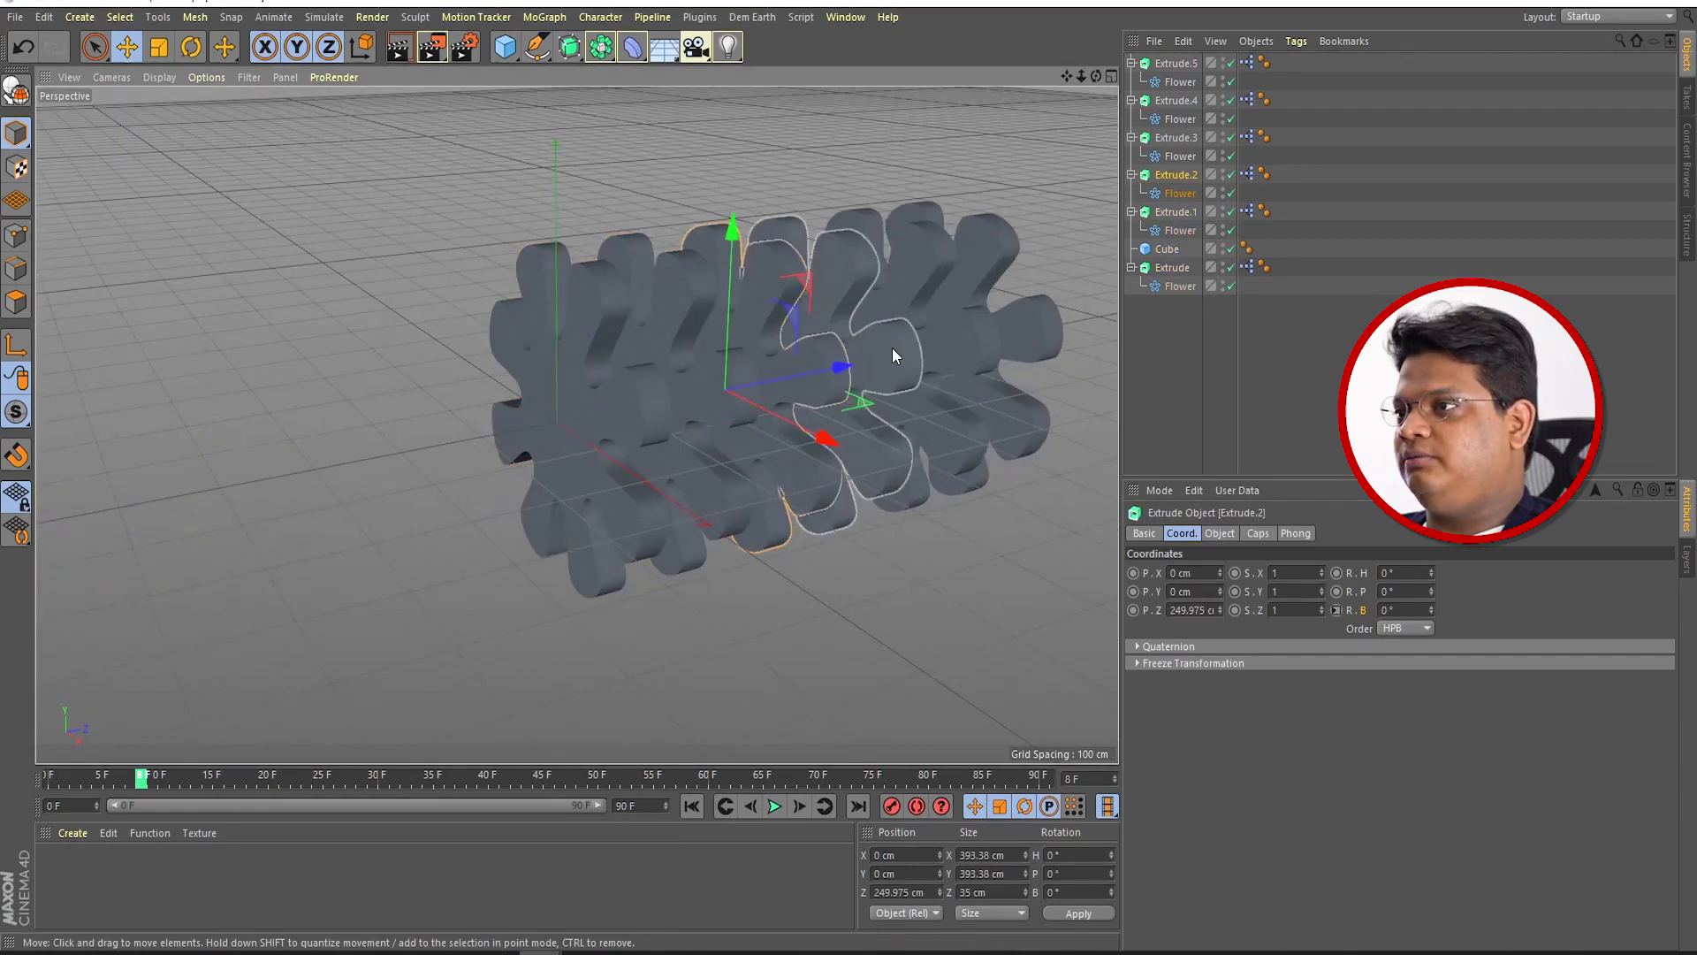
left_click(977, 345)
scroll(575, 495, "down", 3)
scroll(459, 517, "down", 1)
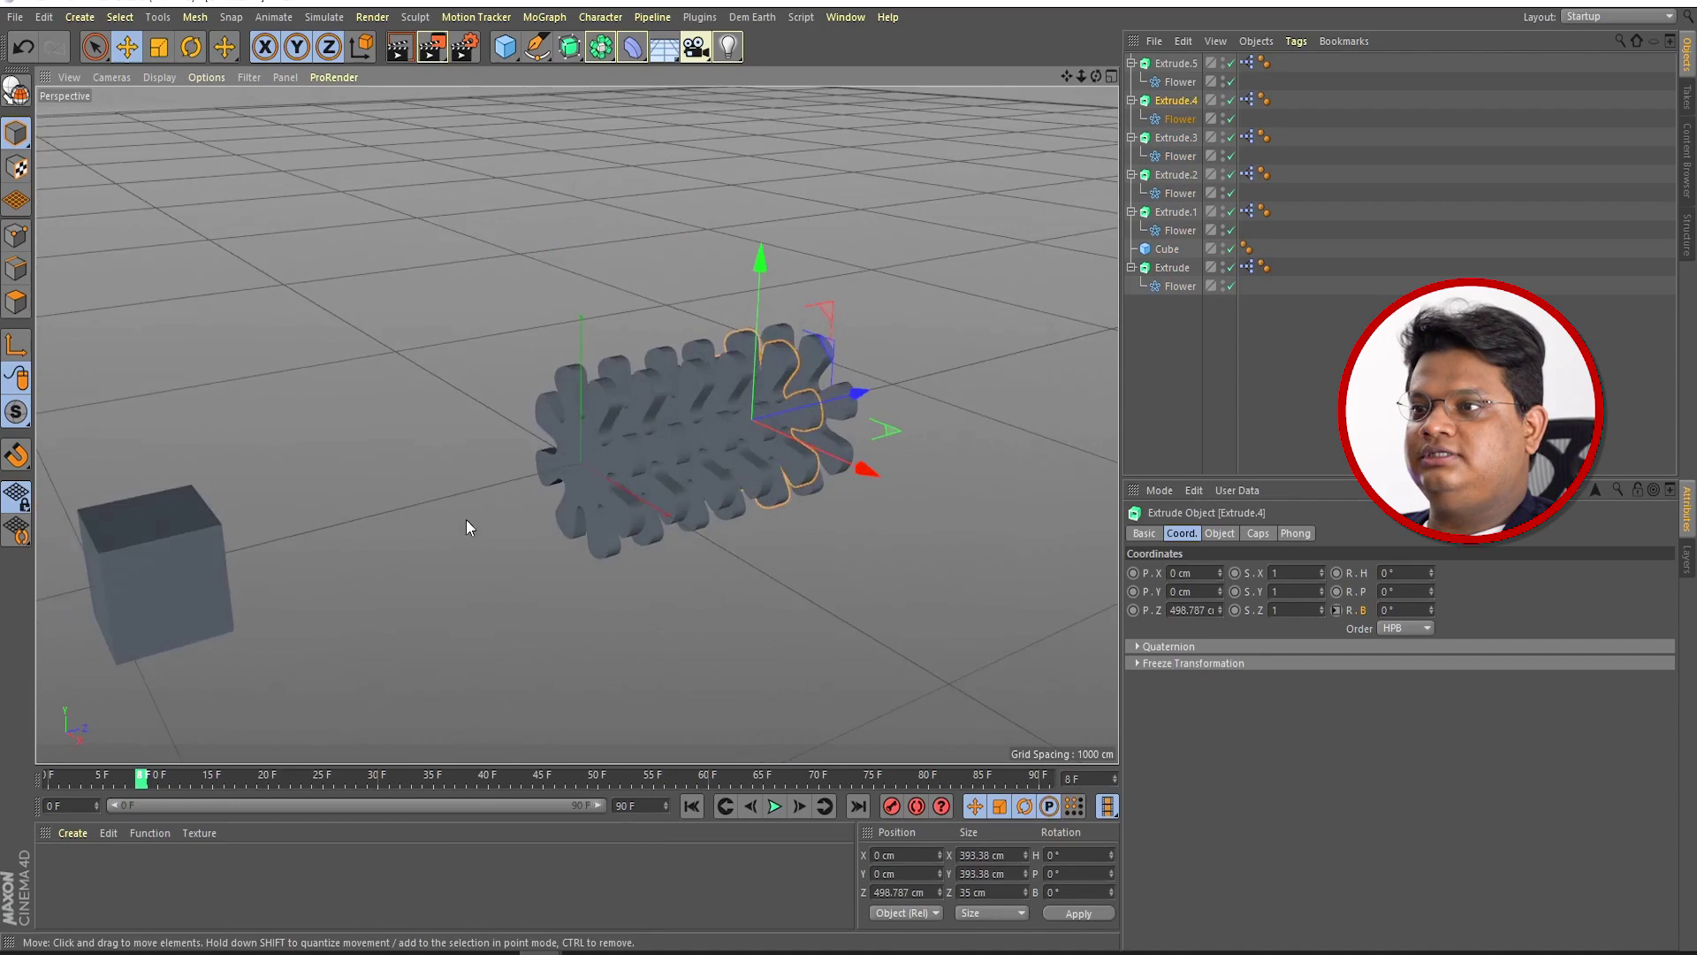
left_click_drag(459, 518, 756, 518, "alt")
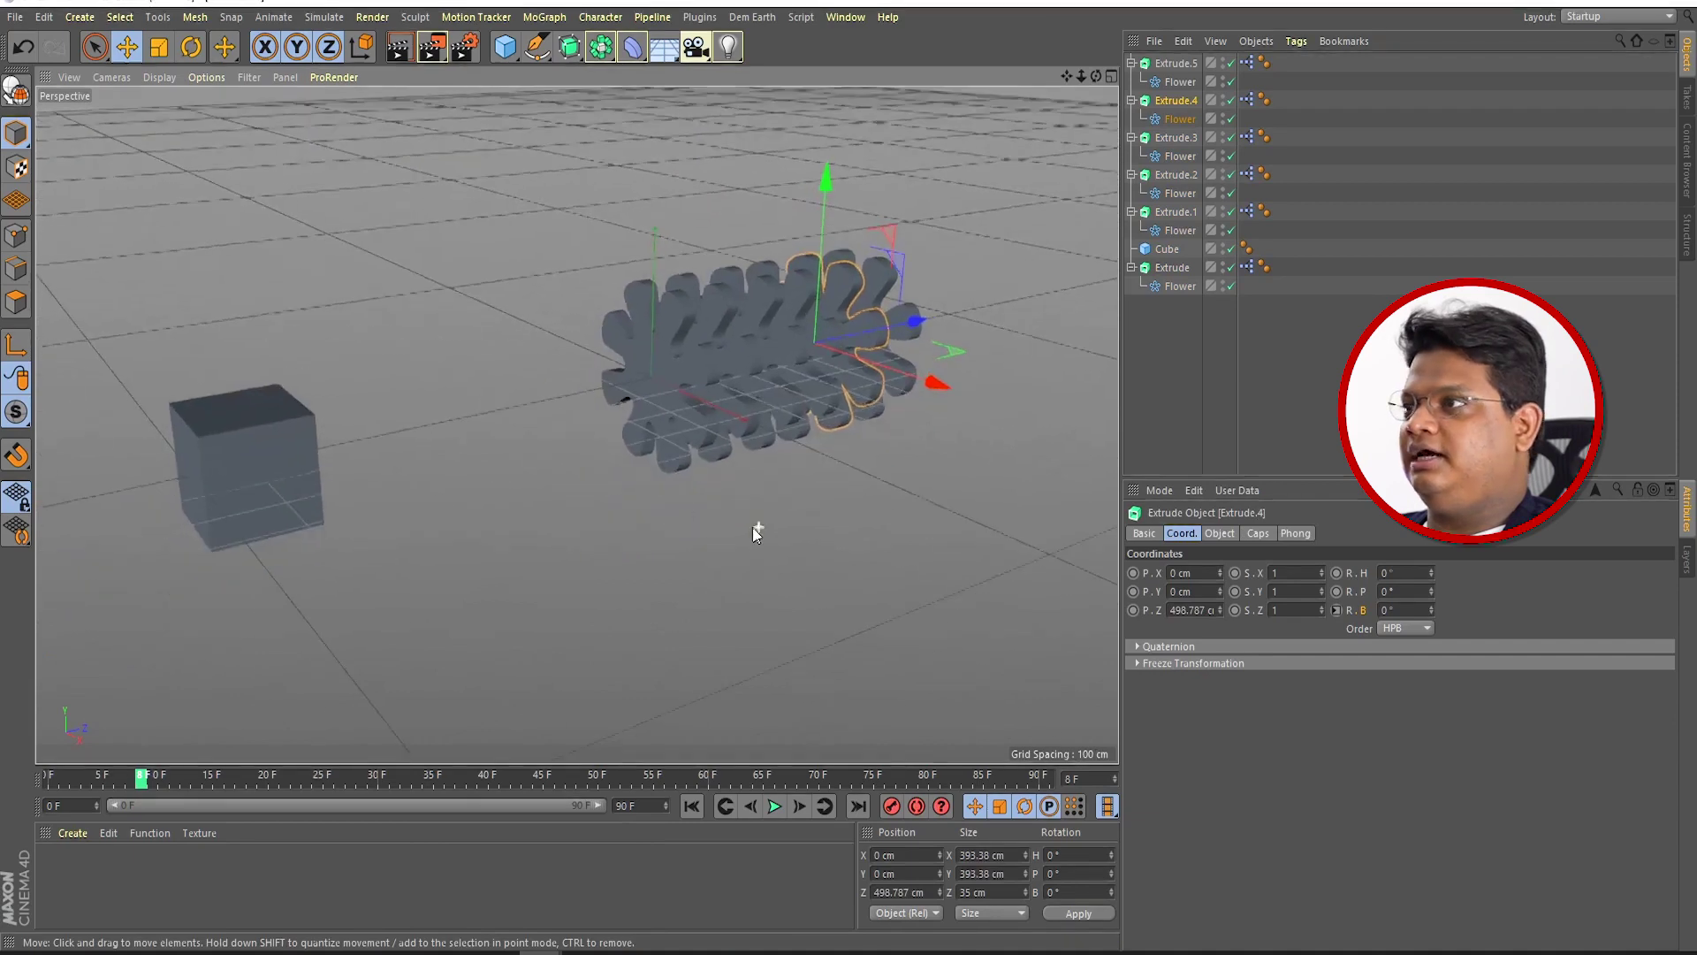
left_click(1169, 66)
left_click(1172, 267)
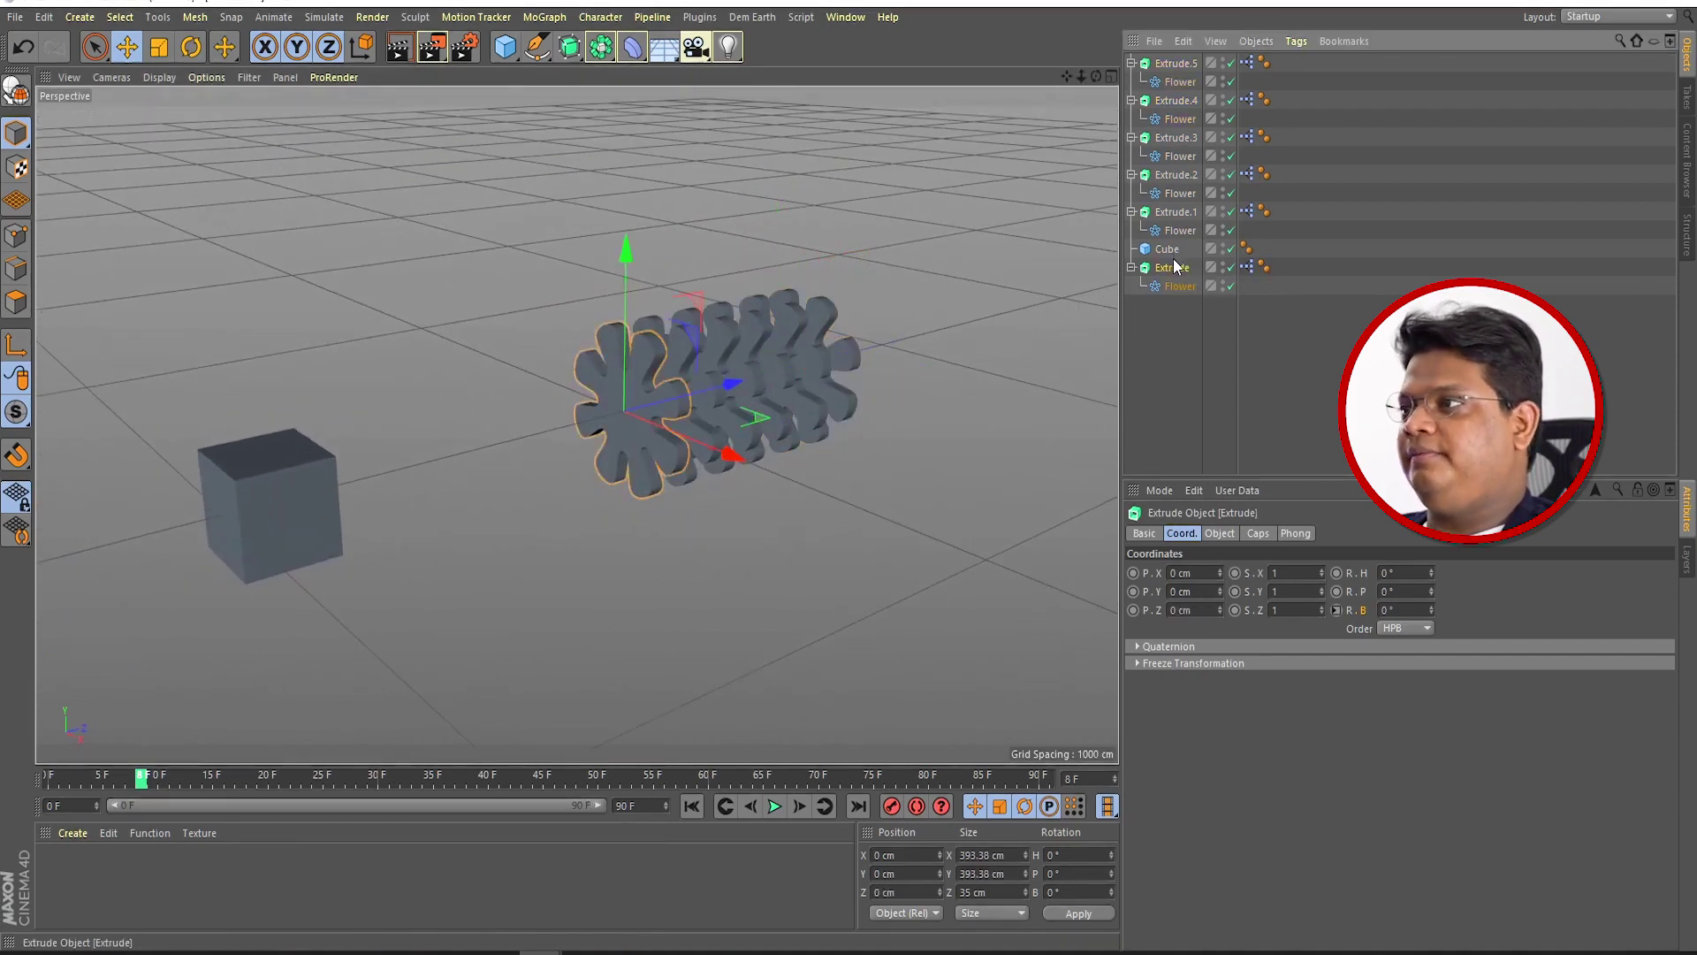
Step: Set the Range Mapper Output Upper to 300 for Extrude.1 and 250 for Extrude.2
double_click(1247, 212)
left_click(458, 182)
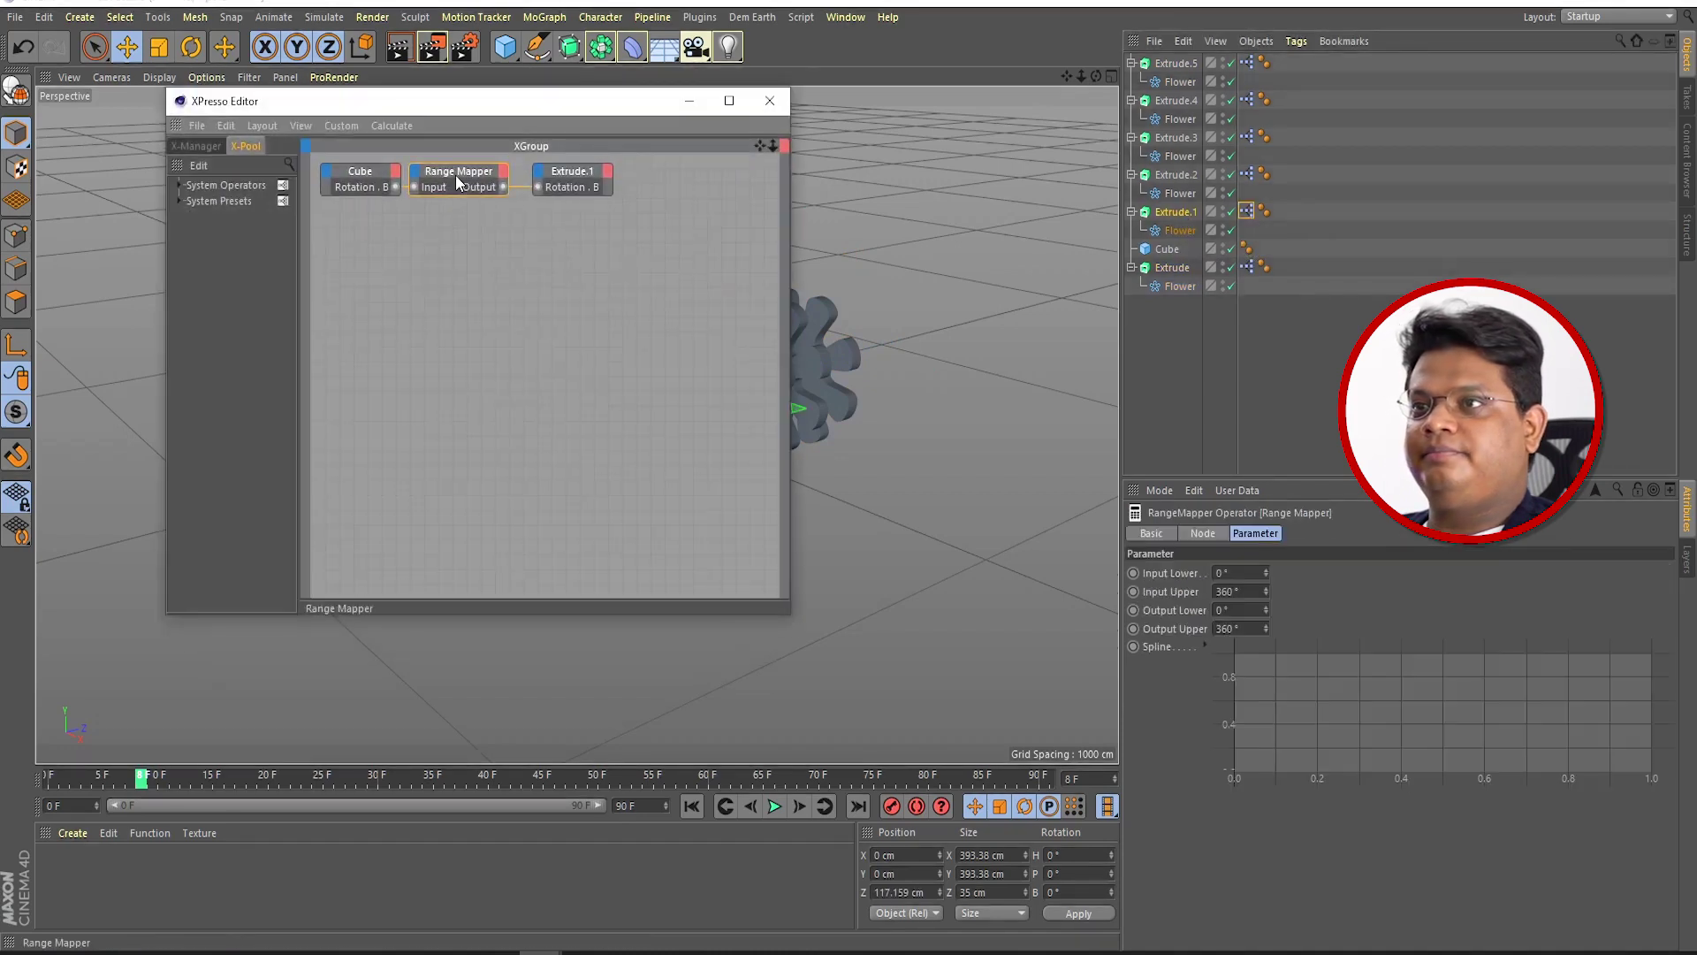
double_click(1235, 627)
type("300")
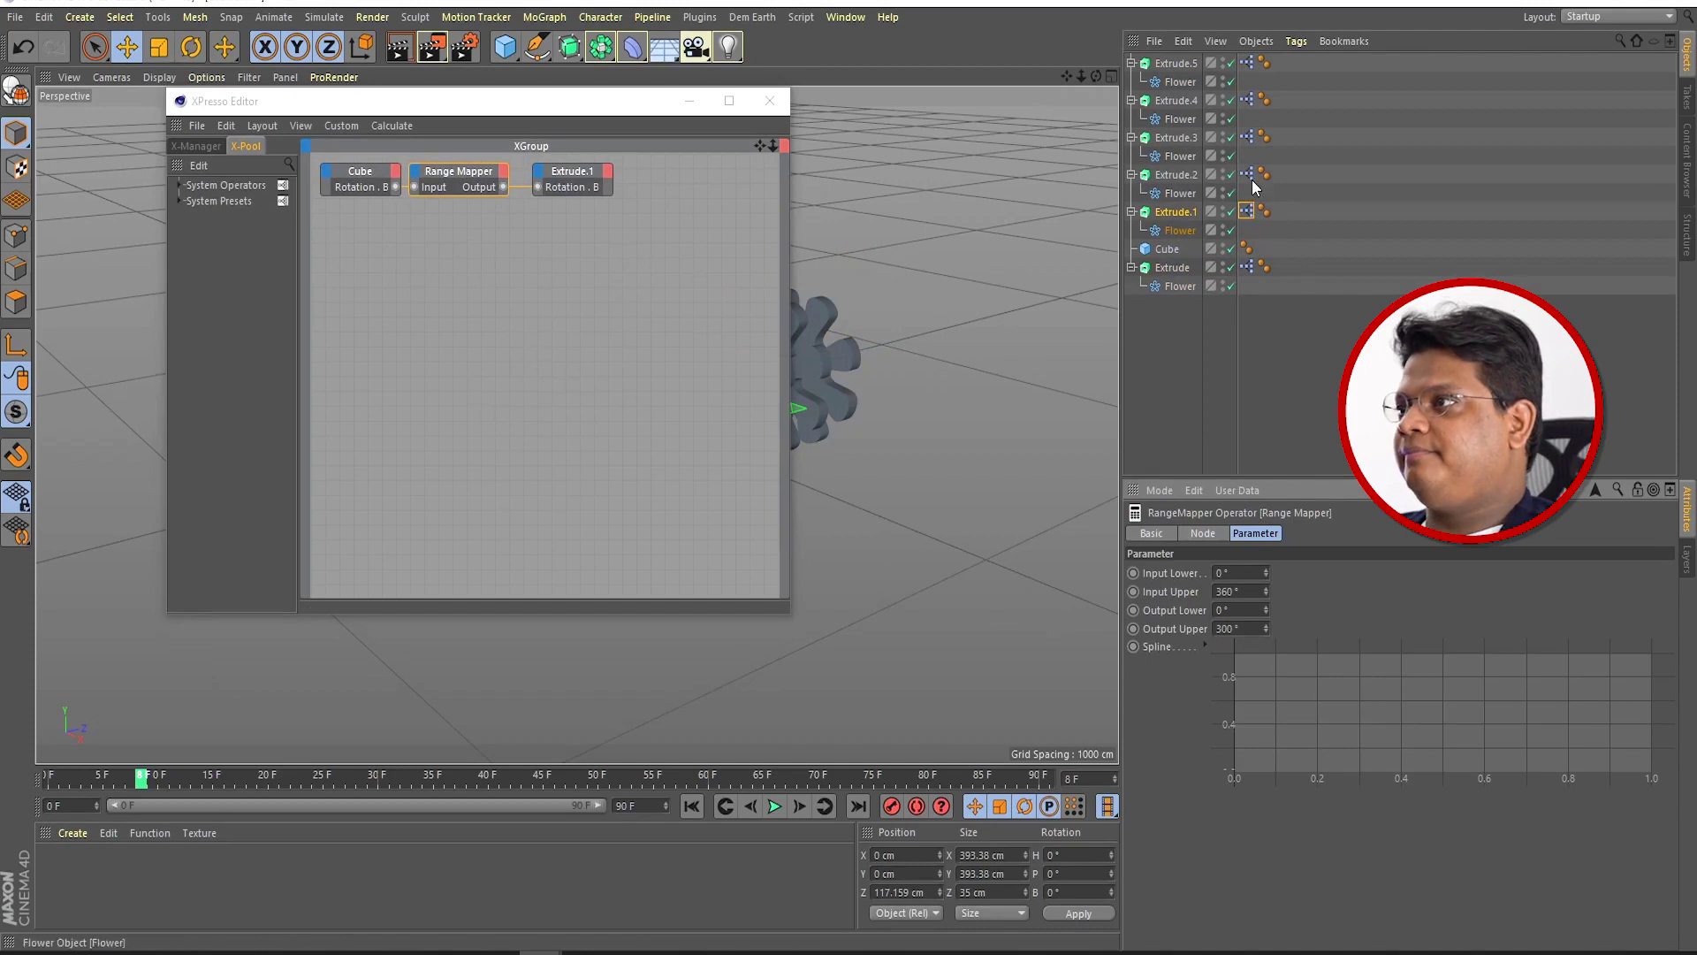
left_click(1251, 177)
left_click(463, 186)
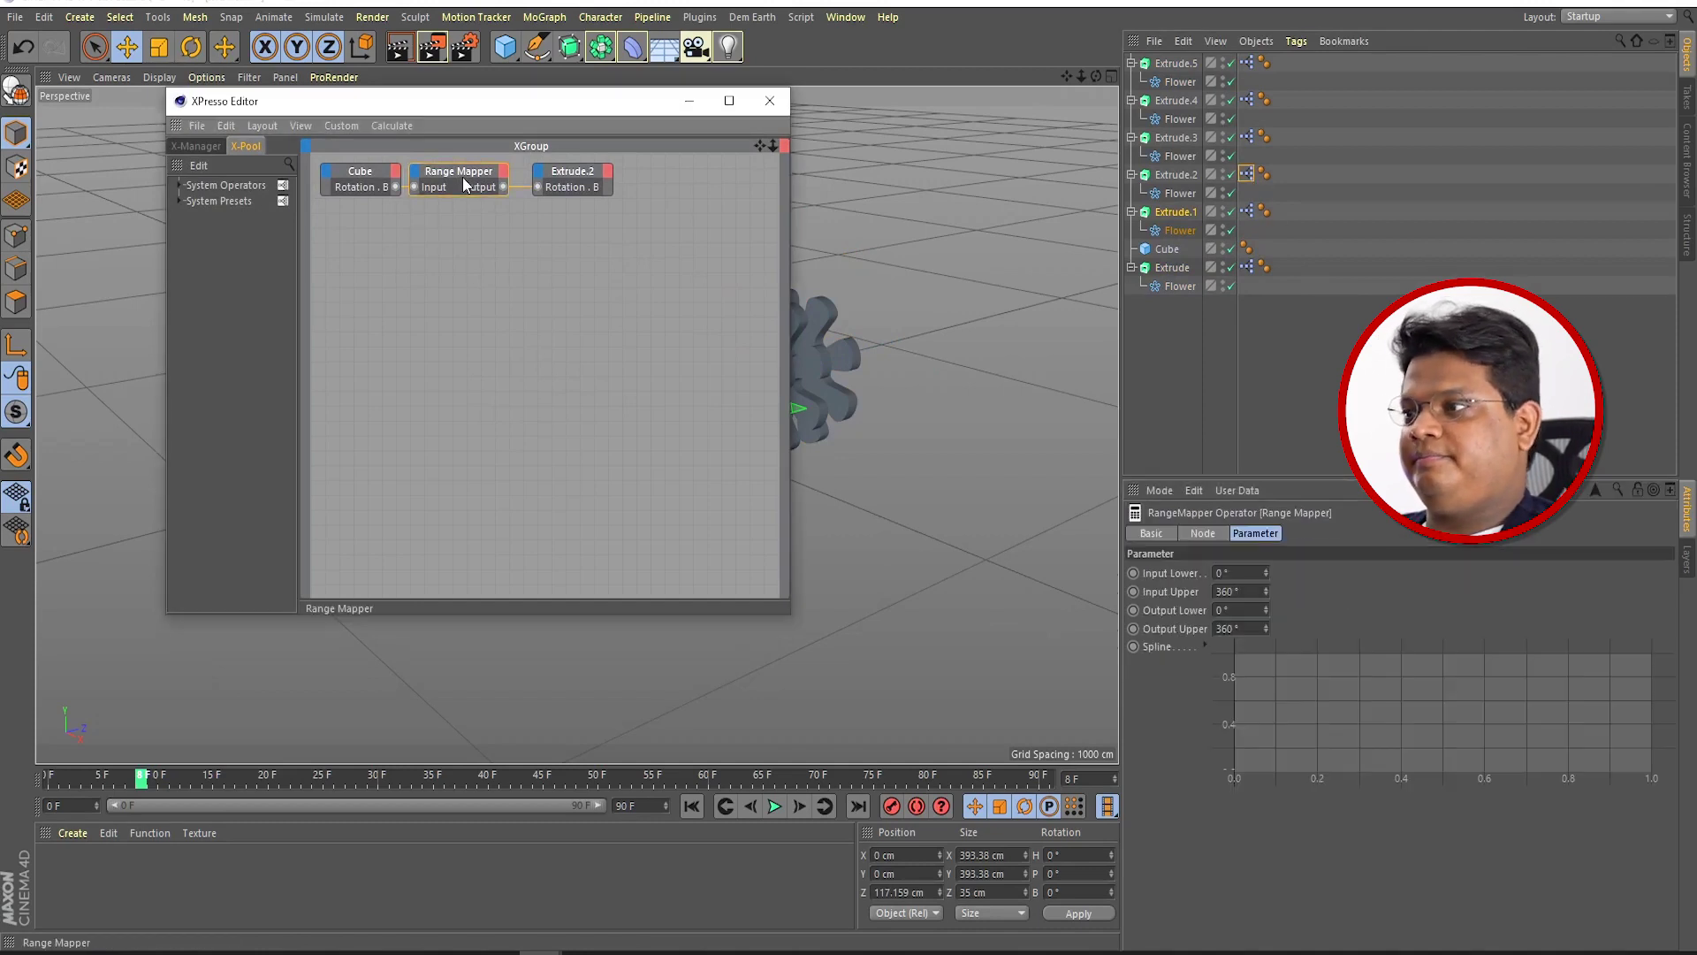
double_click(1259, 631)
type("250")
key("Return")
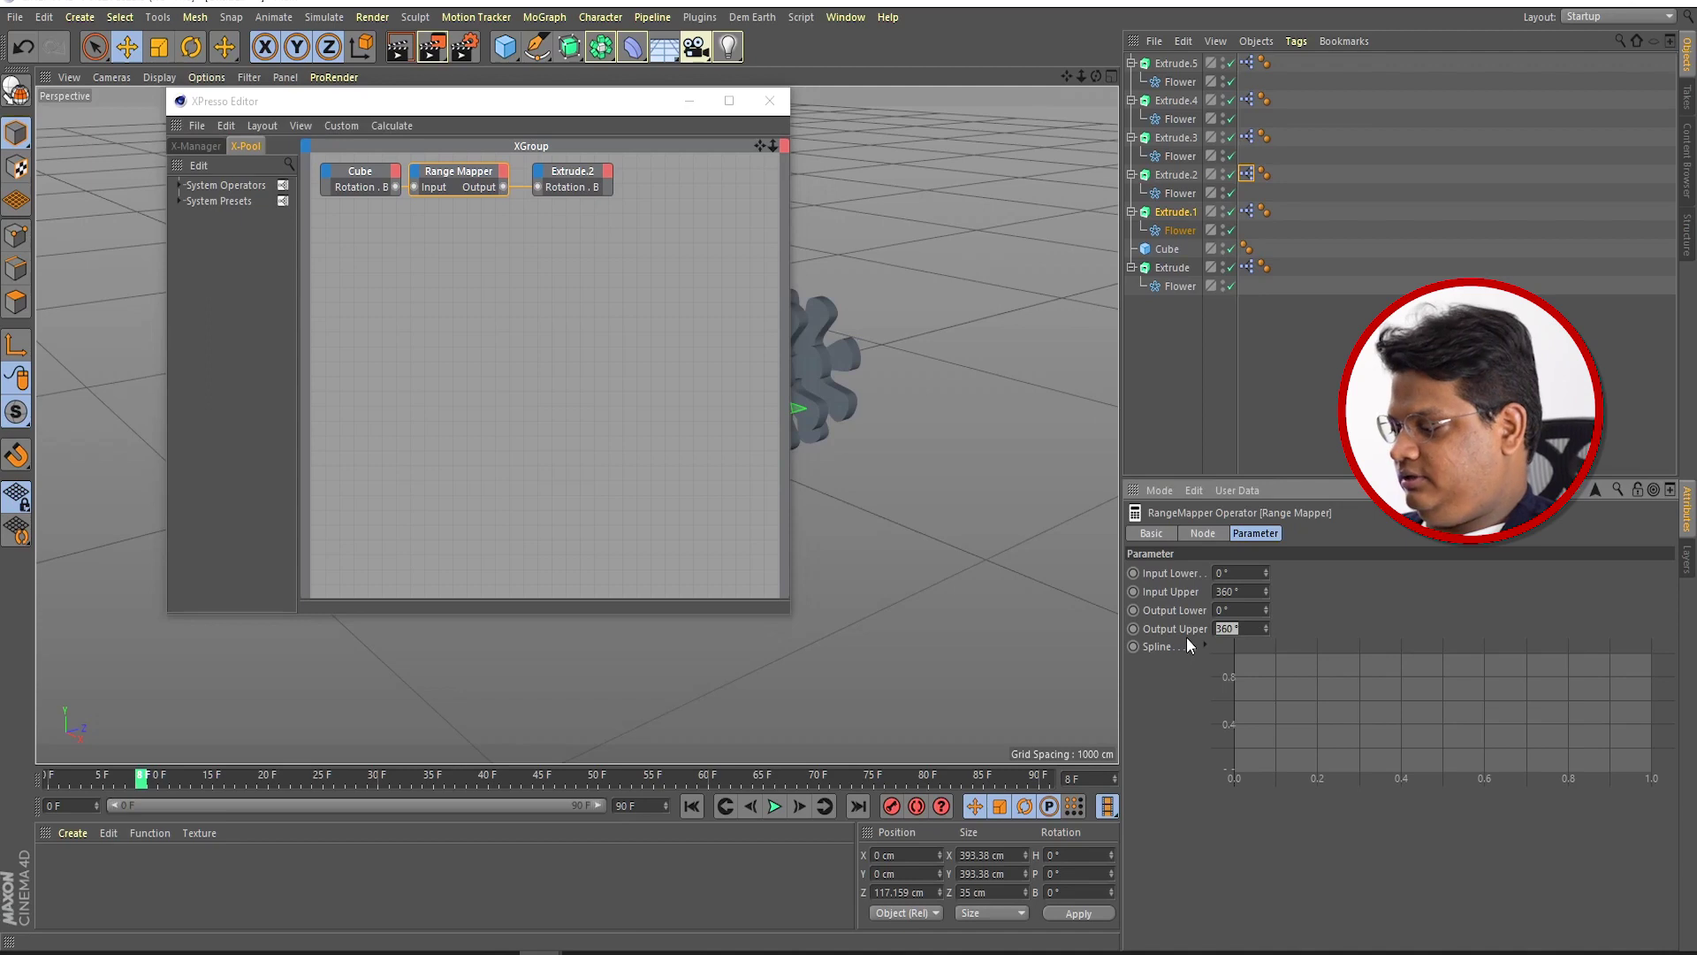
Step: Set the Range Mapper Output Upper to 200 for Extrude.3 and 150 for Extrude.4
double_click(1247, 137)
left_click(429, 273)
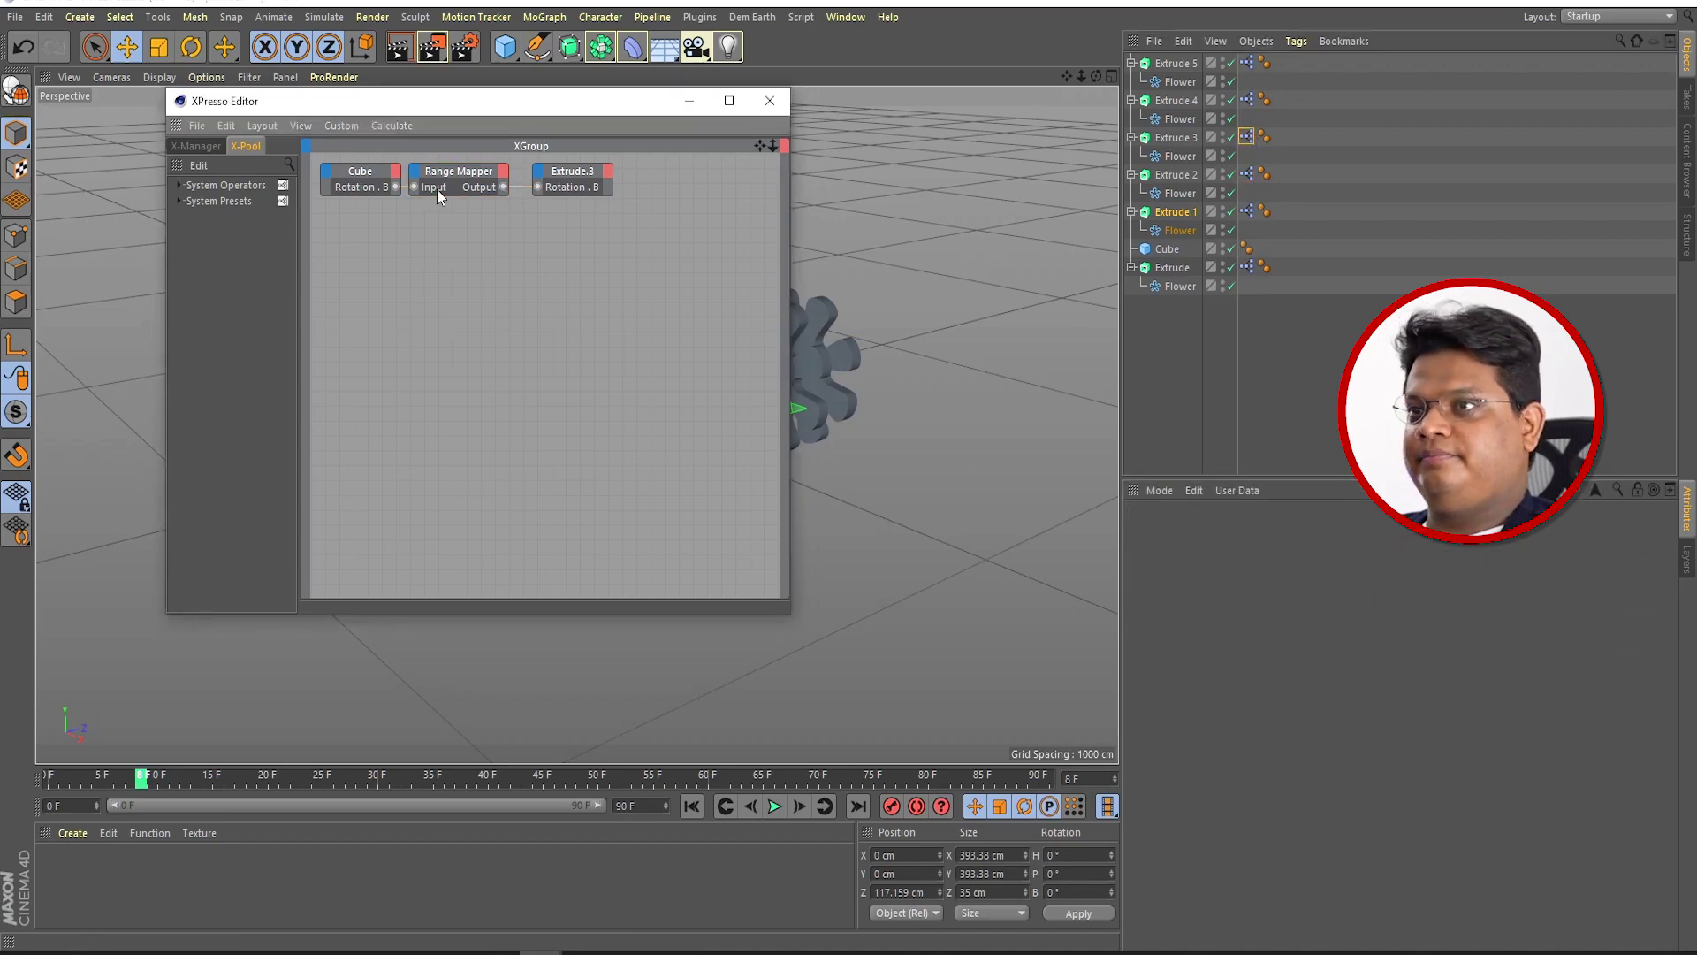
left_click(457, 183)
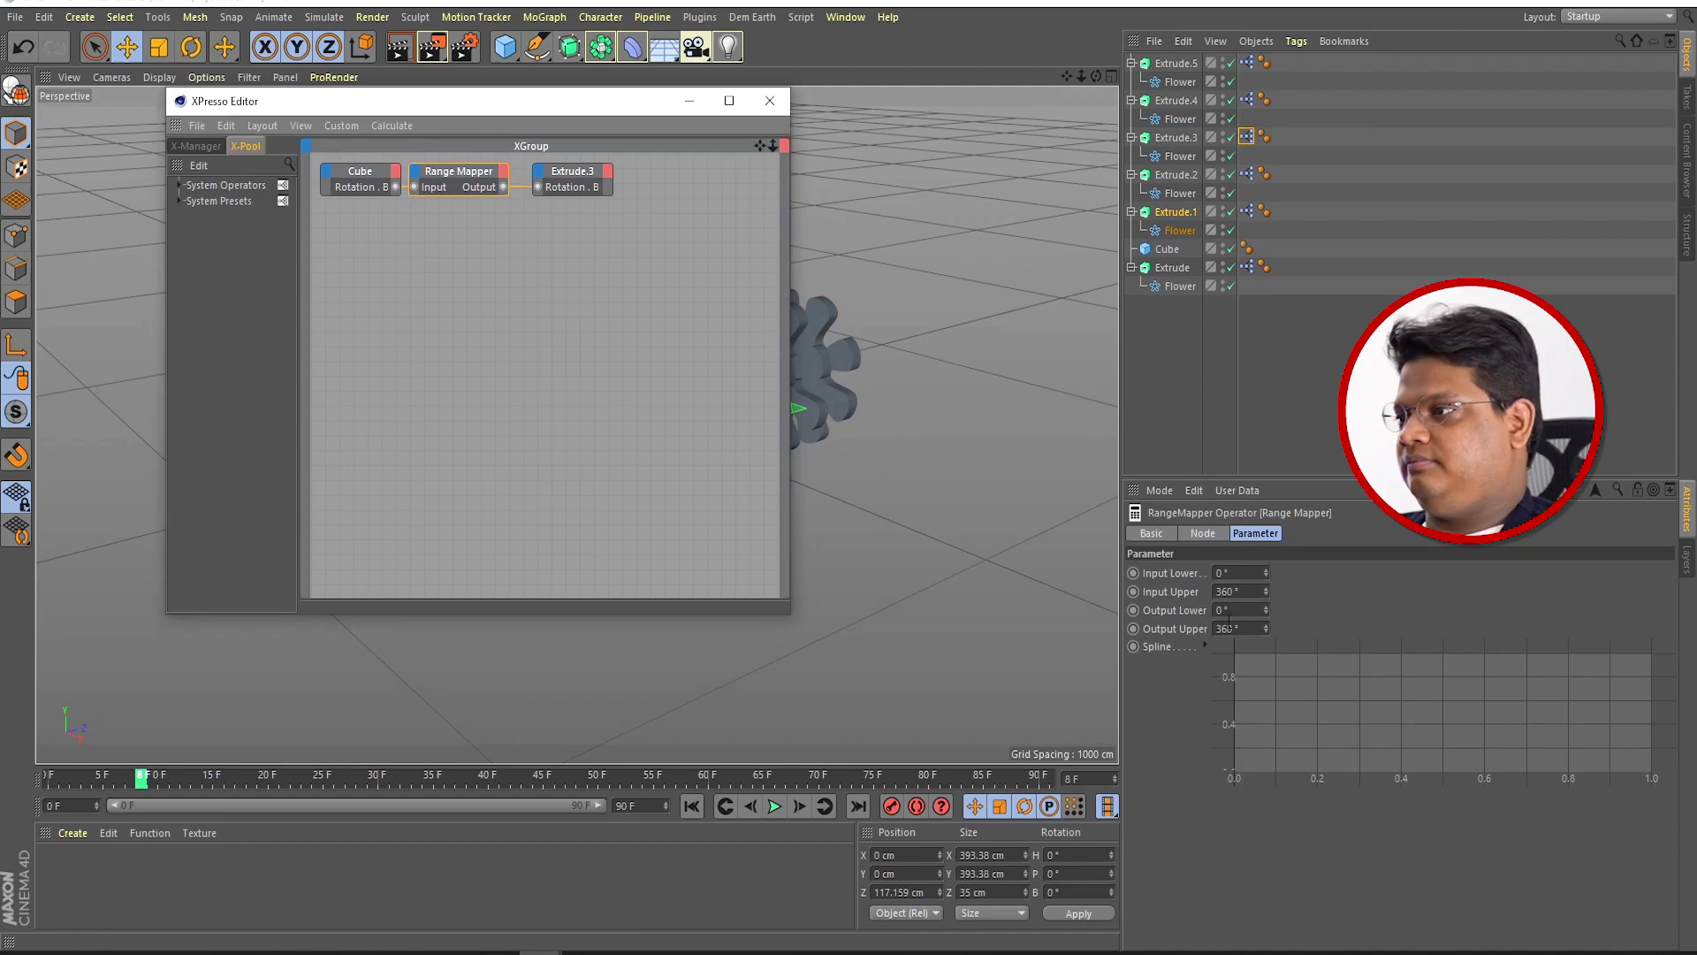
double_click(1229, 628)
type("200")
key("Return")
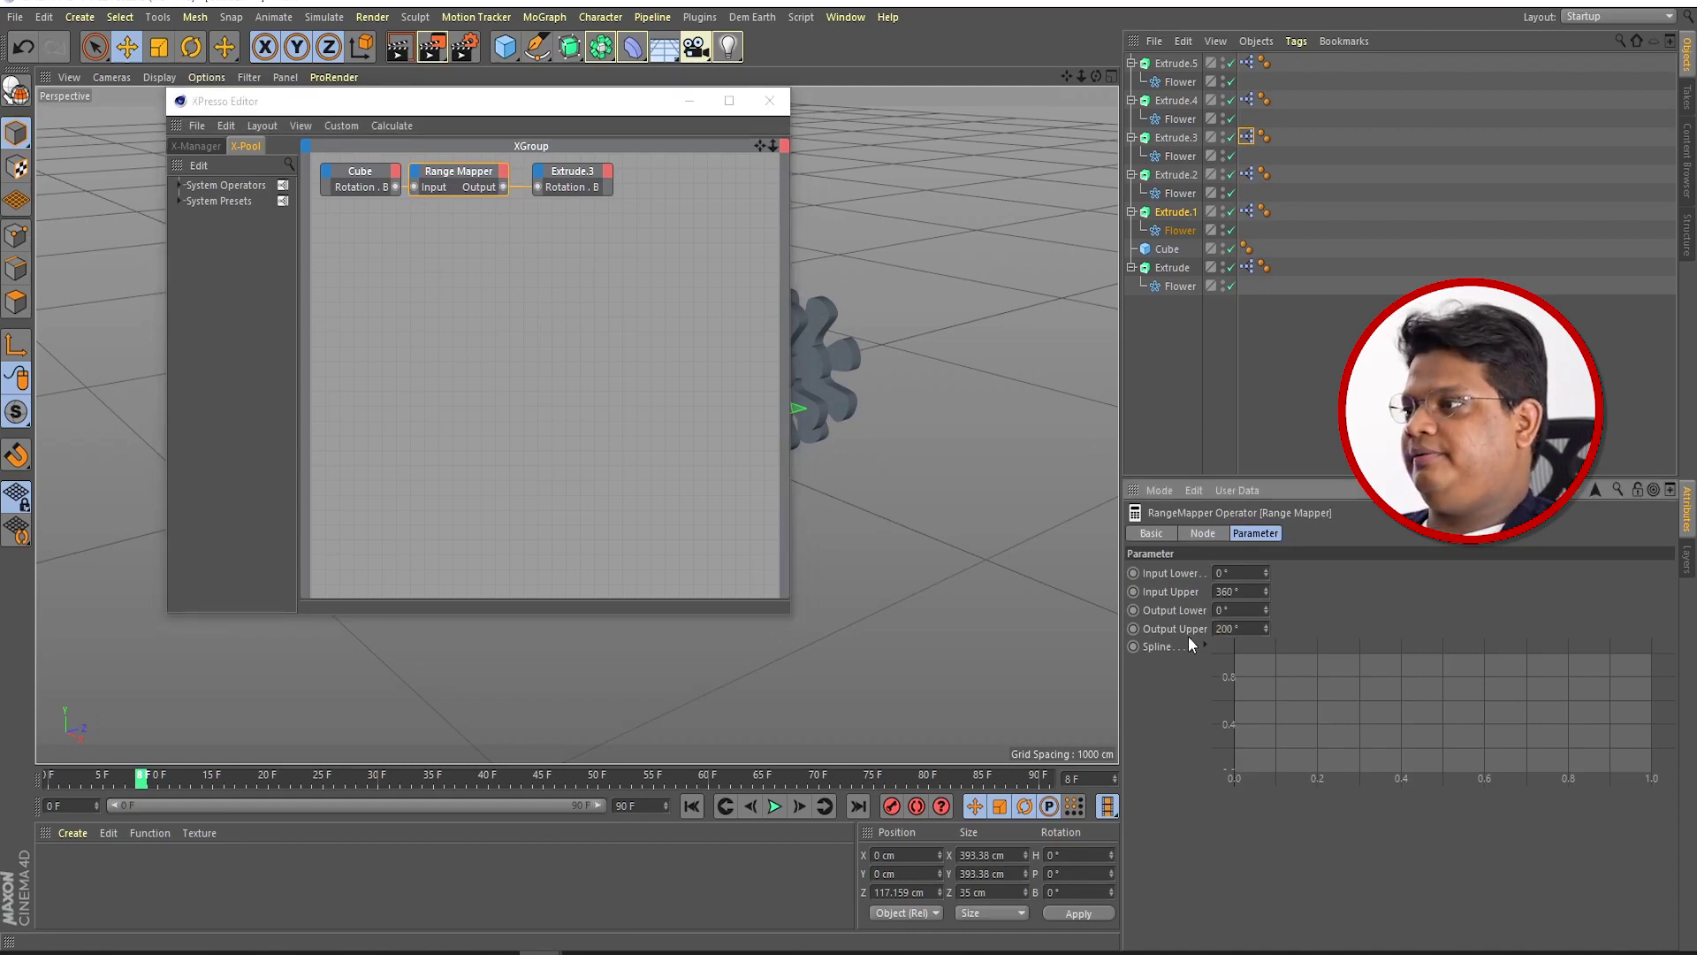
left_click(1247, 100)
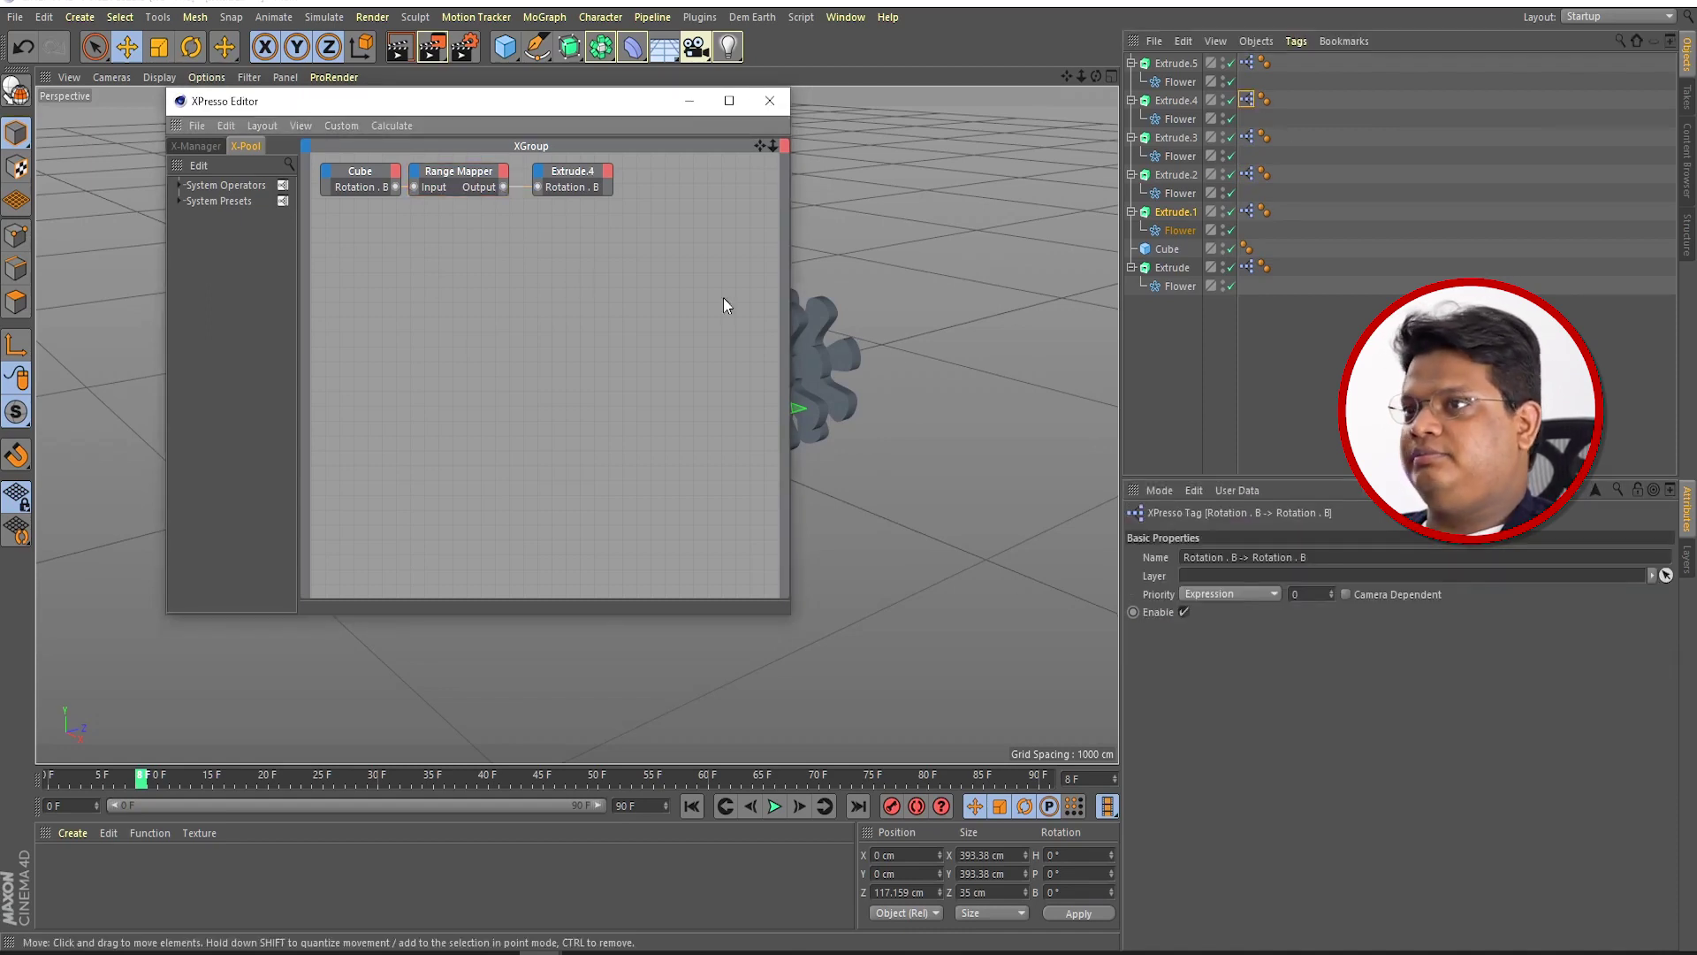
left_click(458, 171)
double_click(1237, 627)
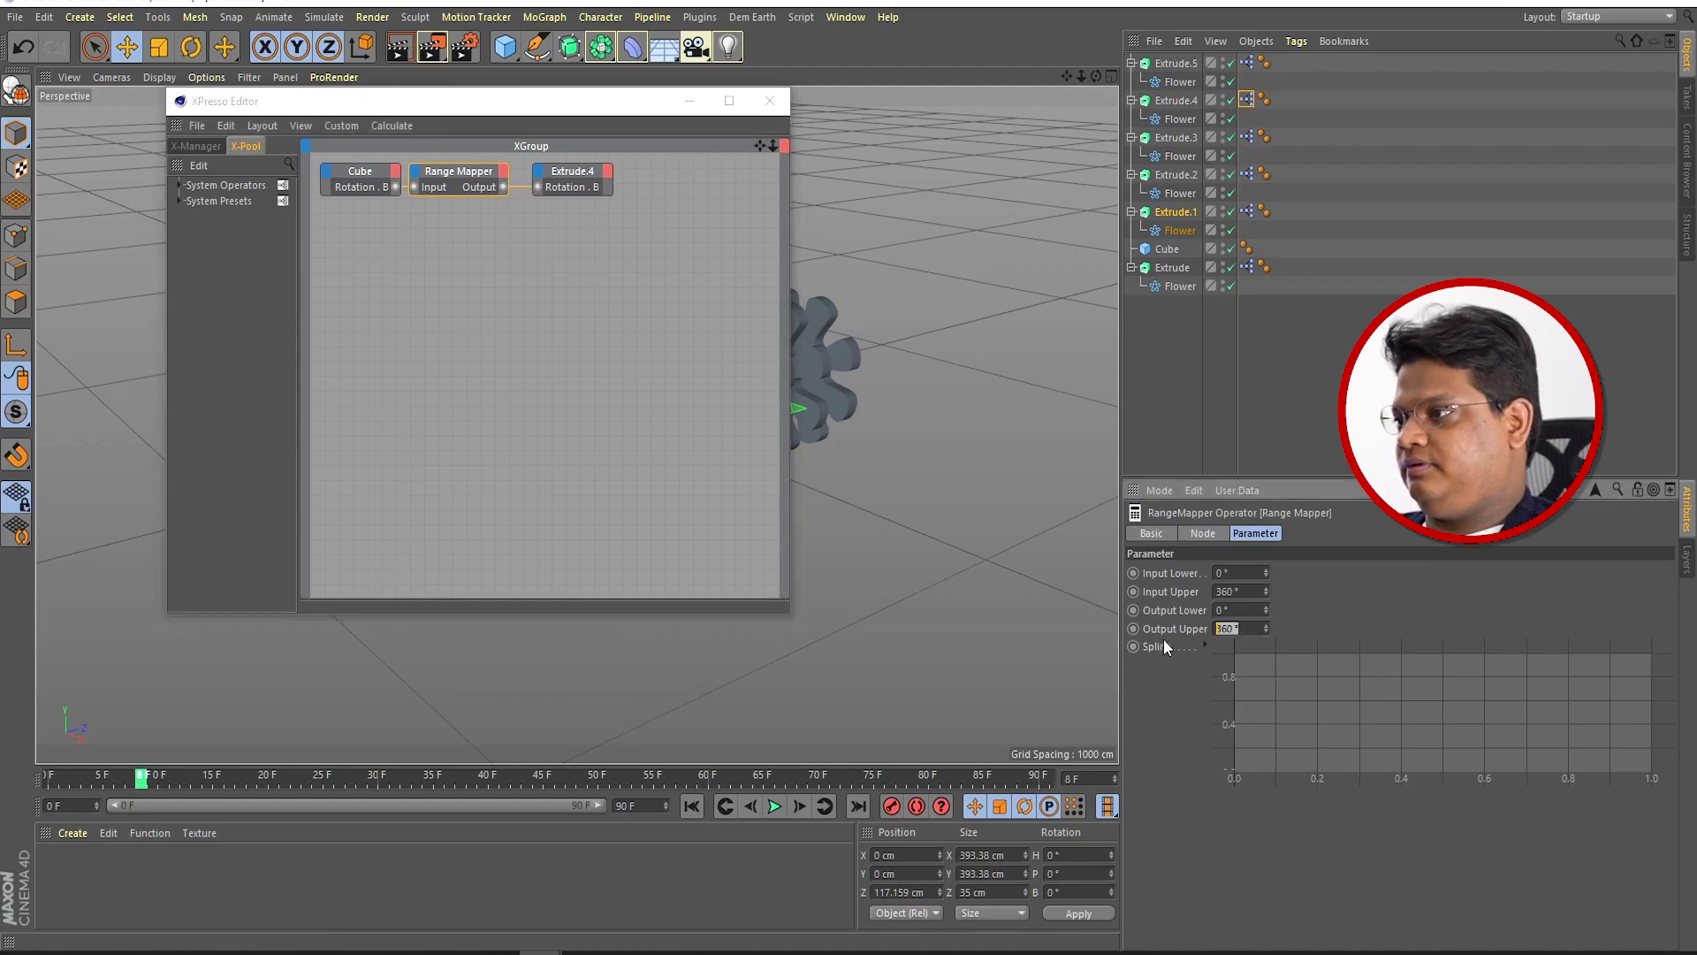
type("150")
key("Return")
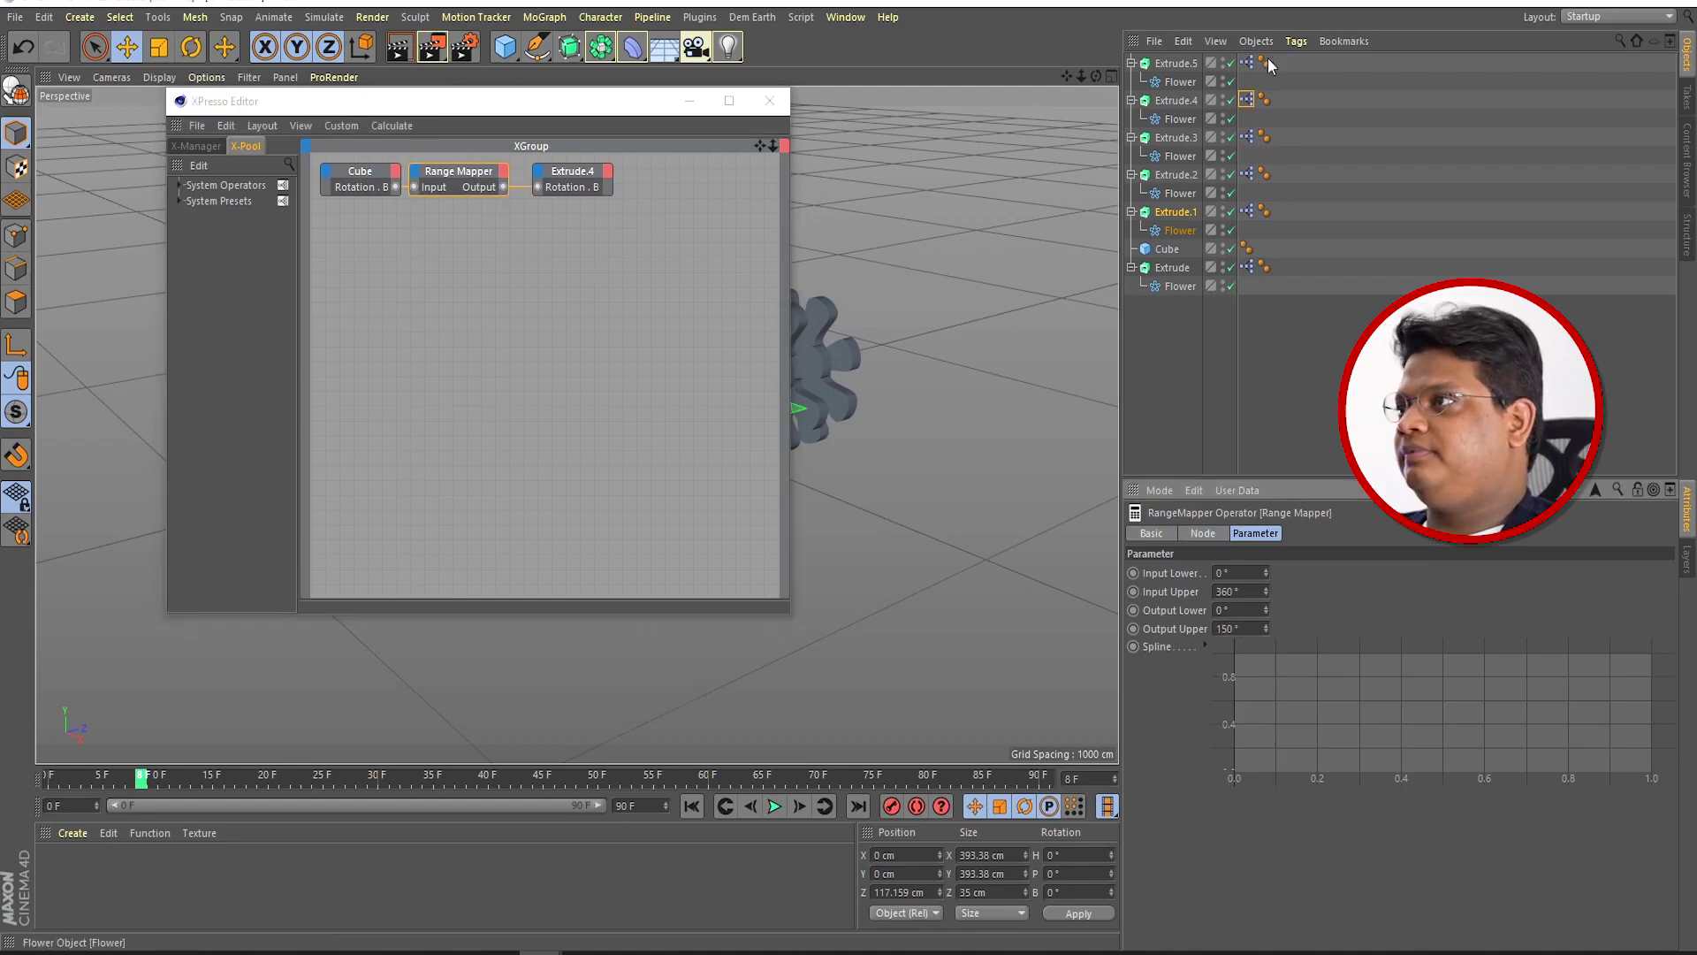
Step: Open Extrude.5's XPresso setup, reposition its Range Mapper node, and close the editor
left_click(1246, 64)
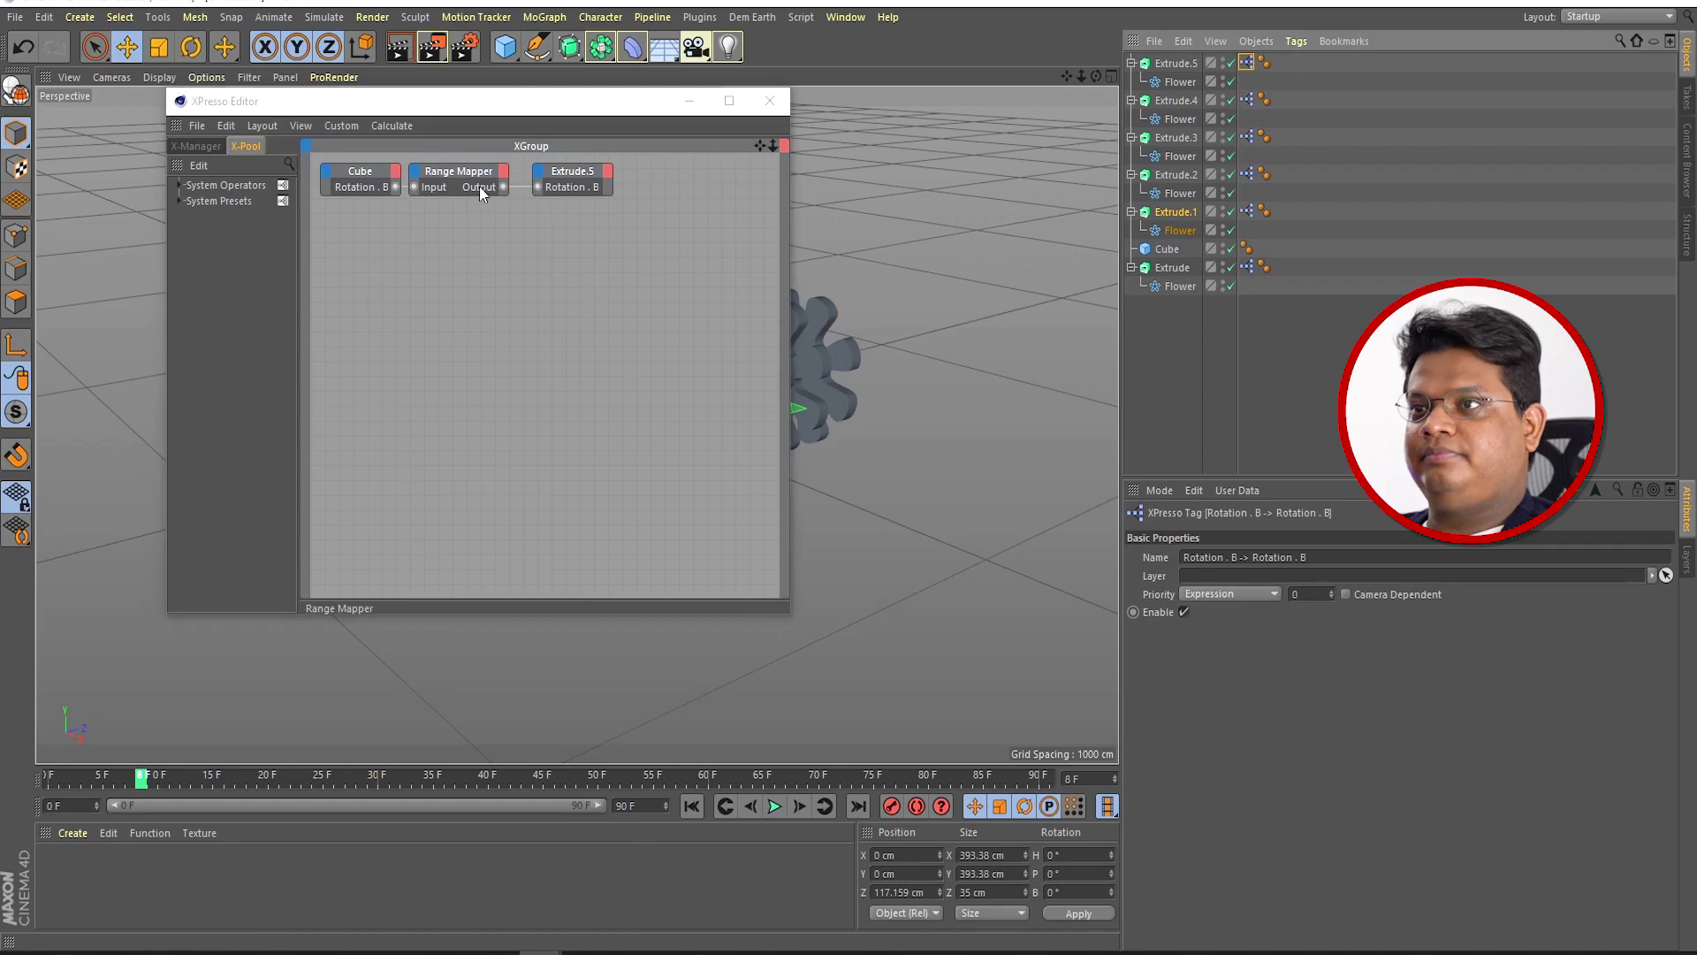
left_click_drag(481, 194, 491, 250)
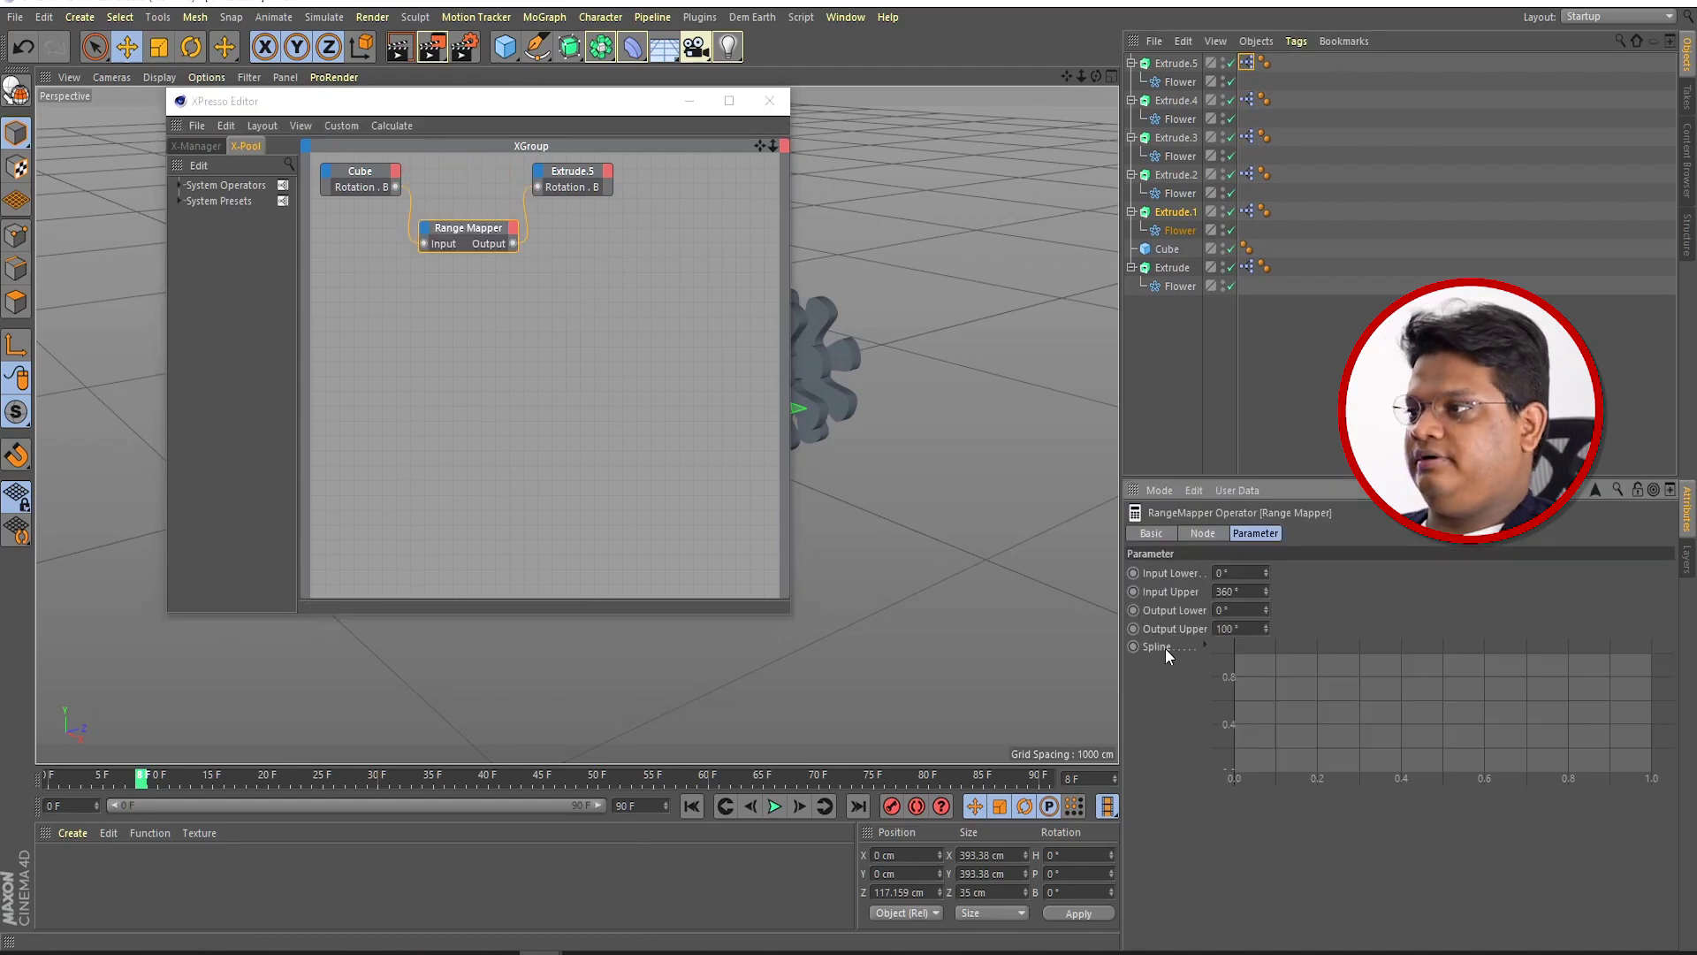
left_click(769, 100)
left_click(268, 573)
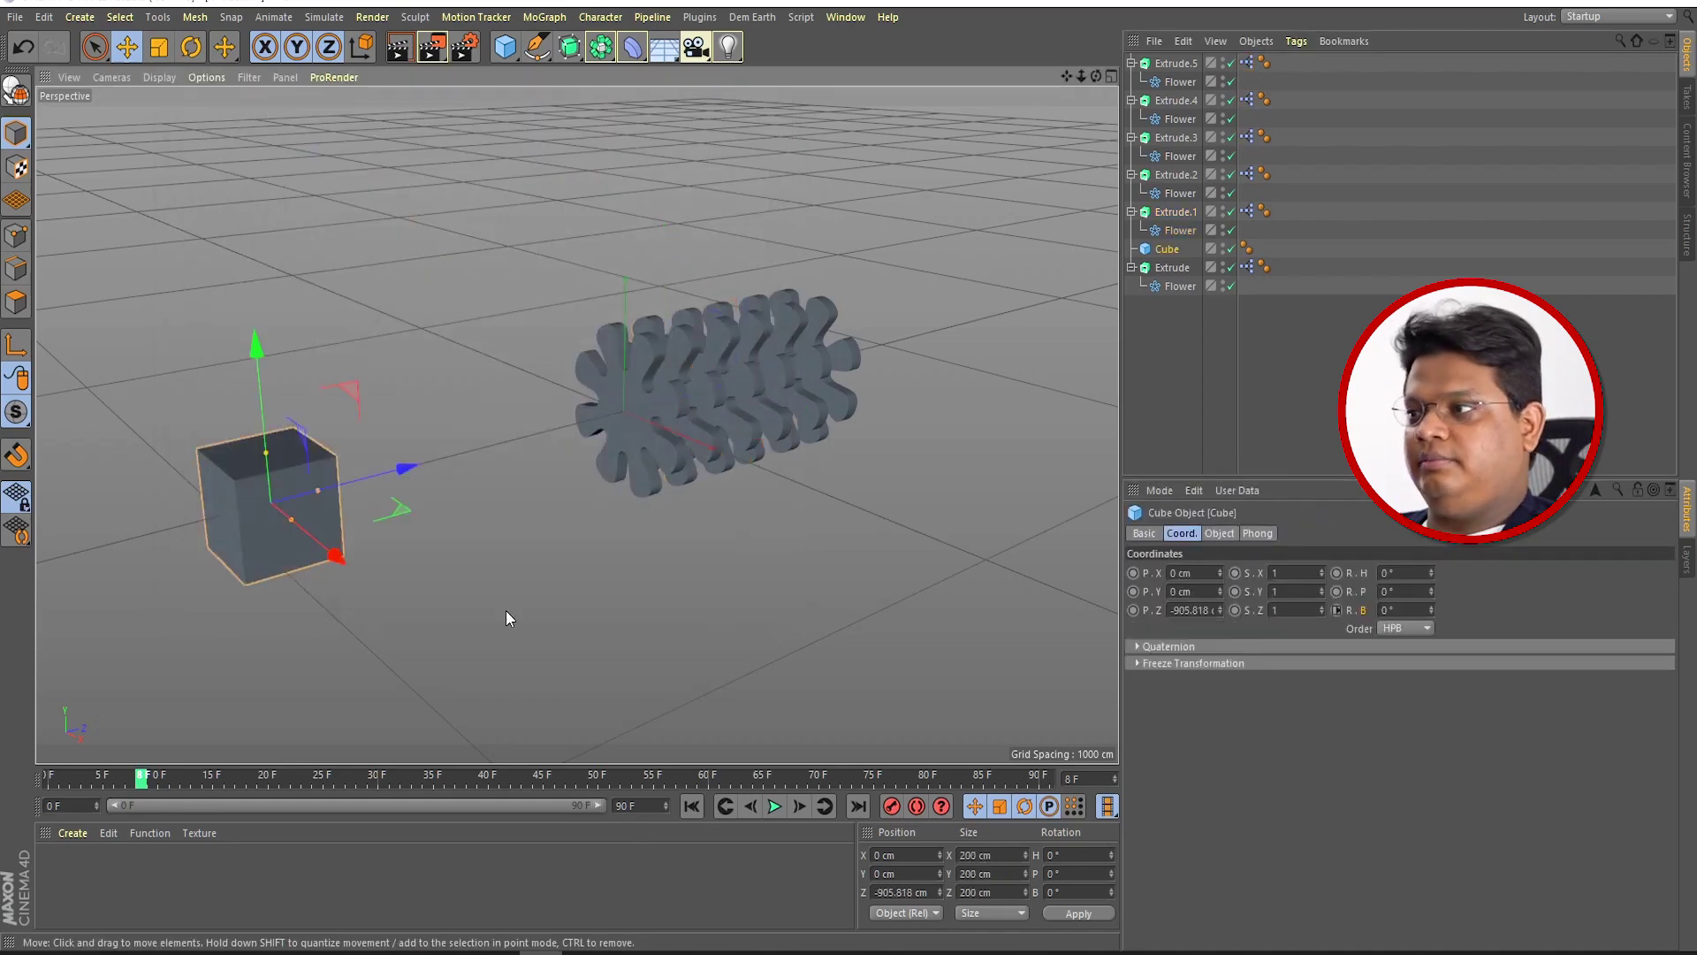
Step: Key the cube's bank rotation from 22° to 320° at frame 71
mouse_move(1434, 609)
left_mouse_down()
mouse_move(1502, 610)
mouse_move(1398, 898)
left_mouse_up()
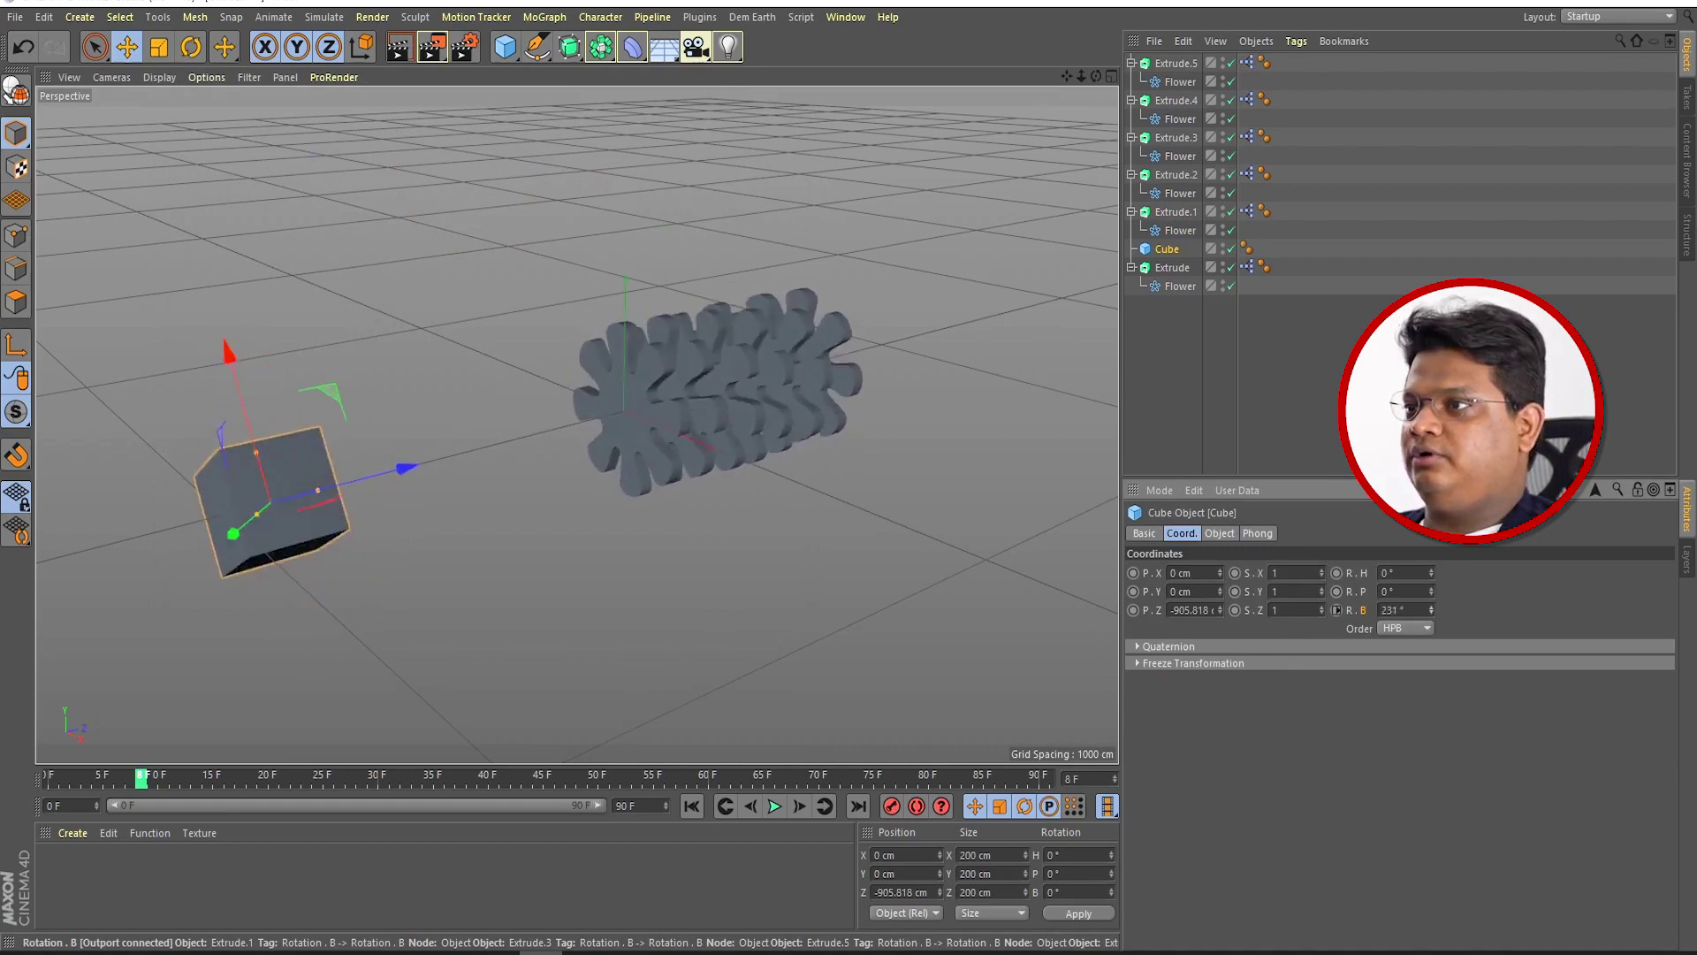
key("ctrl+z")
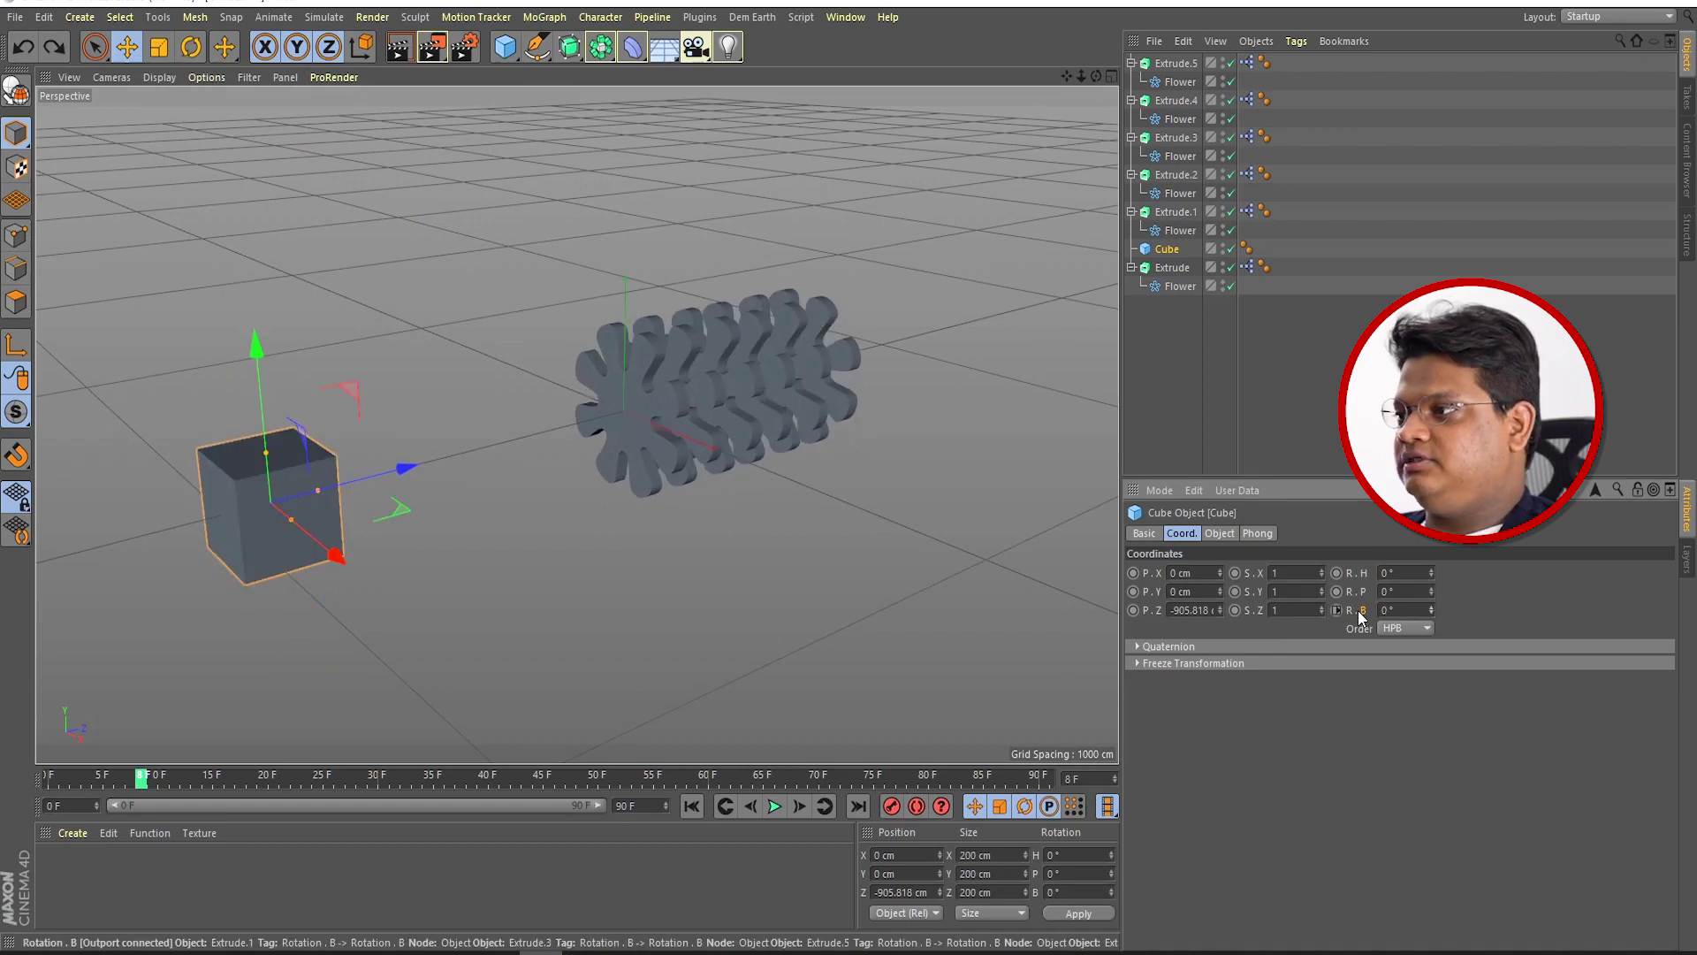
key("Return")
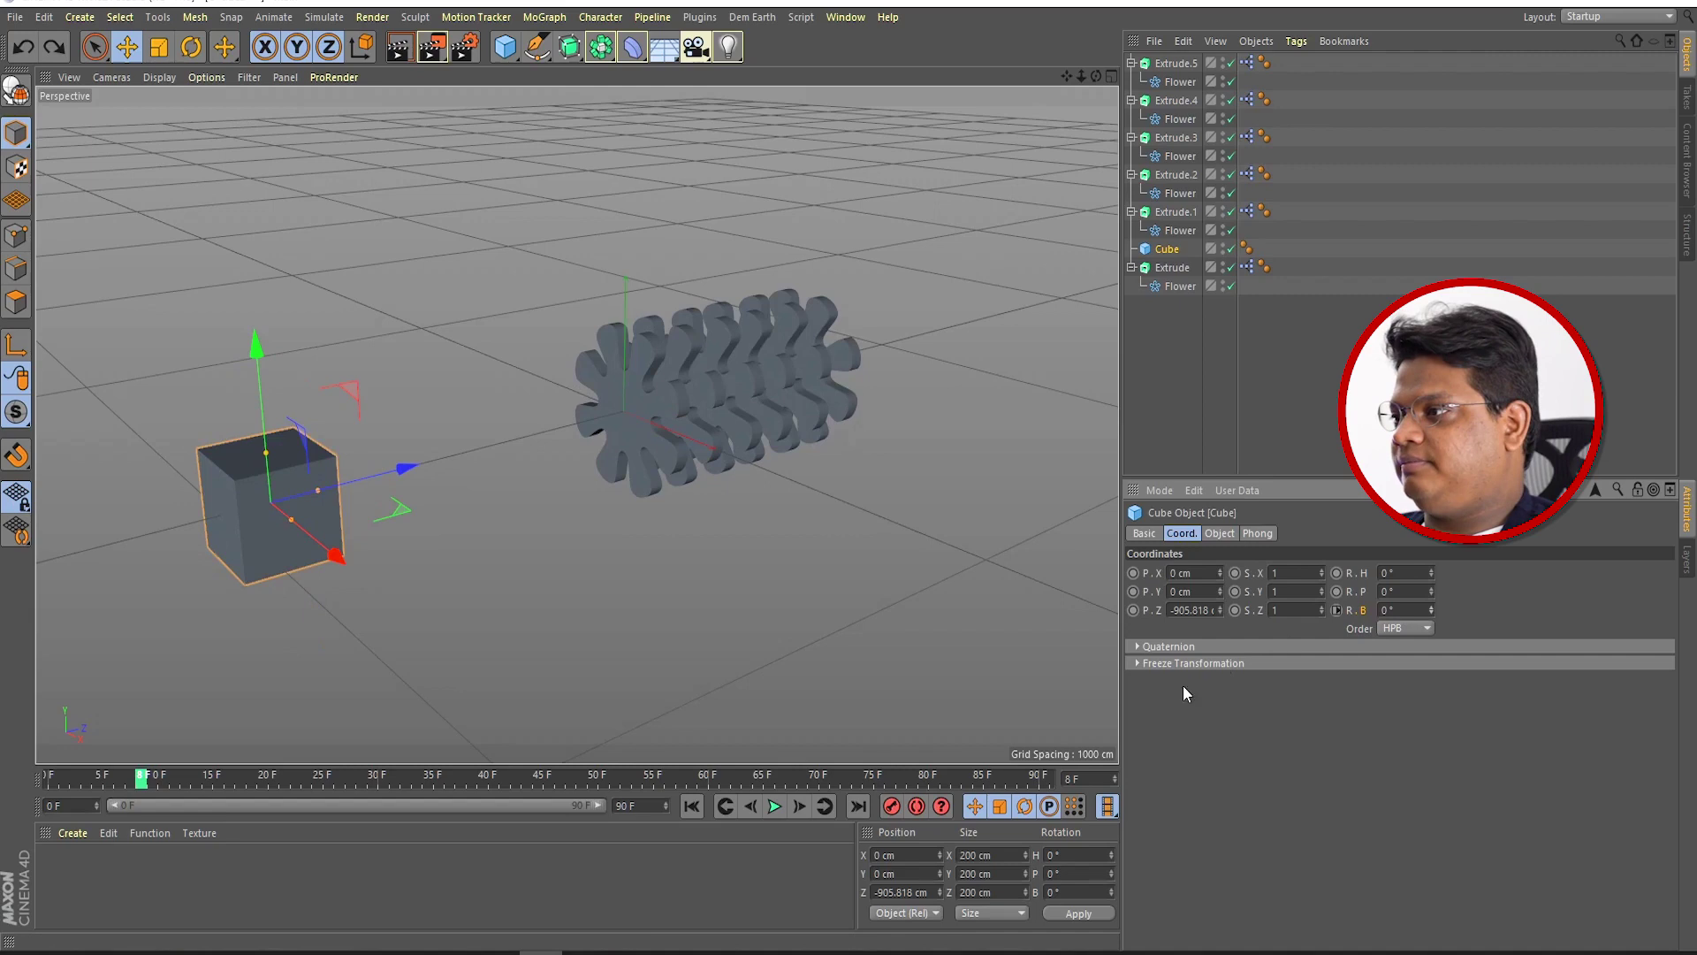
type("22")
key("Return")
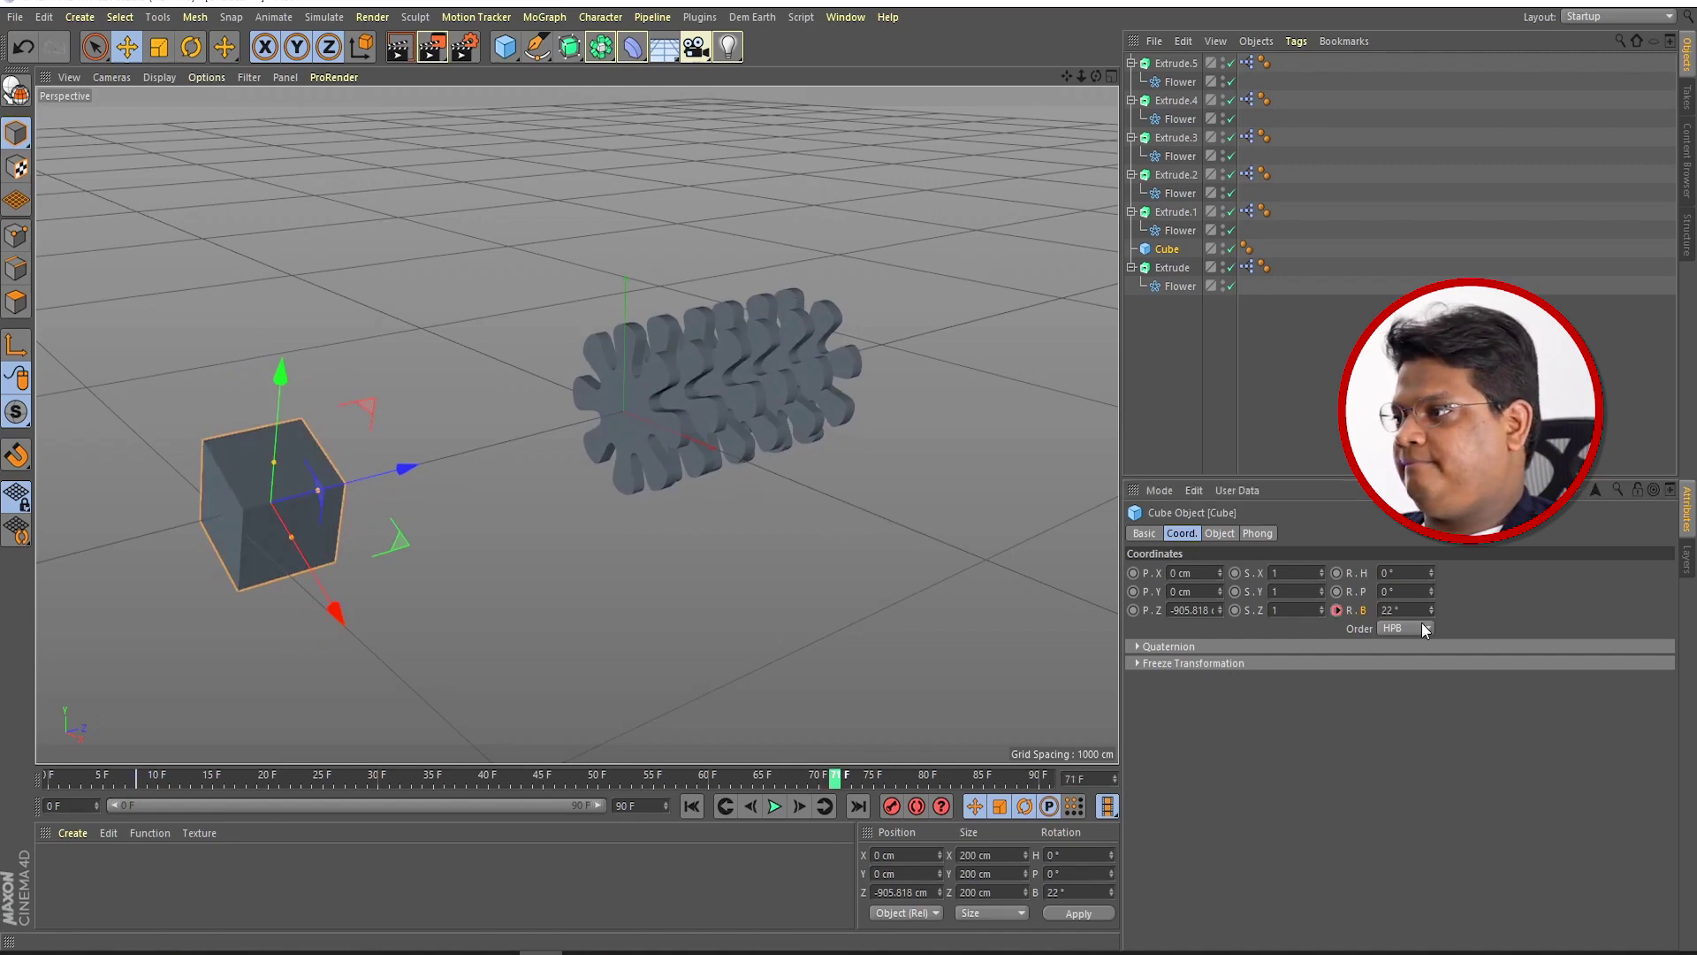
left_click_drag(1433, 610, 1433, 611)
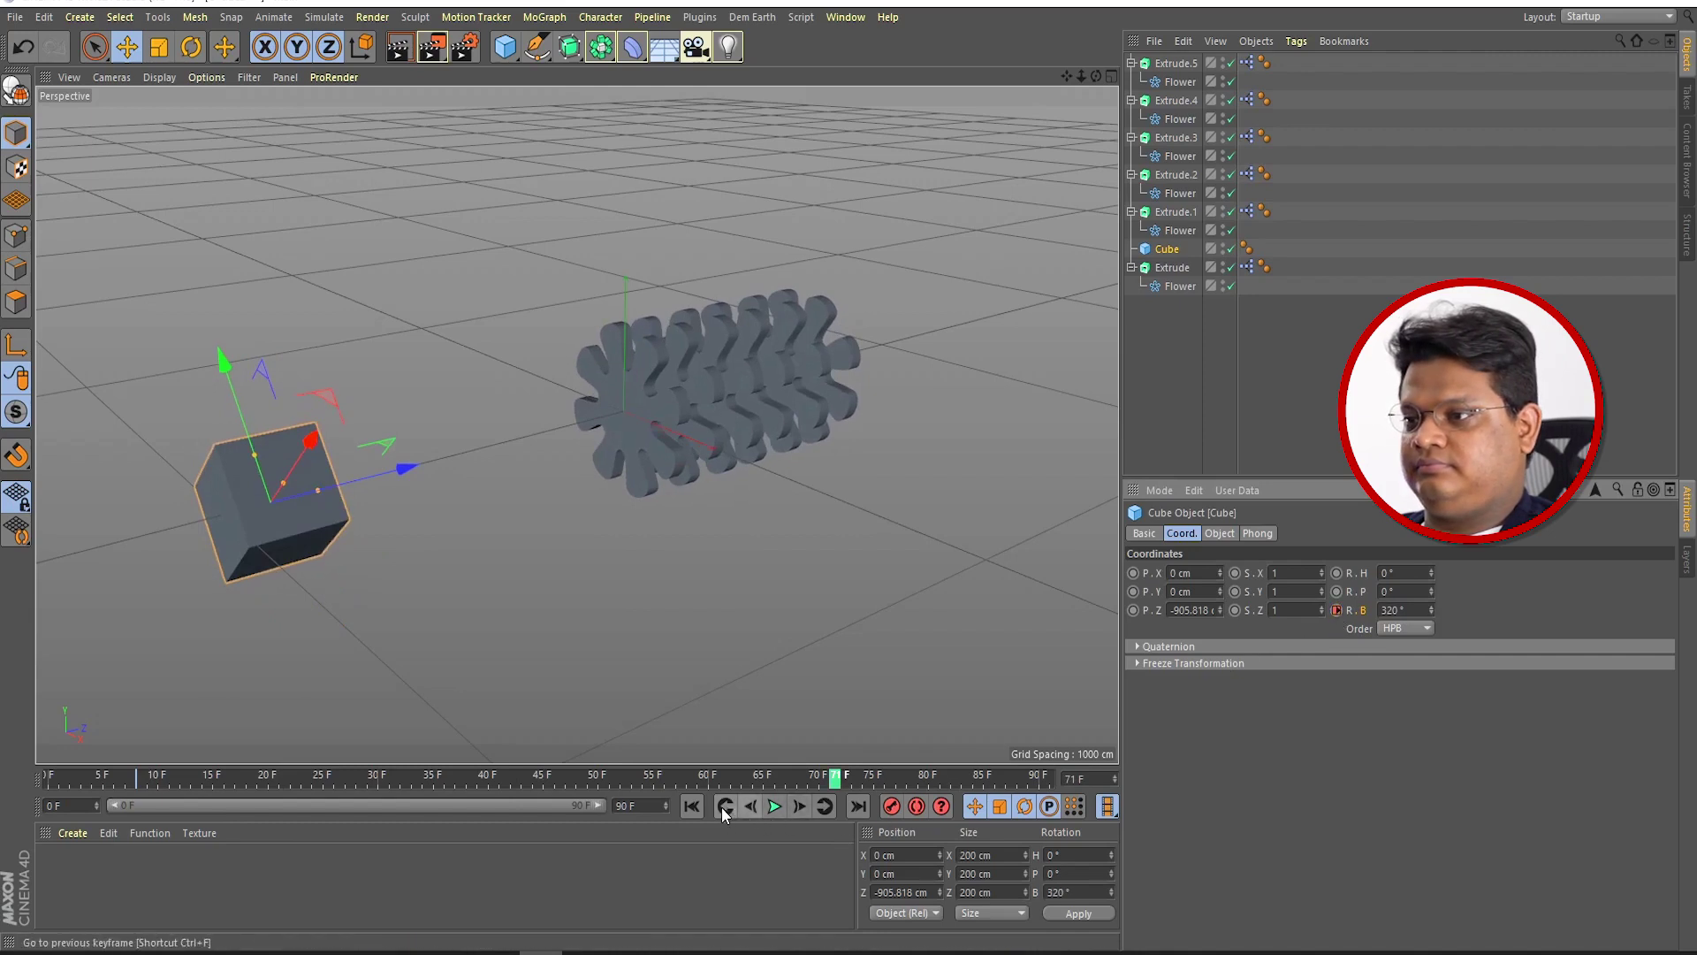
Step: Rewind the timeline to frame 1 and play the animation
left_click_drag(859, 783, 66, 786)
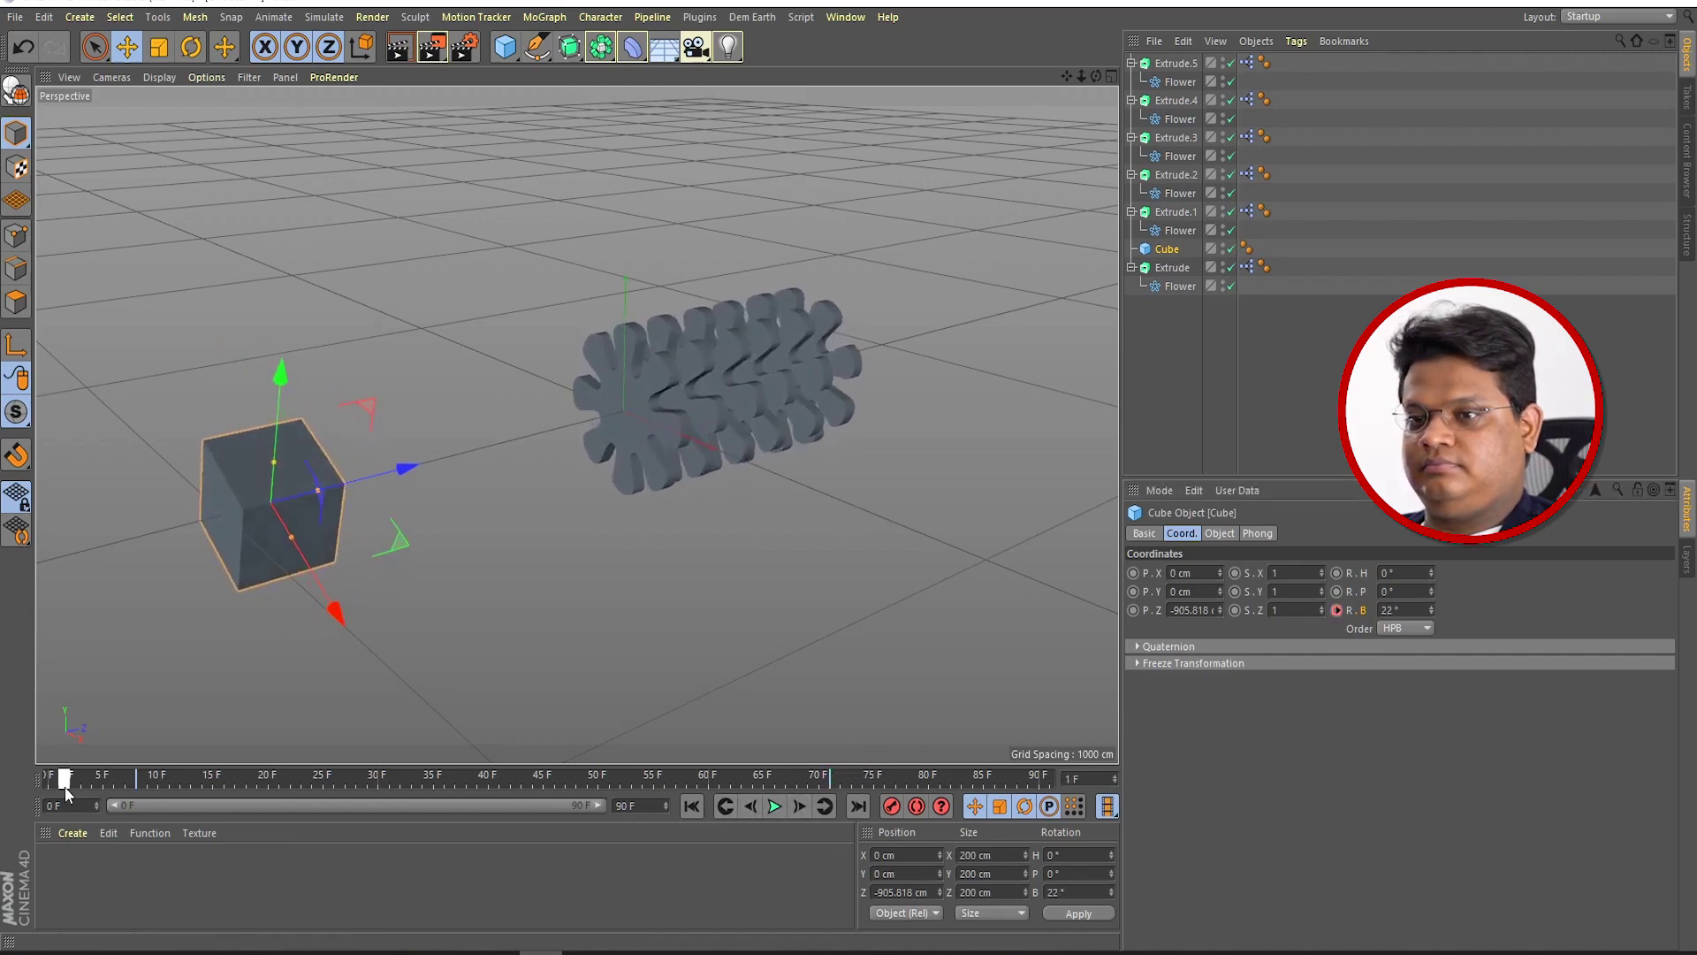
left_click(783, 813)
left_click(813, 617)
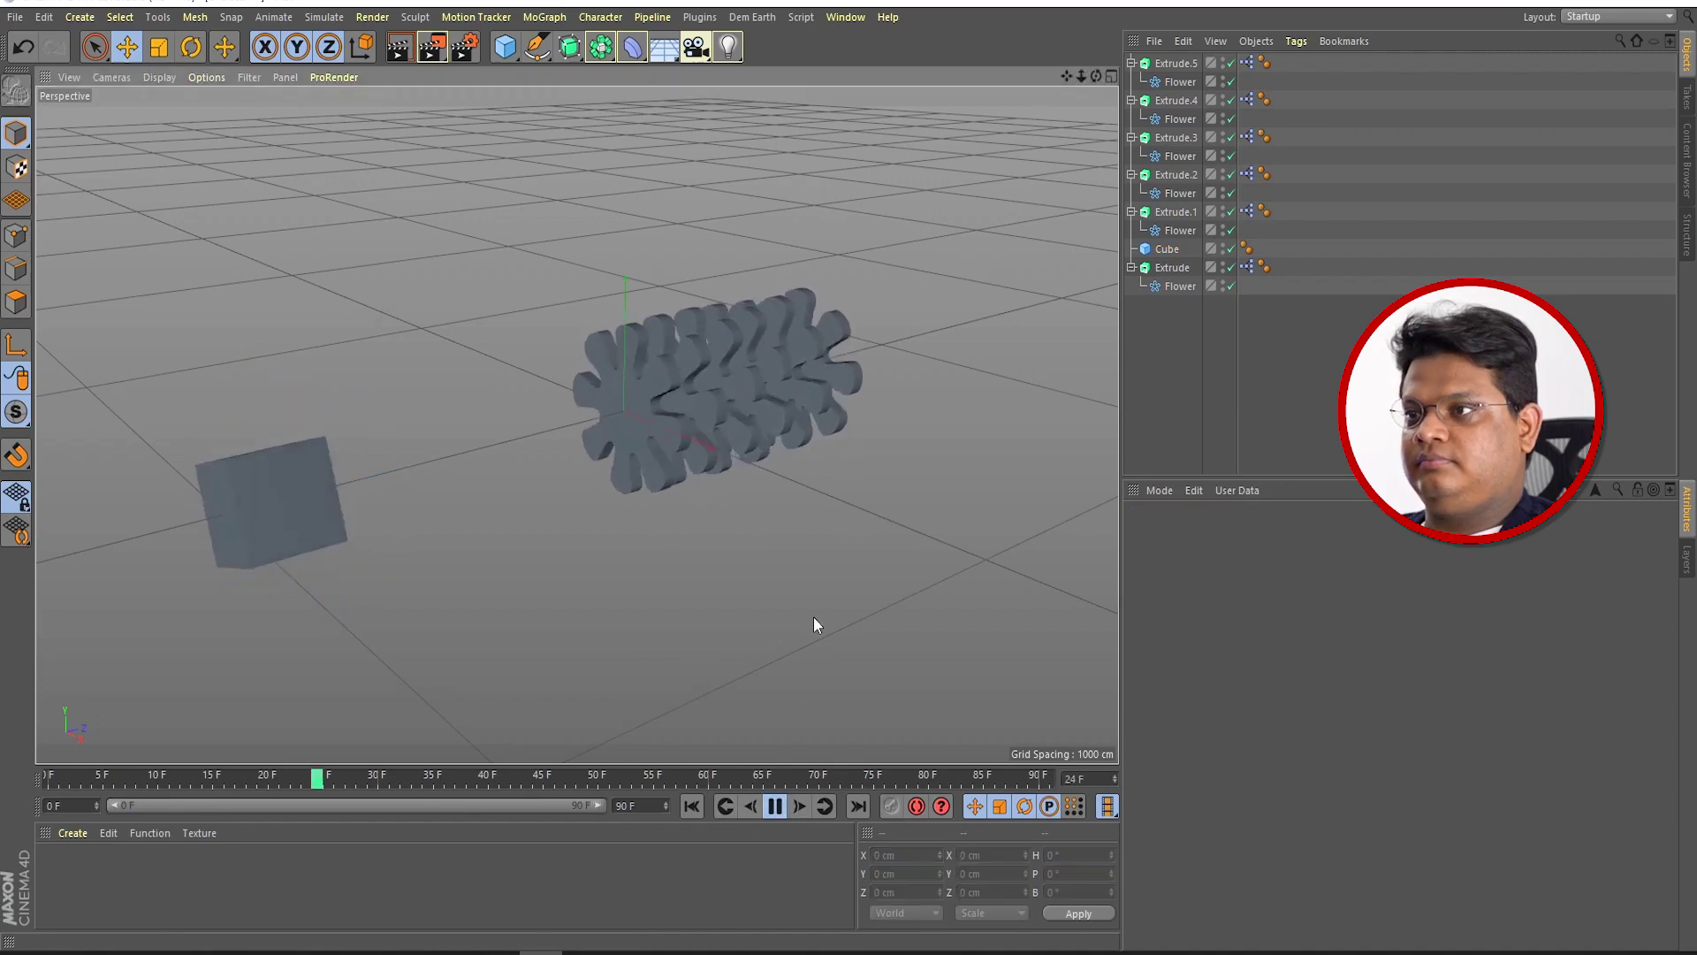
Step: Zoom in, stop playback, and move the playhead to frame 10
scroll(872, 445, "up", 5)
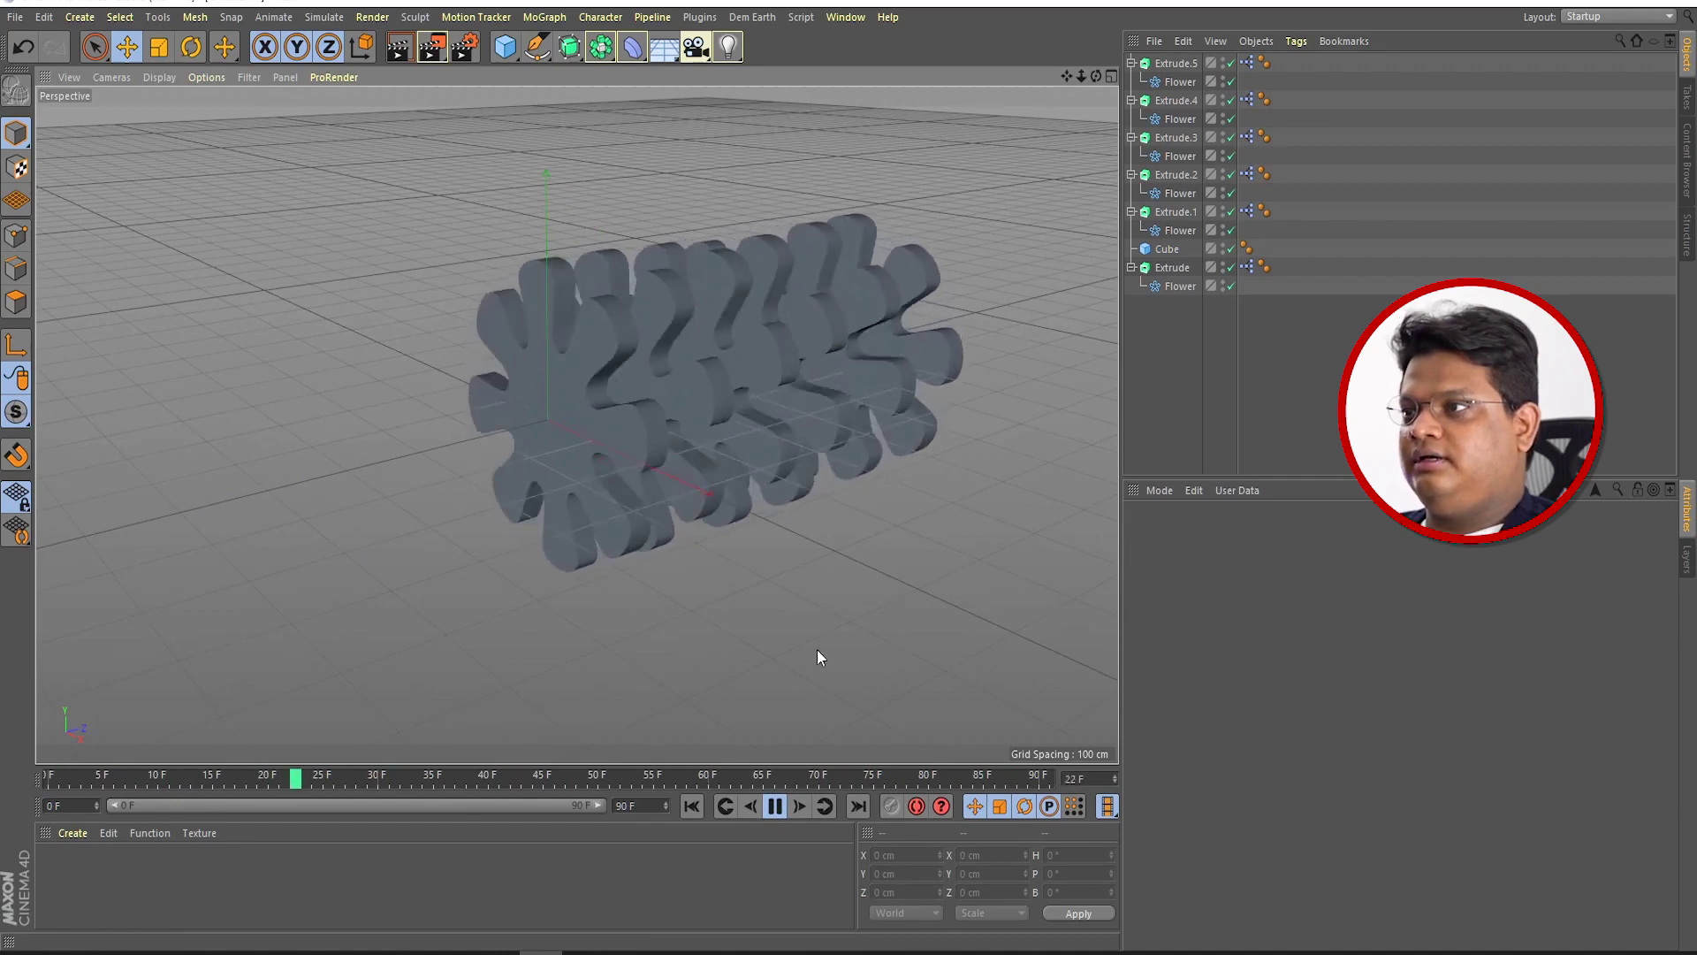
left_click(774, 806)
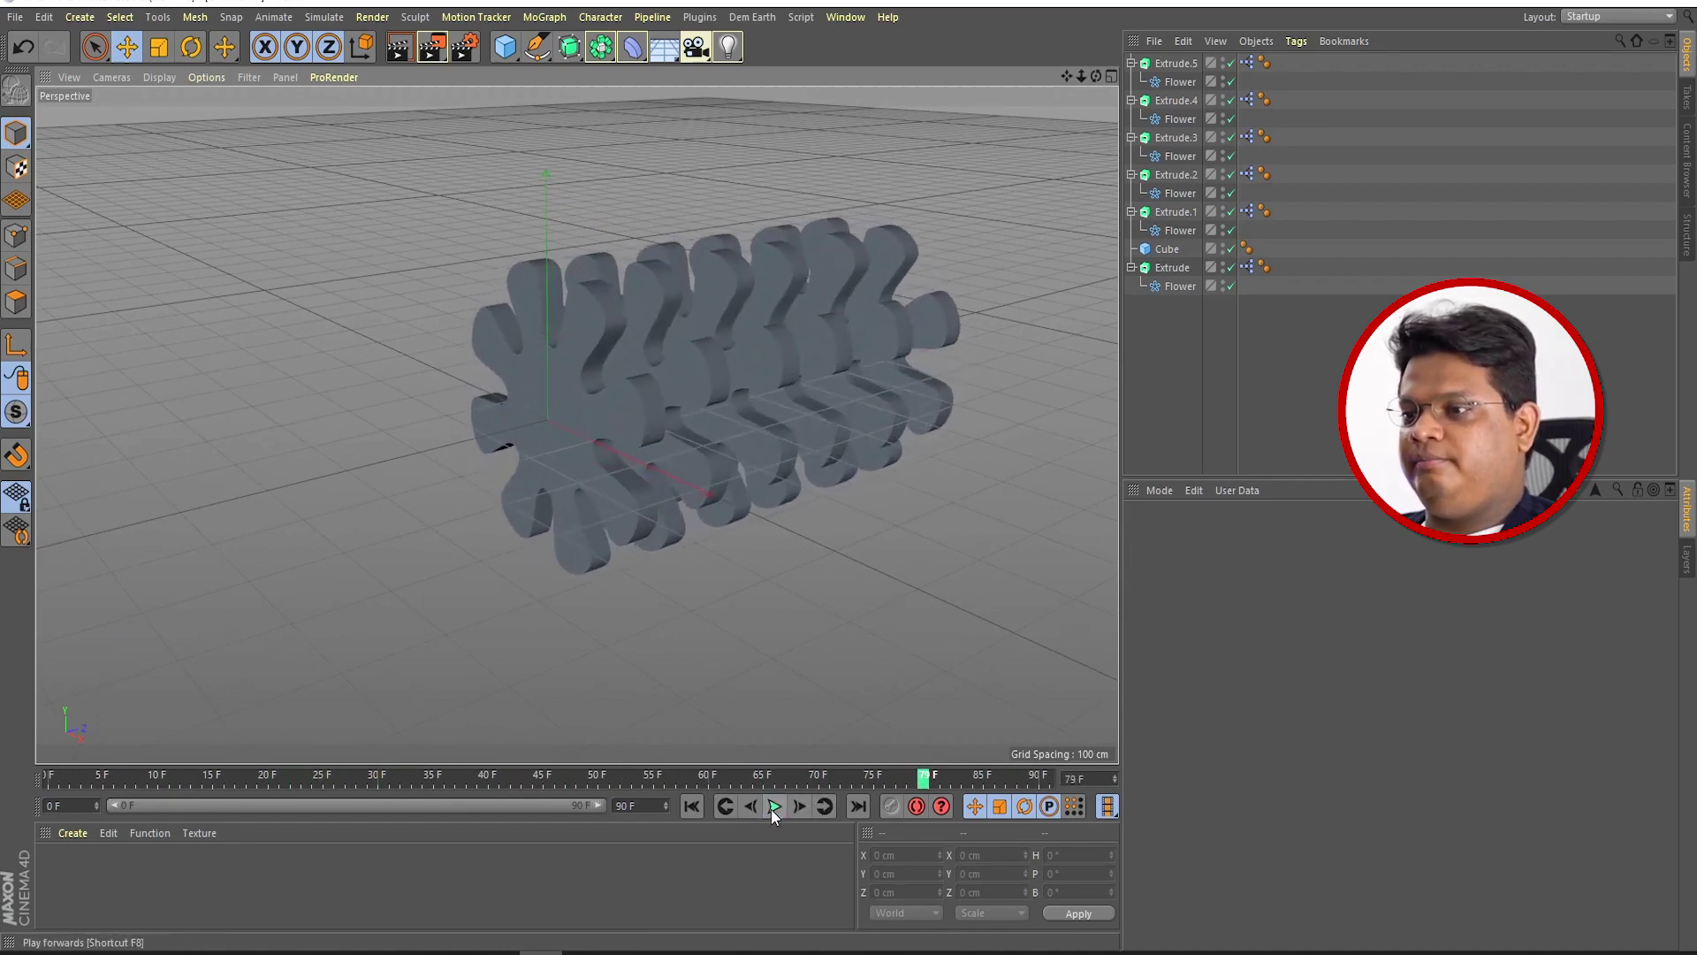
left_click_drag(92, 786, 164, 779)
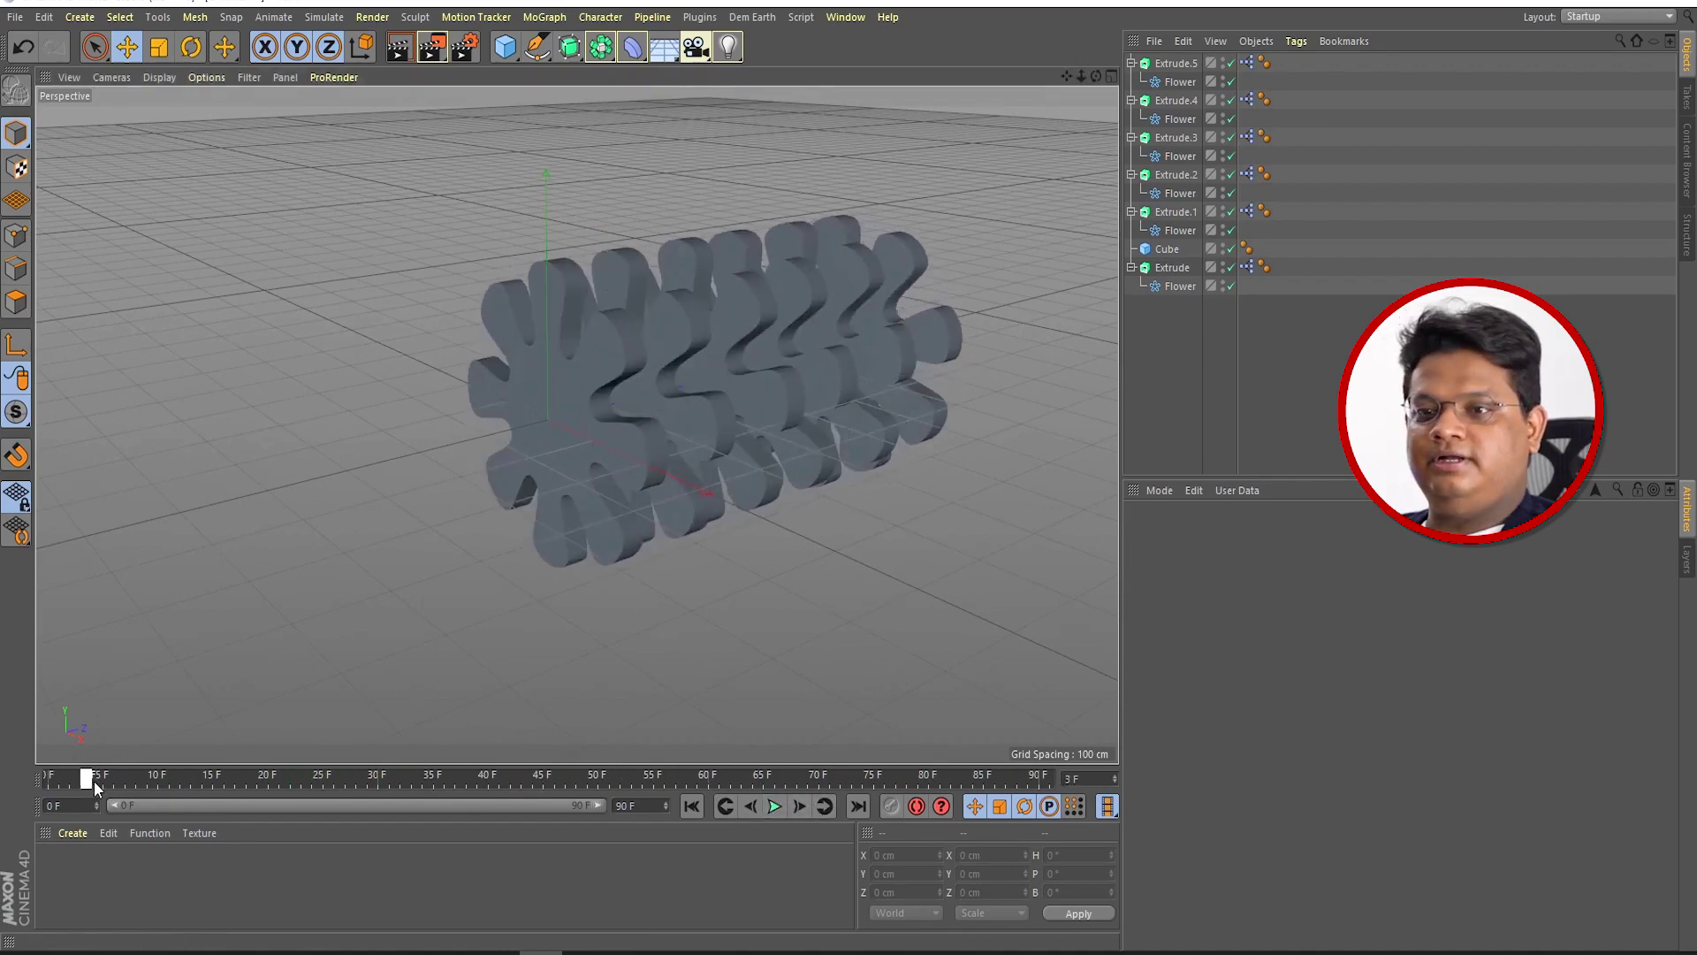
Step: Select each flower gear in turn from the front through Extrude.5, then Extrude.1 again
left_click(601, 365)
left_click(683, 350)
left_click(750, 320)
left_click(814, 299)
left_click(862, 281)
left_click(916, 268)
left_click(666, 315)
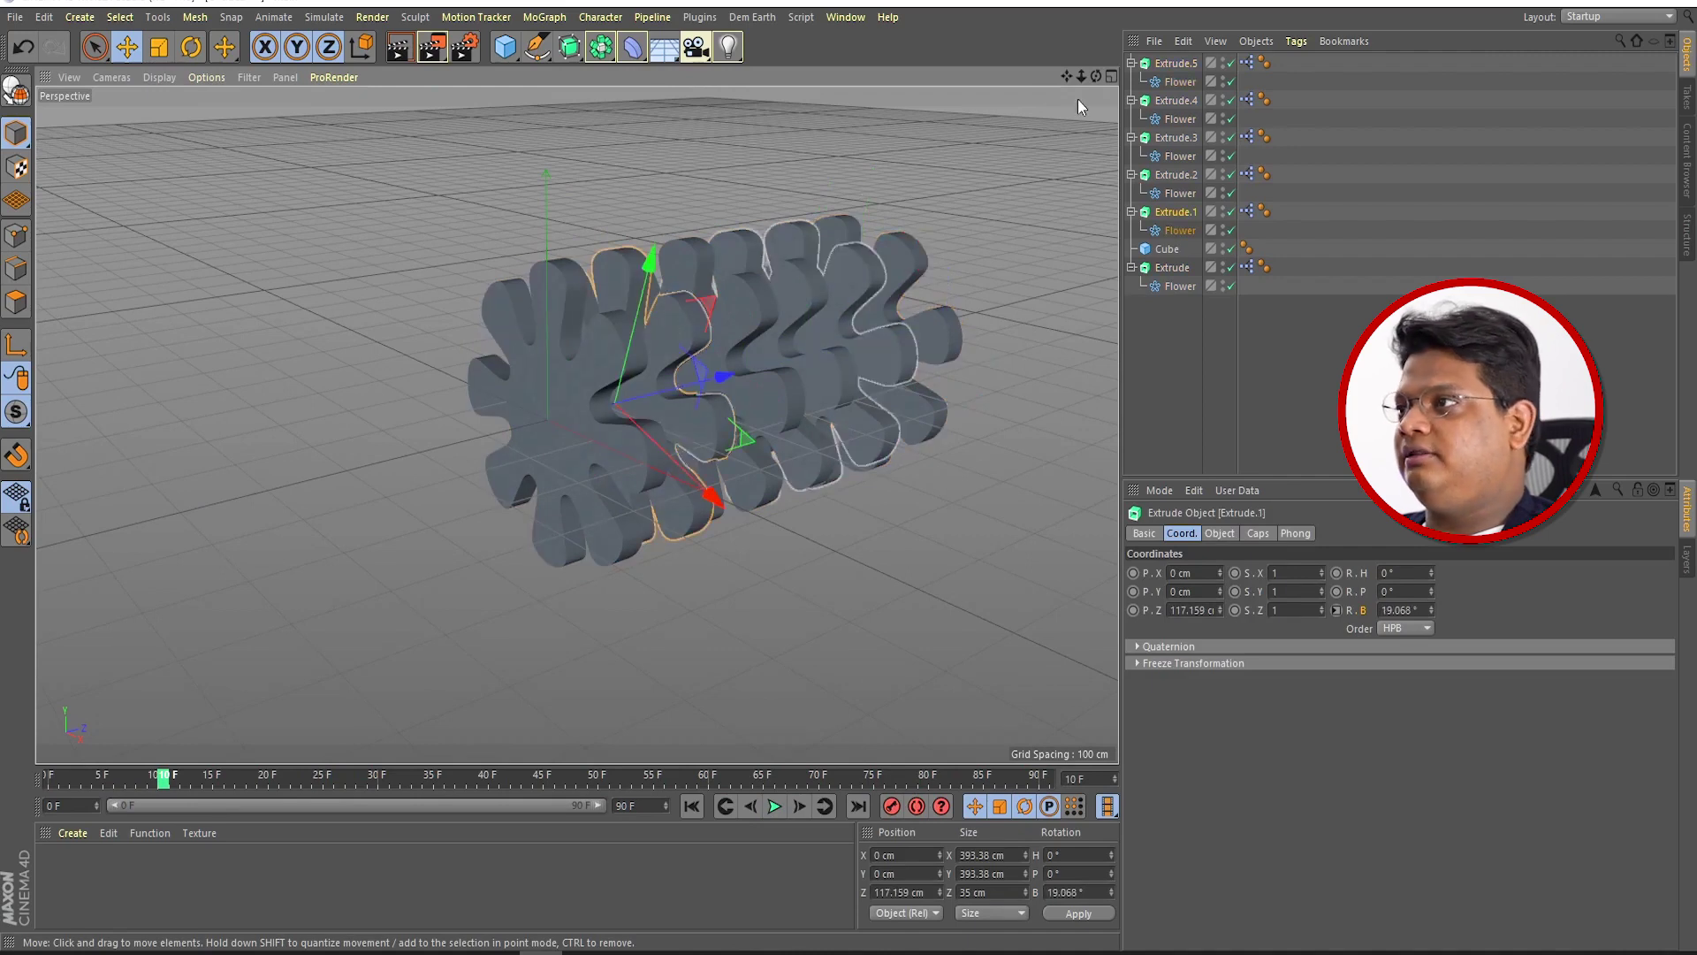
Step: Make Extrude.1's Range Mapper Output Upper -300°
double_click(1246, 211)
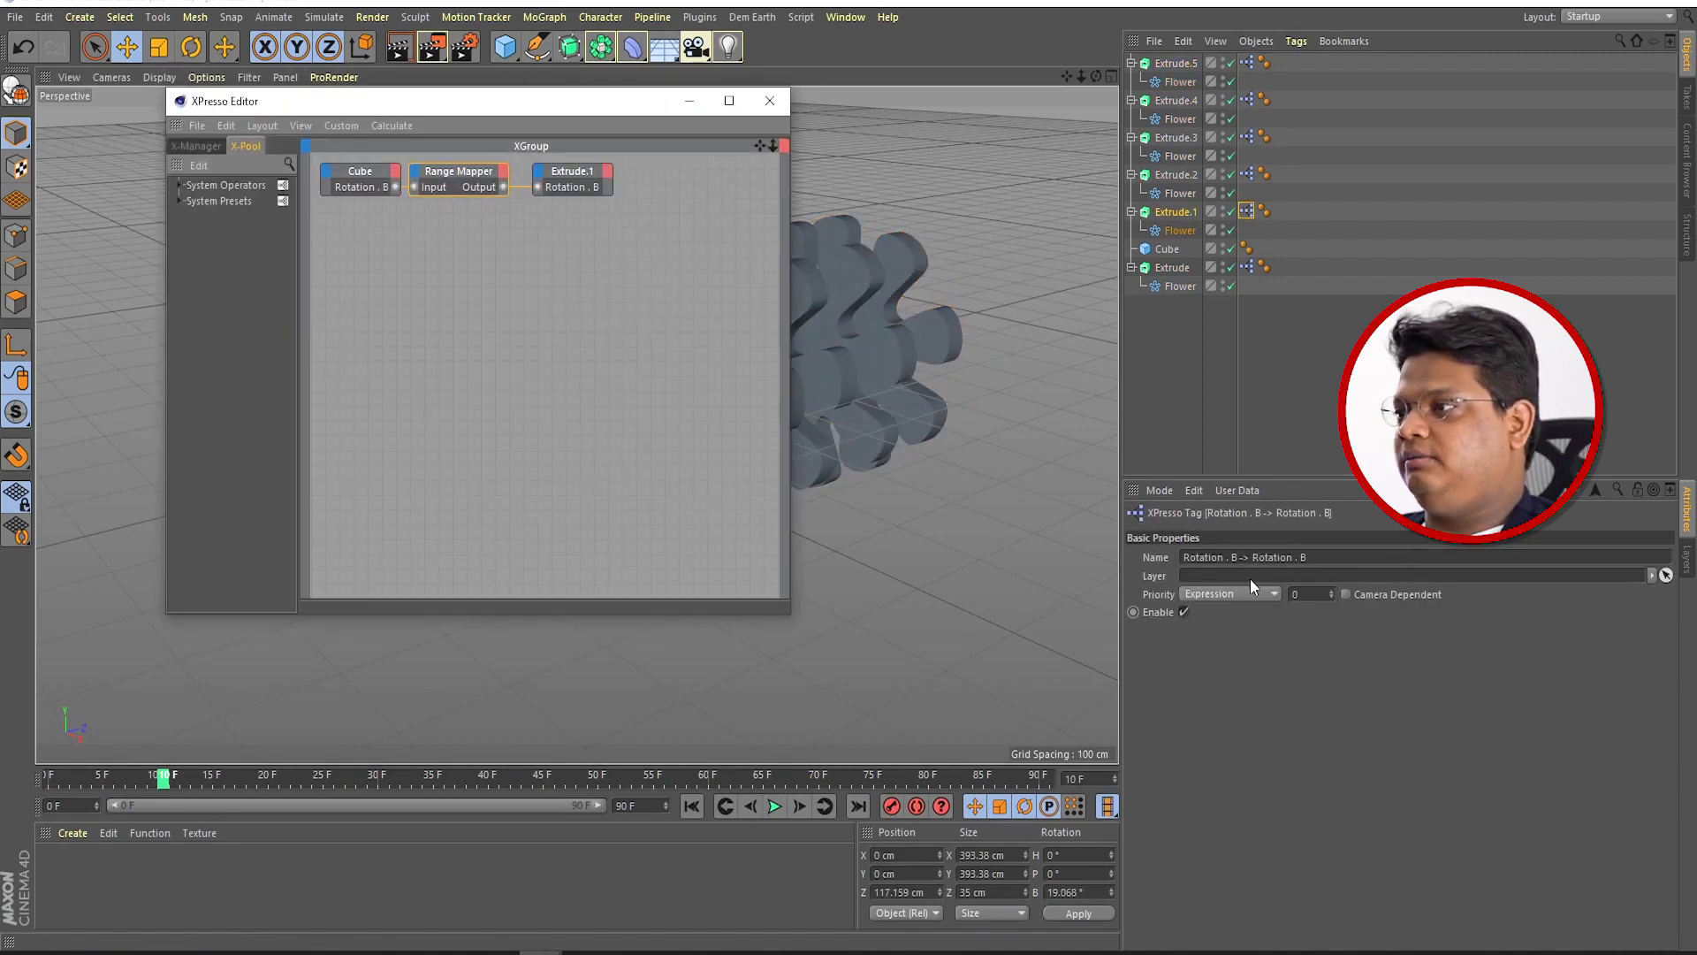
left_click(463, 175)
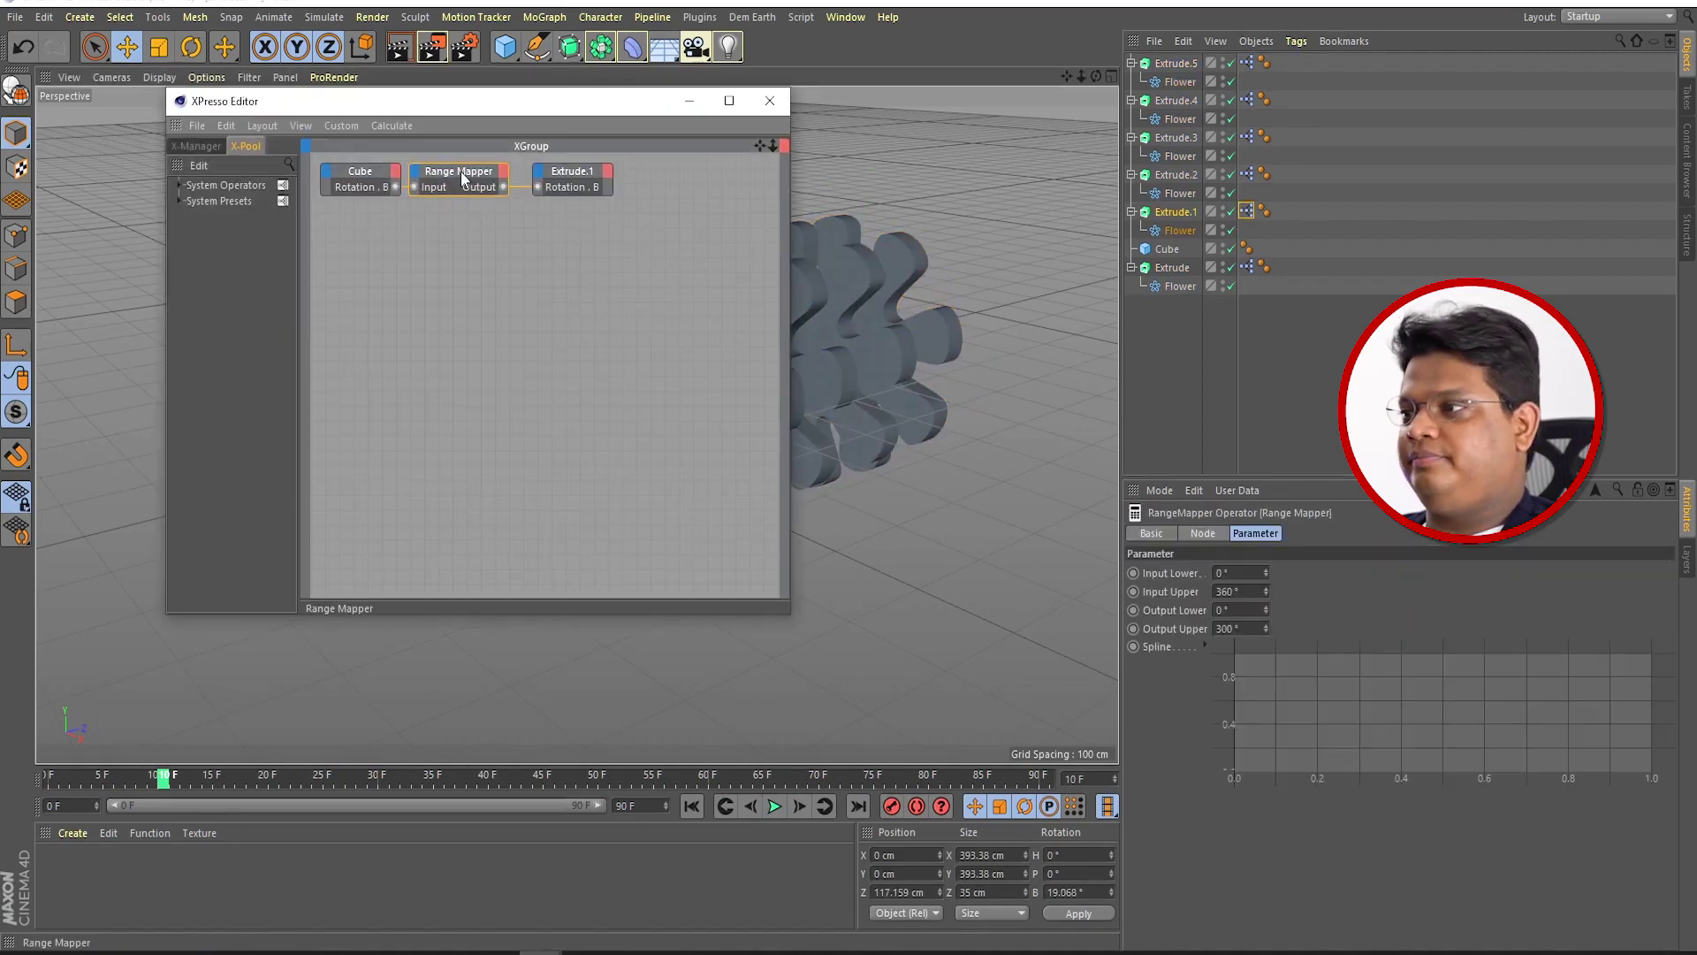
left_click(1218, 628)
type("-")
key("Return")
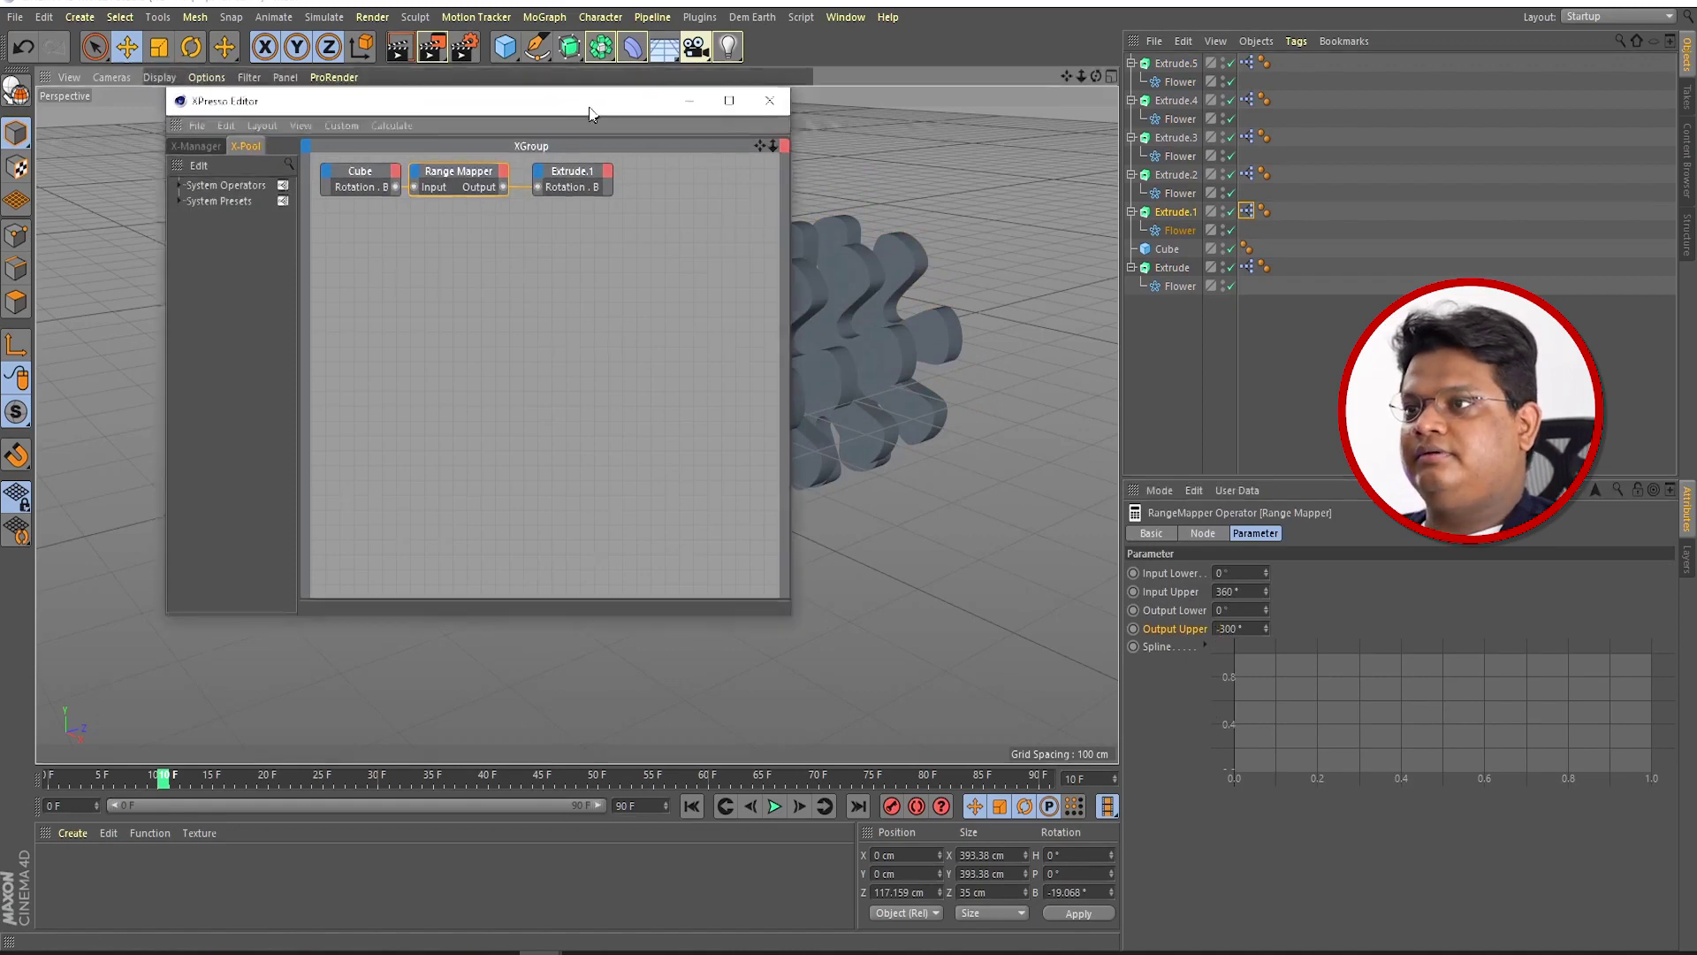
left_click_drag(591, 114, 337, 309)
Step: Make Extrude.3's Range Mapper Output Upper -200°
left_click(759, 310)
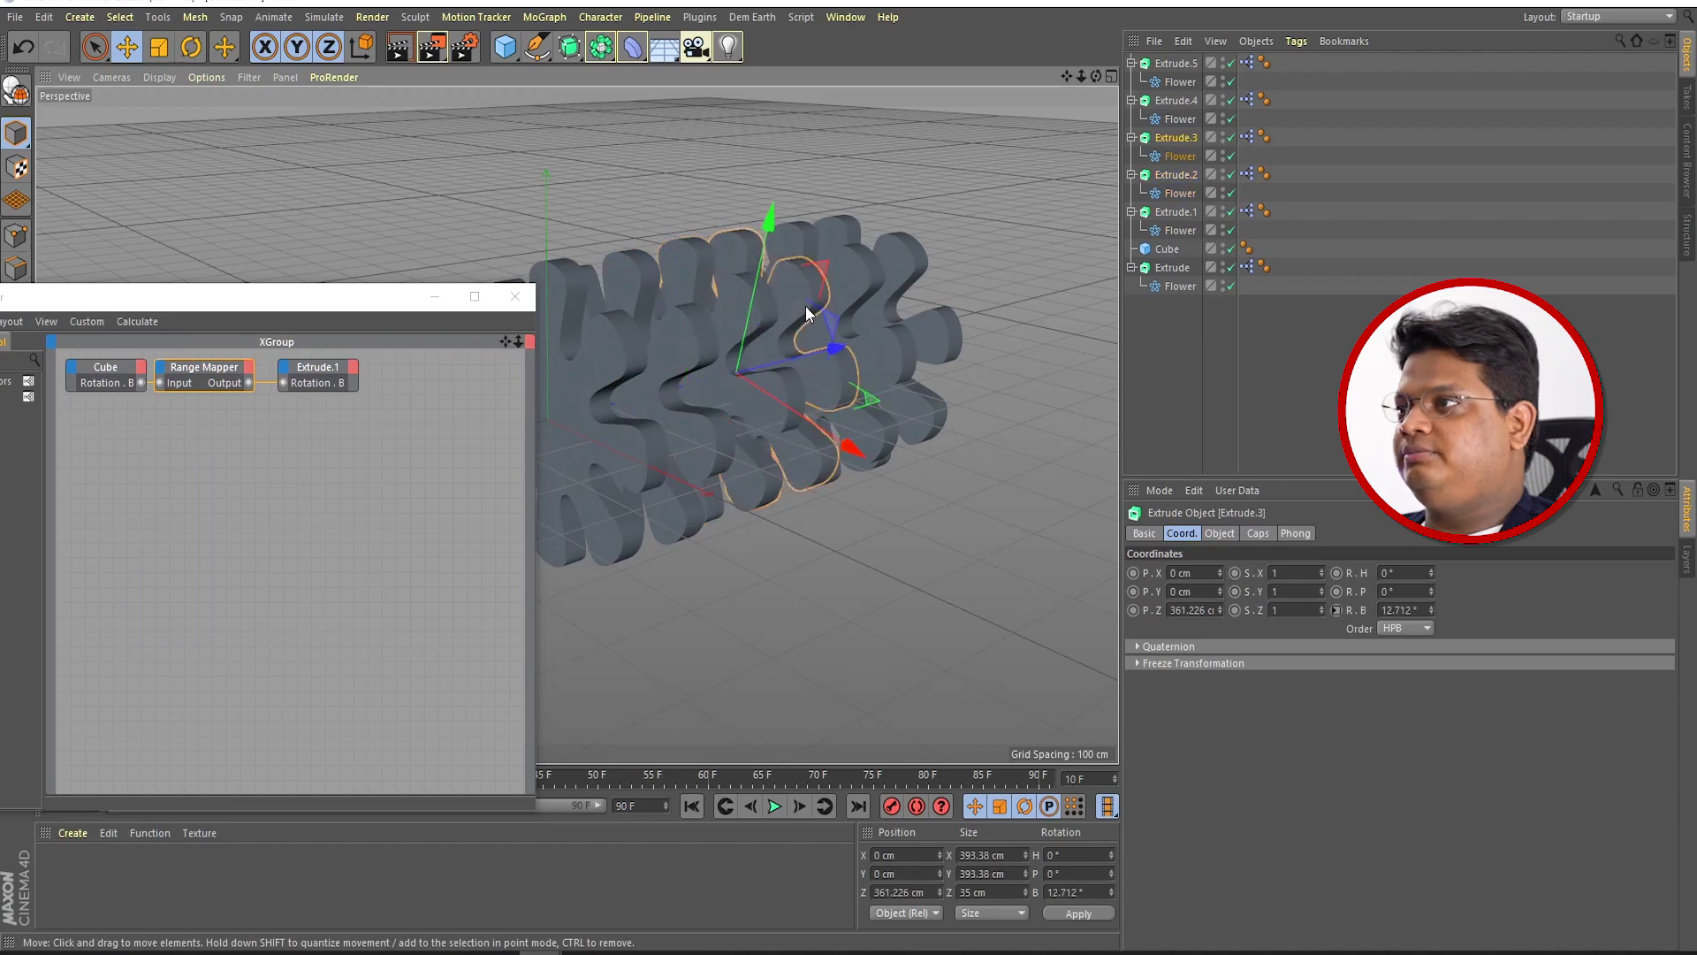
double_click(1246, 137)
left_click(1238, 628)
type("-")
key("Return")
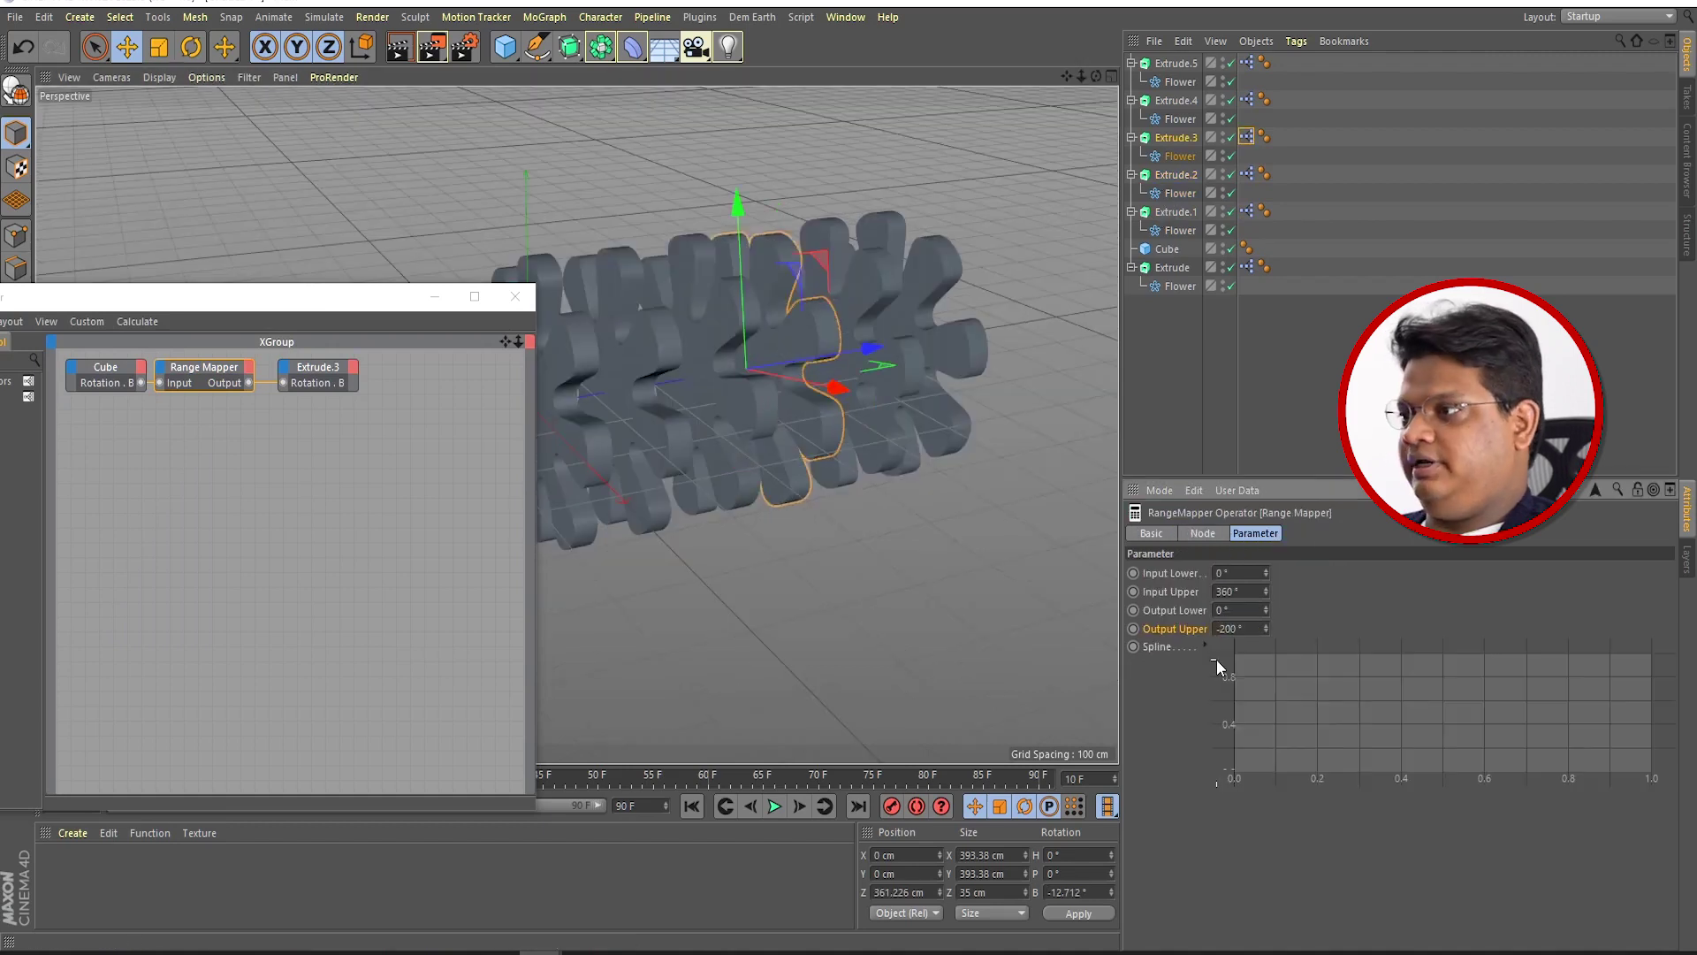
Step: Make Extrude.5's Range Mapper Output Upper -100° and close the XPresso Editor
left_click(939, 269)
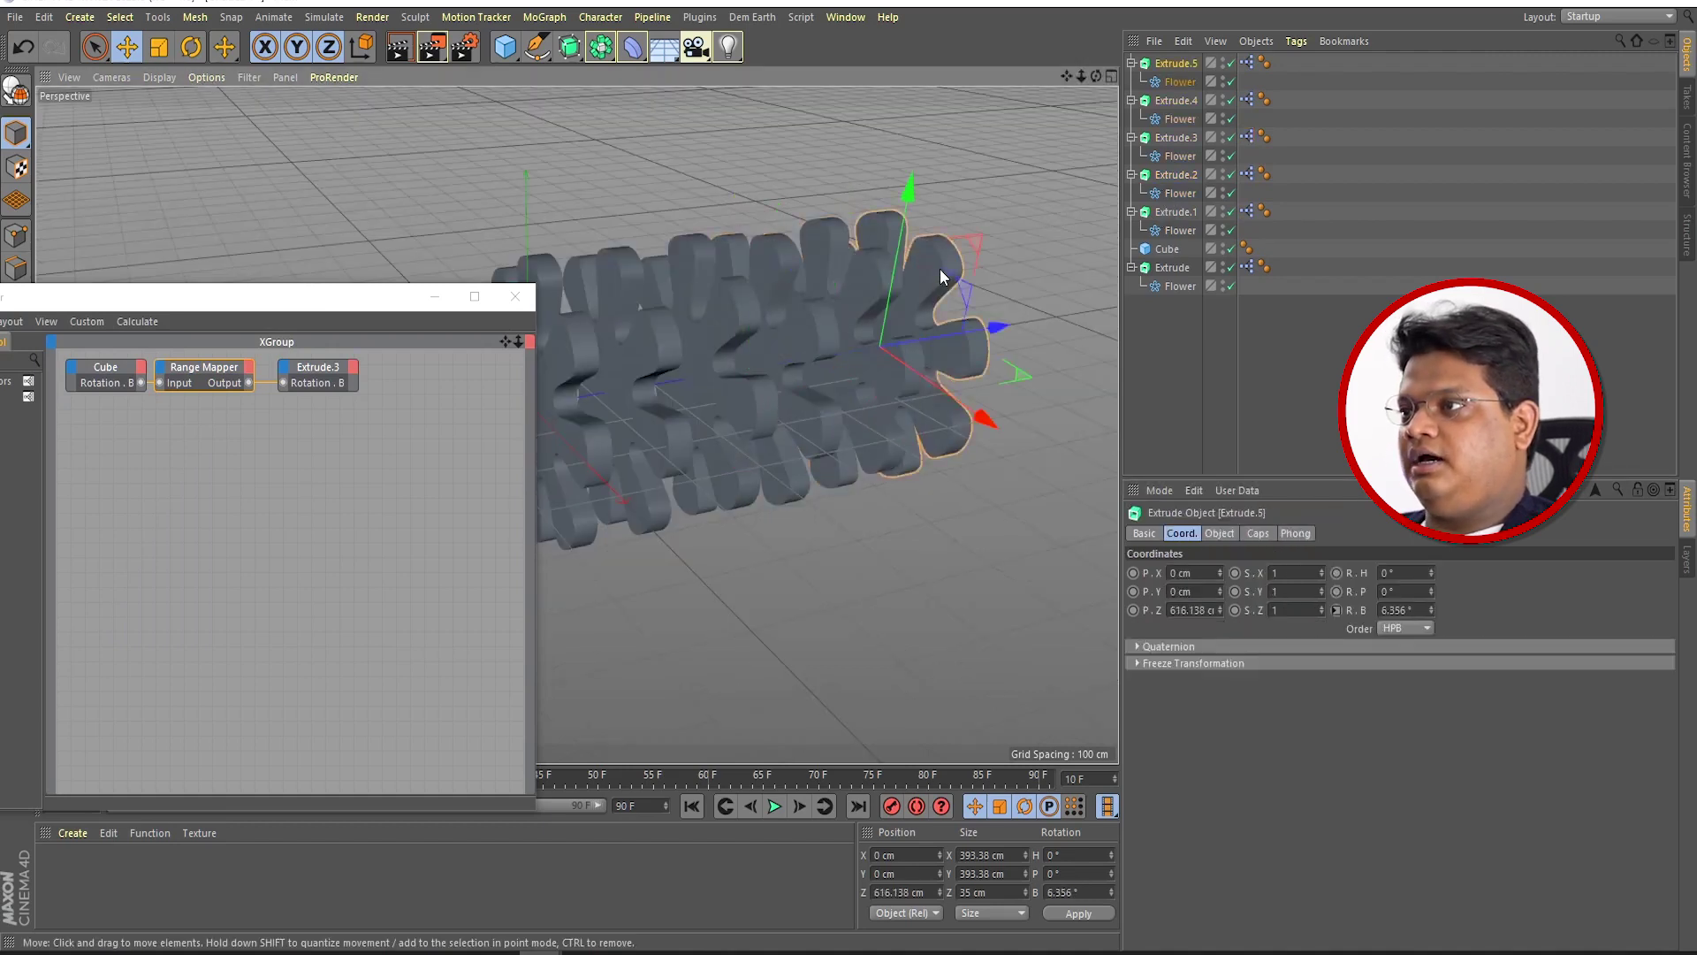
double_click(1247, 63)
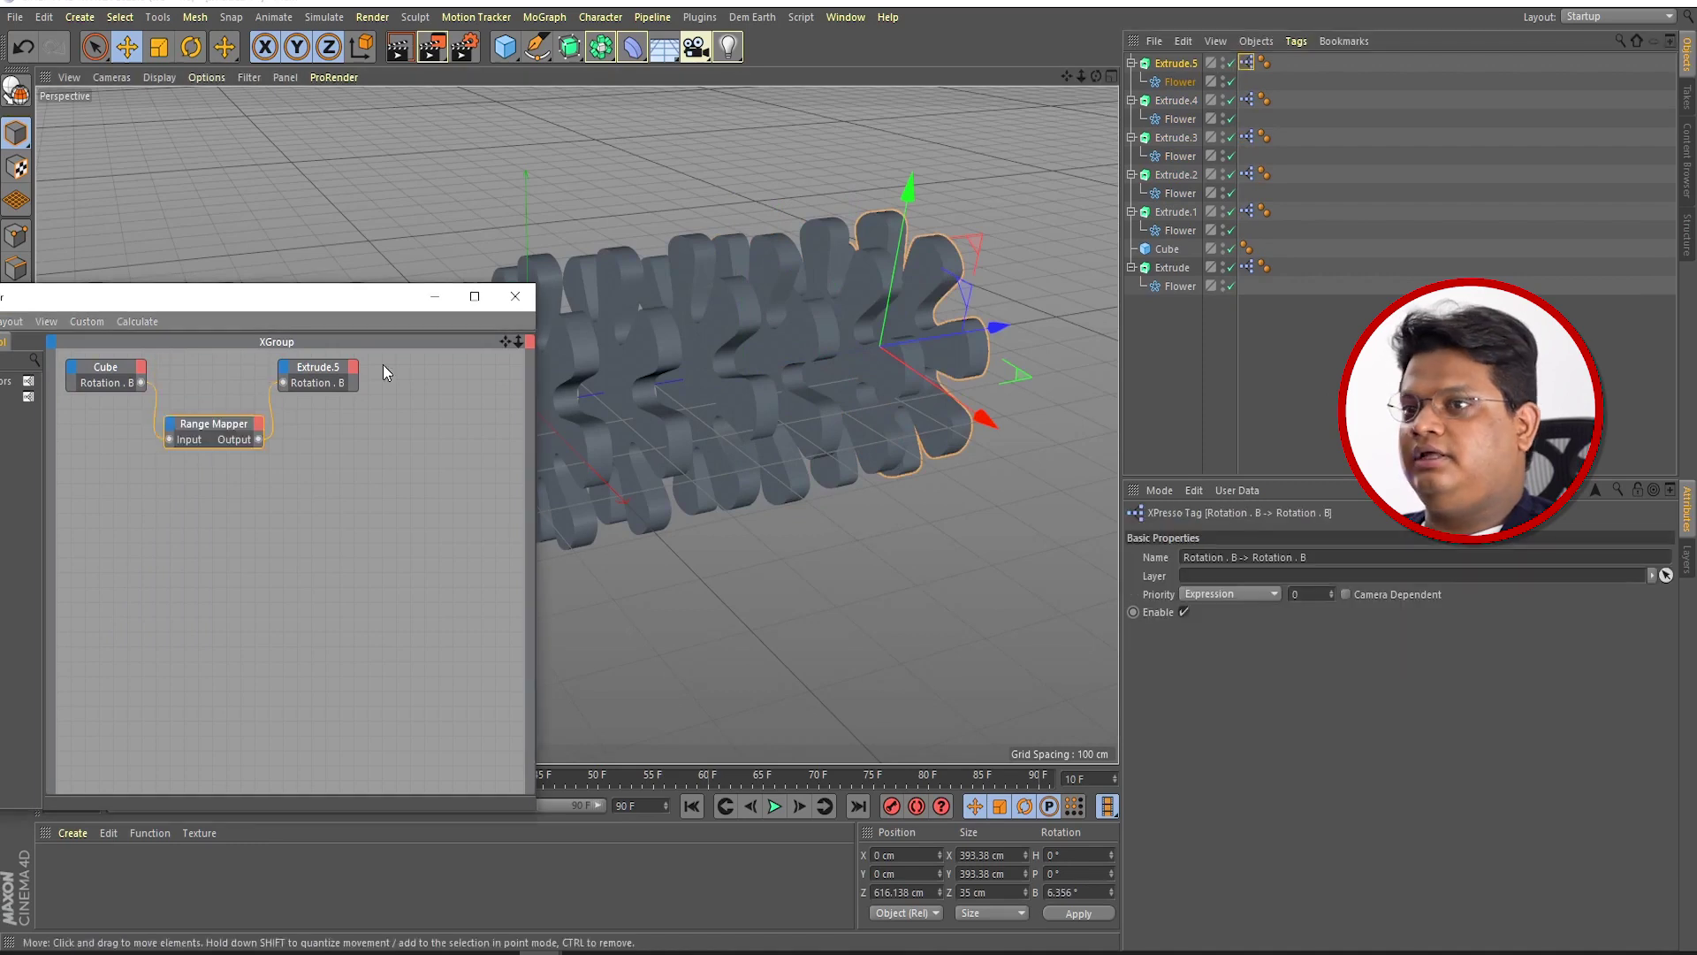
left_click(212, 437)
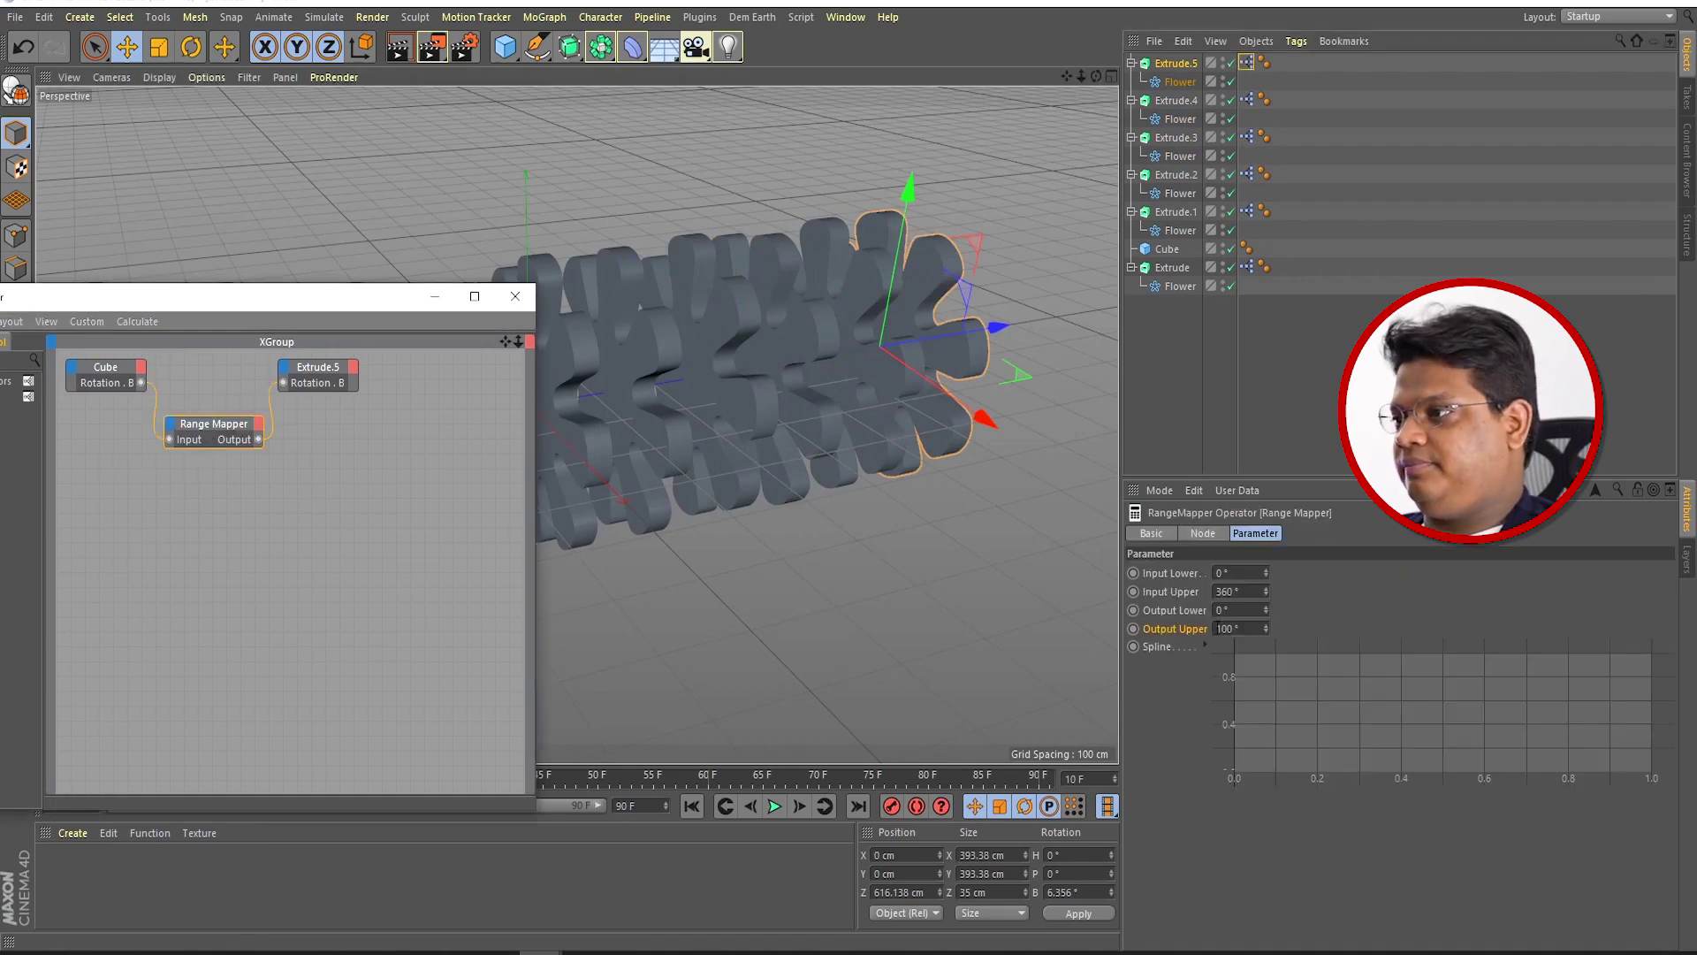
type("-")
key("Return")
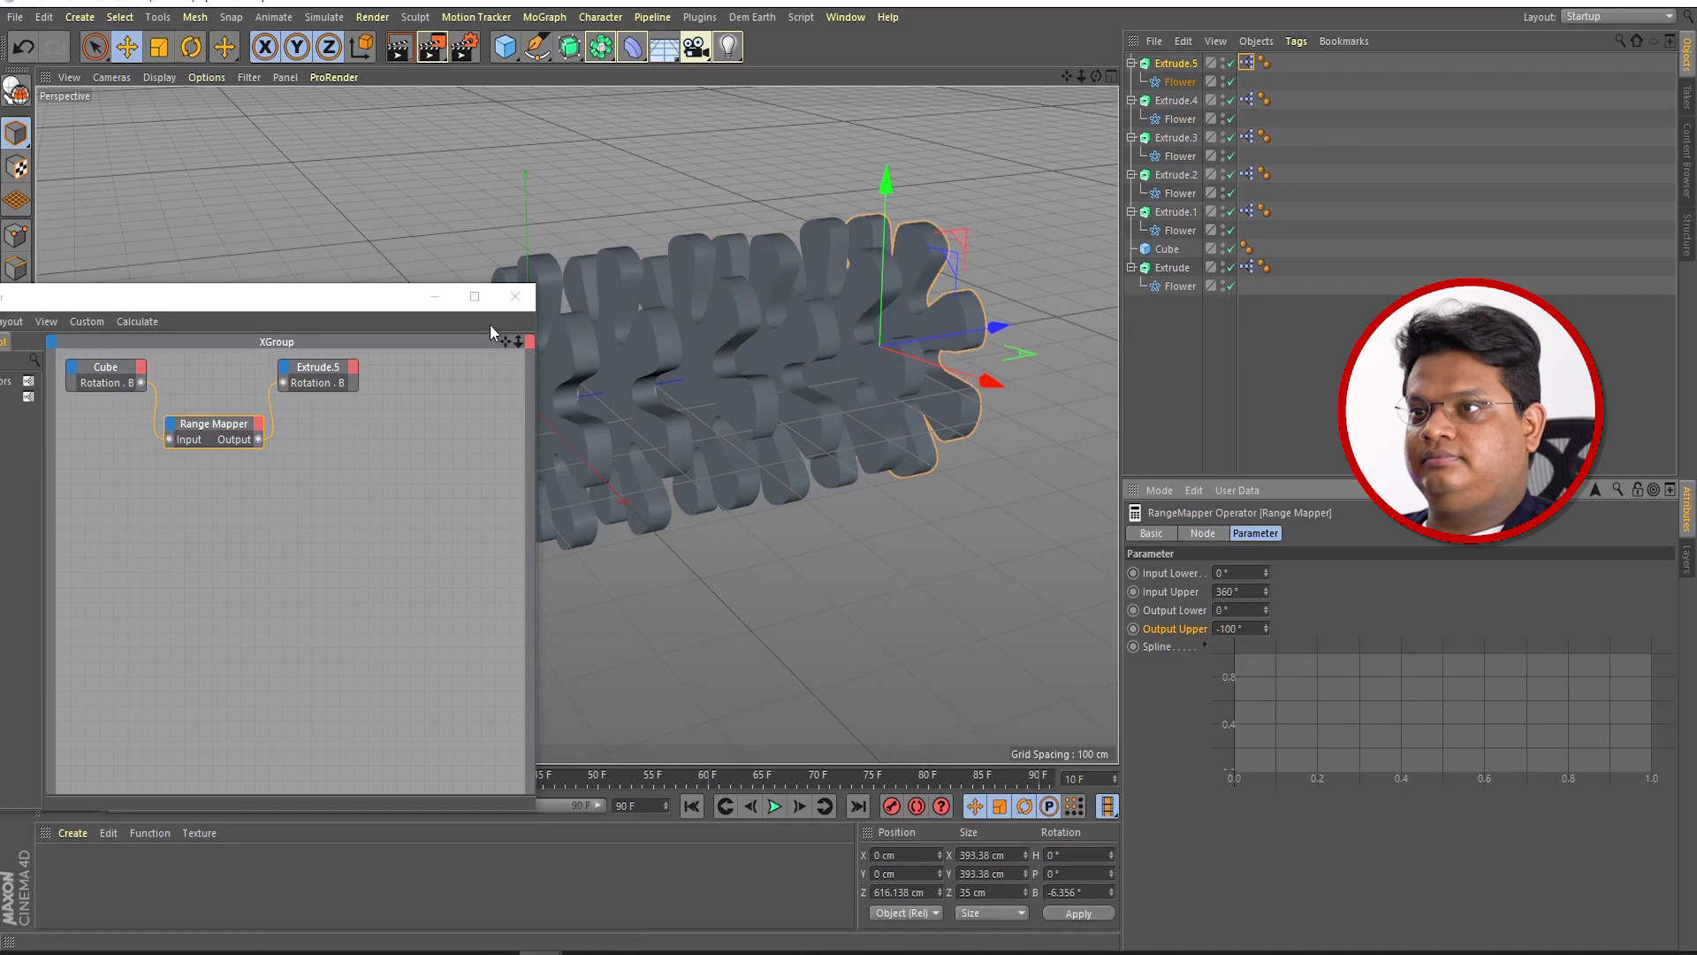
left_click(515, 296)
scroll(680, 526, "down", 5)
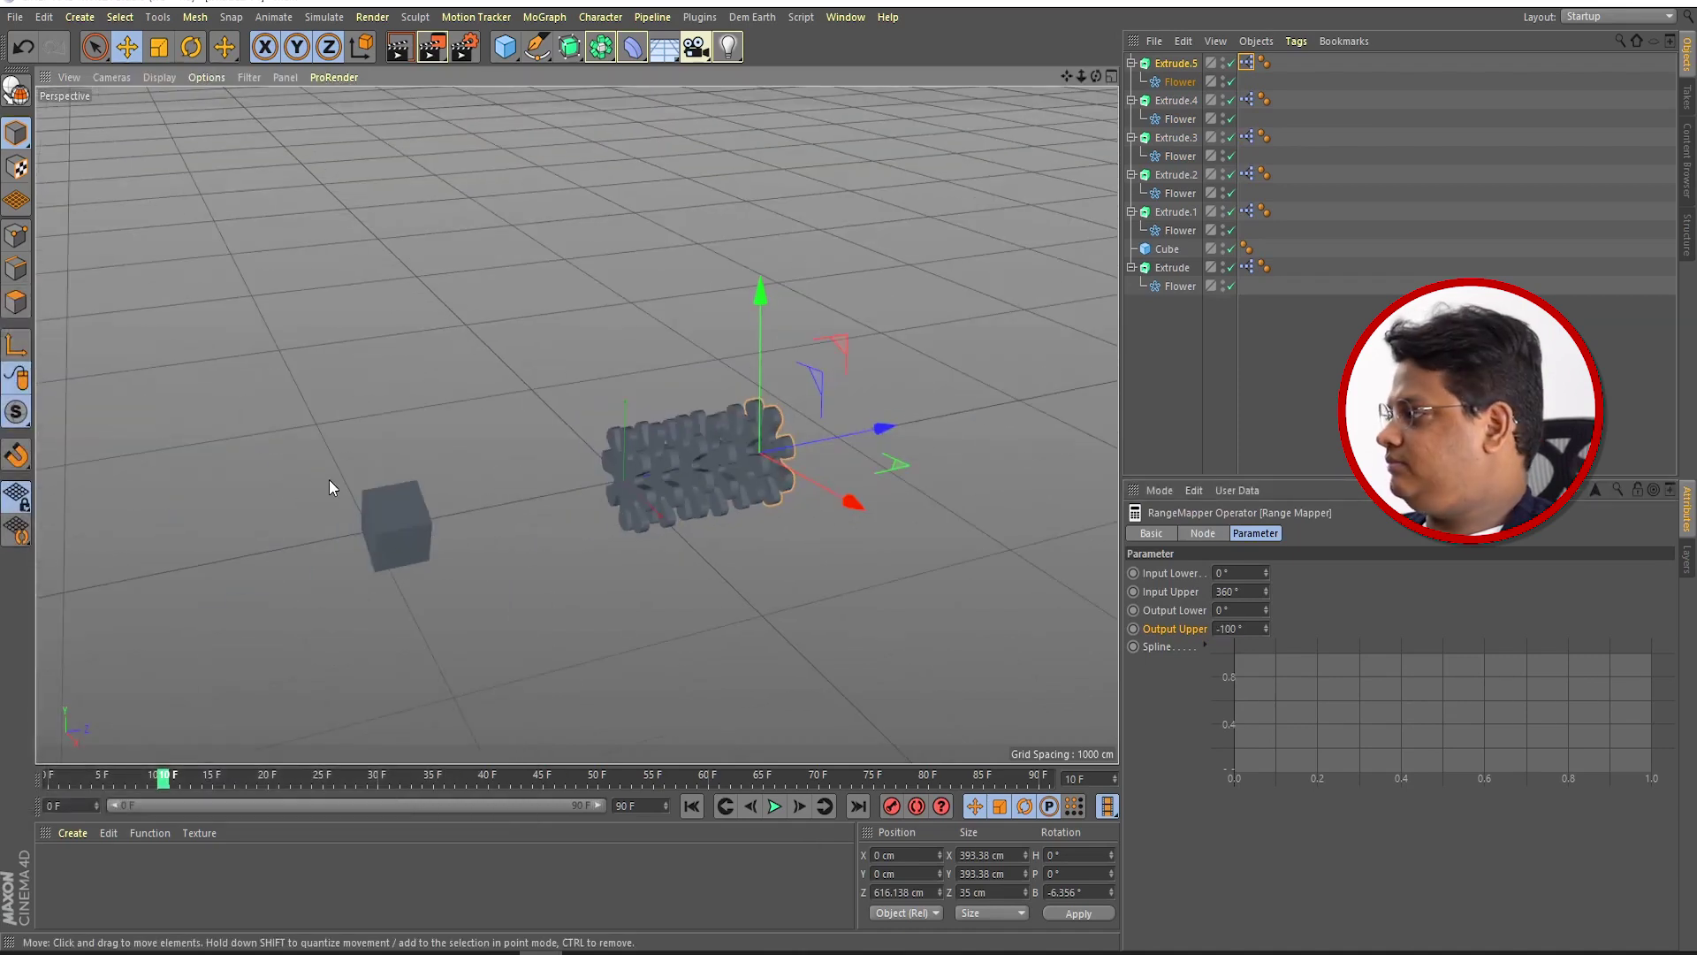
Step: Select the driving cube and play the animation
scroll(329, 487, "up", 2)
left_click_drag(486, 542, 290, 421)
scroll(546, 489, "up", 3)
mouse_move(546, 489)
left_mouse_down("alt")
mouse_move(539, 435)
mouse_move(570, 449)
left_mouse_up("alt")
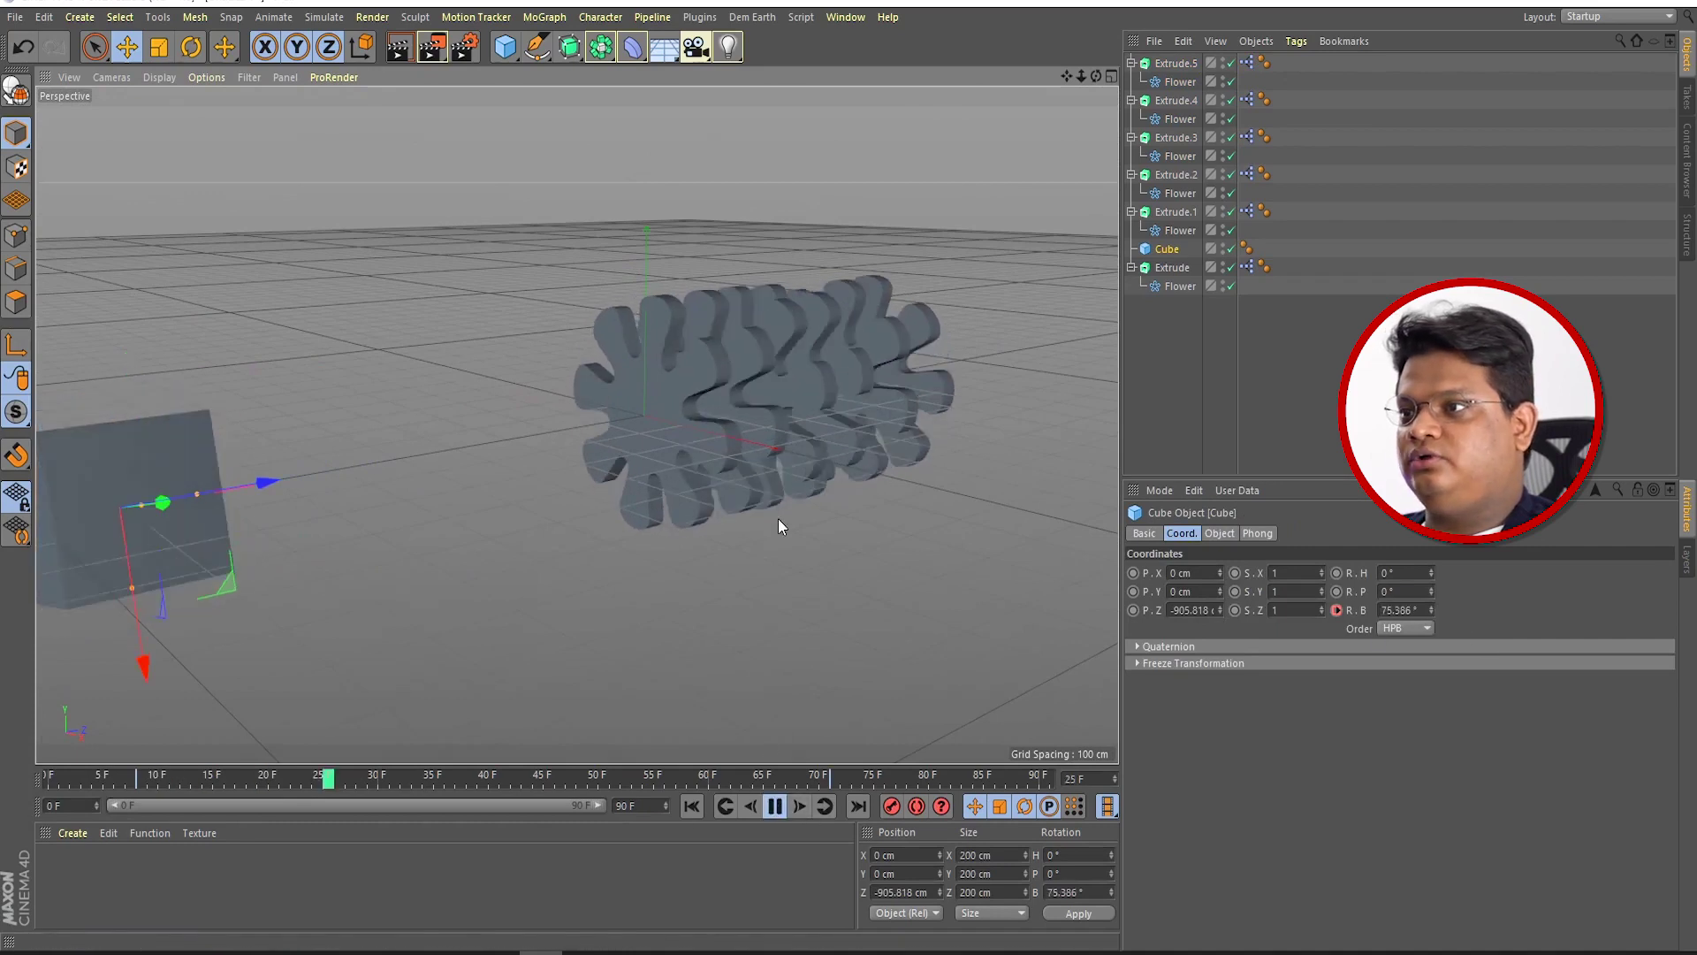
left_click(835, 566)
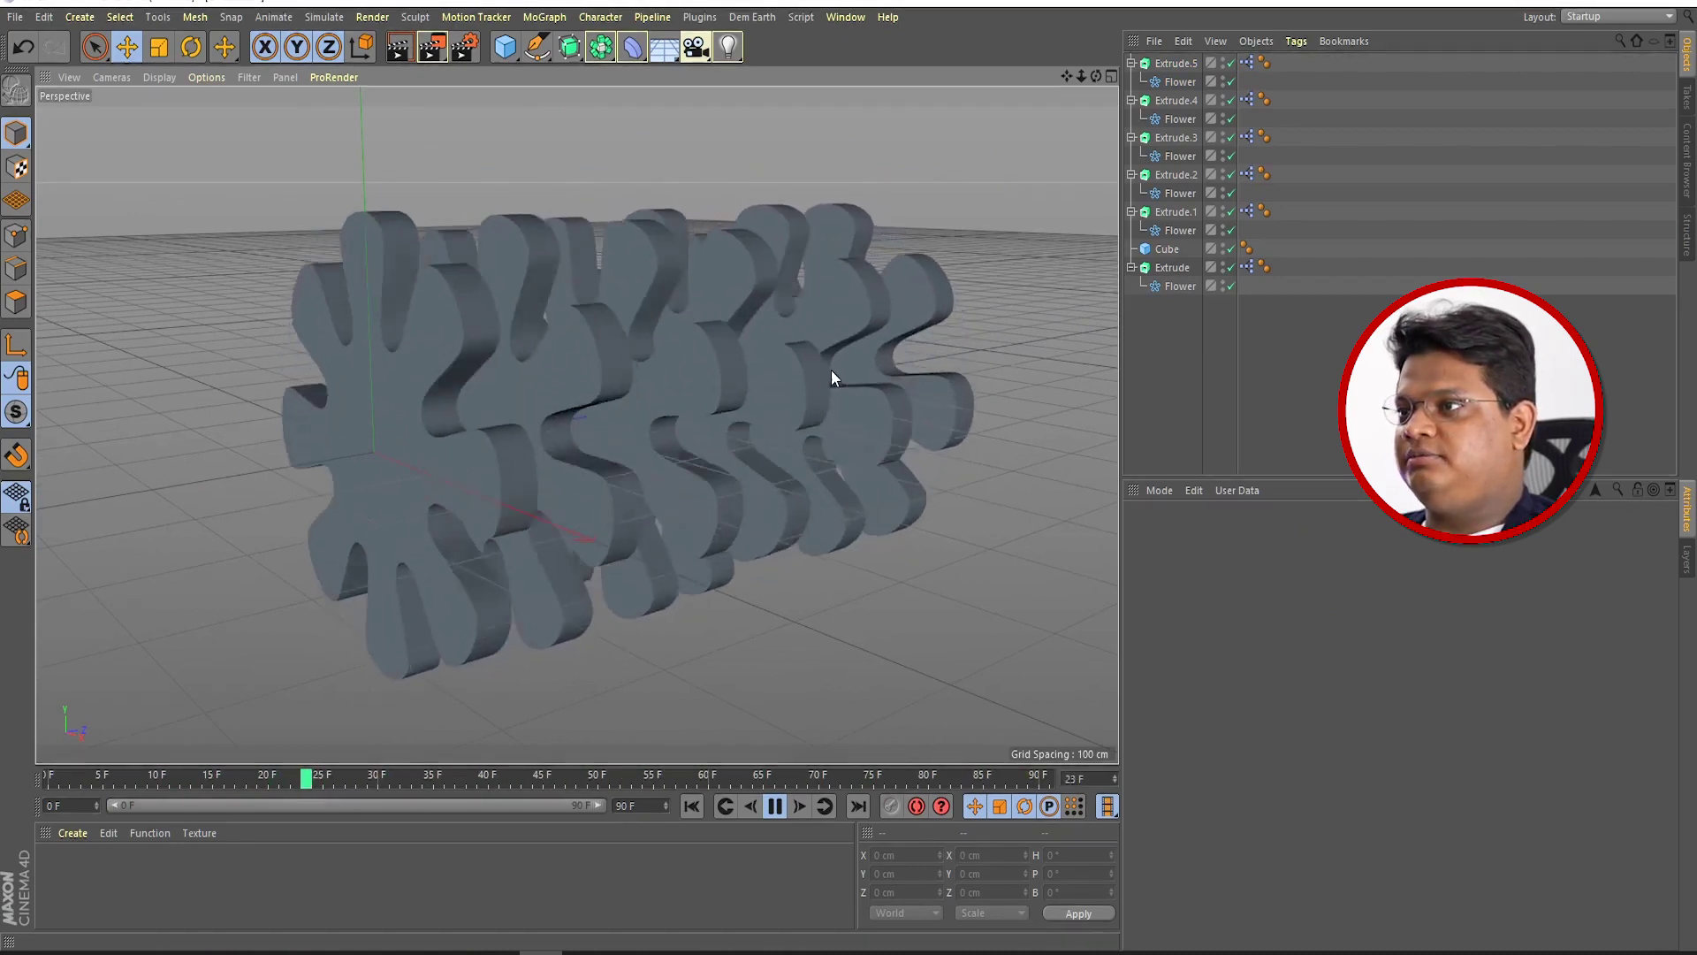
Step: Orbit around the scene to watch alternate gears spin in opposite directions
mouse_move(833, 370)
left_mouse_down("alt")
mouse_move(742, 458)
mouse_move(781, 430)
mouse_move(860, 443)
left_mouse_up("alt")
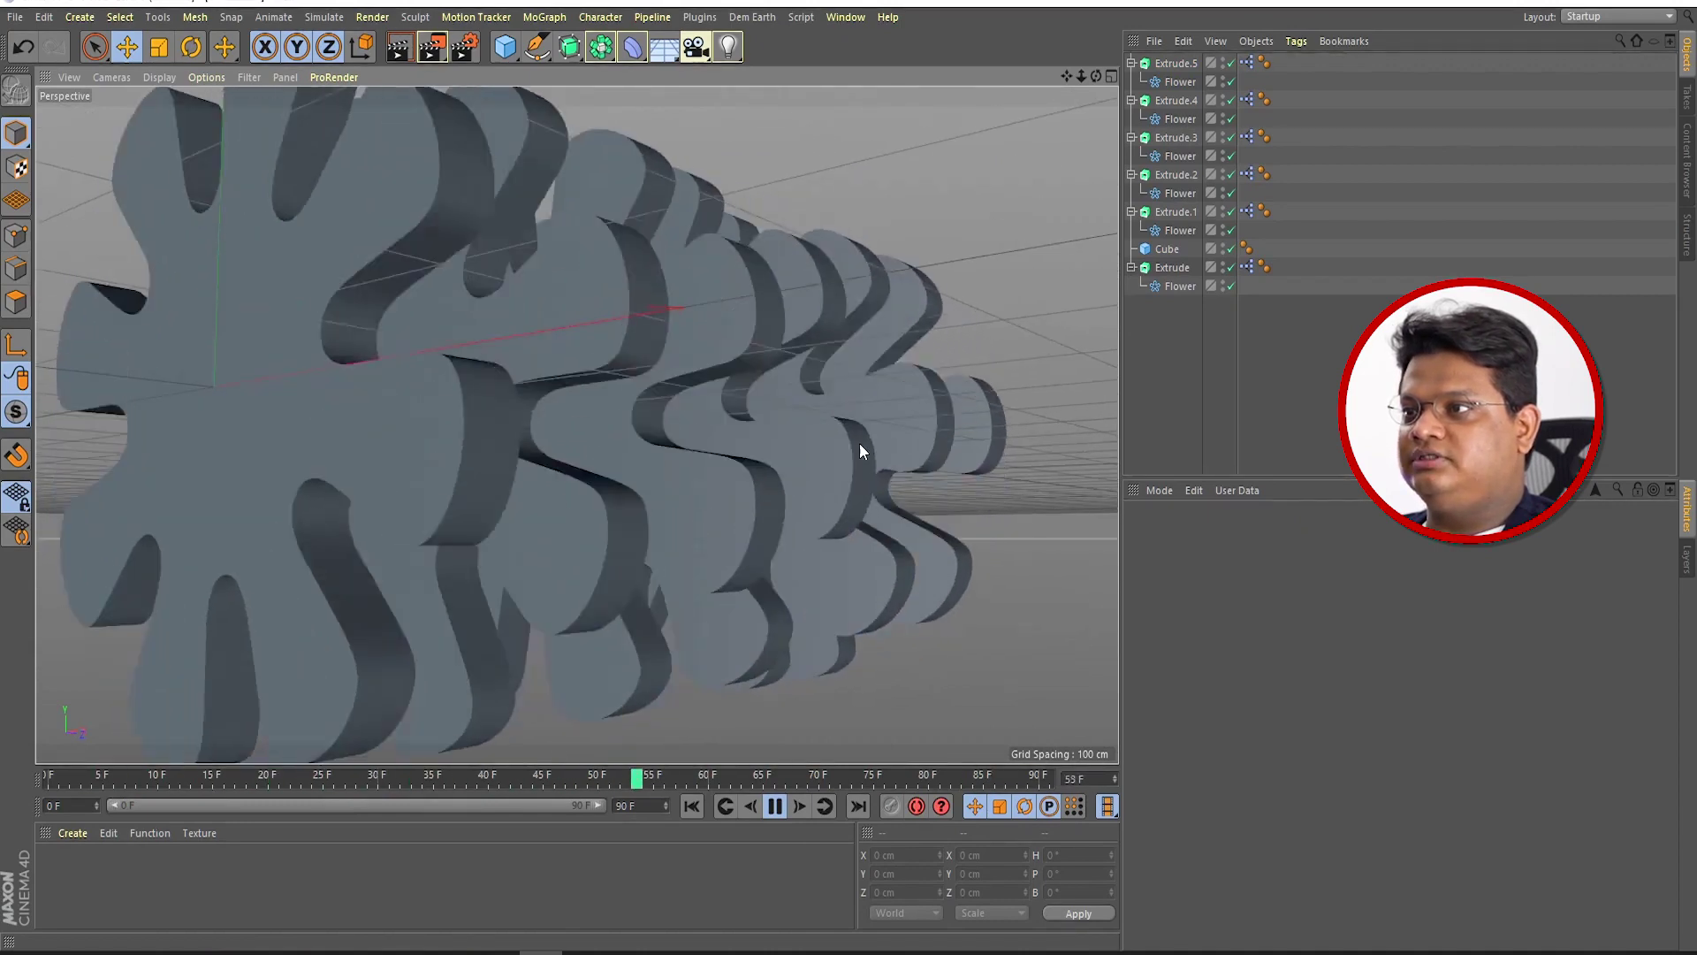
right_click_drag(859, 443, 590, 448, "alt")
mouse_move(591, 448)
left_mouse_down("alt")
mouse_move(739, 516)
mouse_move(697, 549)
mouse_move(612, 536)
mouse_move(677, 548)
mouse_move(573, 497)
left_mouse_up("alt")
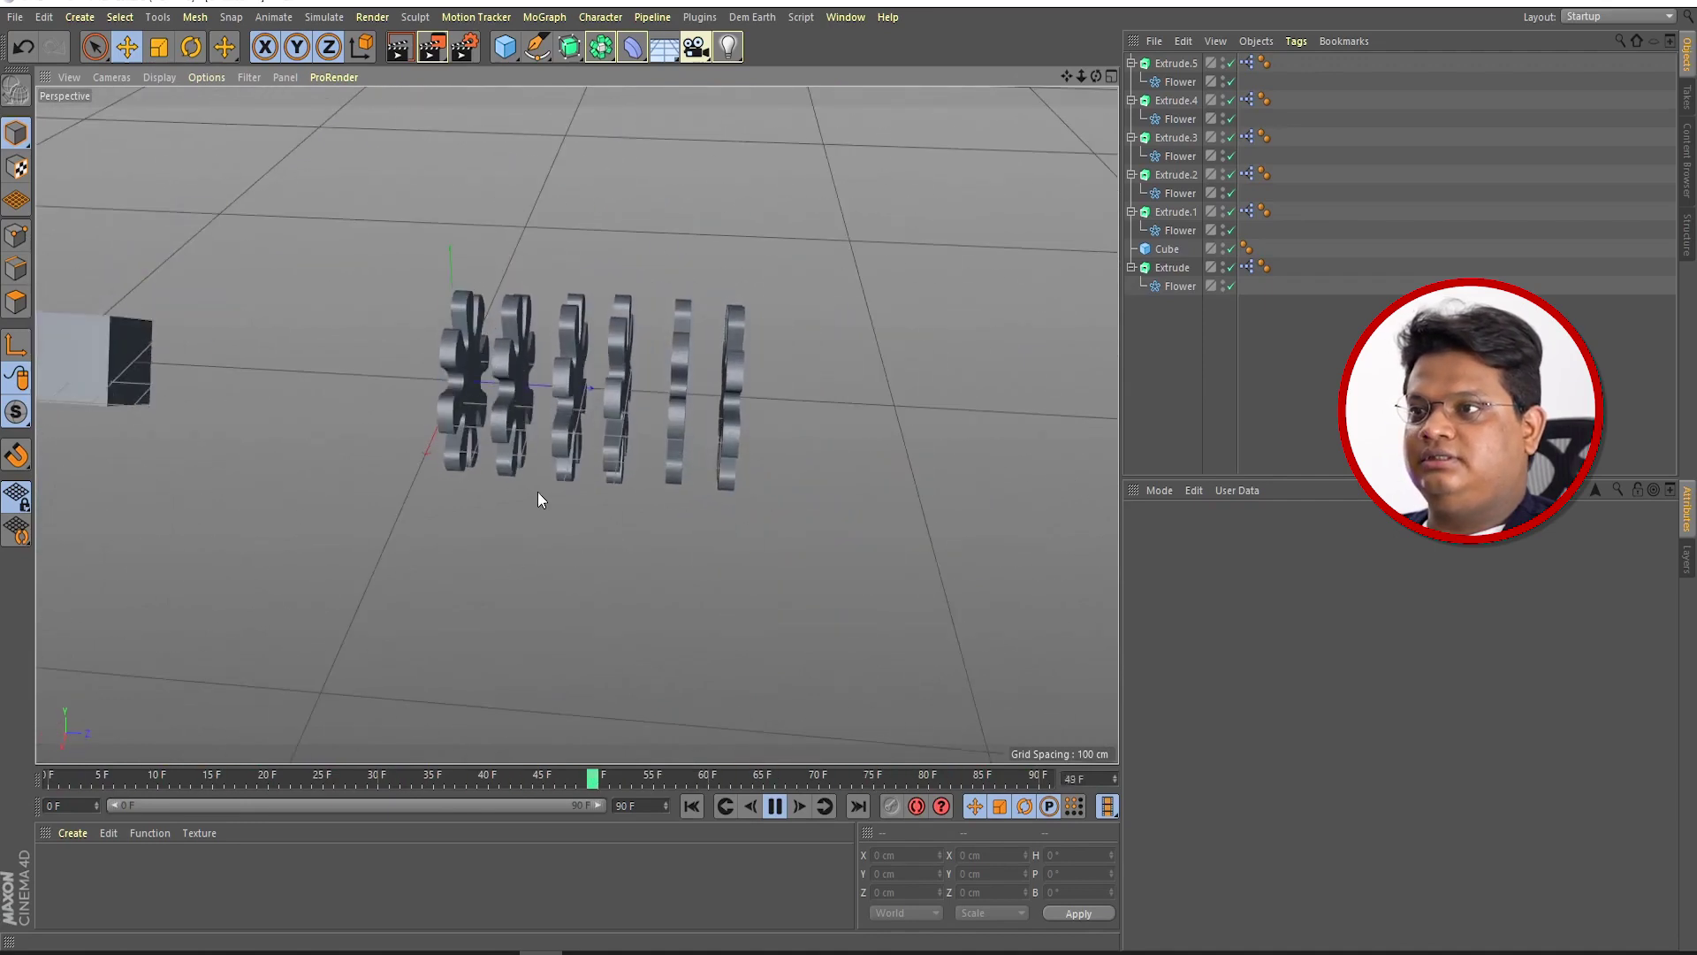
mouse_move(537, 491)
left_mouse_down("alt")
mouse_move(504, 451)
mouse_move(606, 463)
mouse_move(856, 562)
left_mouse_up("alt")
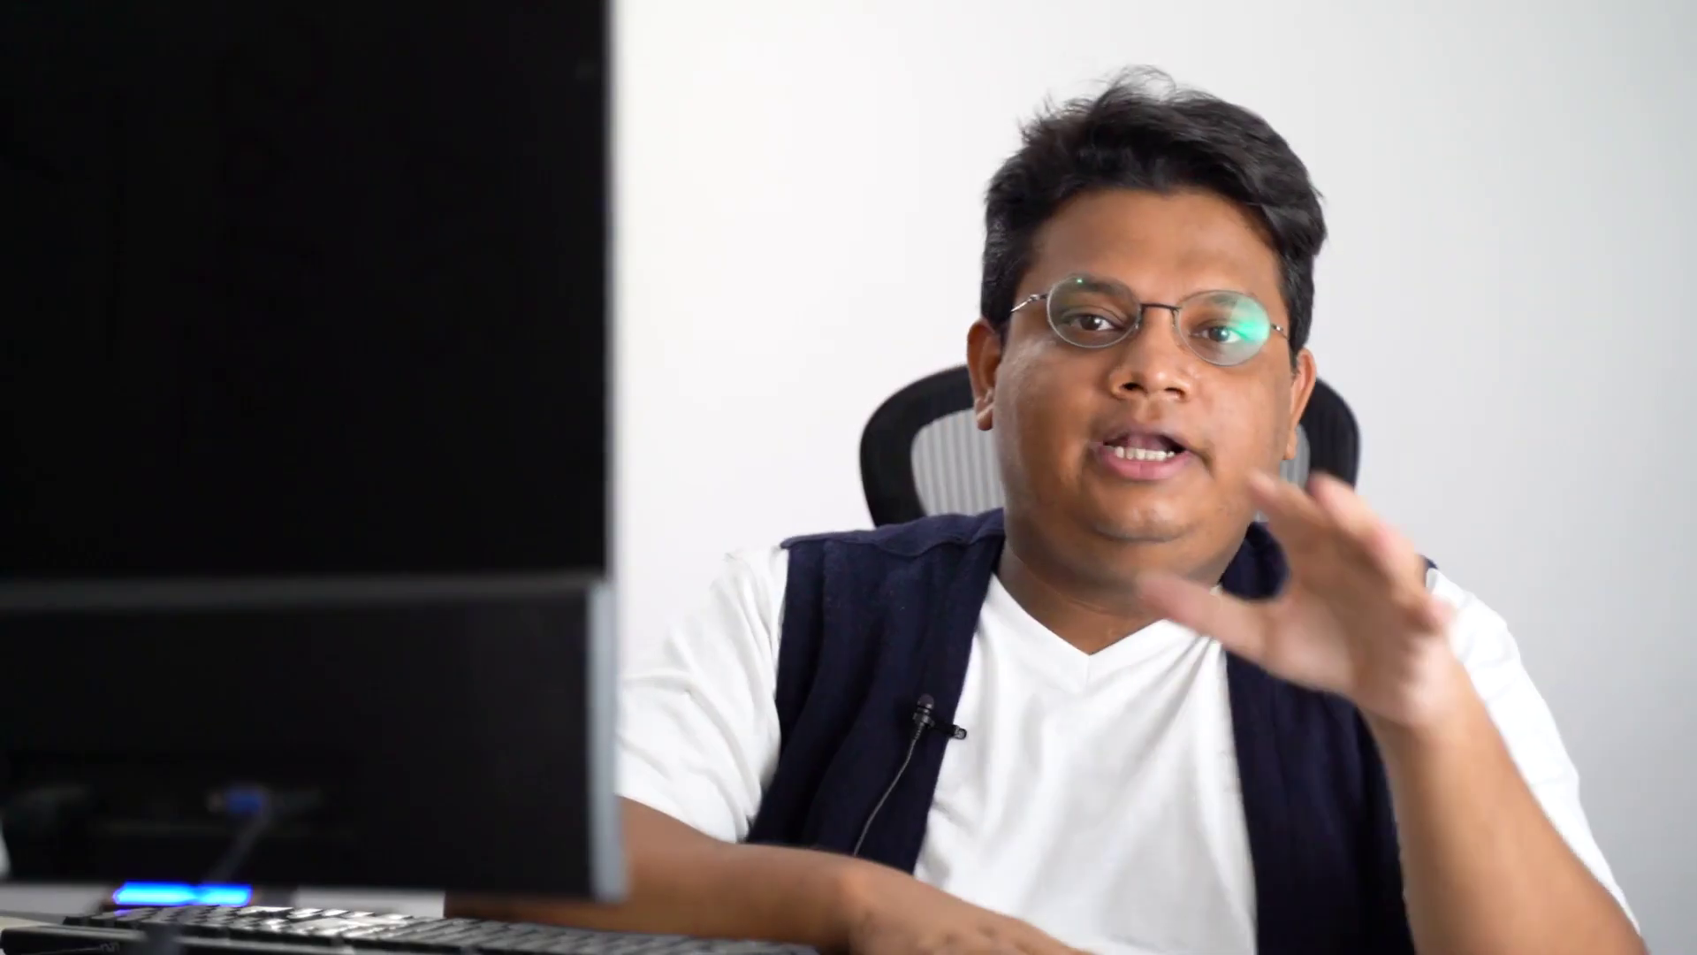